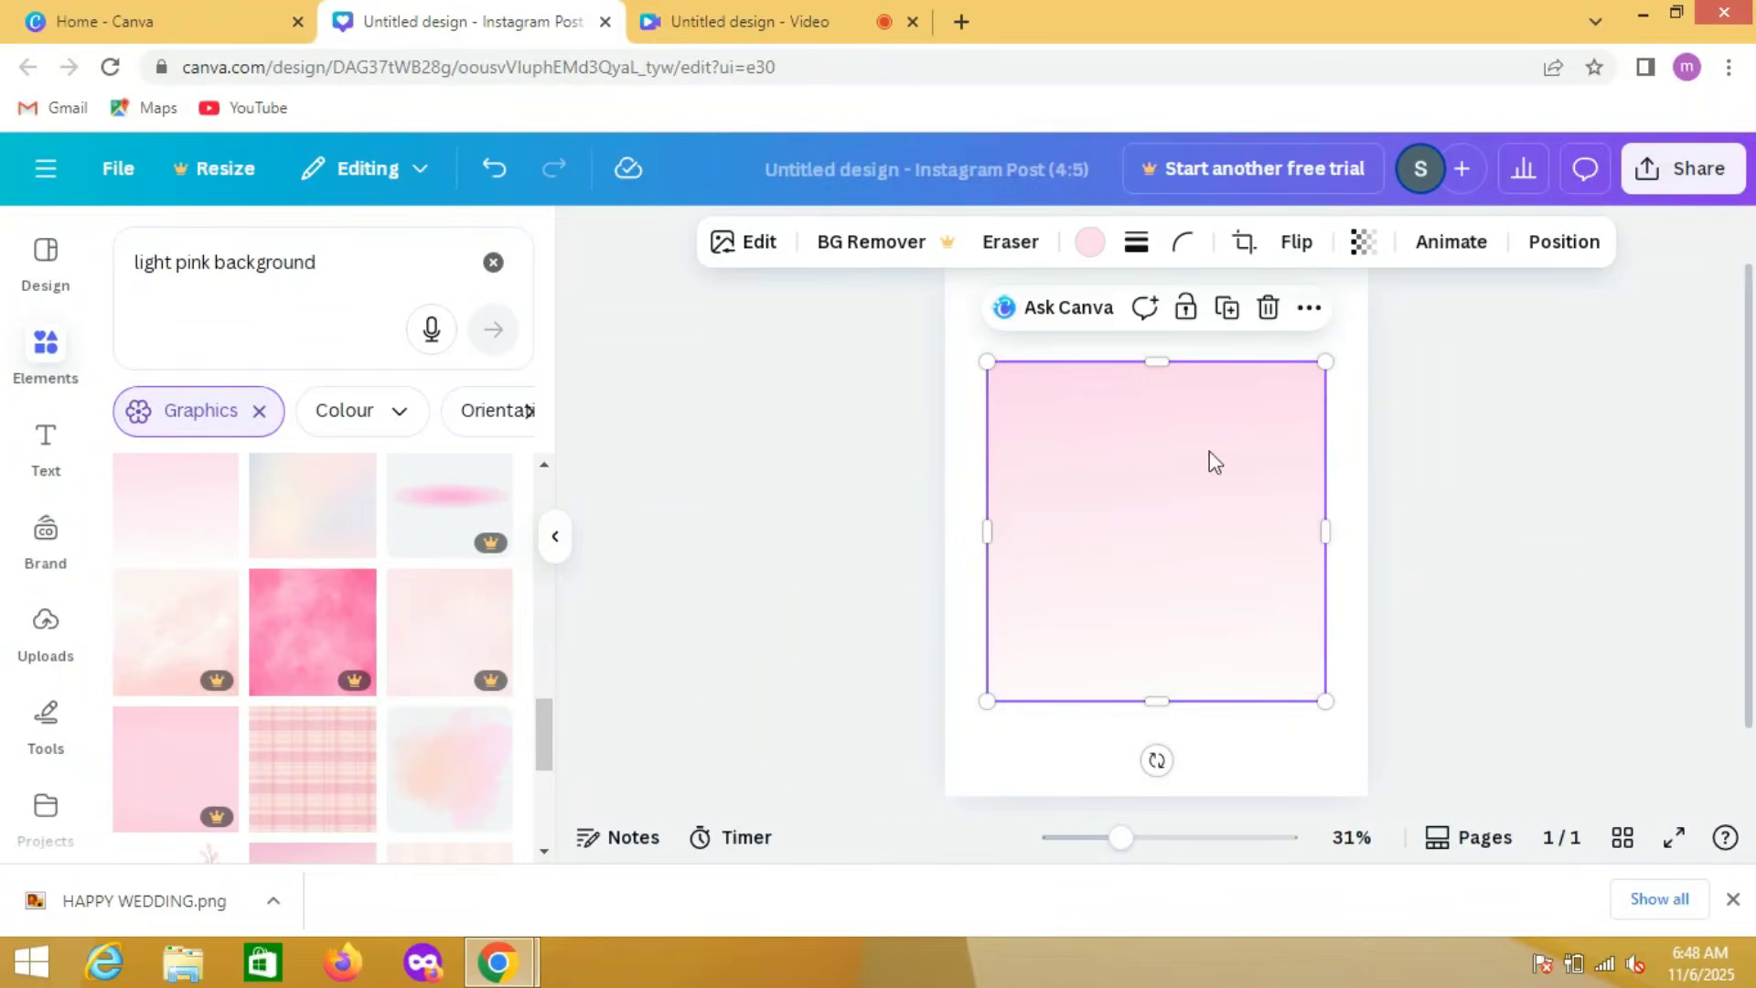
Step: Set the pink gradient image as the page background
{"action": "left_click", "coordinate": [1310, 310]}
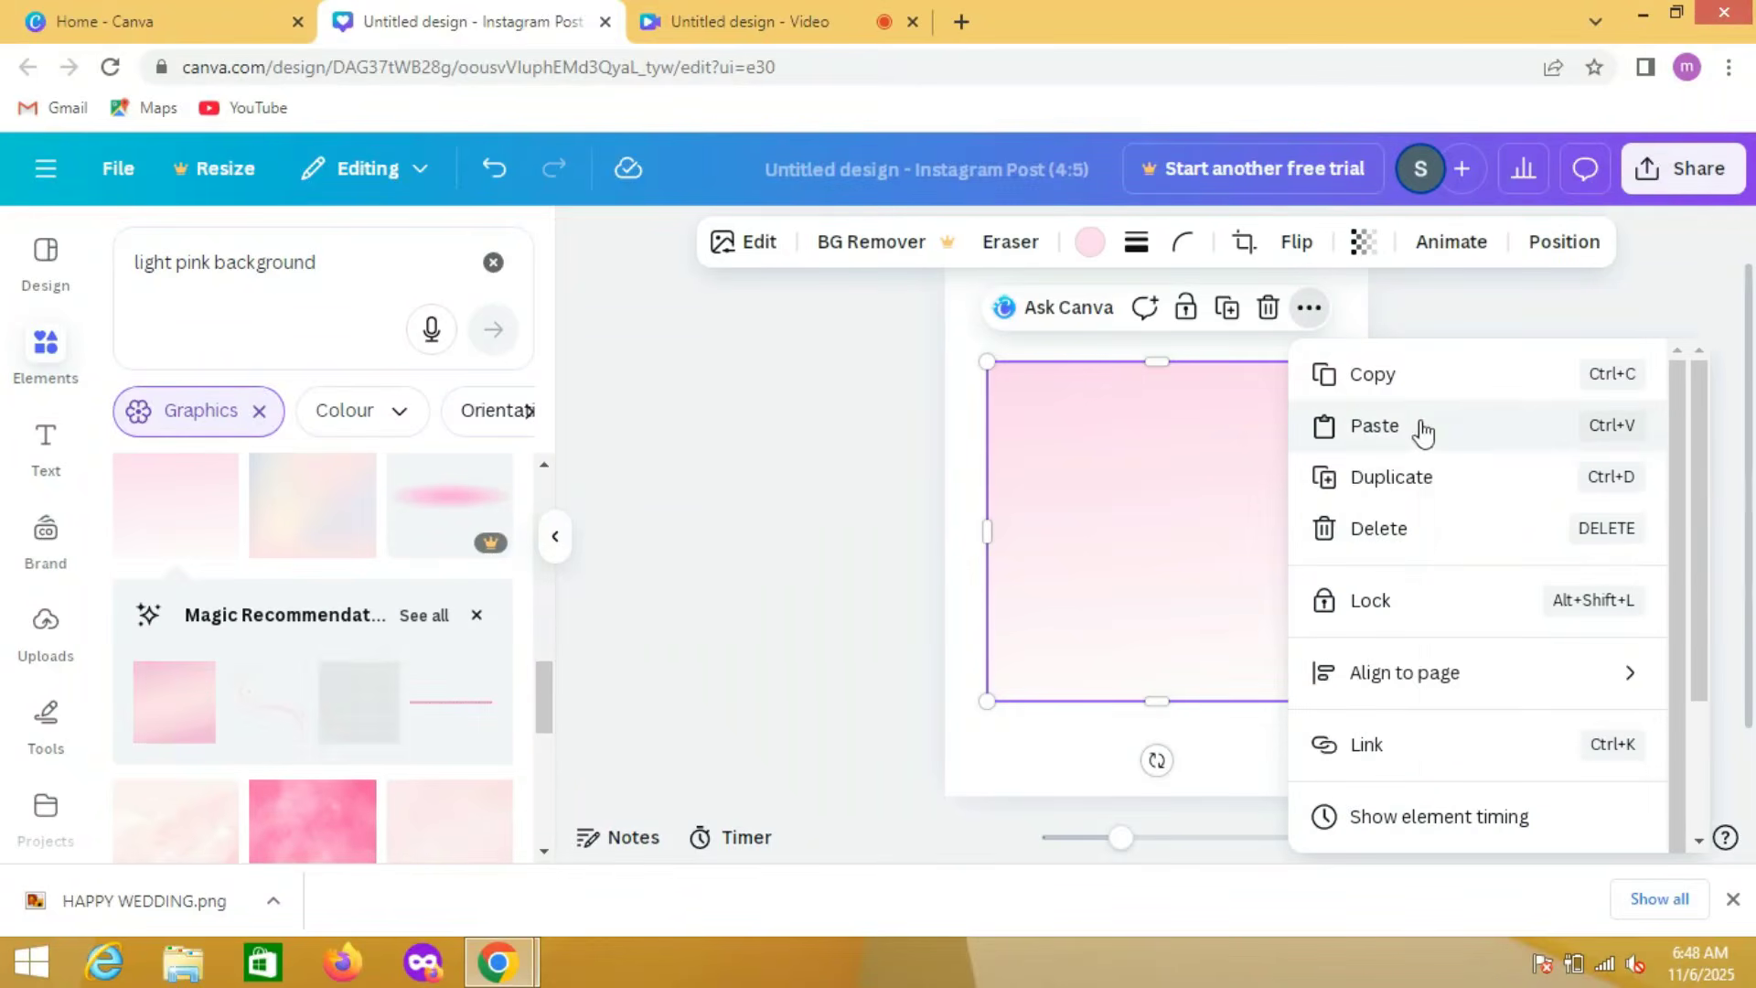
{"action": "left_click_drag", "start_coordinate": [1702, 576], "coordinate": [1708, 807]}
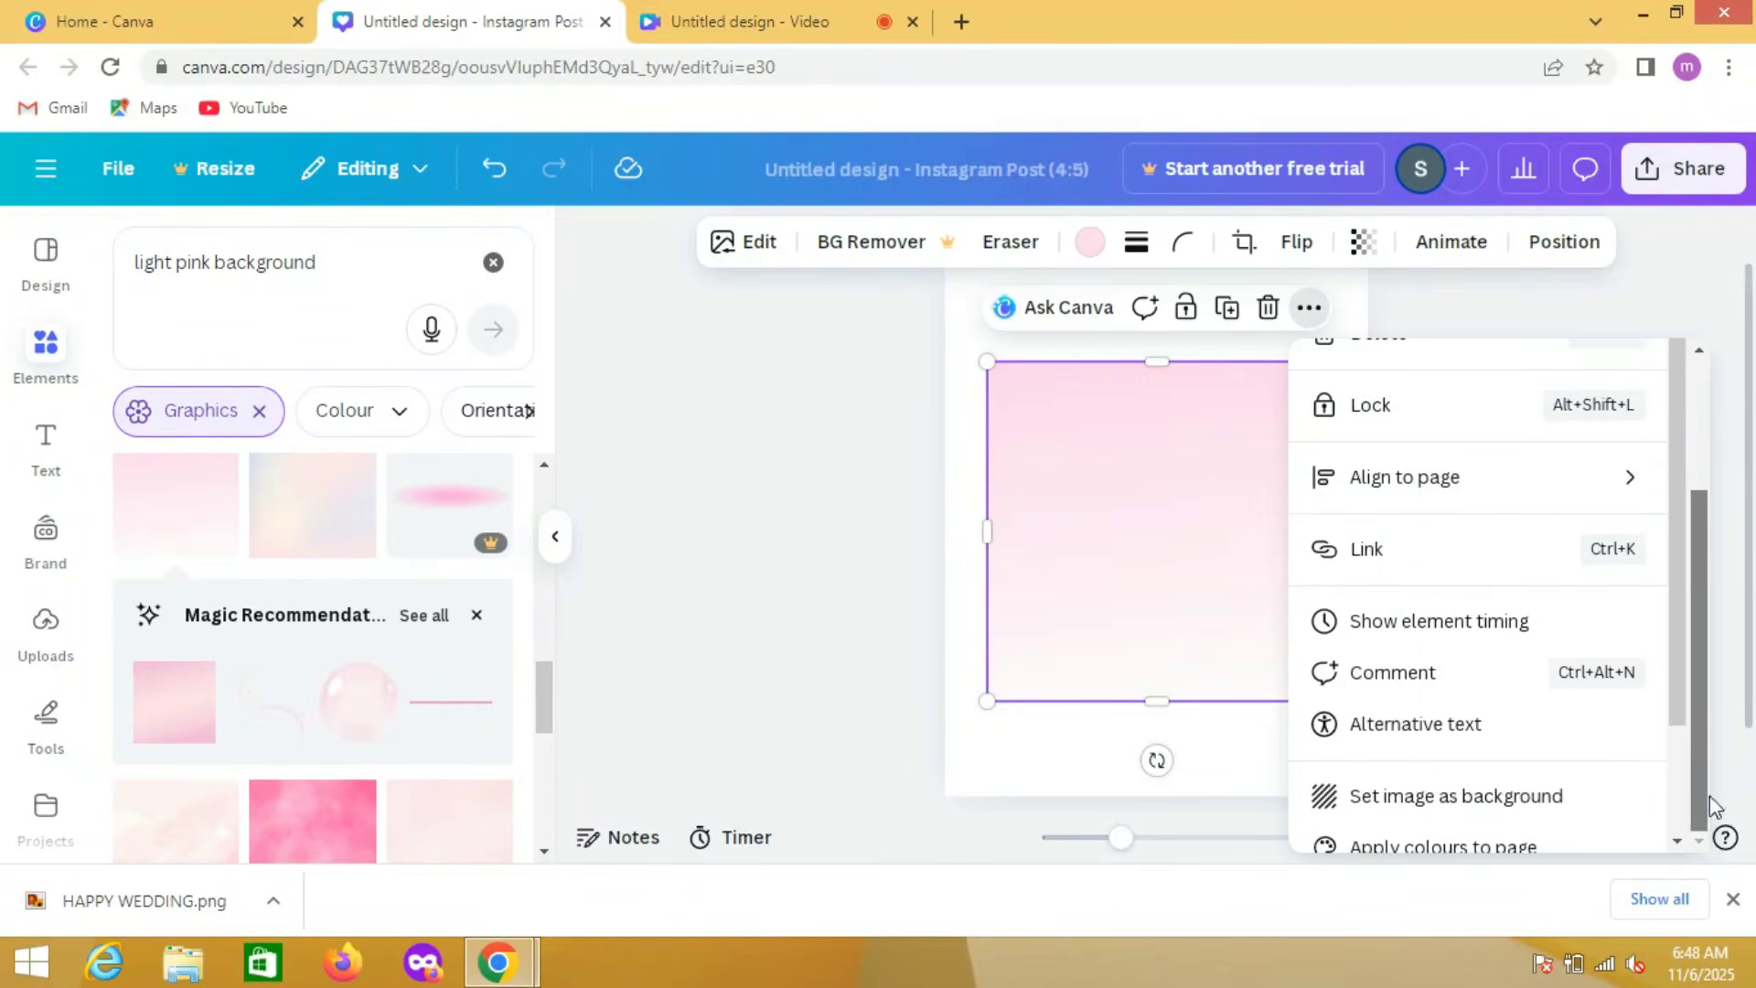
{"action": "left_click", "coordinate": [1529, 796]}
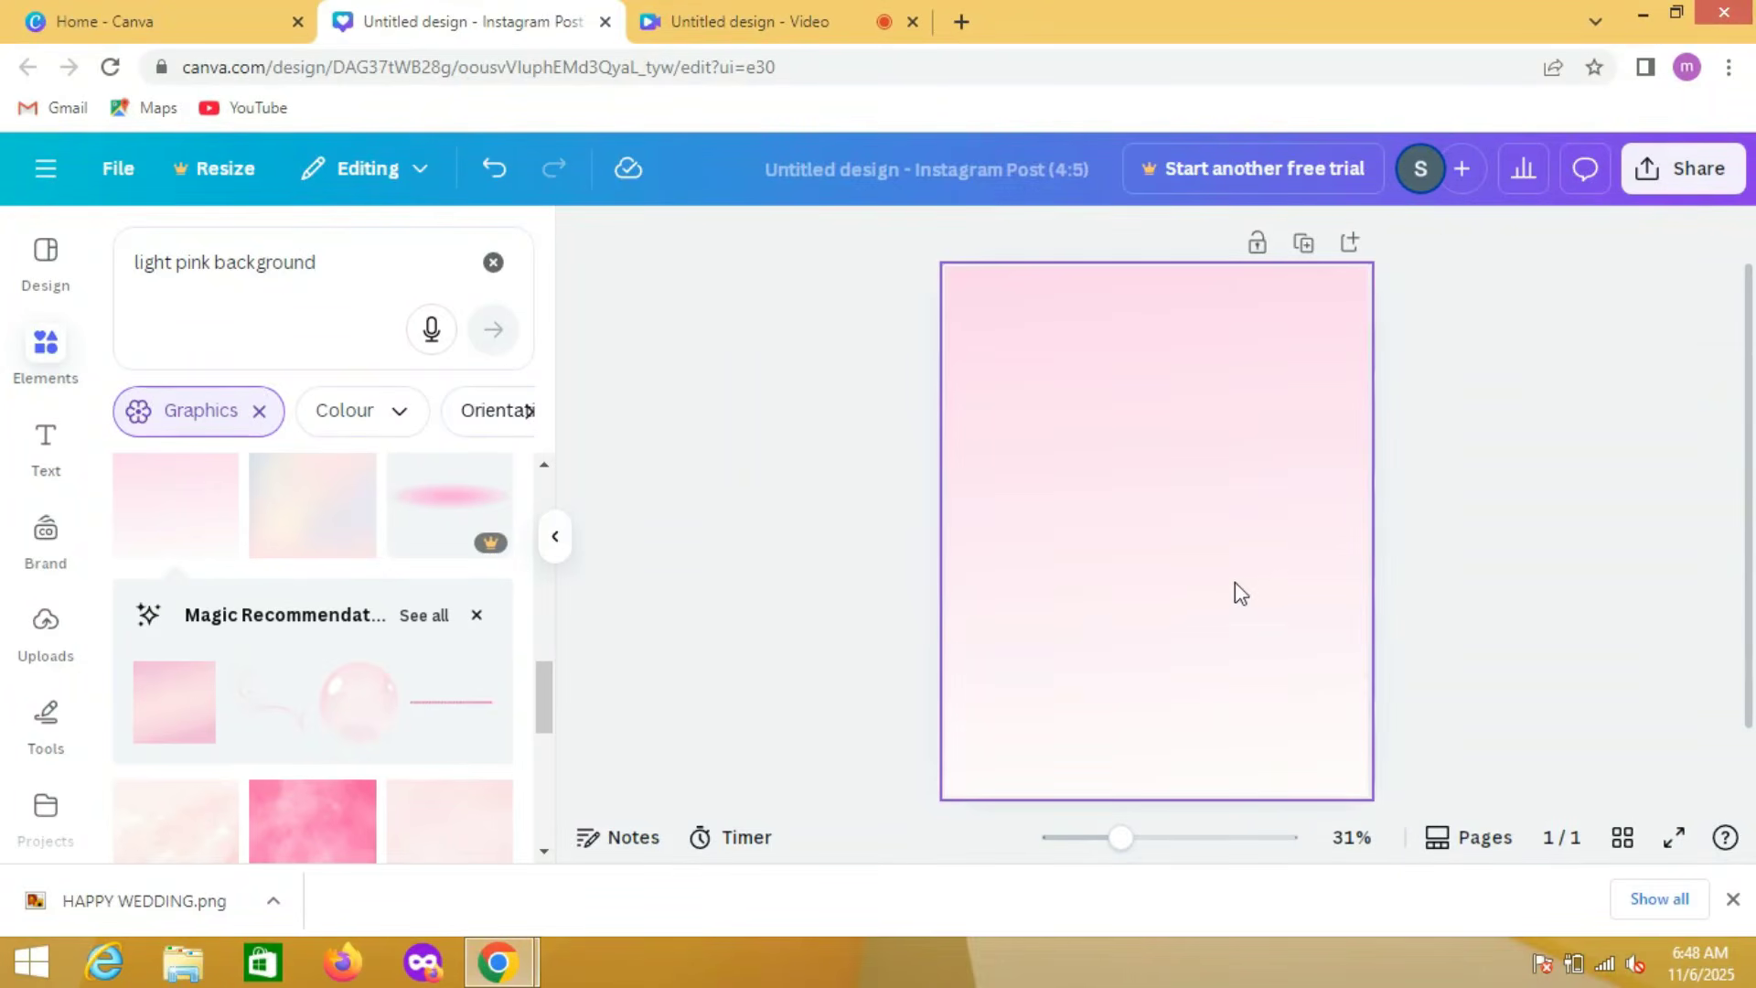
Step: Replace the gradient page background with a very pale pink solid colour, #FFF7FB, starting from one of the image's photo colours
{"action": "left_click", "coordinate": [1222, 355]}
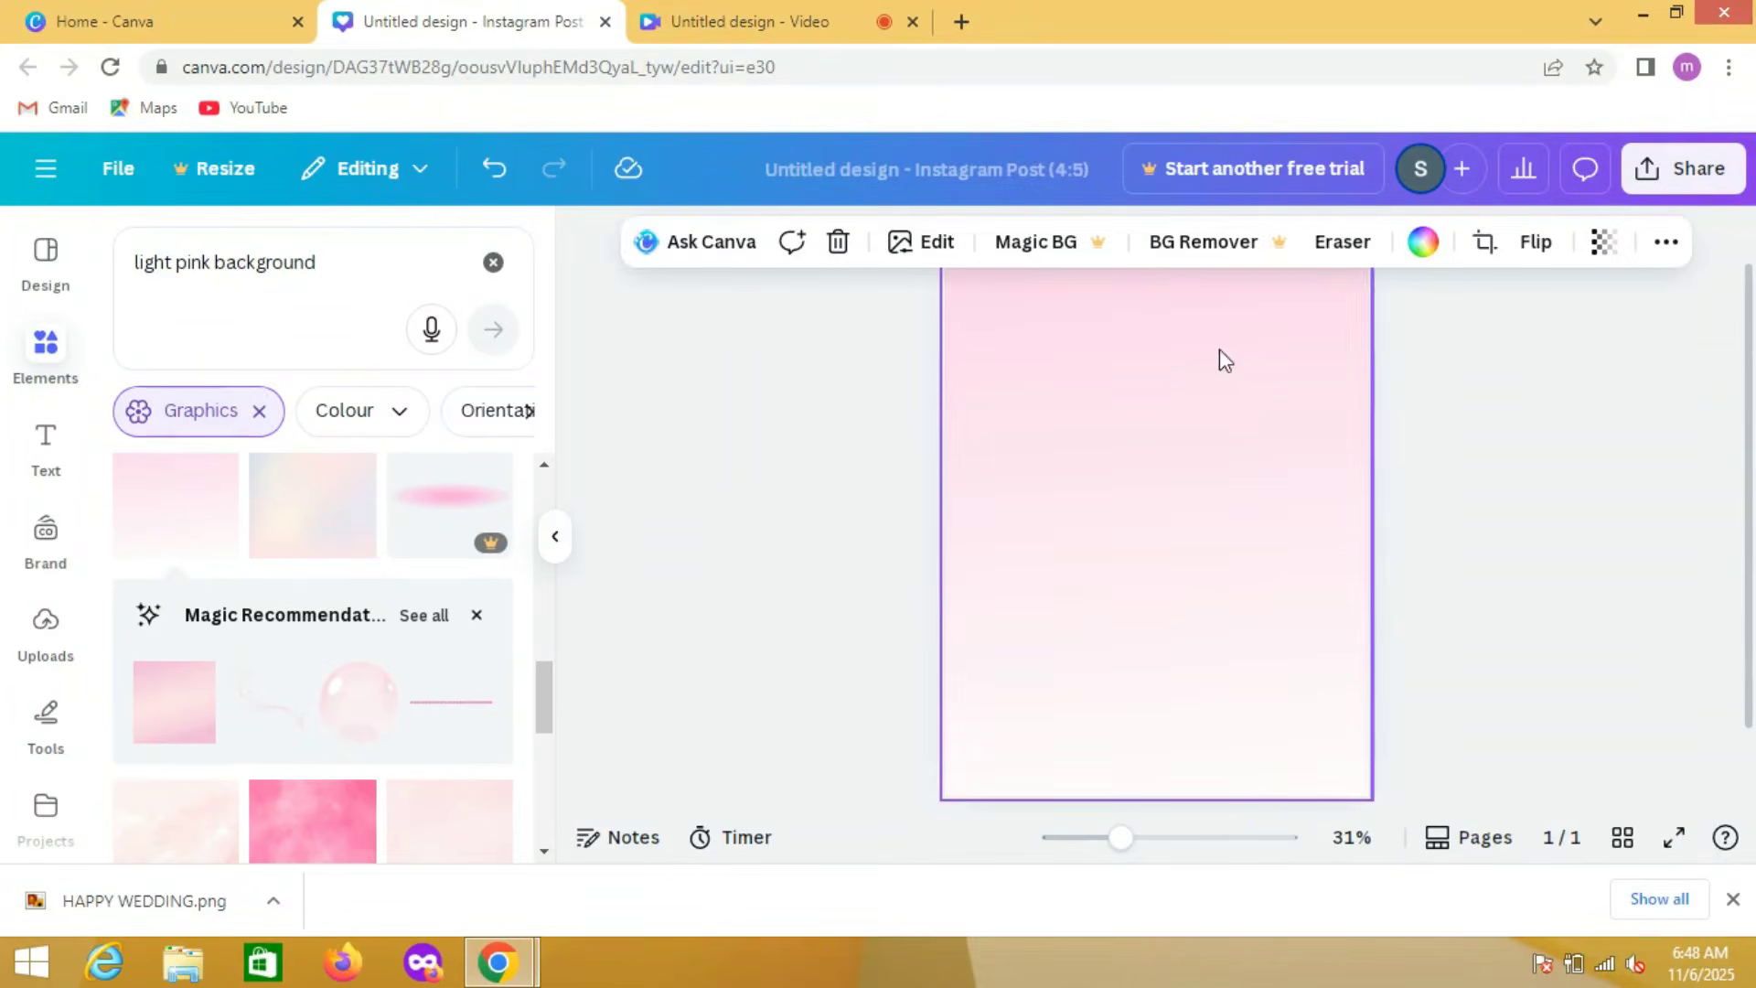
{"action": "left_click", "coordinate": [1404, 247]}
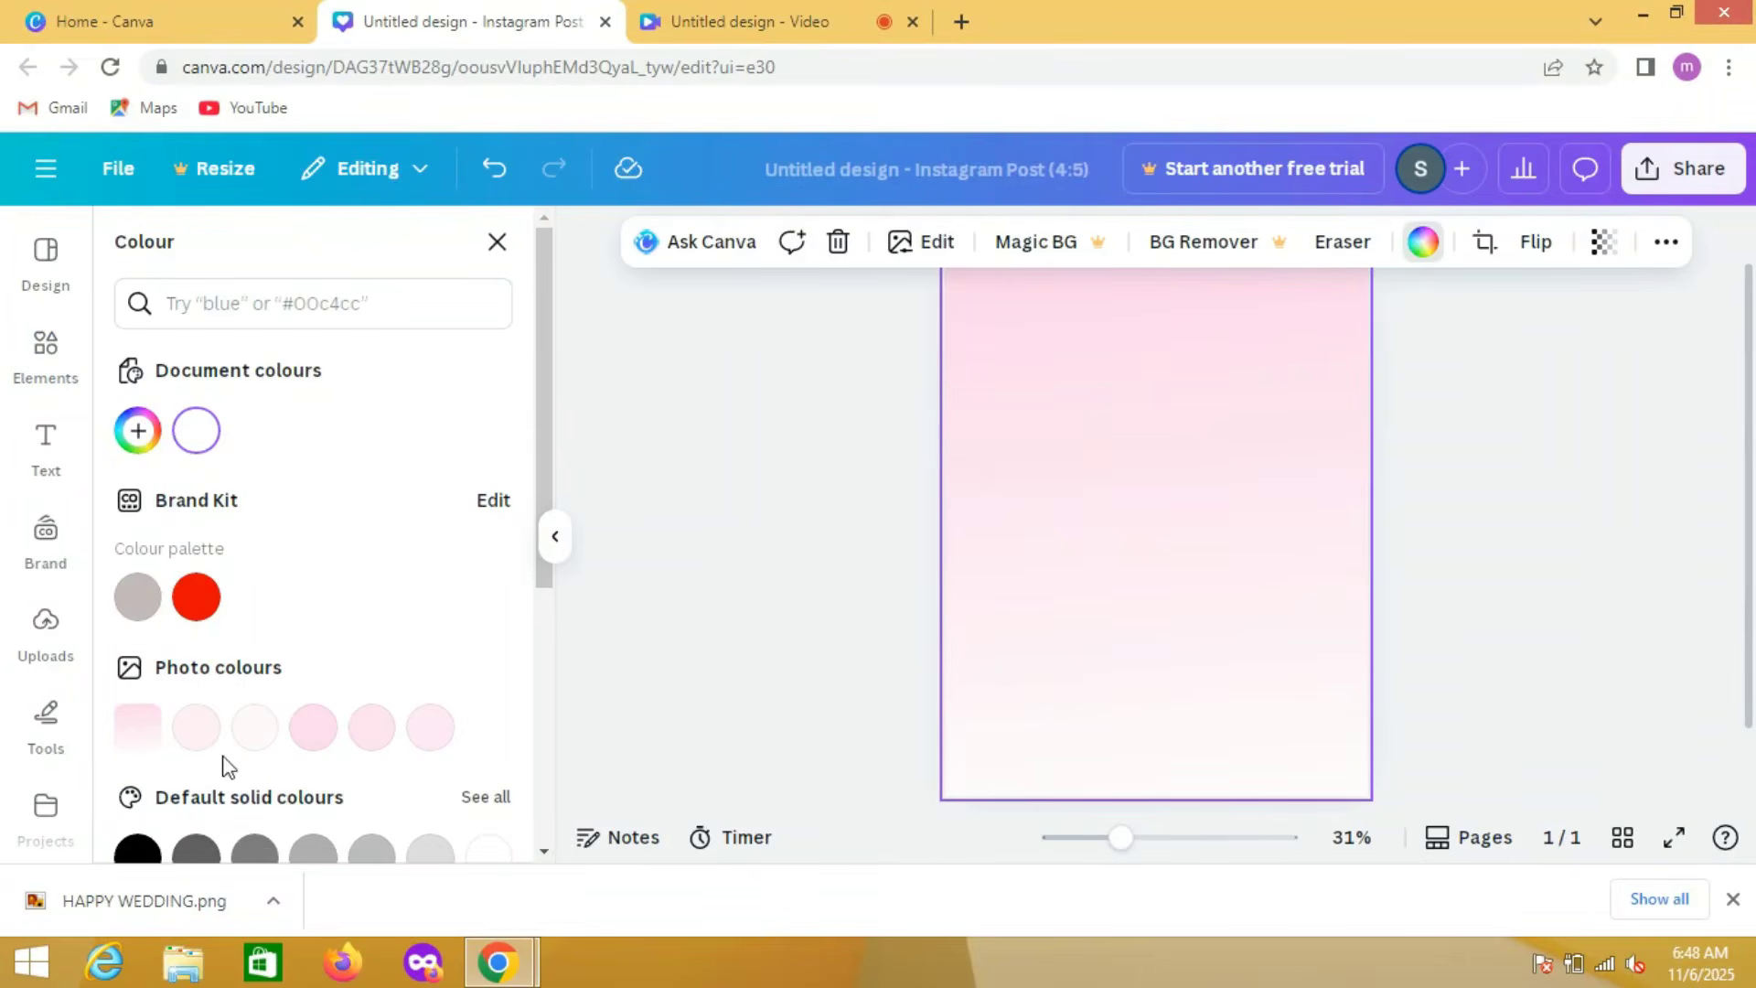
{"action": "left_click", "coordinate": [257, 729]}
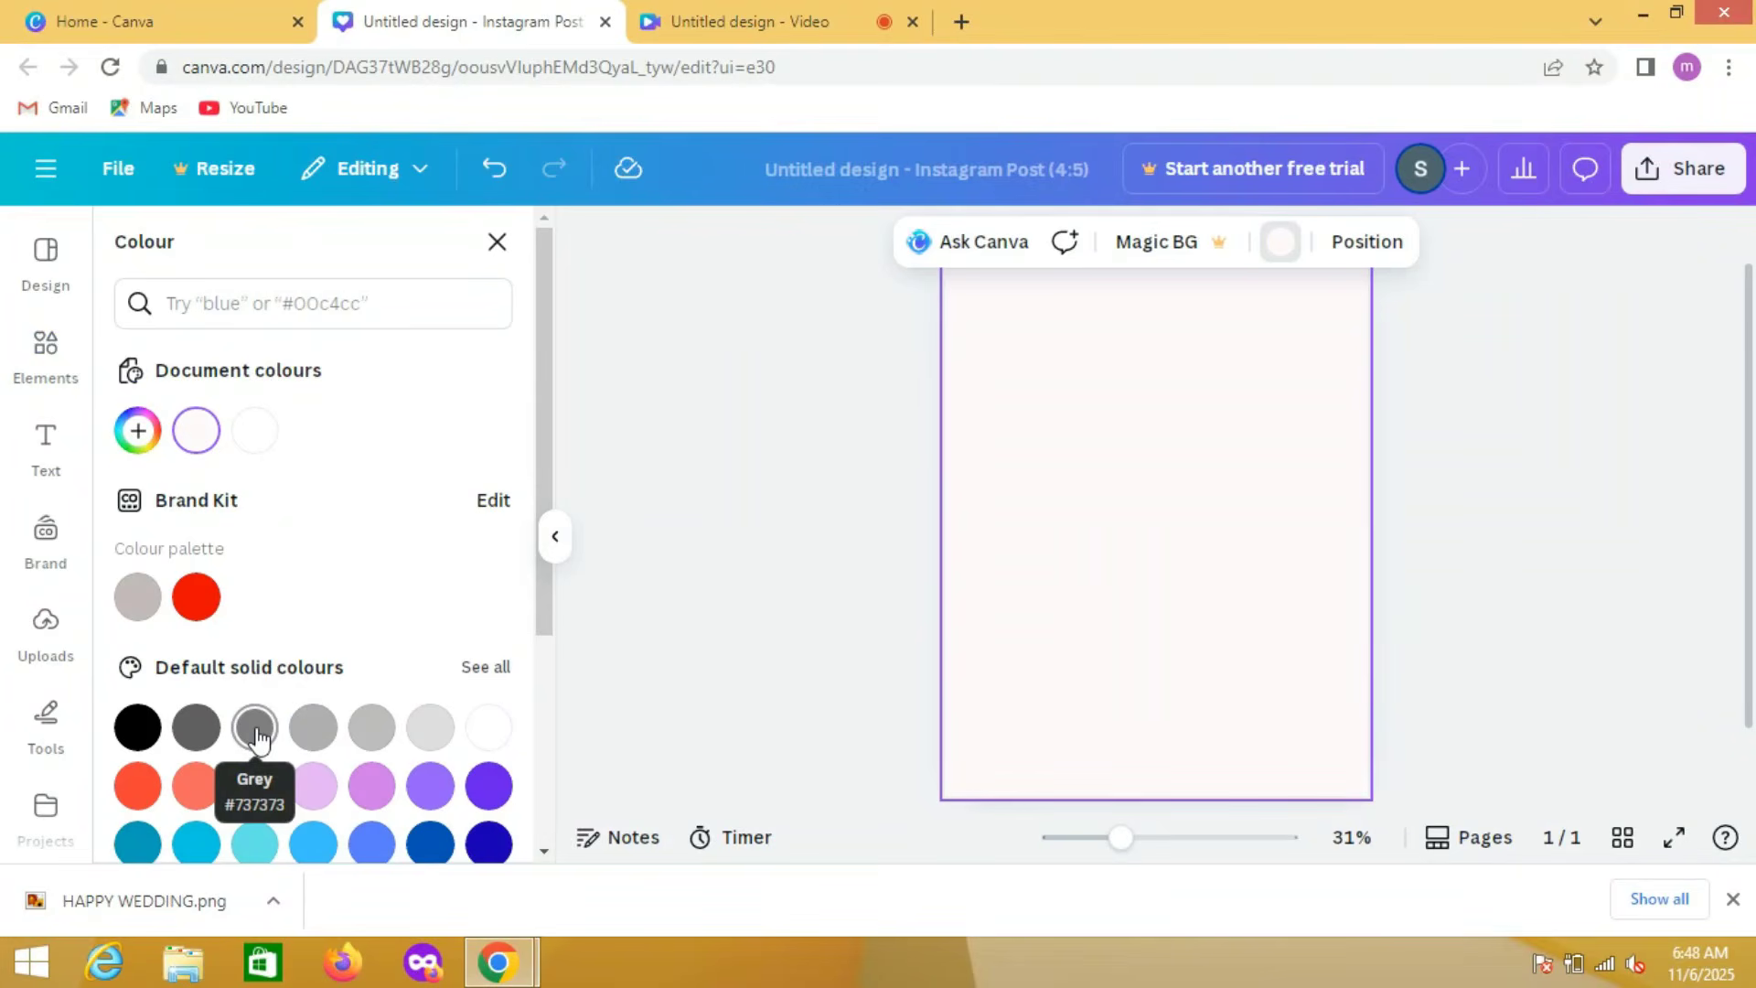
{"action": "left_click", "coordinate": [137, 431]}
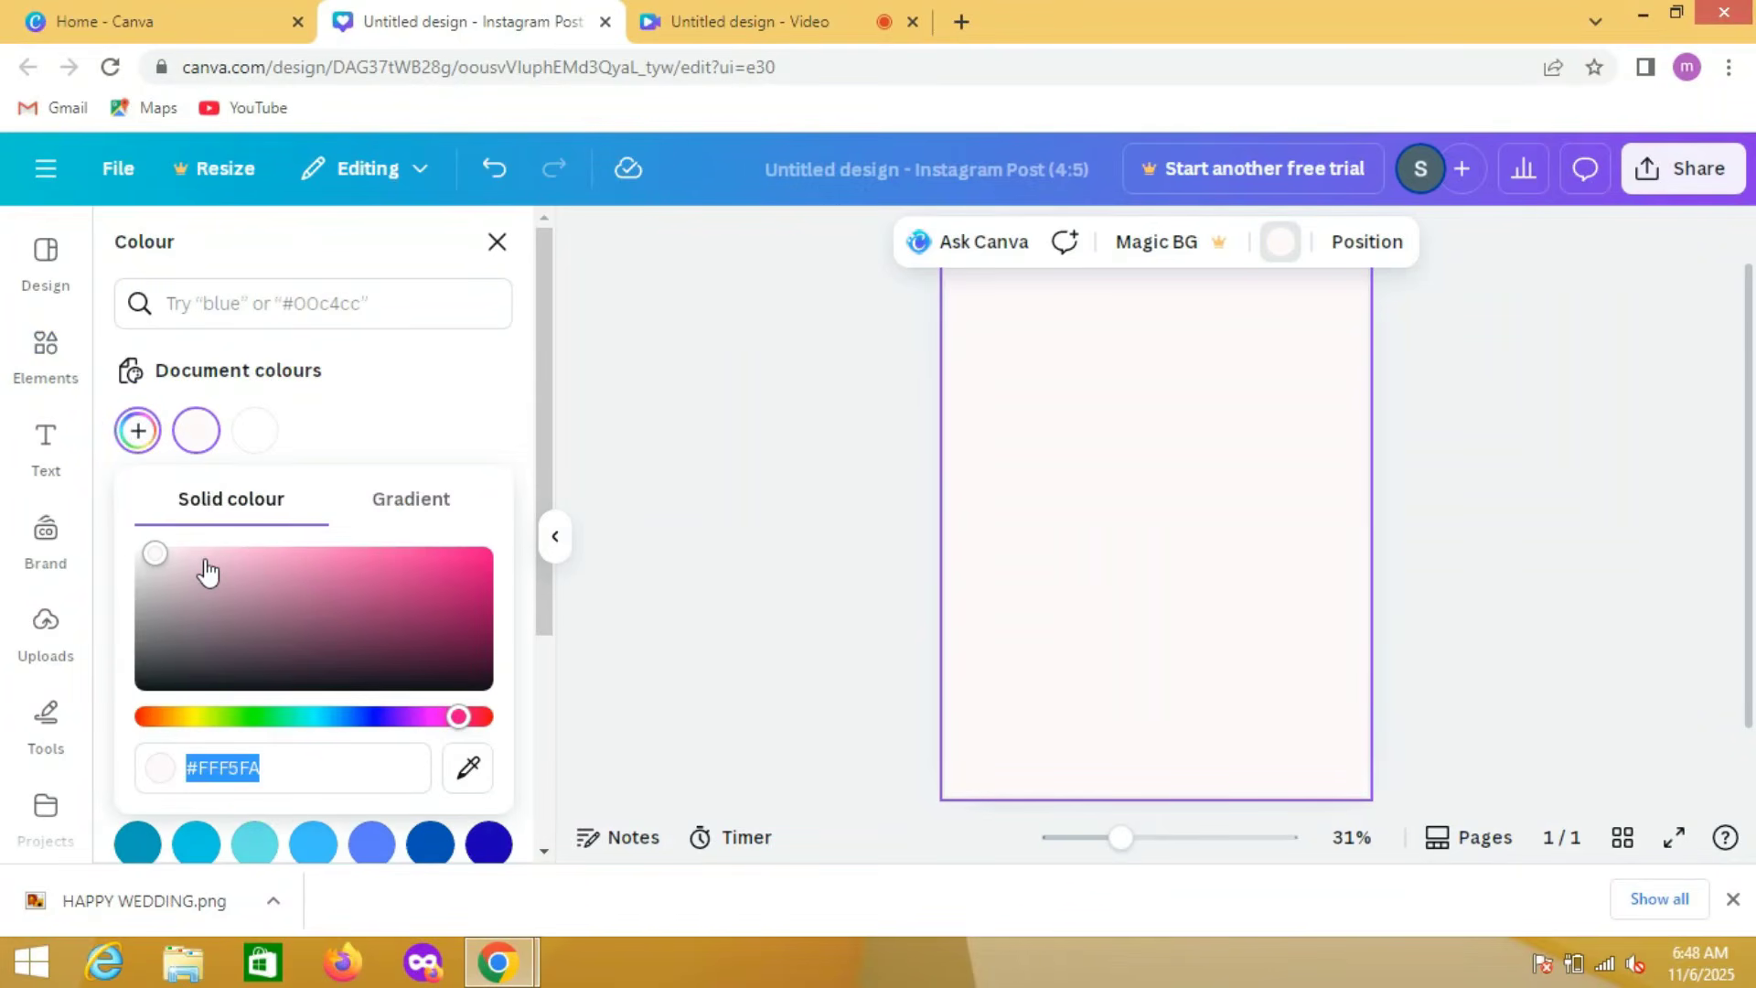
{"action": "left_click", "coordinate": [604, 451]}
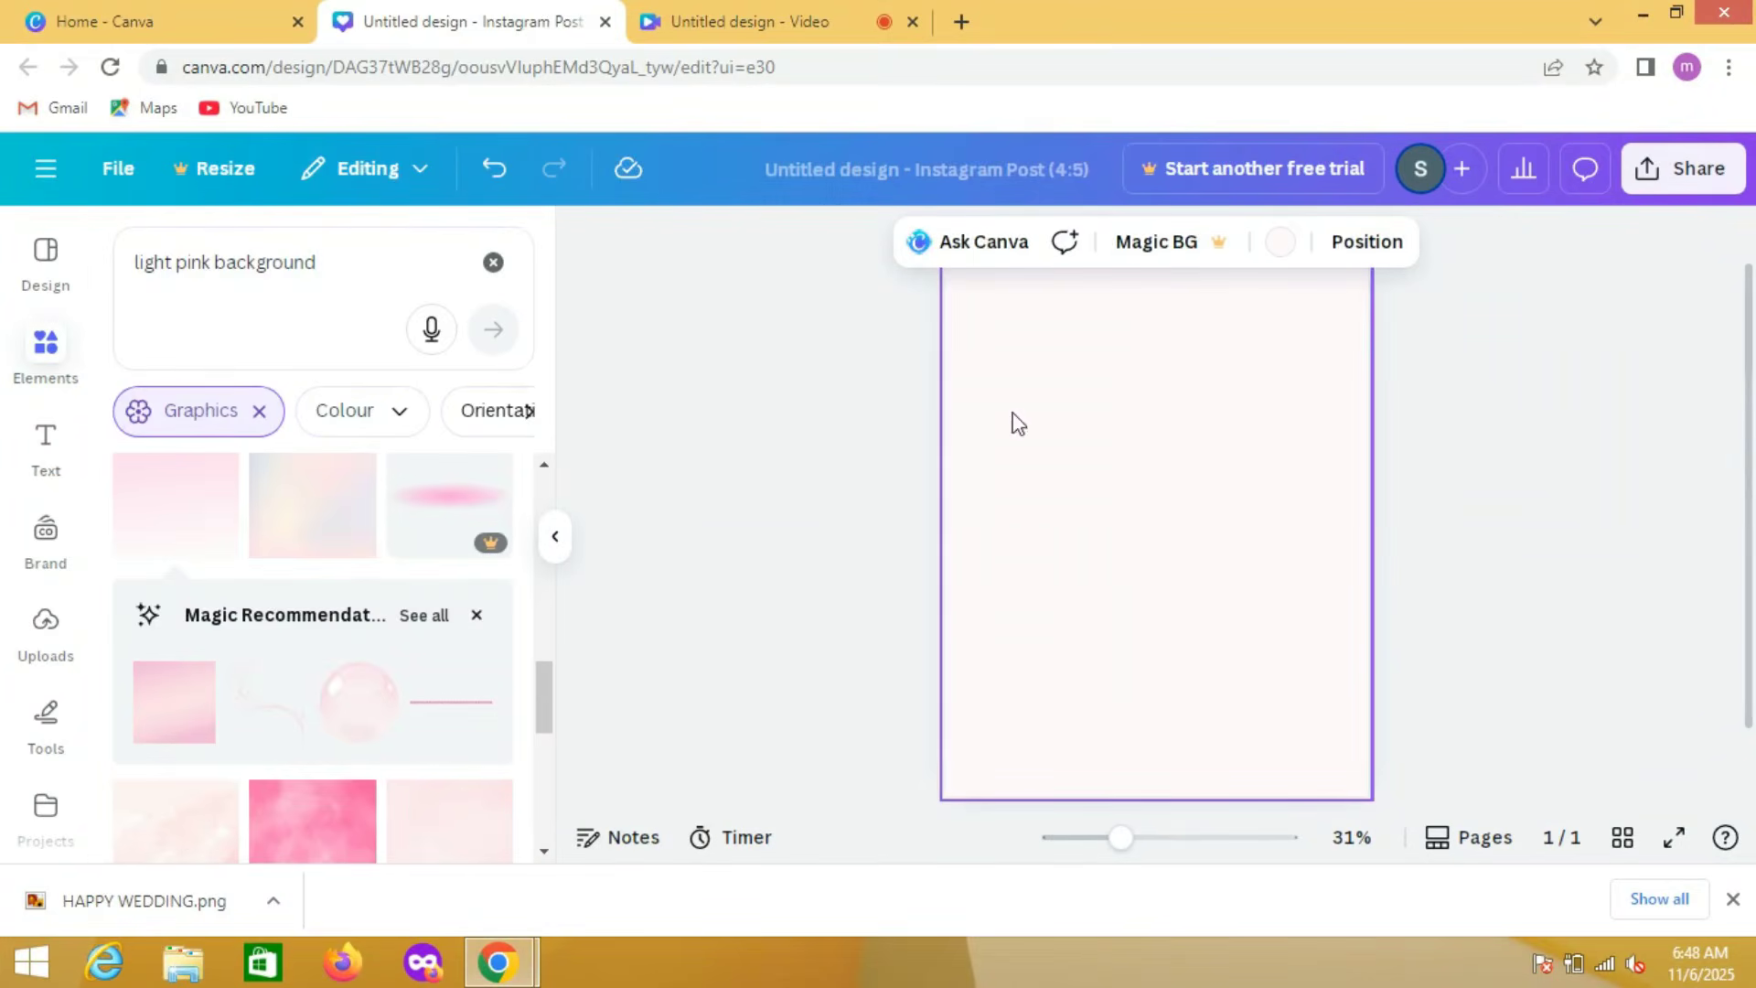
{"action": "left_click", "coordinate": [1280, 241]}
{"action": "left_click", "coordinate": [137, 432]}
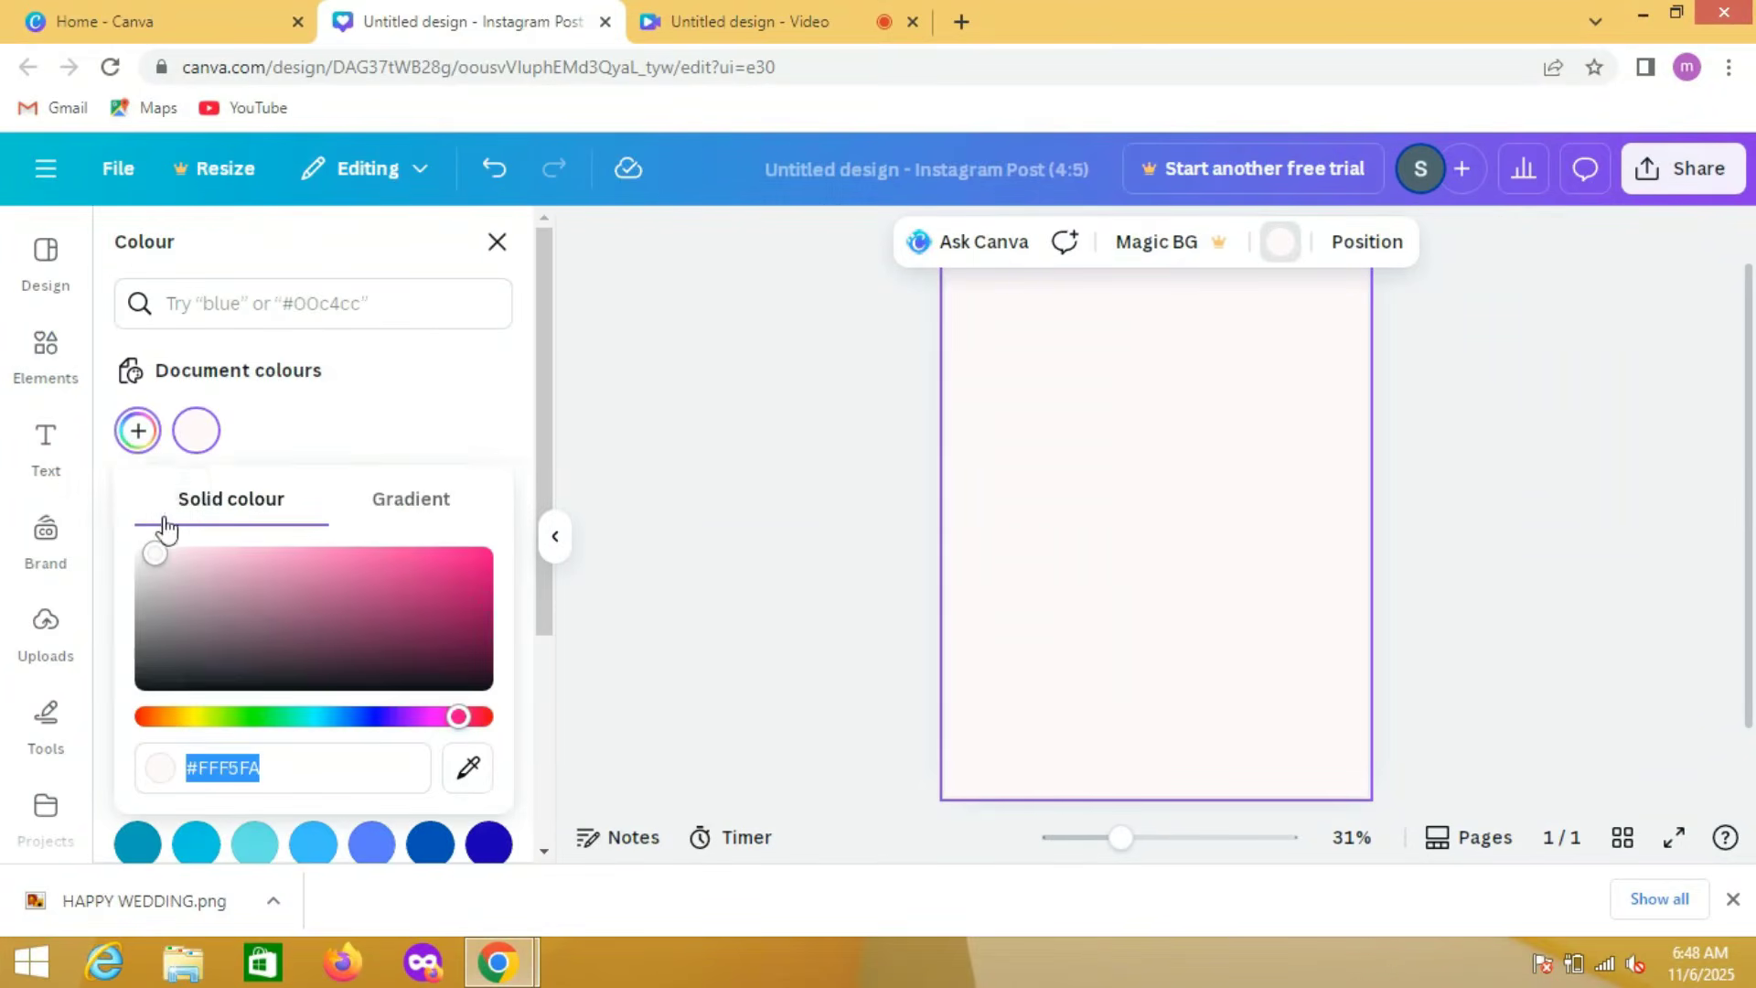
{"action": "left_click", "coordinate": [160, 563]}
{"action": "left_click_drag", "start_coordinate": [154, 559], "coordinate": [147, 546]}
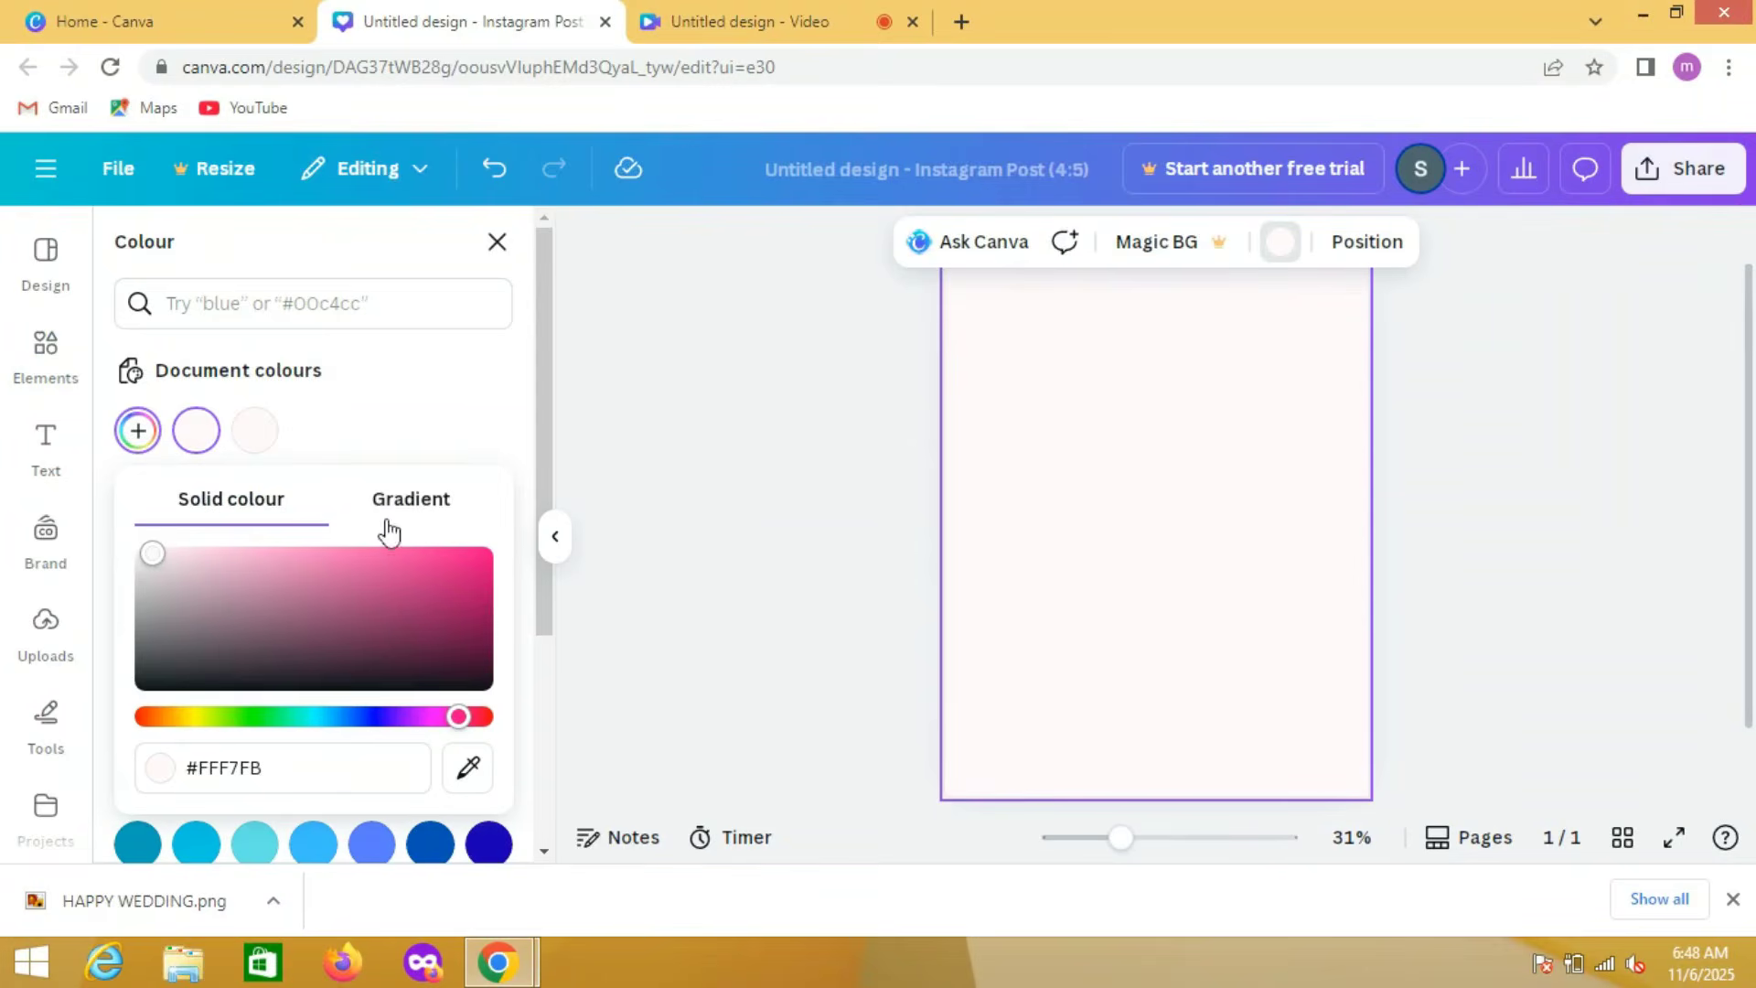
{"action": "left_click", "coordinate": [626, 399]}
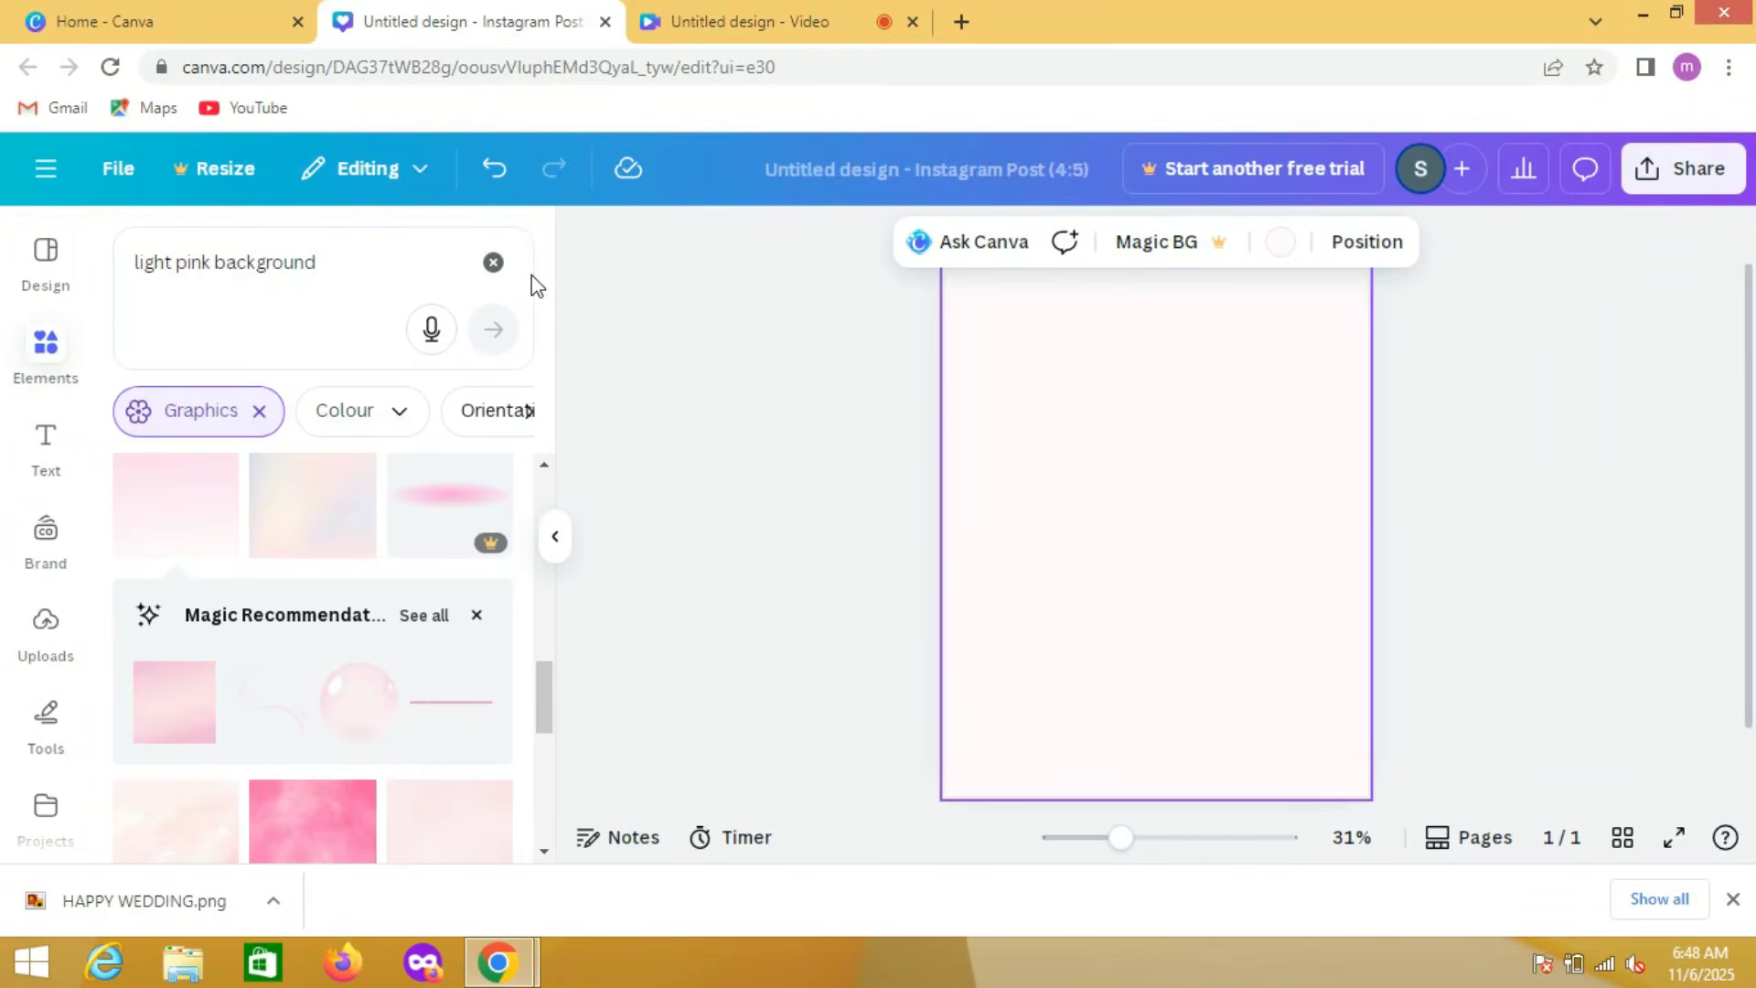
Step: Add a heading containing the first partner's name in capitals
{"action": "left_click", "coordinate": [42, 471]}
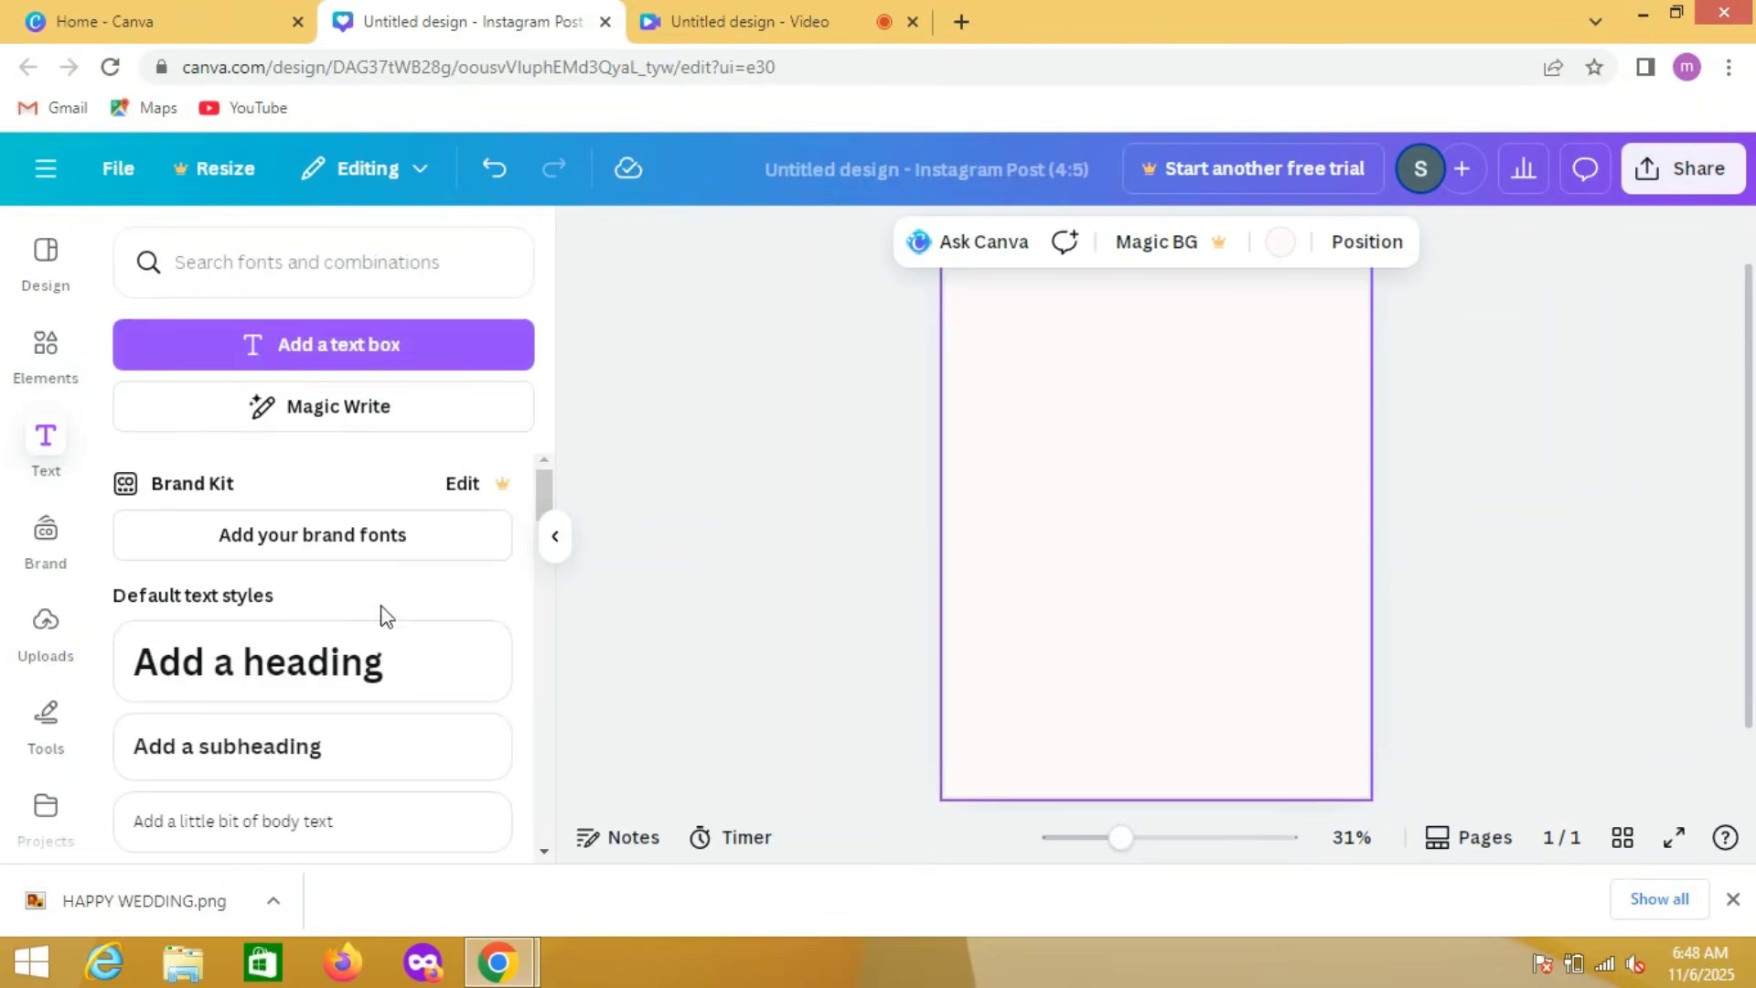
{"action": "left_click", "coordinate": [368, 667]}
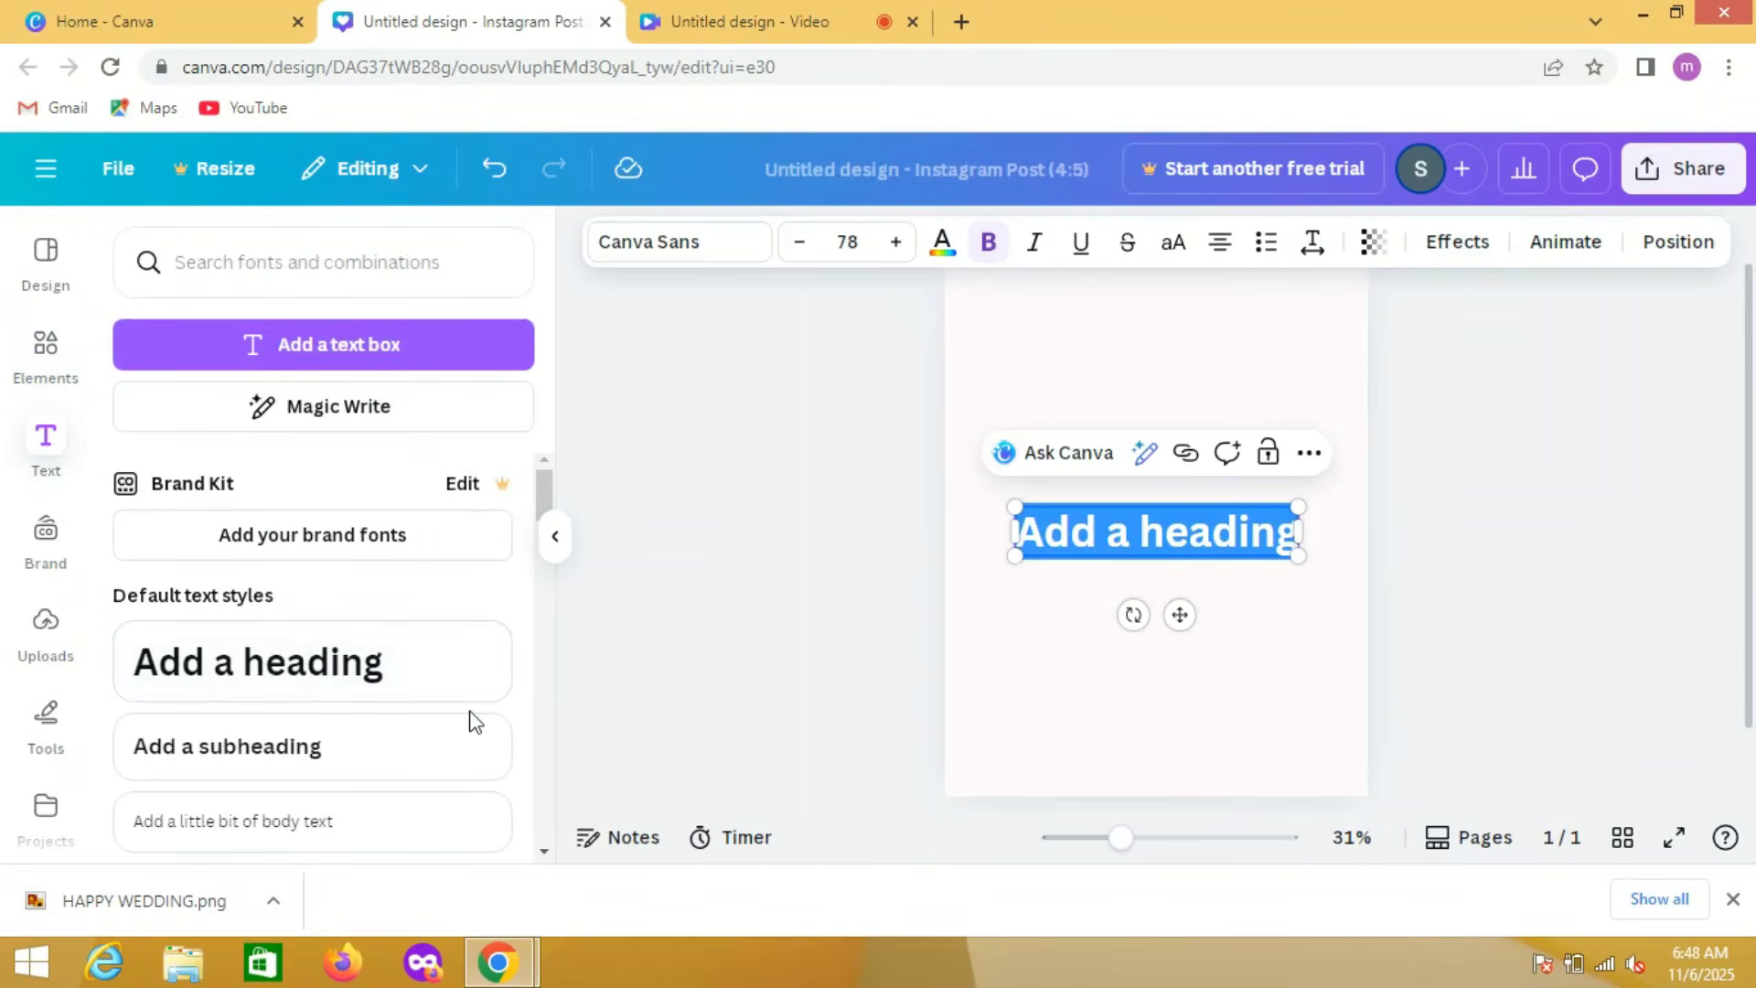
{"action": "type", "text": "OL"}
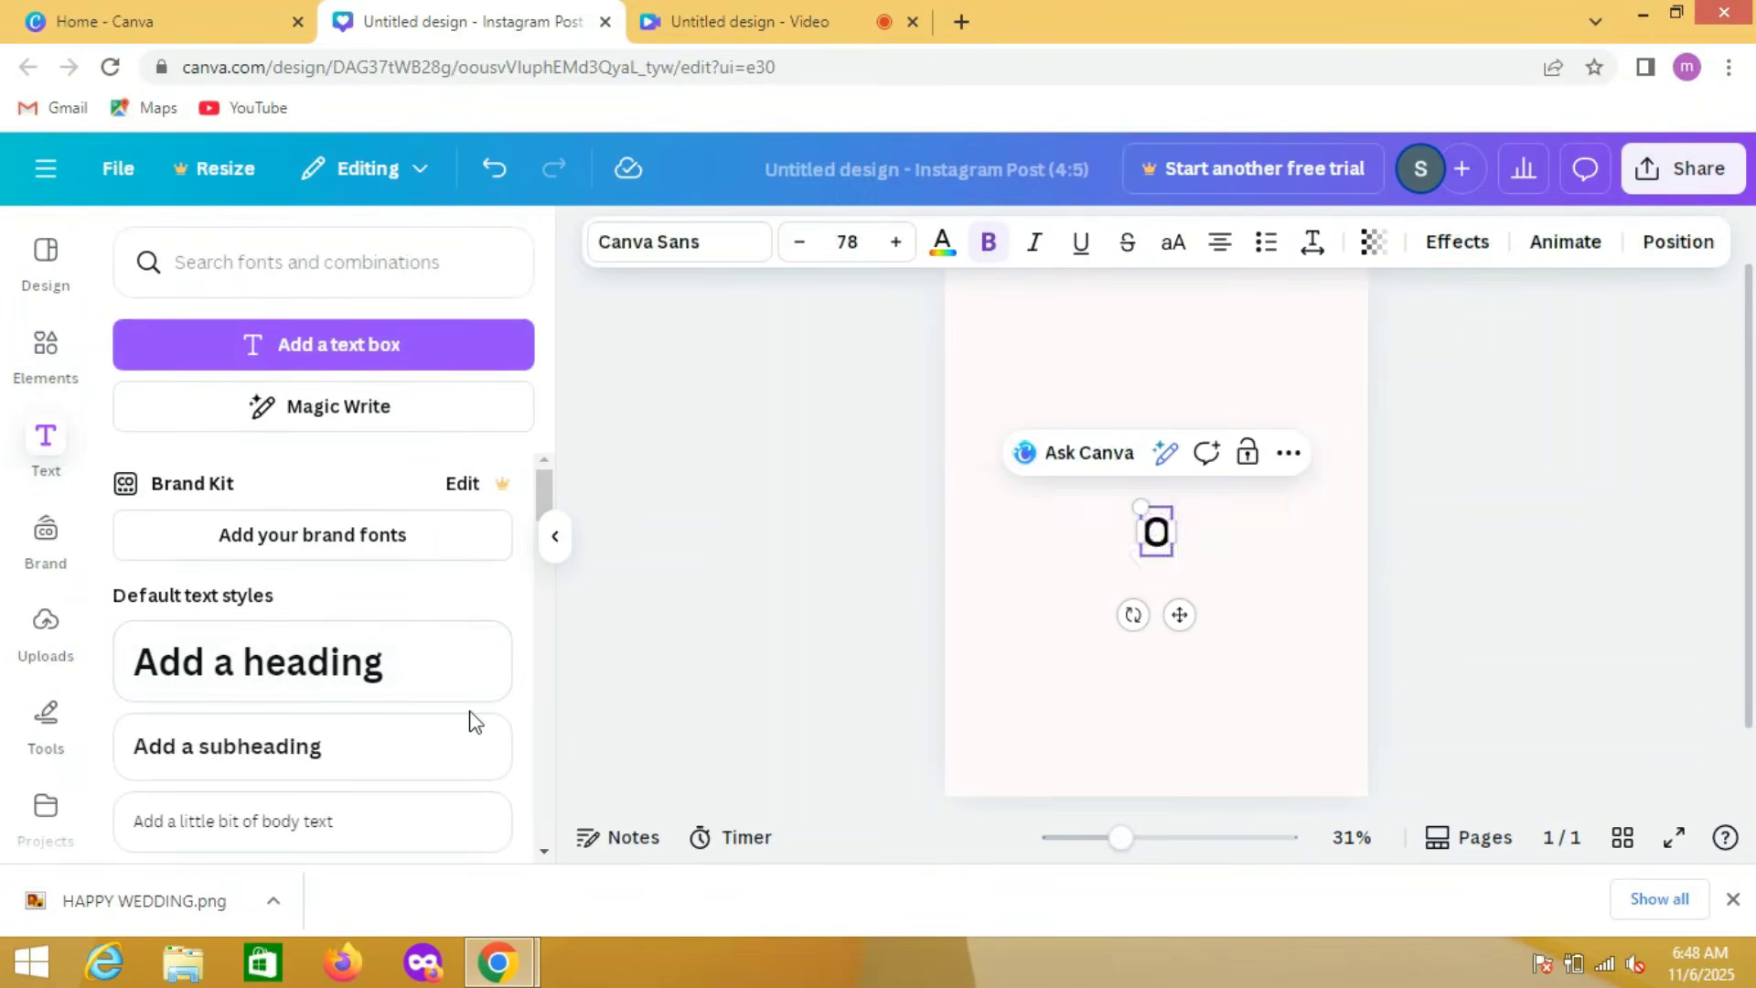
{"action": "type", "text": "IV"}
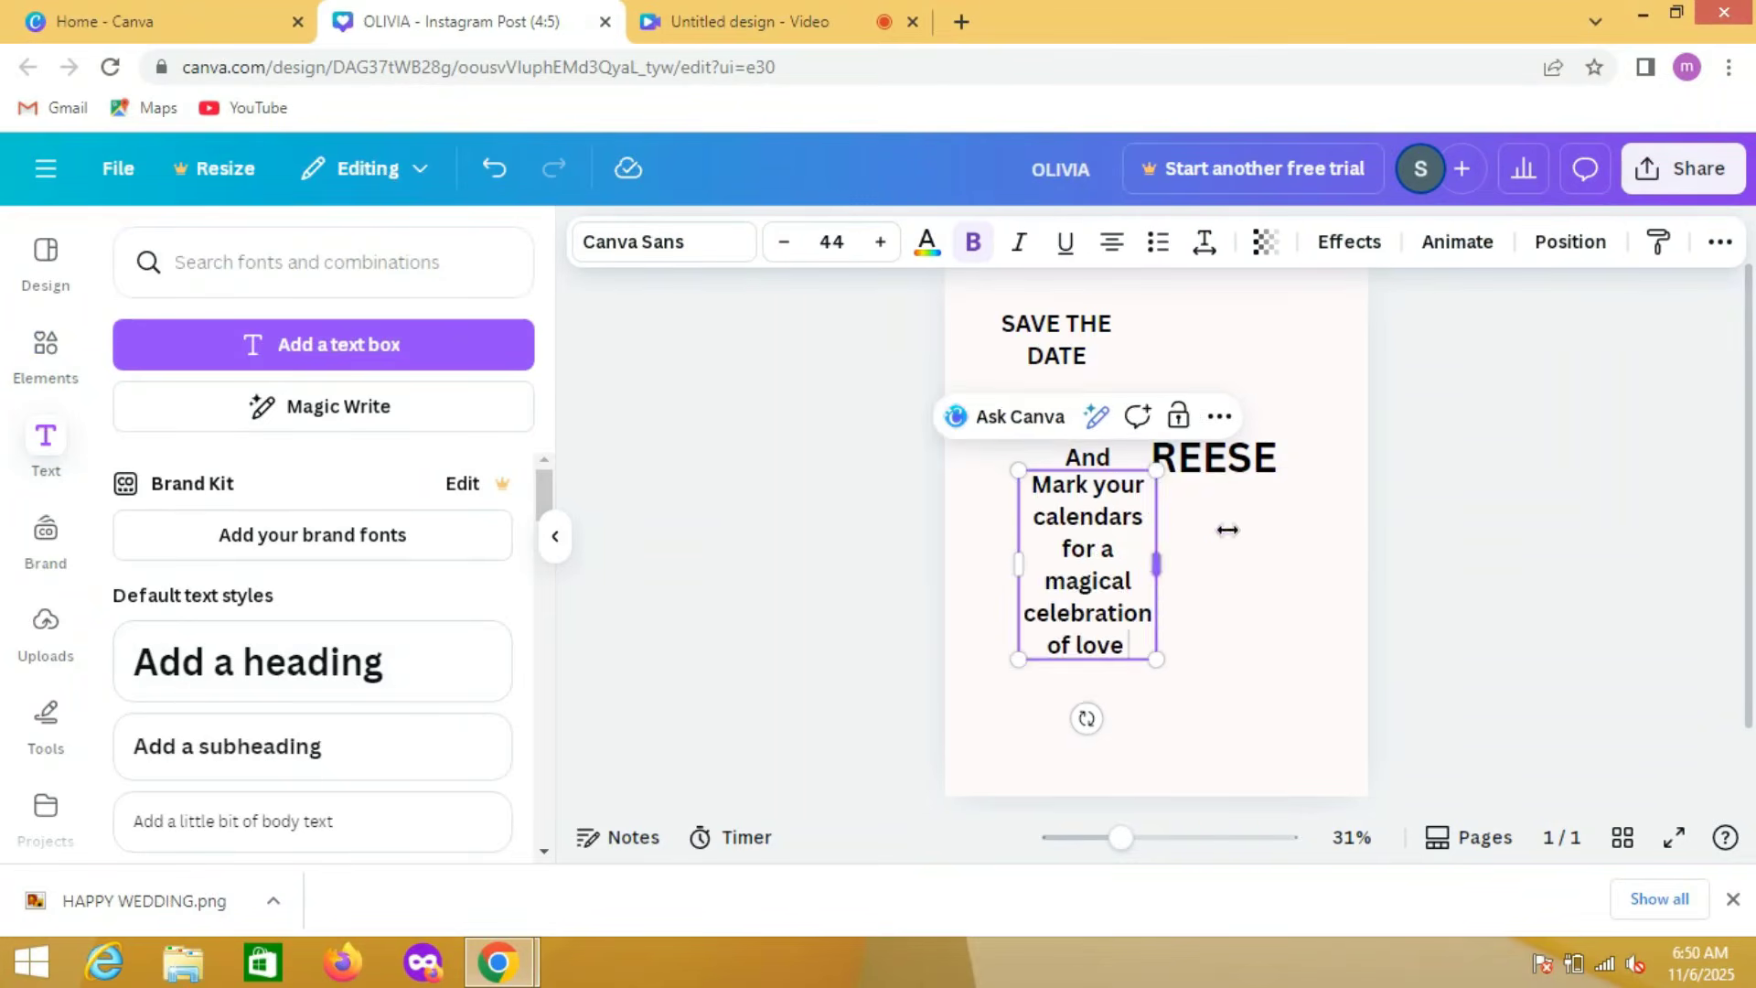
Step: Place the "Mark your calendars for a magical celebration of love" text below the couple's names, clear of them
{"action": "left_click_drag", "start_coordinate": [1227, 530], "coordinate": [1349, 538]}
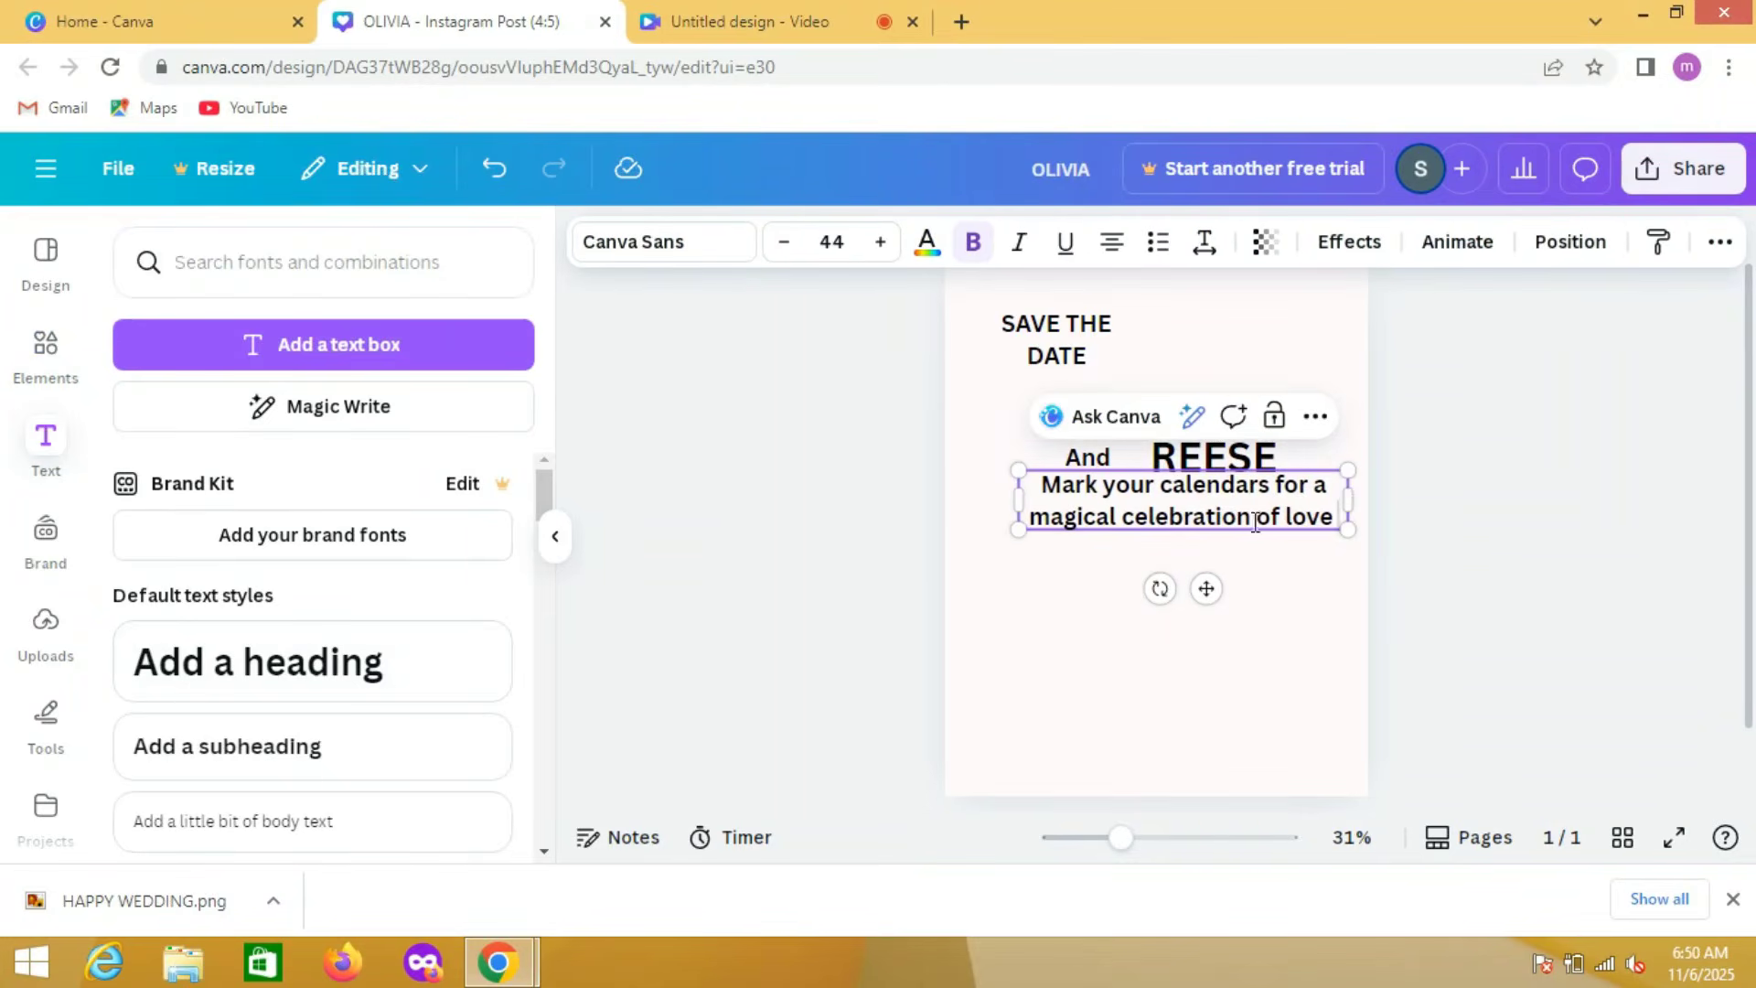
{"action": "left_click", "coordinate": [1314, 709]}
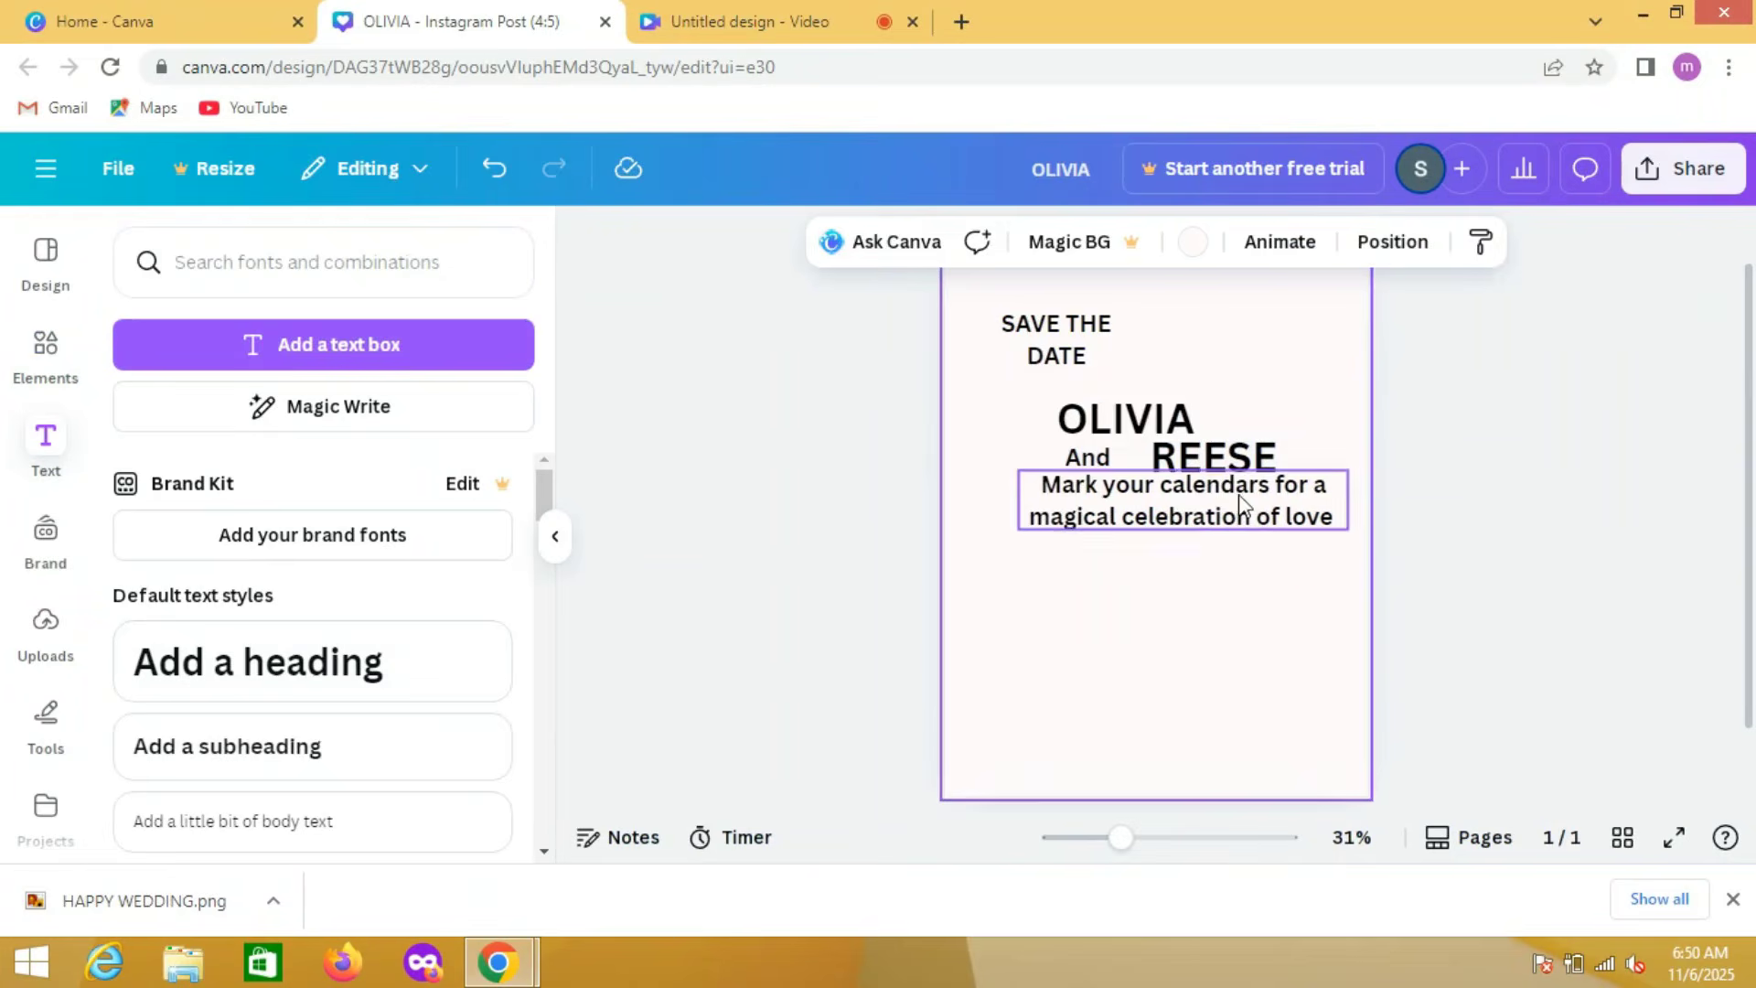
{"action": "left_click_drag", "start_coordinate": [1189, 499], "coordinate": [1163, 550]}
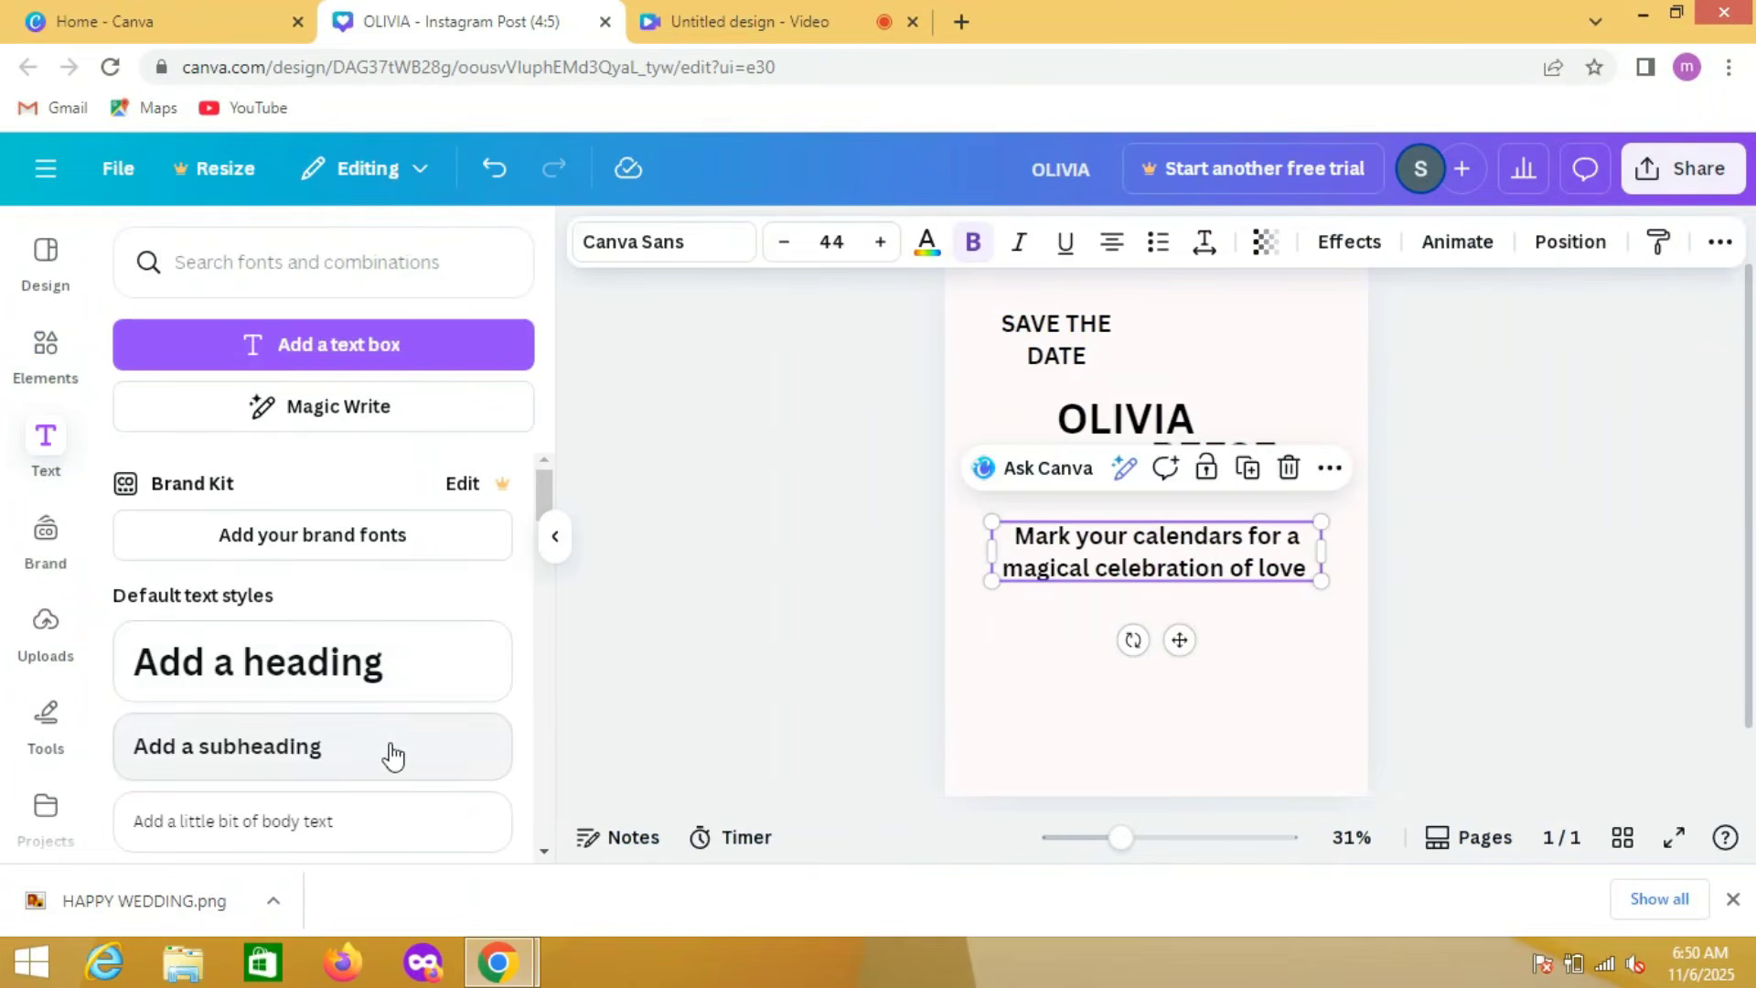
Step: Add a subheading and place it below the "Mark your calendars" text
{"action": "left_click", "coordinate": [388, 748]}
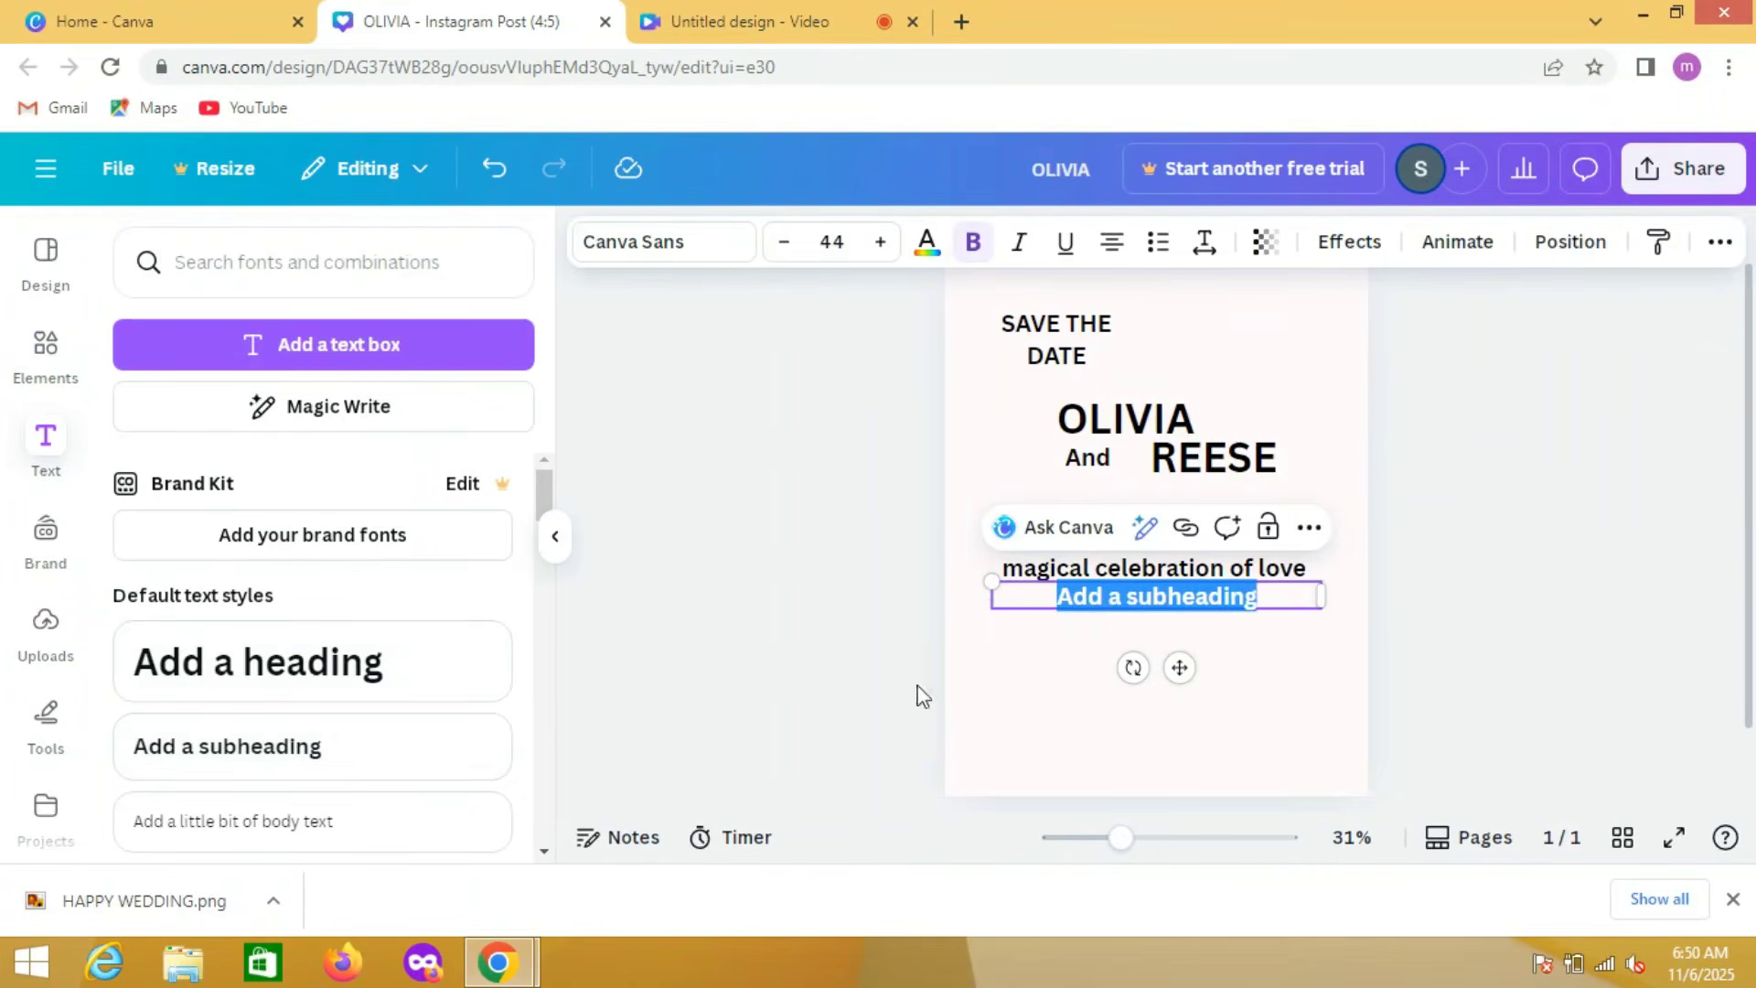
{"action": "left_click", "coordinate": [1009, 710]}
{"action": "left_click_drag", "start_coordinate": [1055, 607], "coordinate": [1054, 658]}
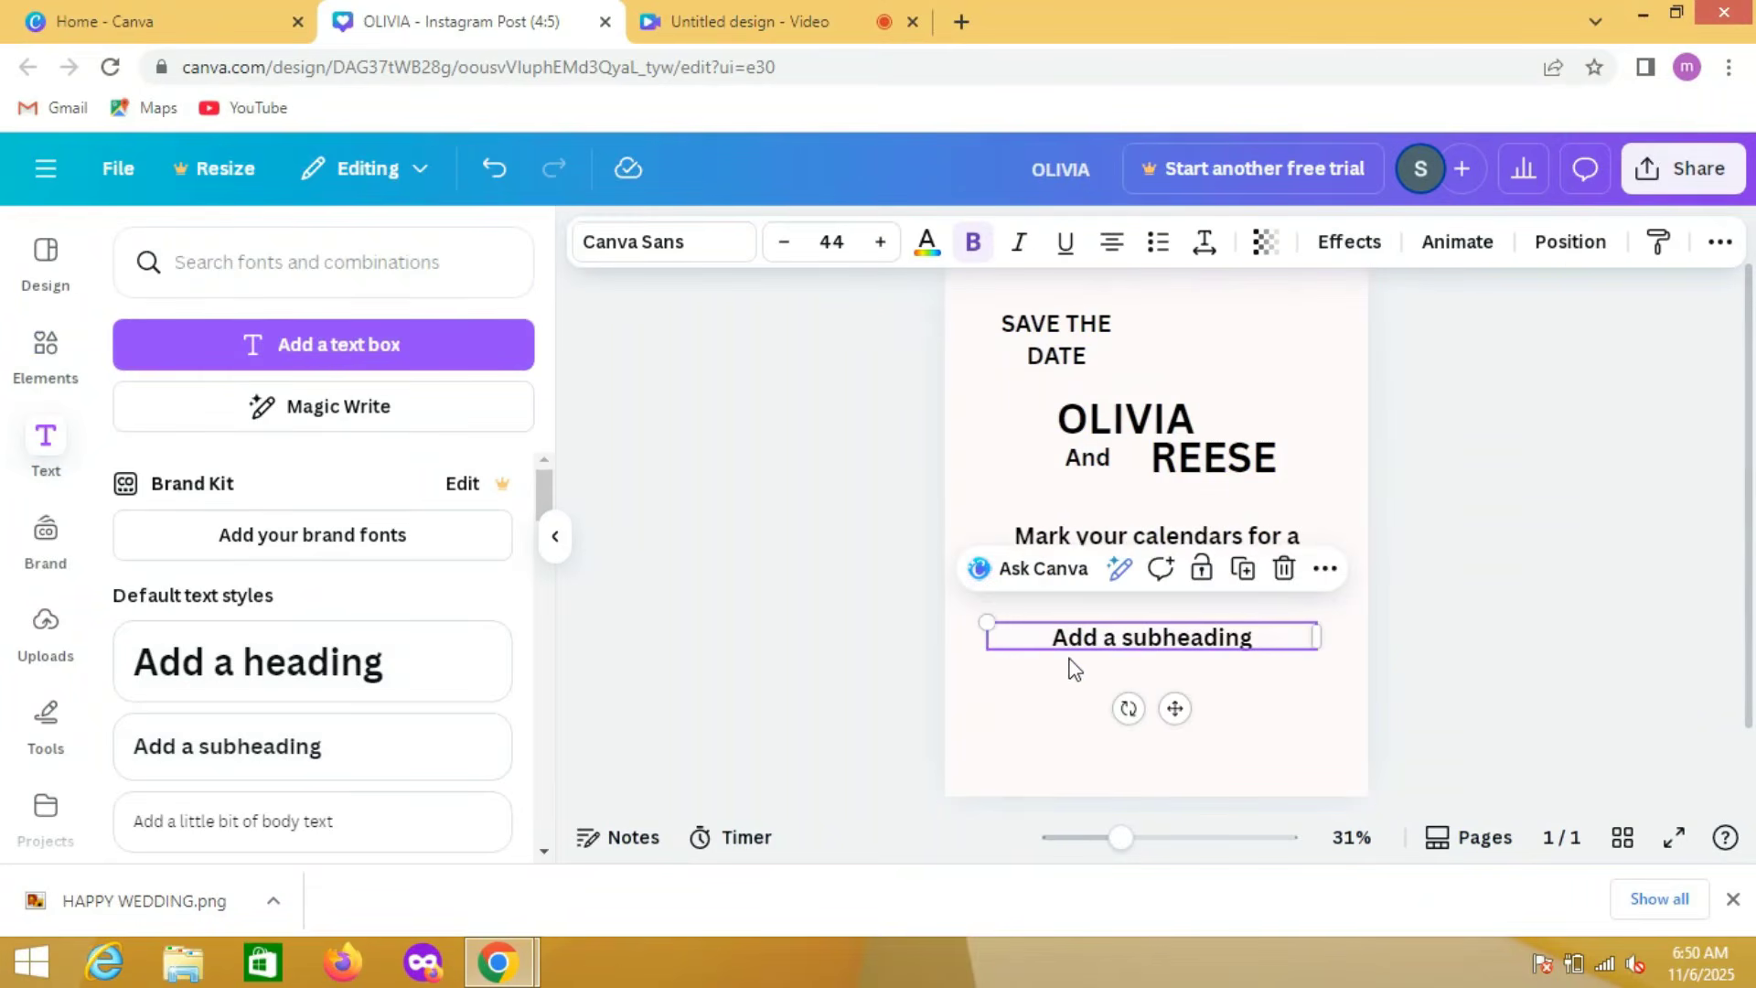
Step: Replace the new subheading's placeholder text with the date "25 Dec 2025"
{"action": "double_click", "coordinate": [1114, 637]}
{"action": "type", "text": "2"}
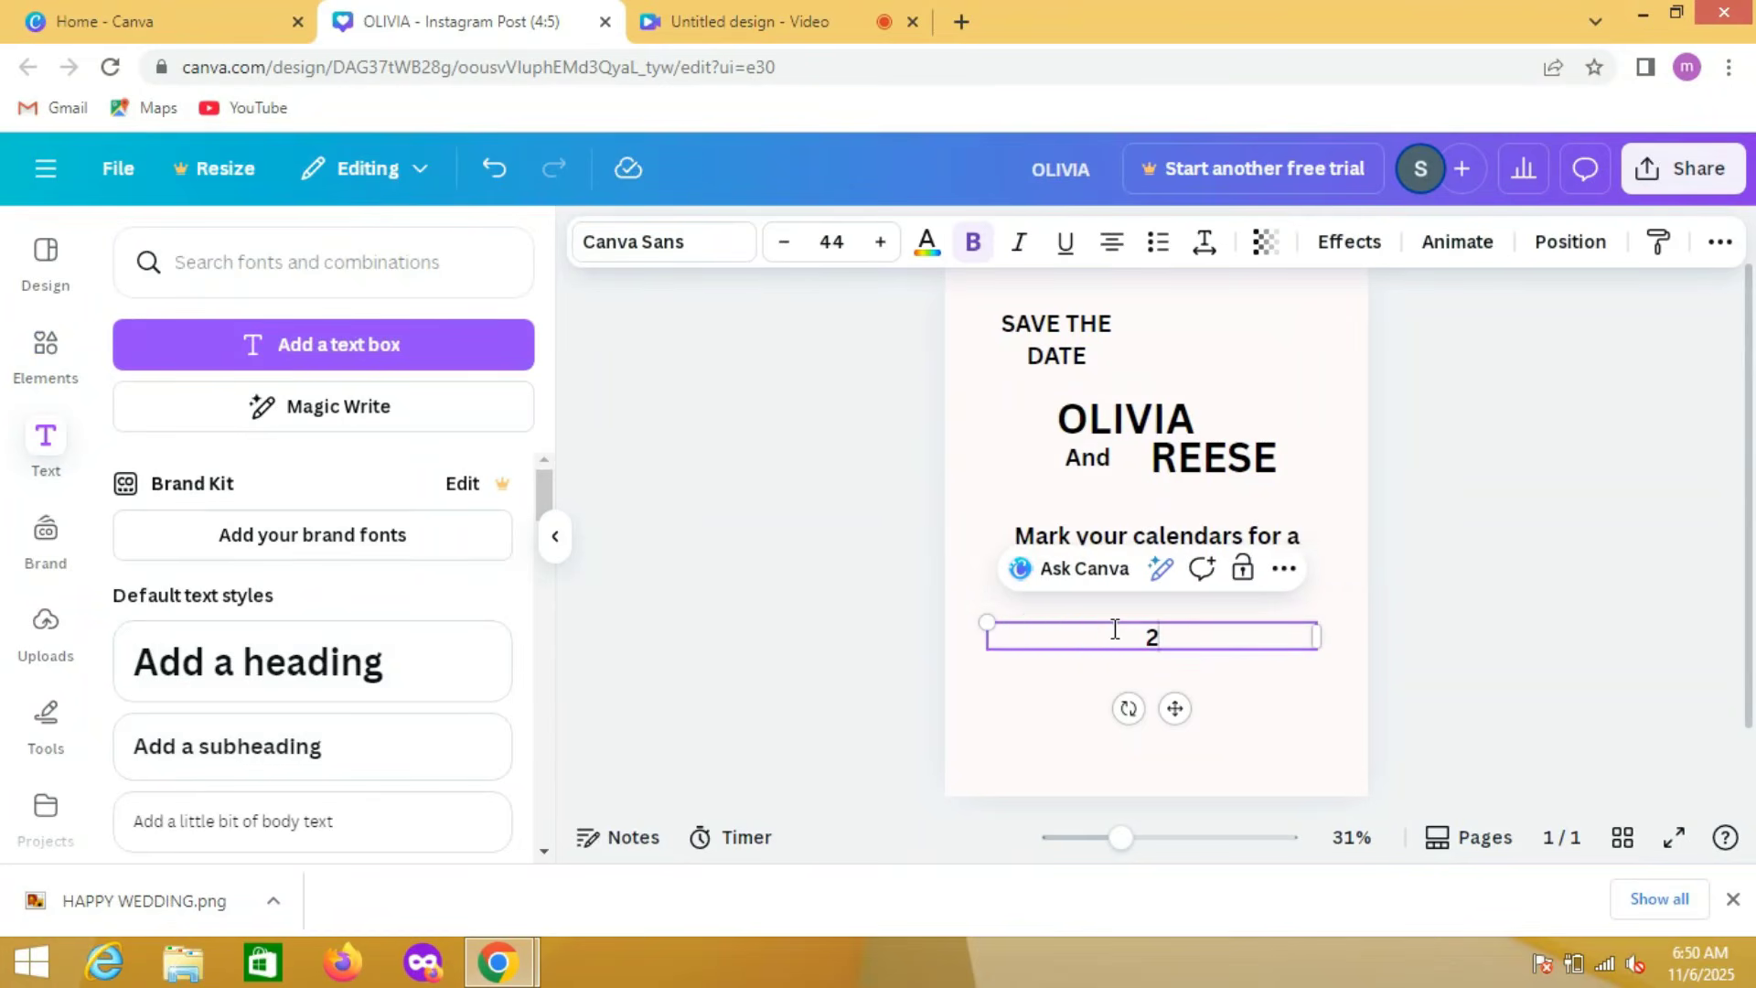
{"action": "type", "text": "5 Dec 2025"}
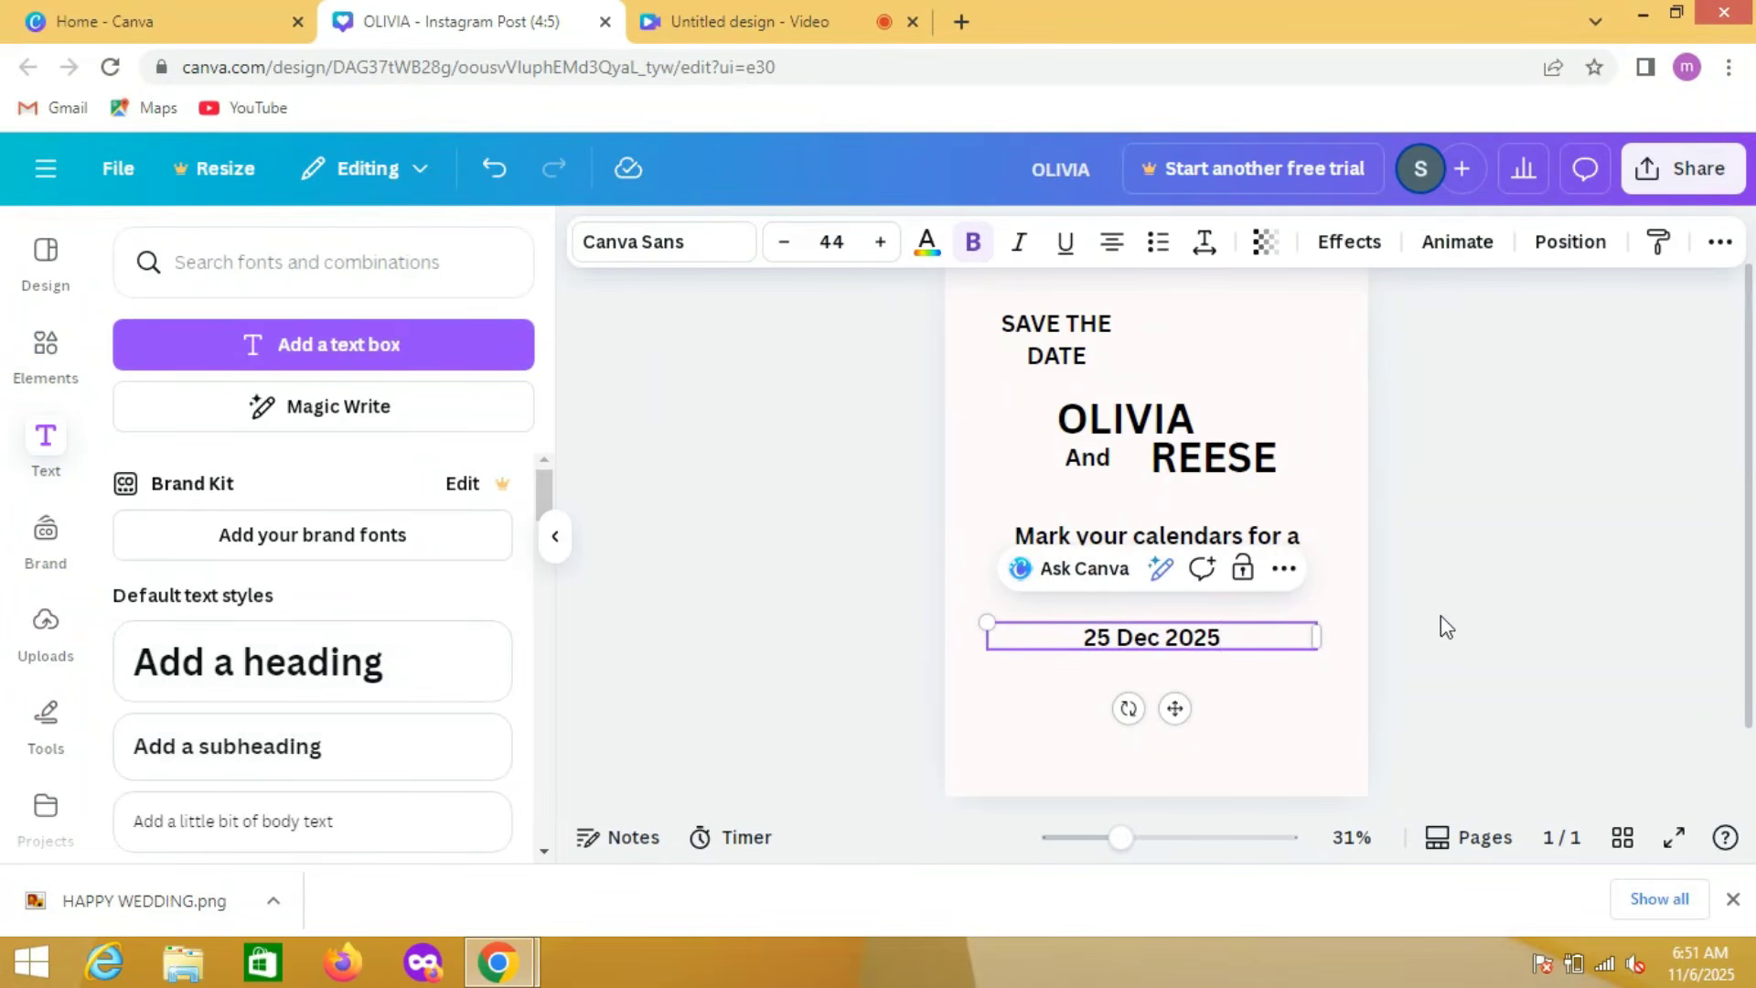
{"action": "left_click", "coordinate": [1546, 594]}
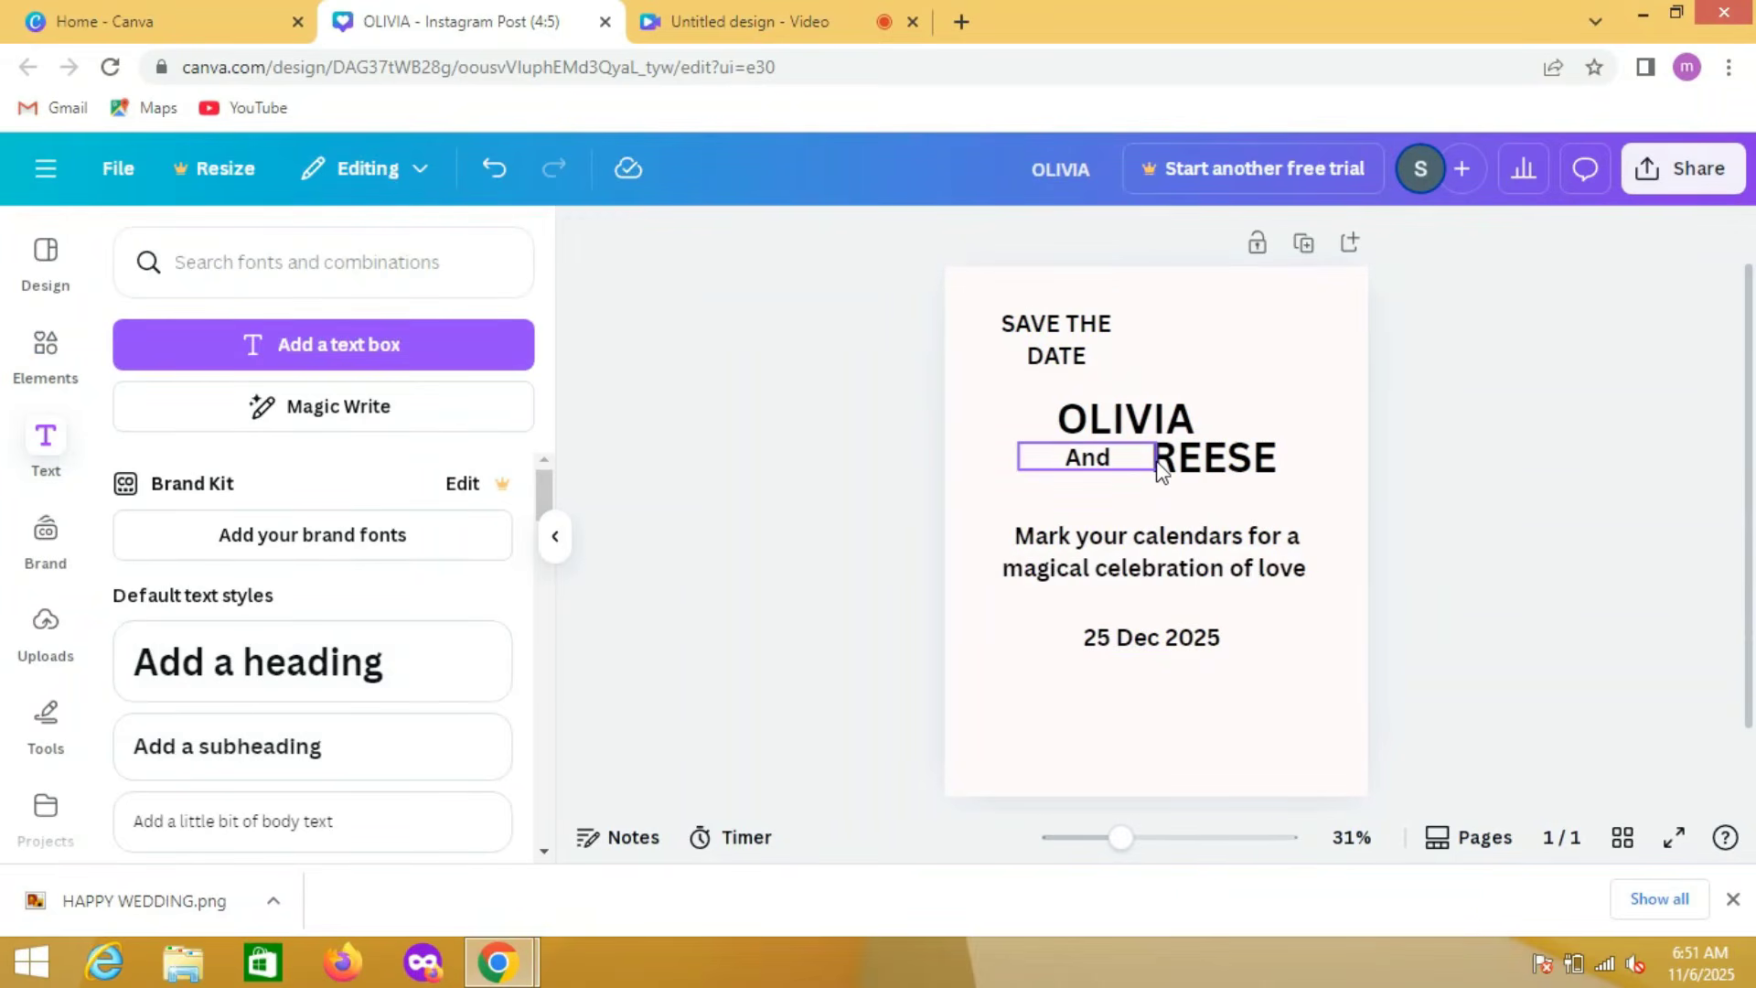
Step: Colour the first partner's name dusty rose #BF7979 and apply that colour to all the black text
{"action": "left_click", "coordinate": [1084, 416]}
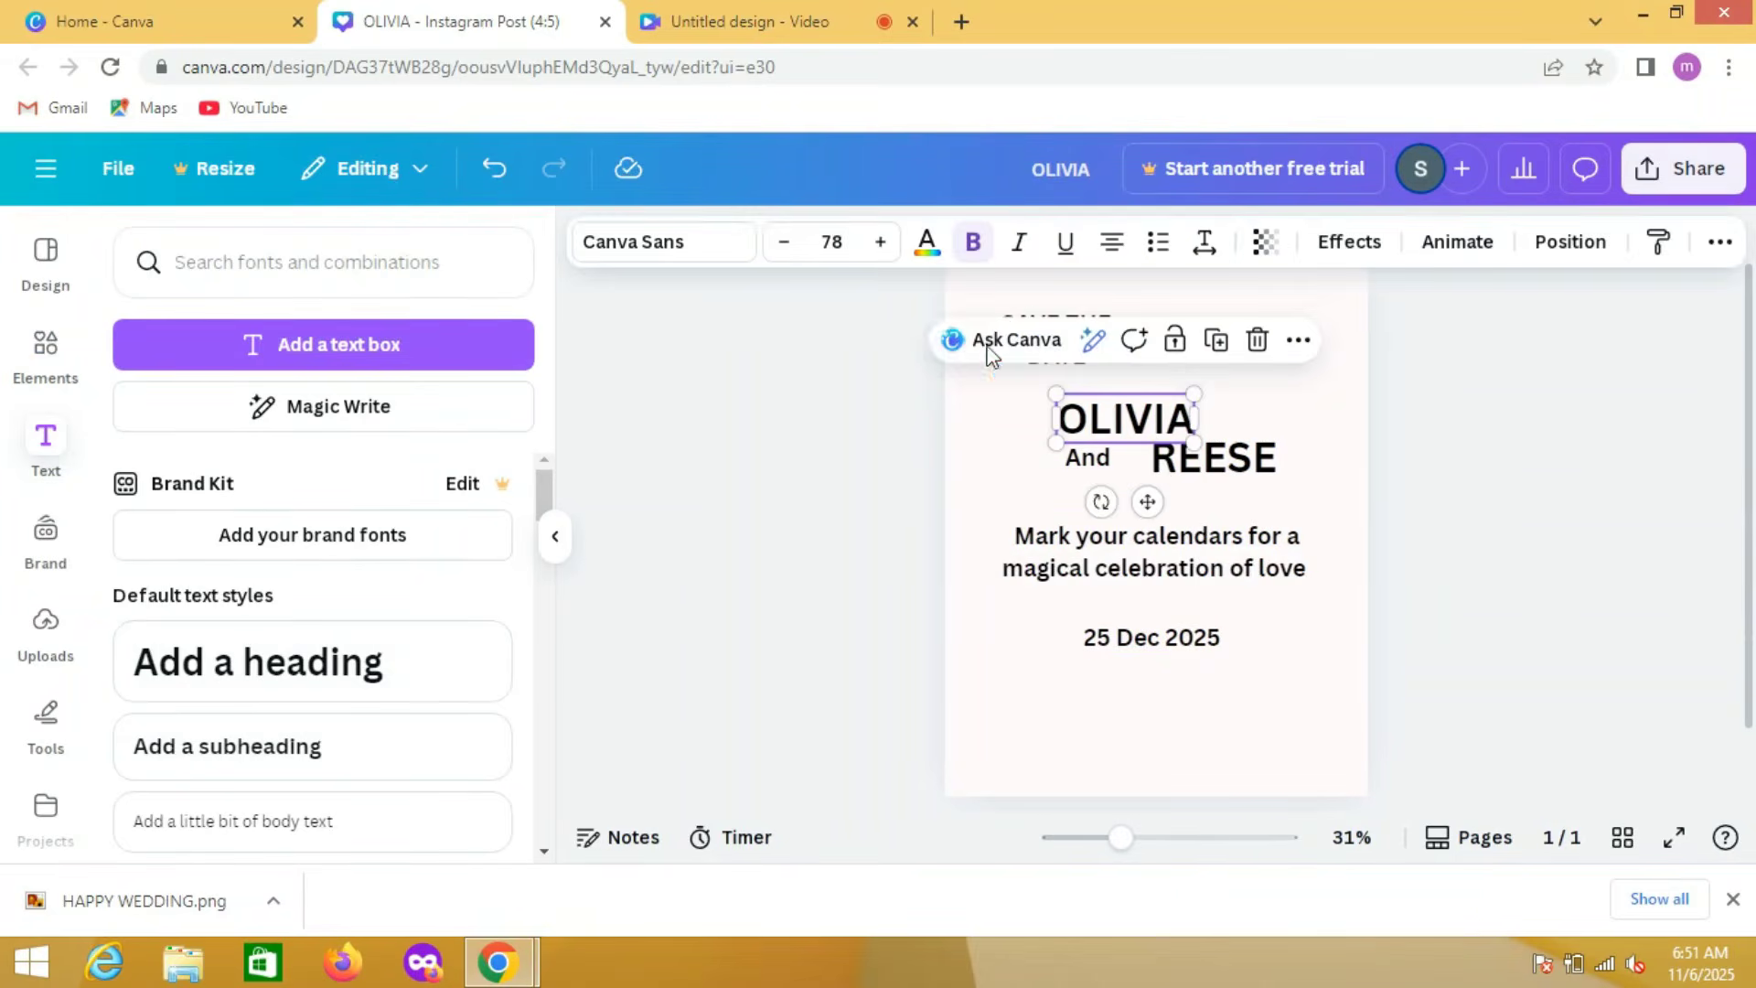
{"action": "left_click", "coordinate": [931, 252]}
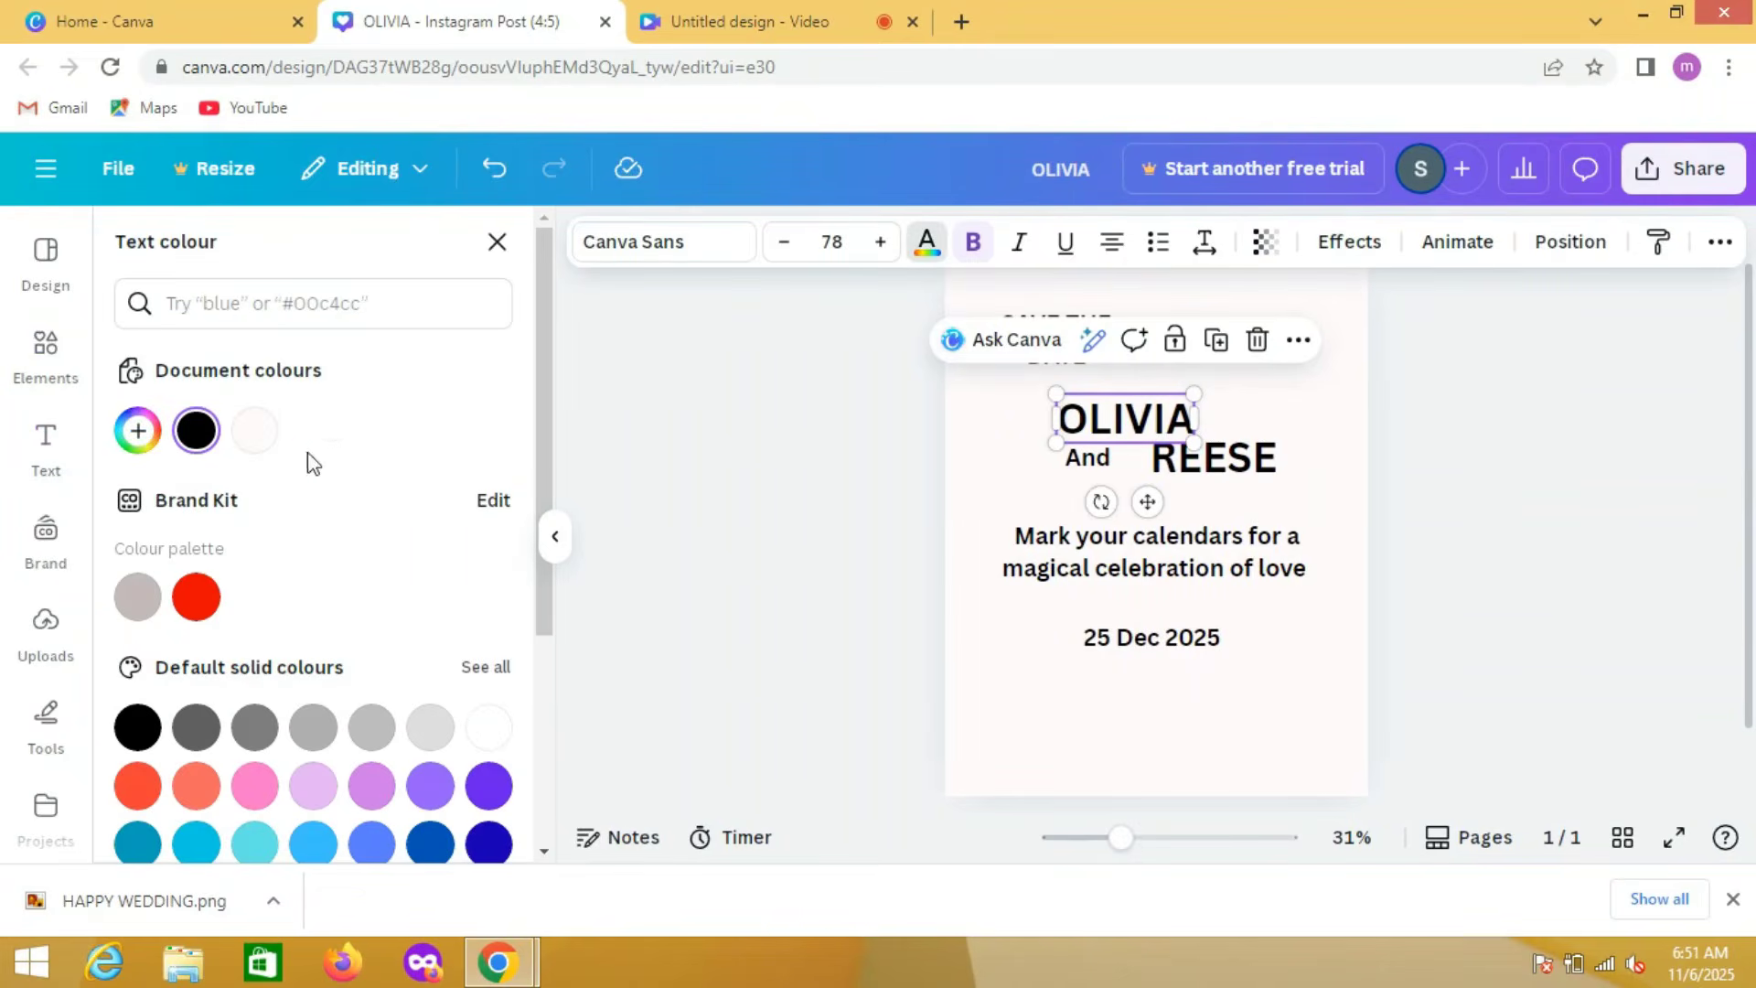
{"action": "left_click", "coordinate": [137, 430]}
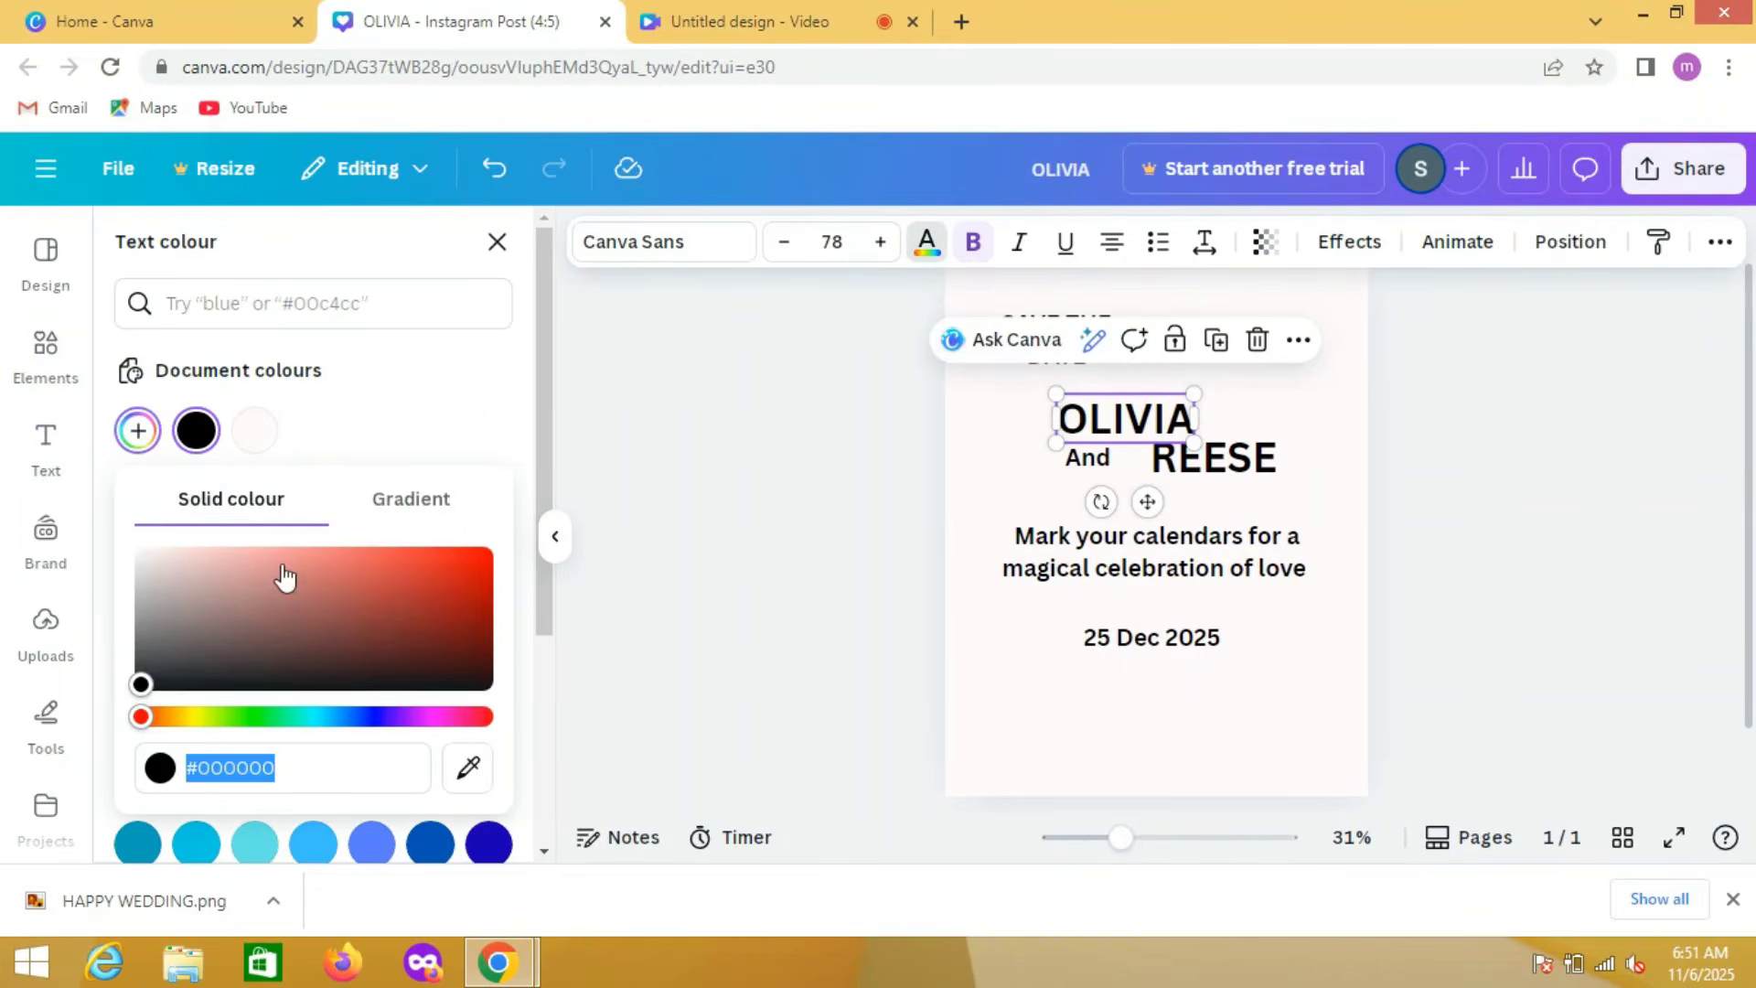
{"action": "left_click", "coordinate": [235, 558]}
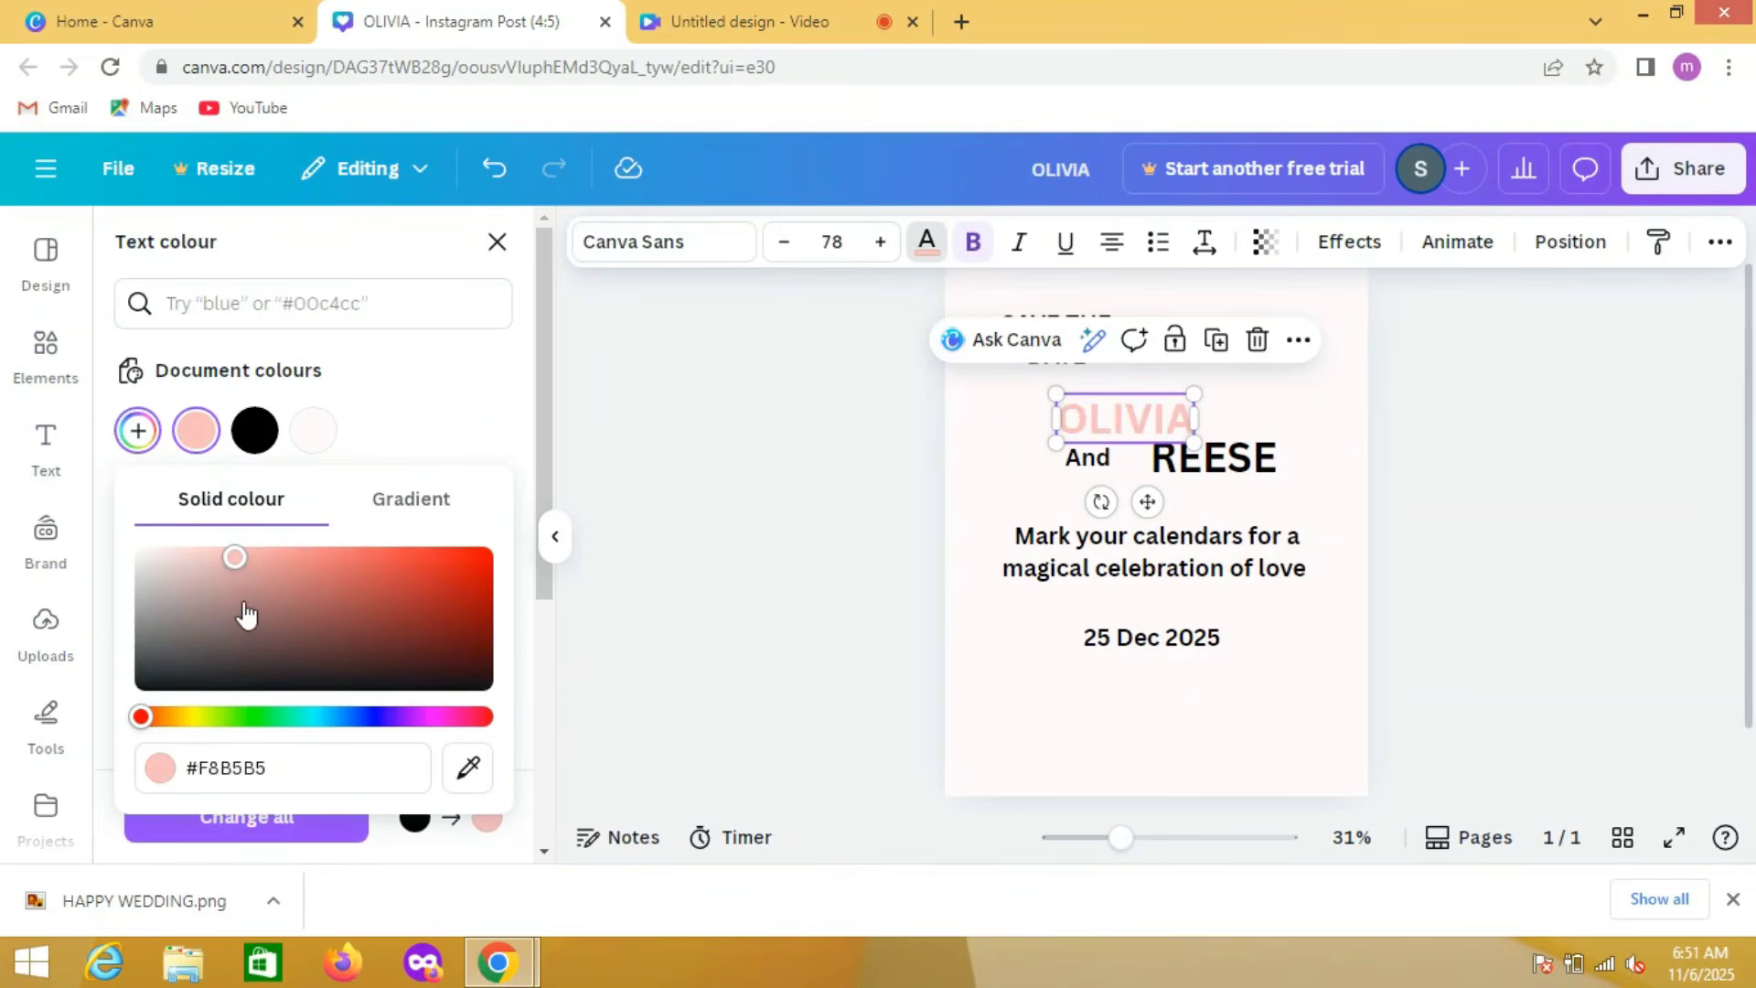
{"action": "left_click", "coordinate": [242, 603]}
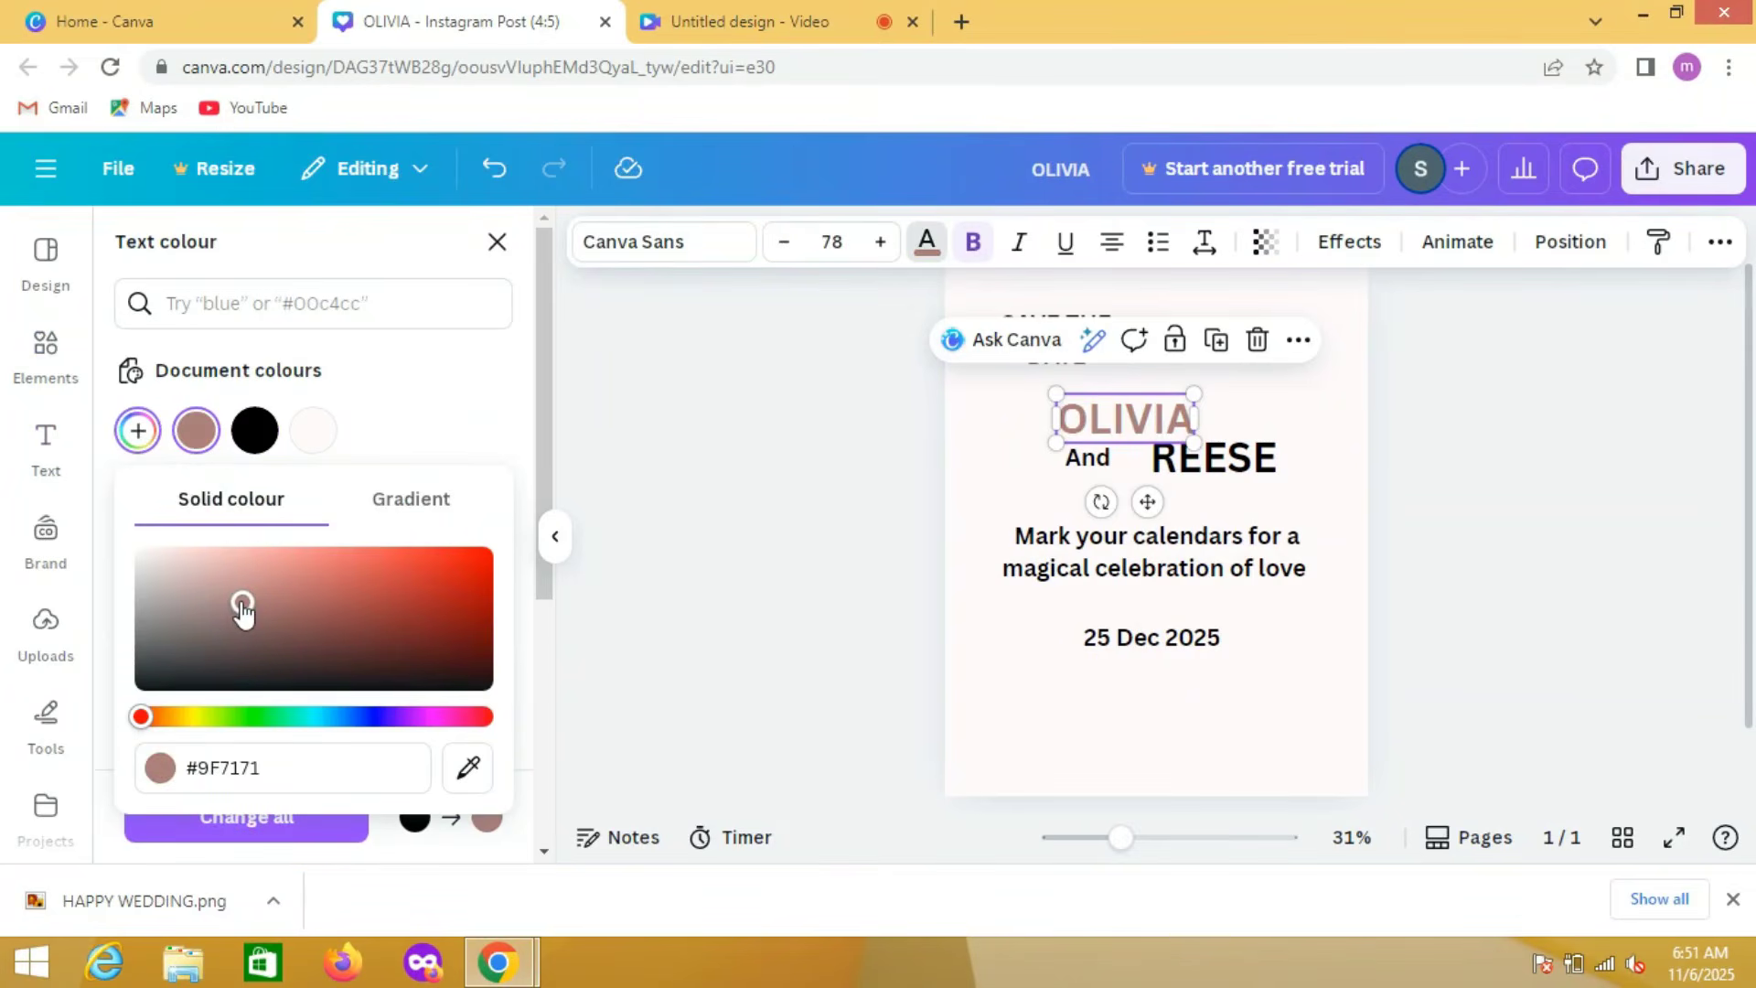
{"action": "left_click", "coordinate": [245, 577]}
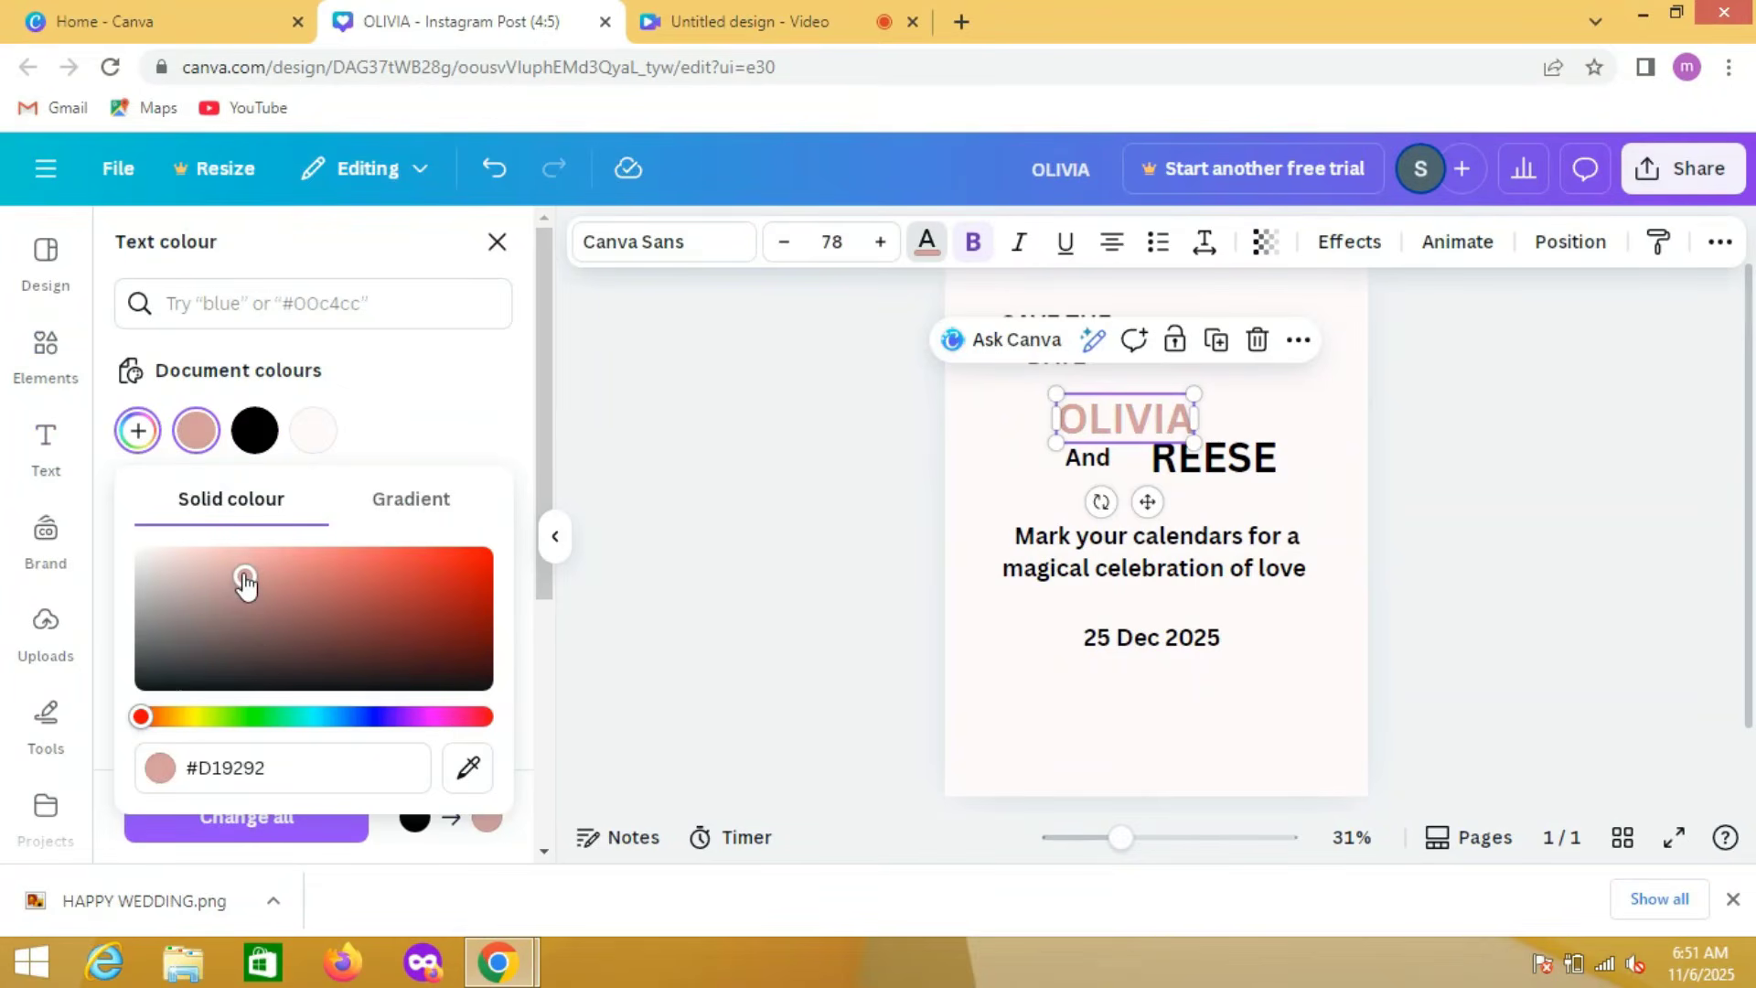
{"action": "left_click_drag", "start_coordinate": [244, 577], "coordinate": [267, 586]}
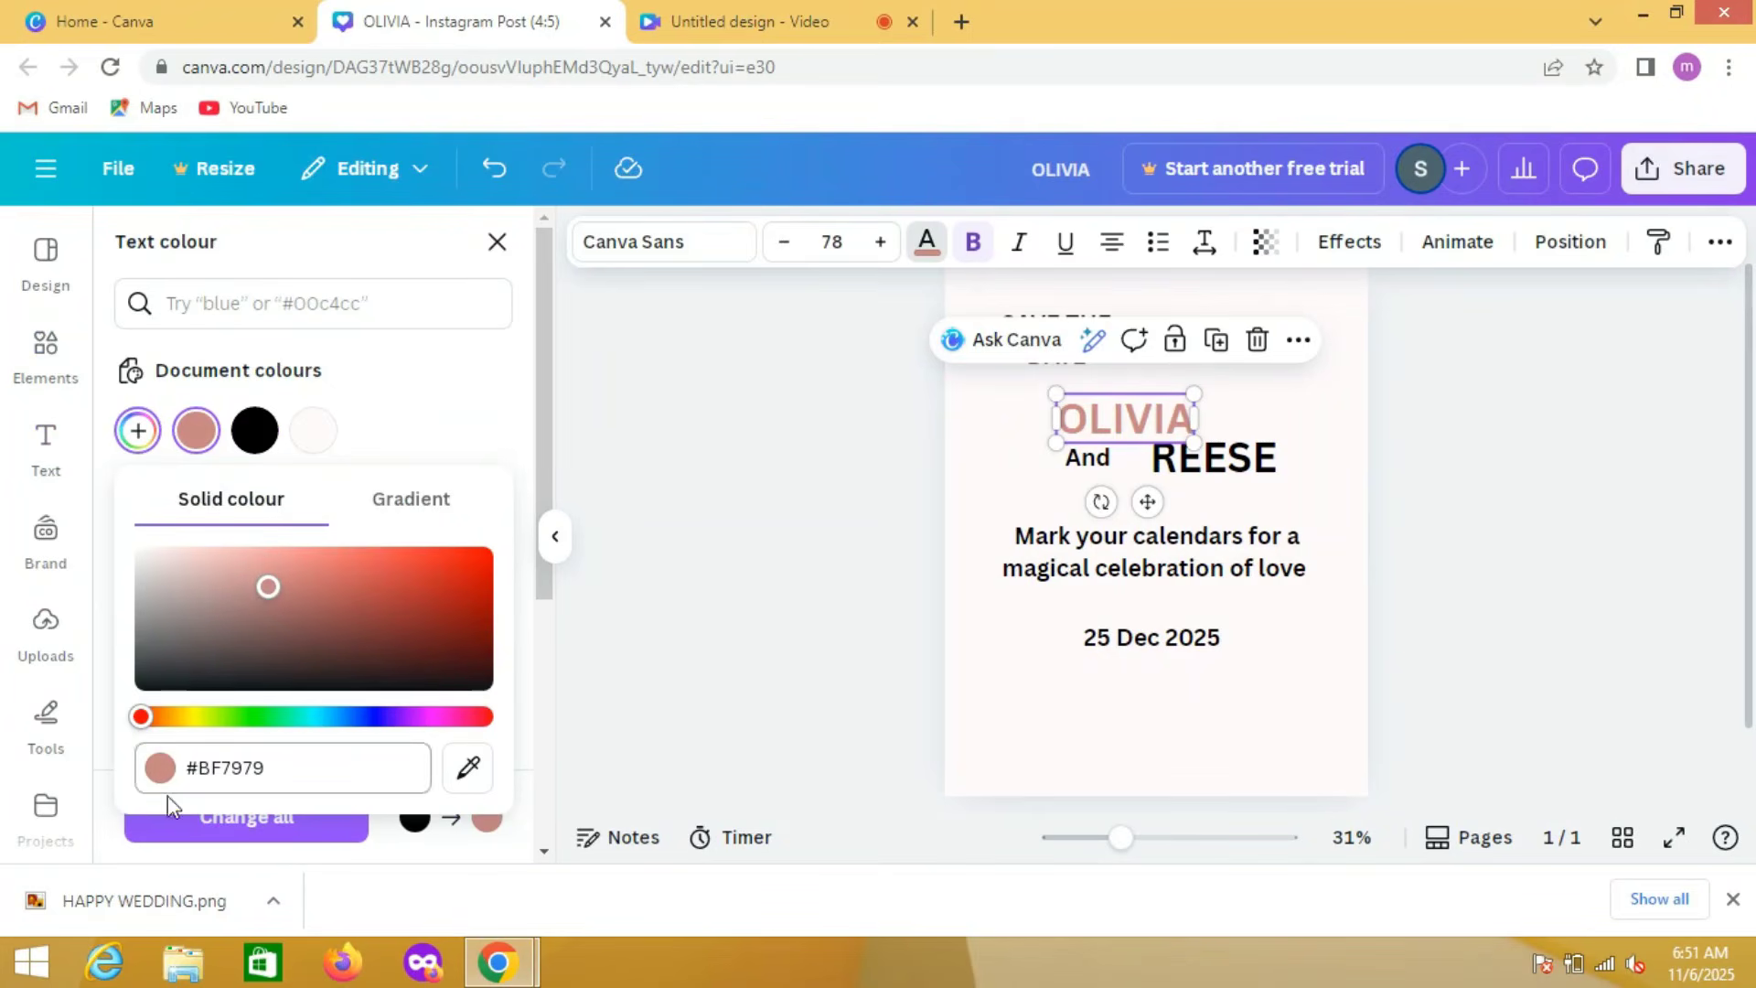
{"action": "left_click", "coordinate": [195, 817]}
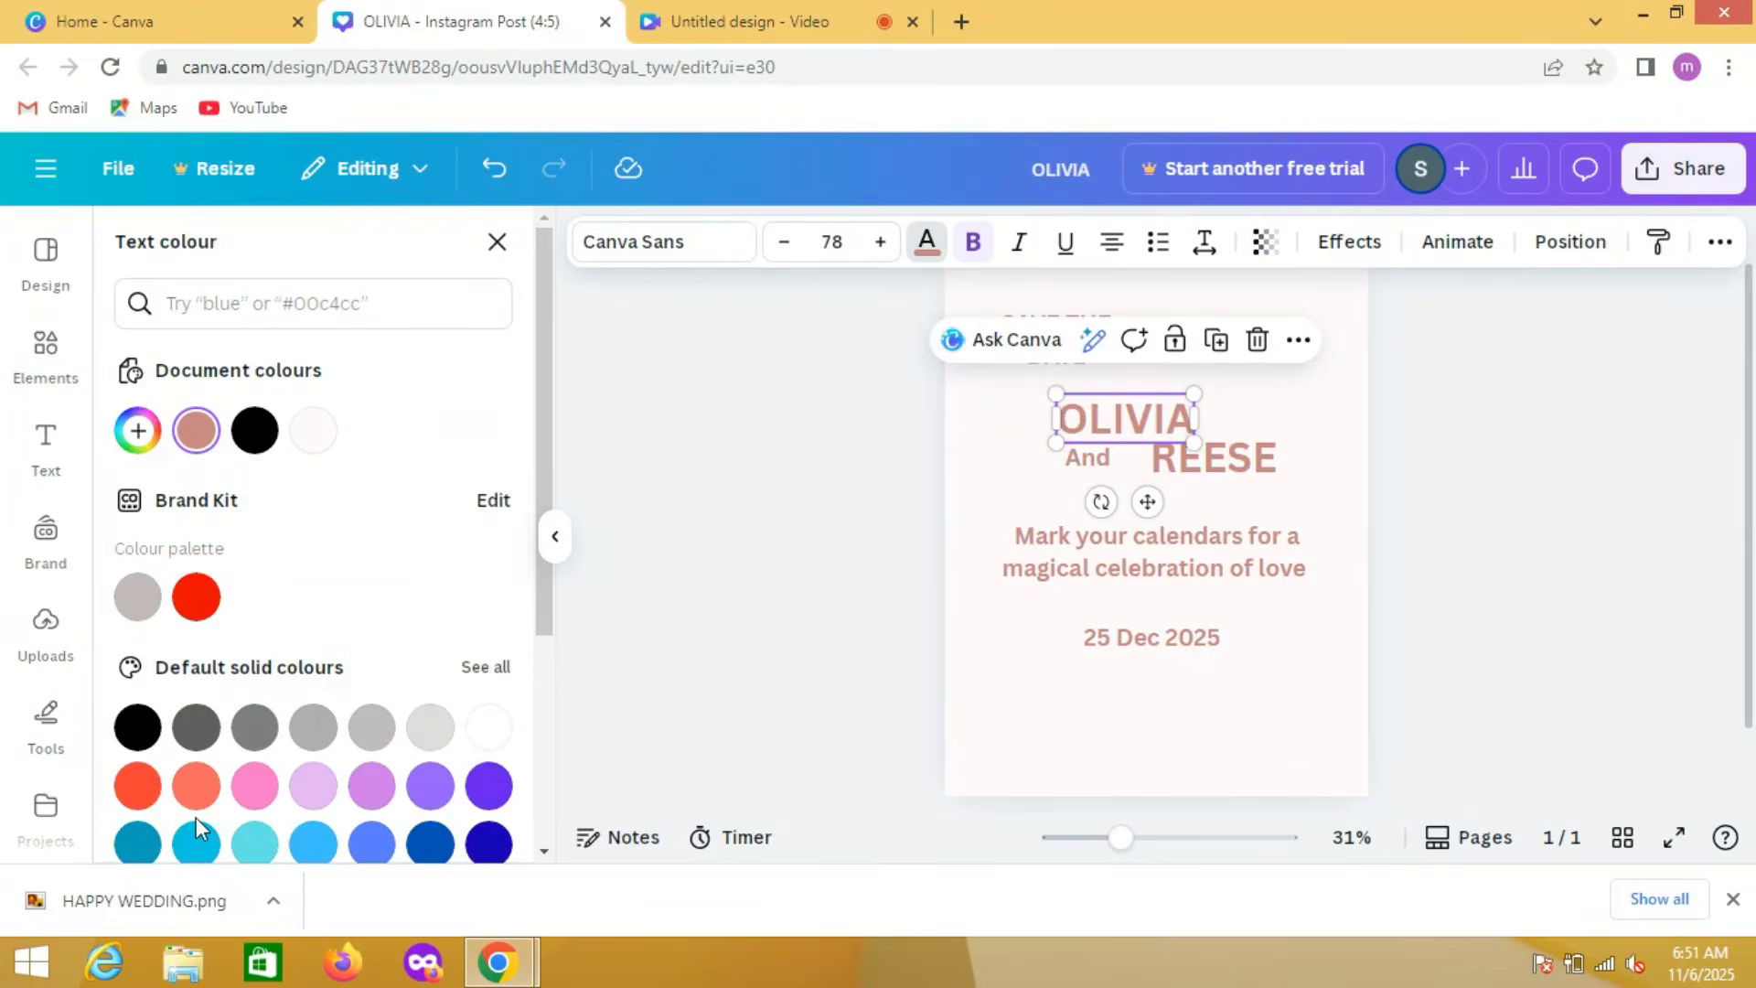
Step: Change the first partner's name to the lighter pink #E18D8D and apply it to all text sharing its previous colour
{"action": "left_click", "coordinate": [138, 431]}
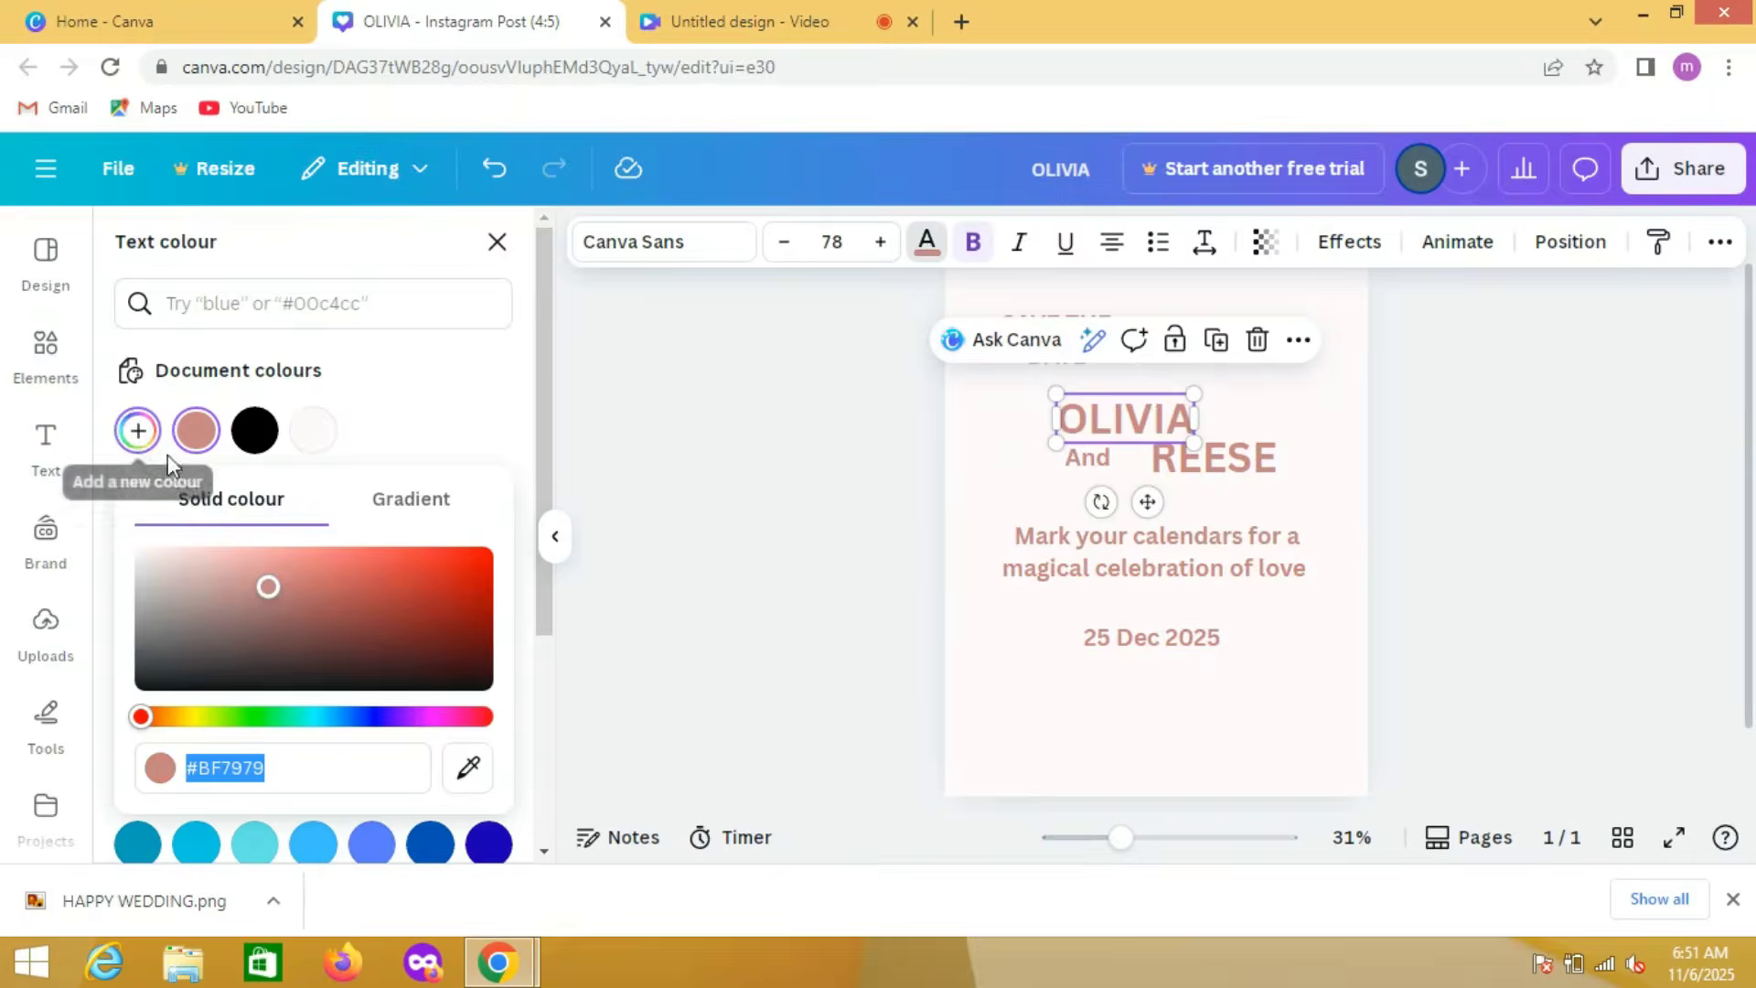
{"action": "left_click", "coordinate": [269, 572]}
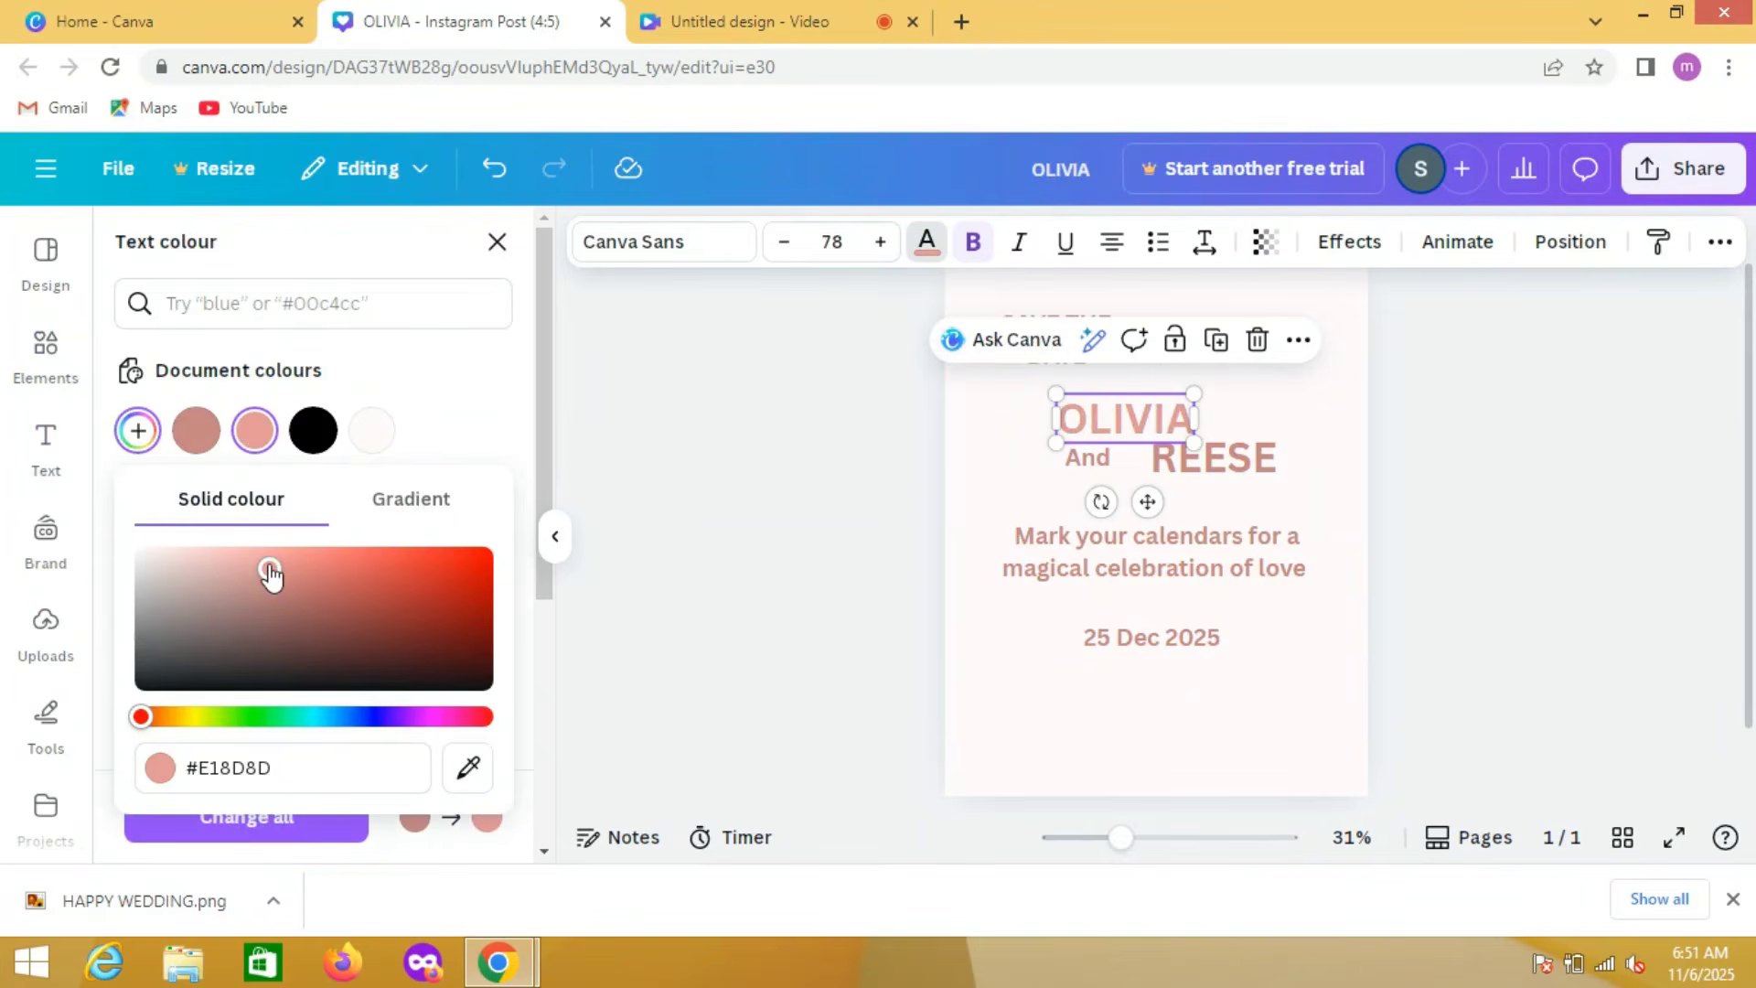
{"action": "left_click", "coordinate": [182, 824]}
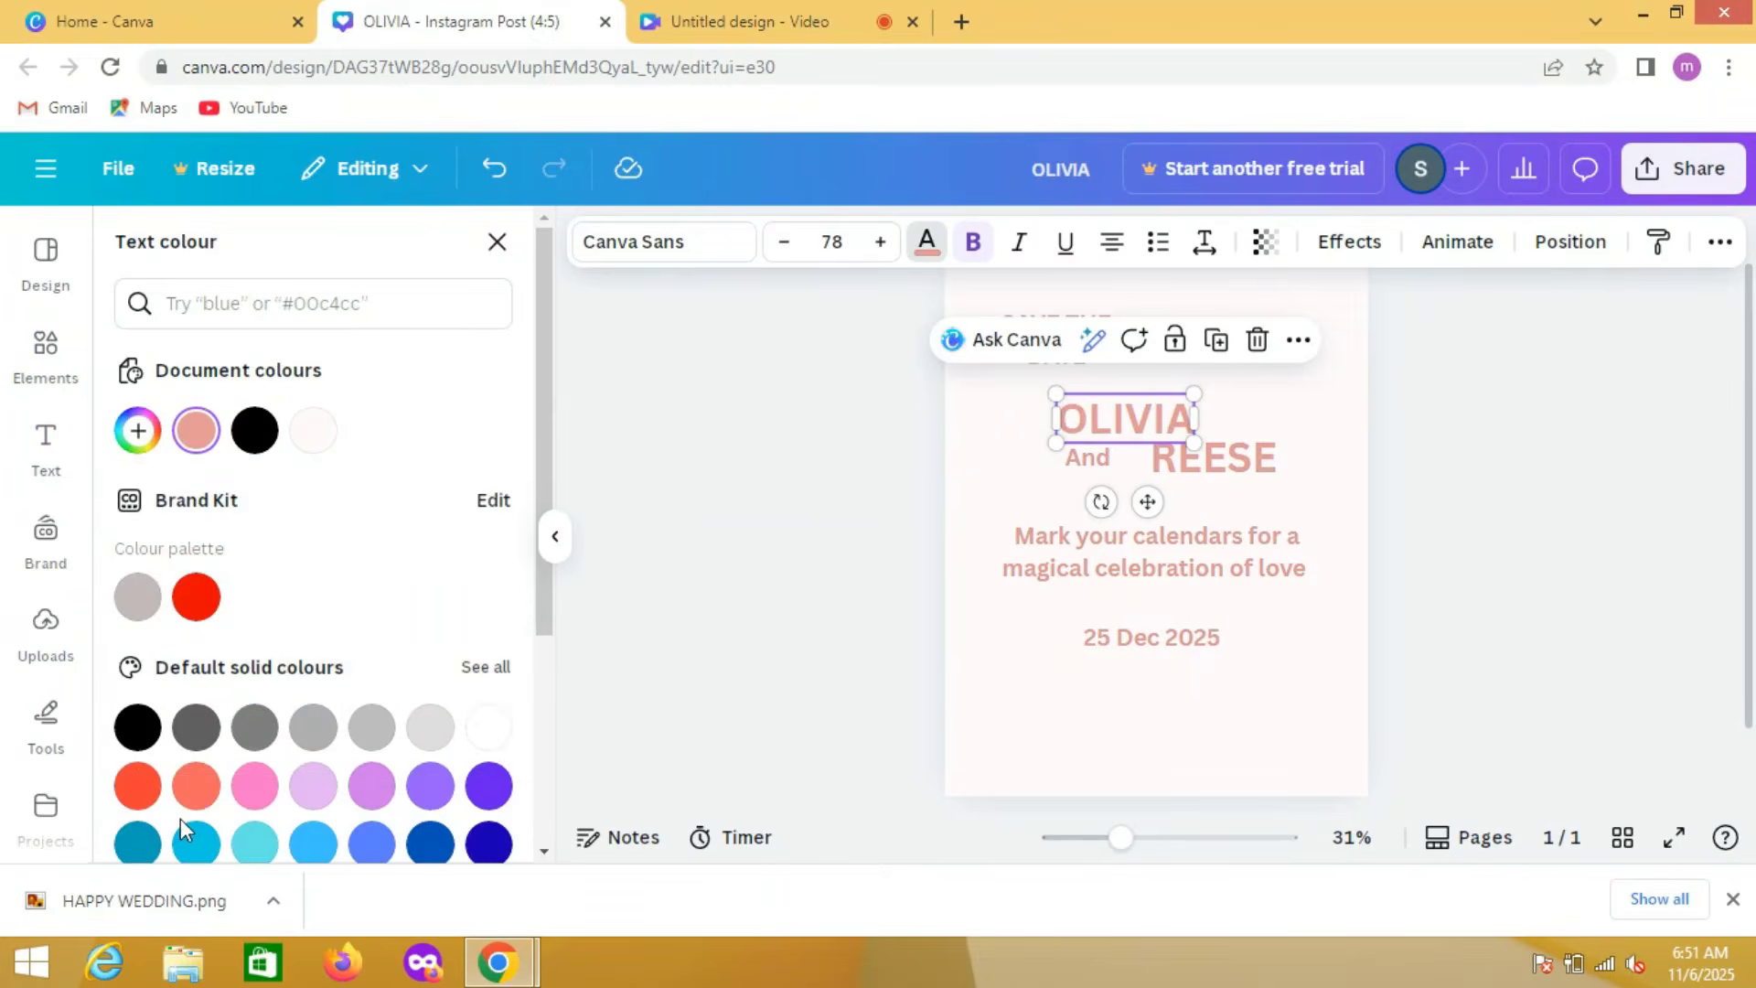
{"action": "left_click", "coordinate": [712, 616]}
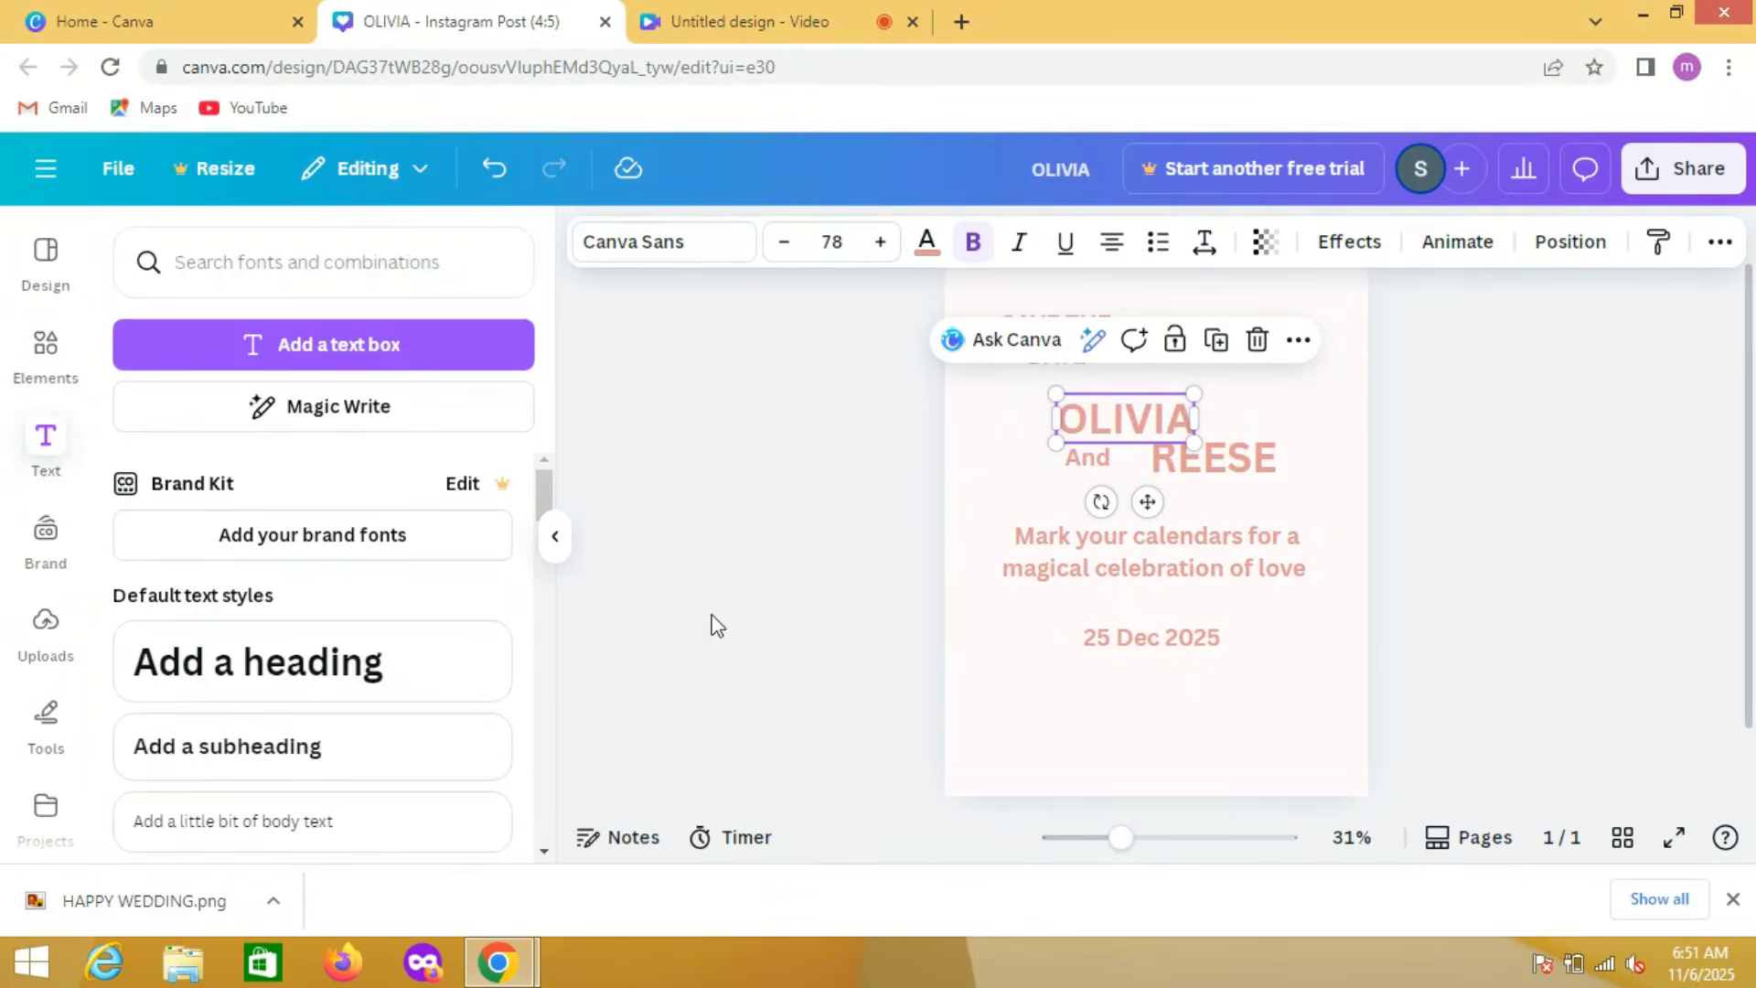
Step: Set the first partner's name in DM Sans, apply that font to all the text, and try TT Norms on the name
{"action": "left_click", "coordinate": [668, 246]}
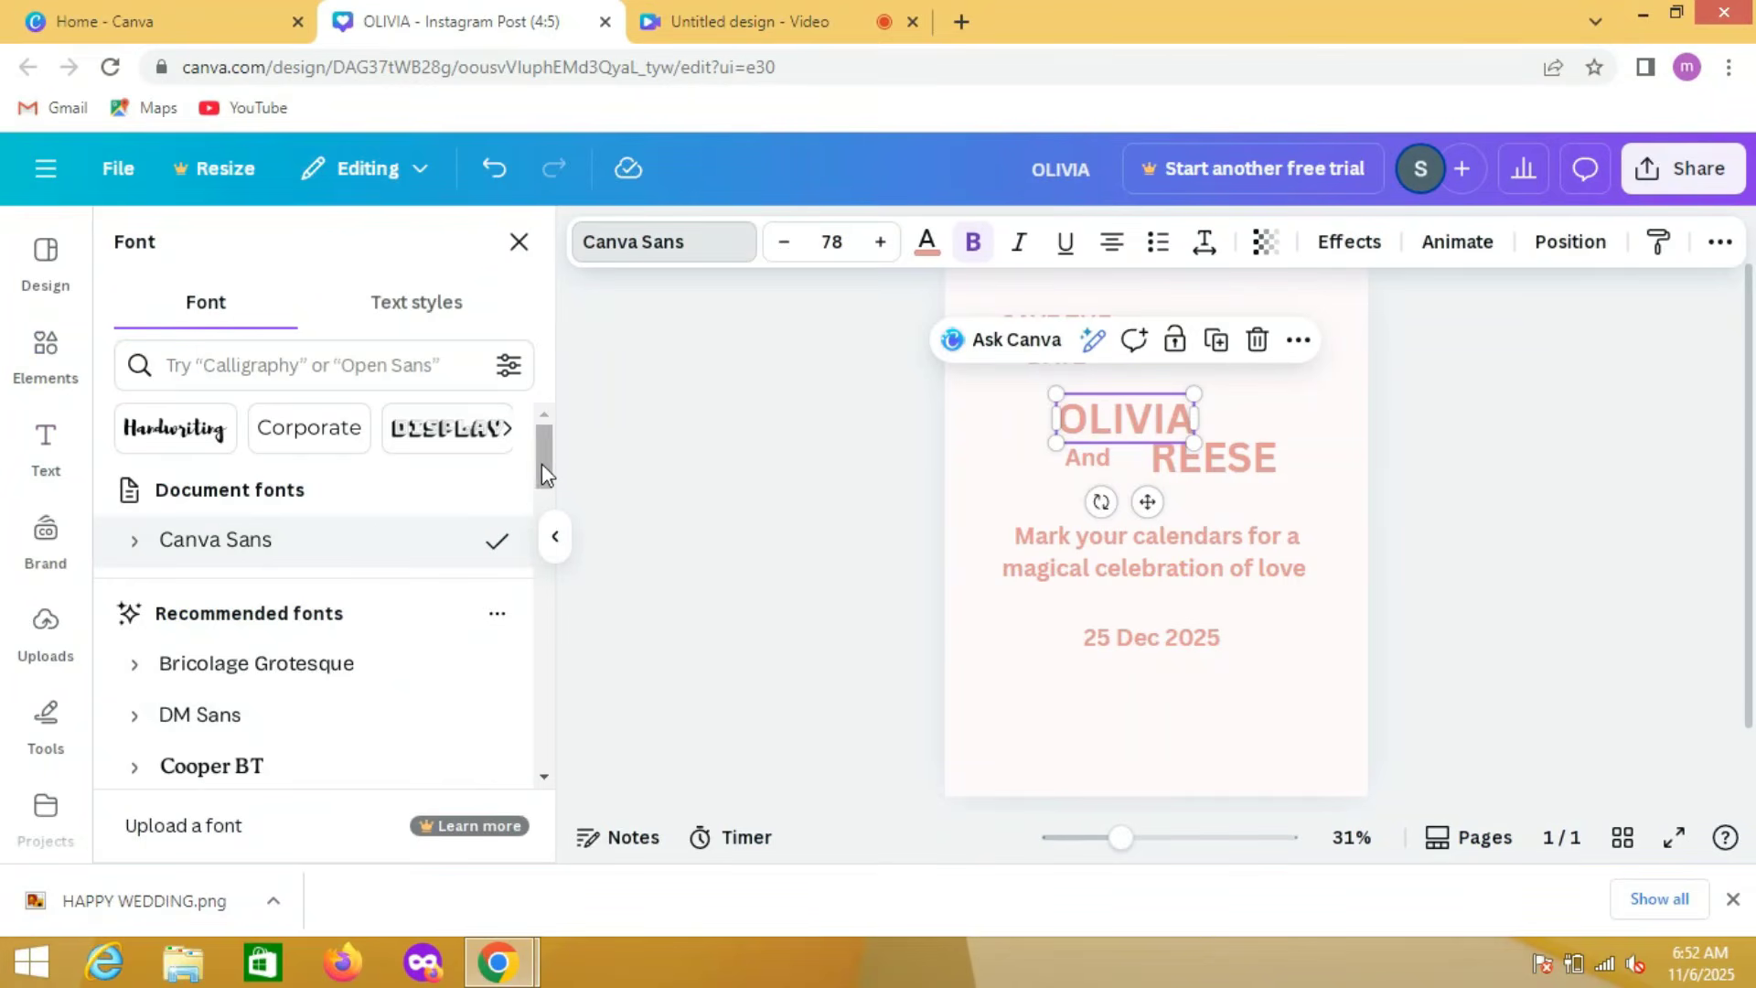
{"action": "left_click_drag", "start_coordinate": [541, 463], "coordinate": [542, 485]}
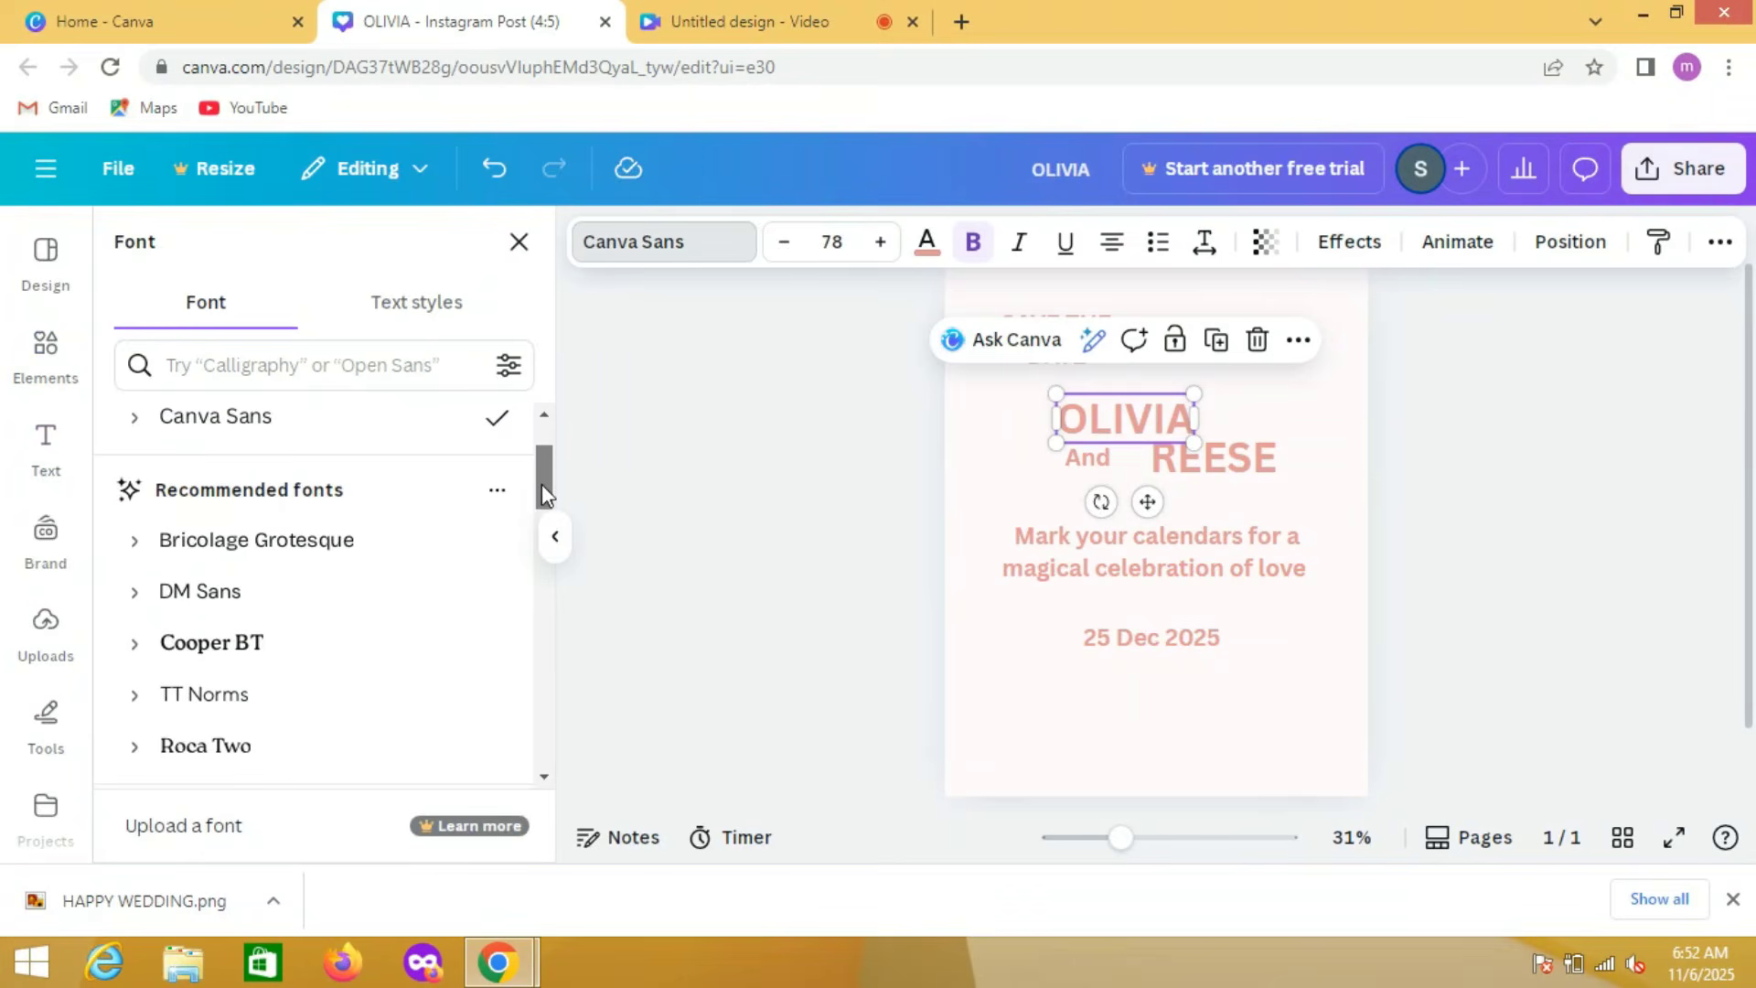
{"action": "left_click", "coordinate": [284, 611]}
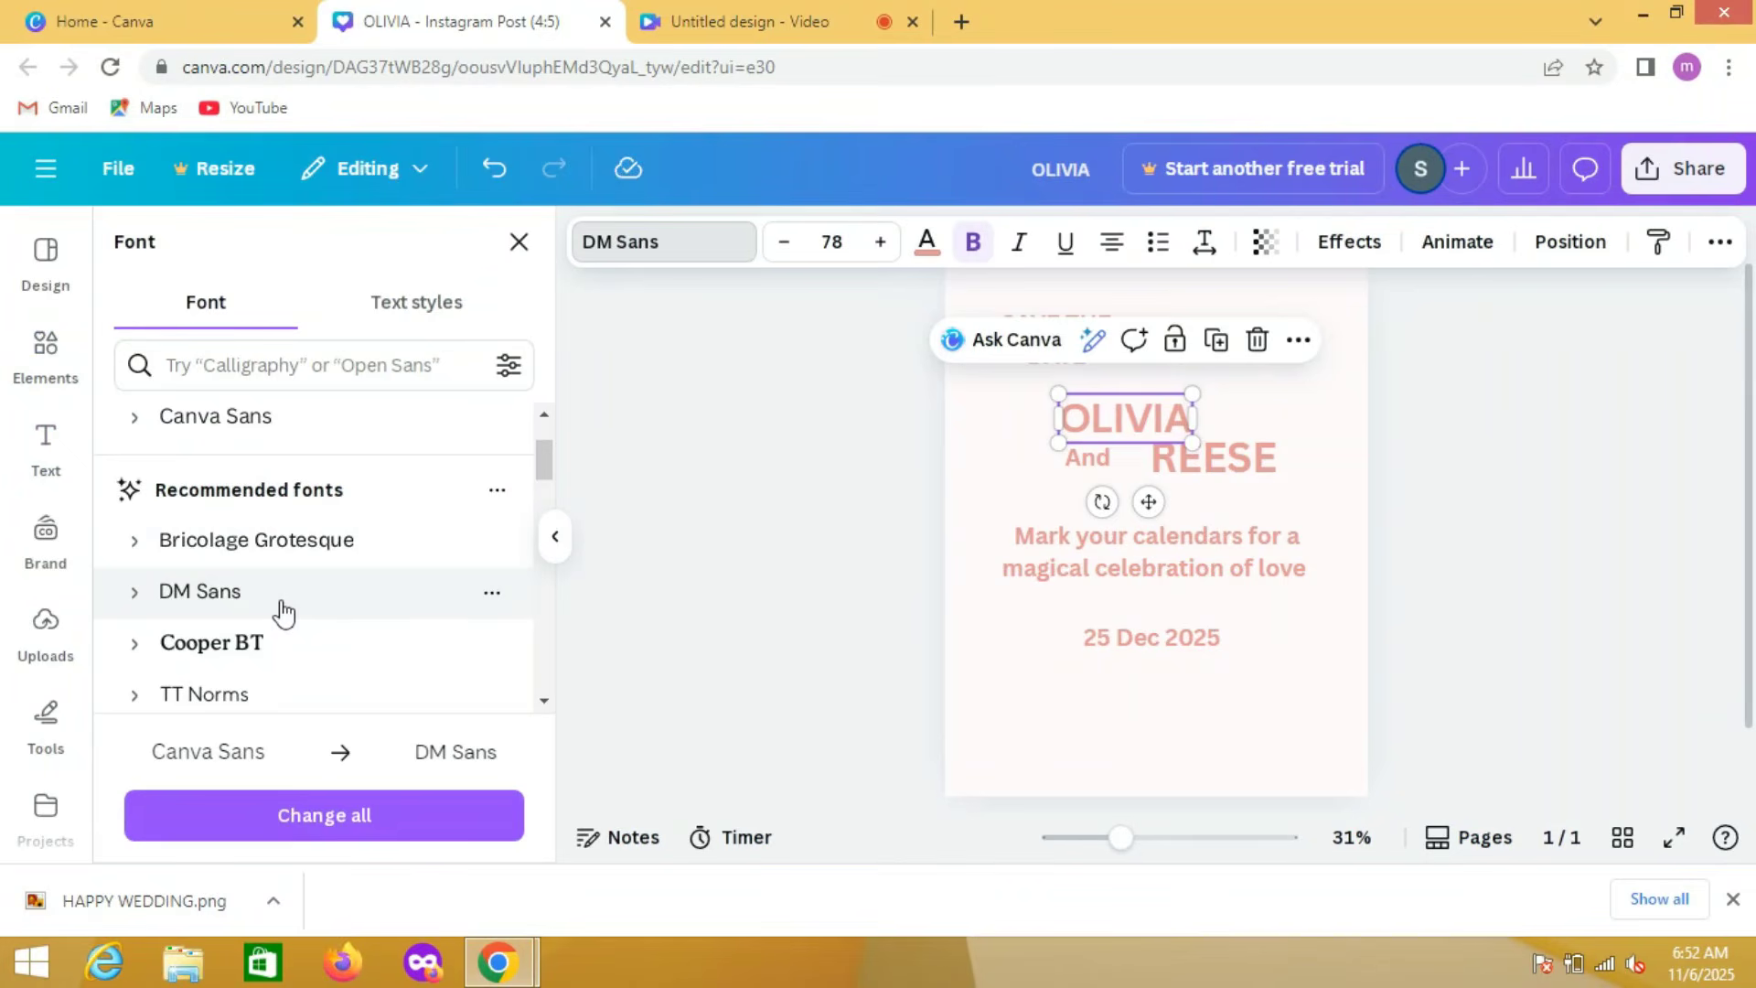
{"action": "left_click", "coordinate": [304, 830]}
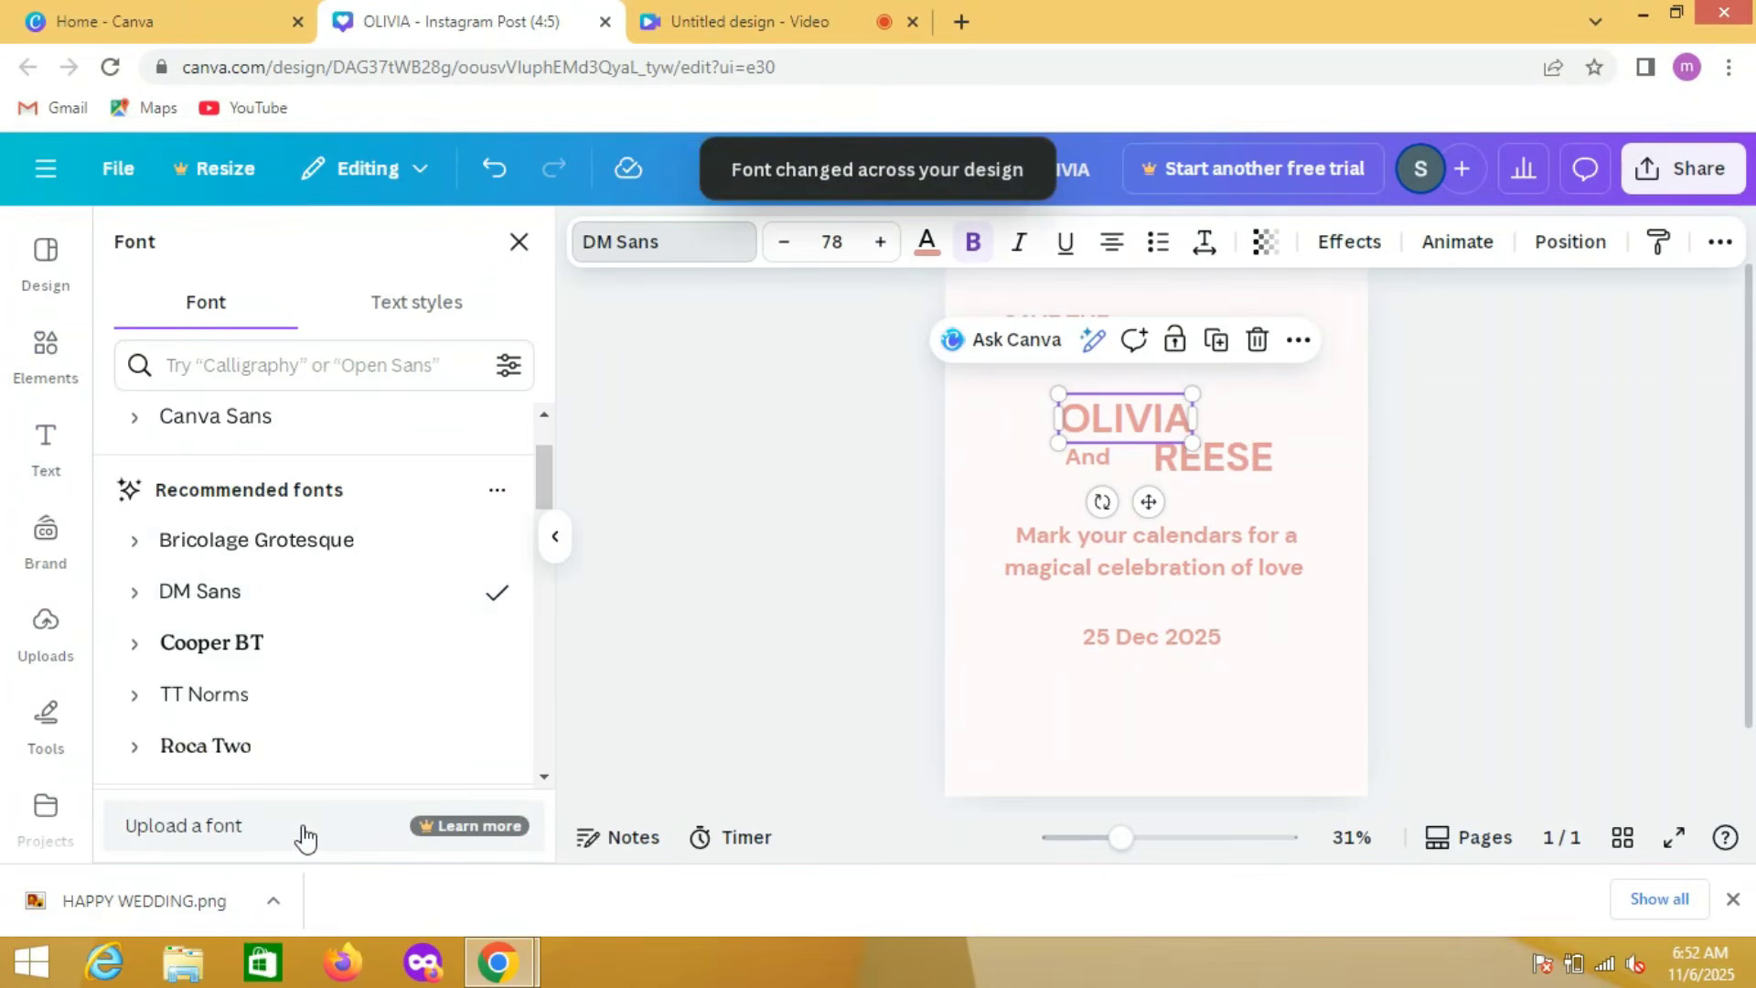
{"action": "left_click", "coordinate": [272, 710]}
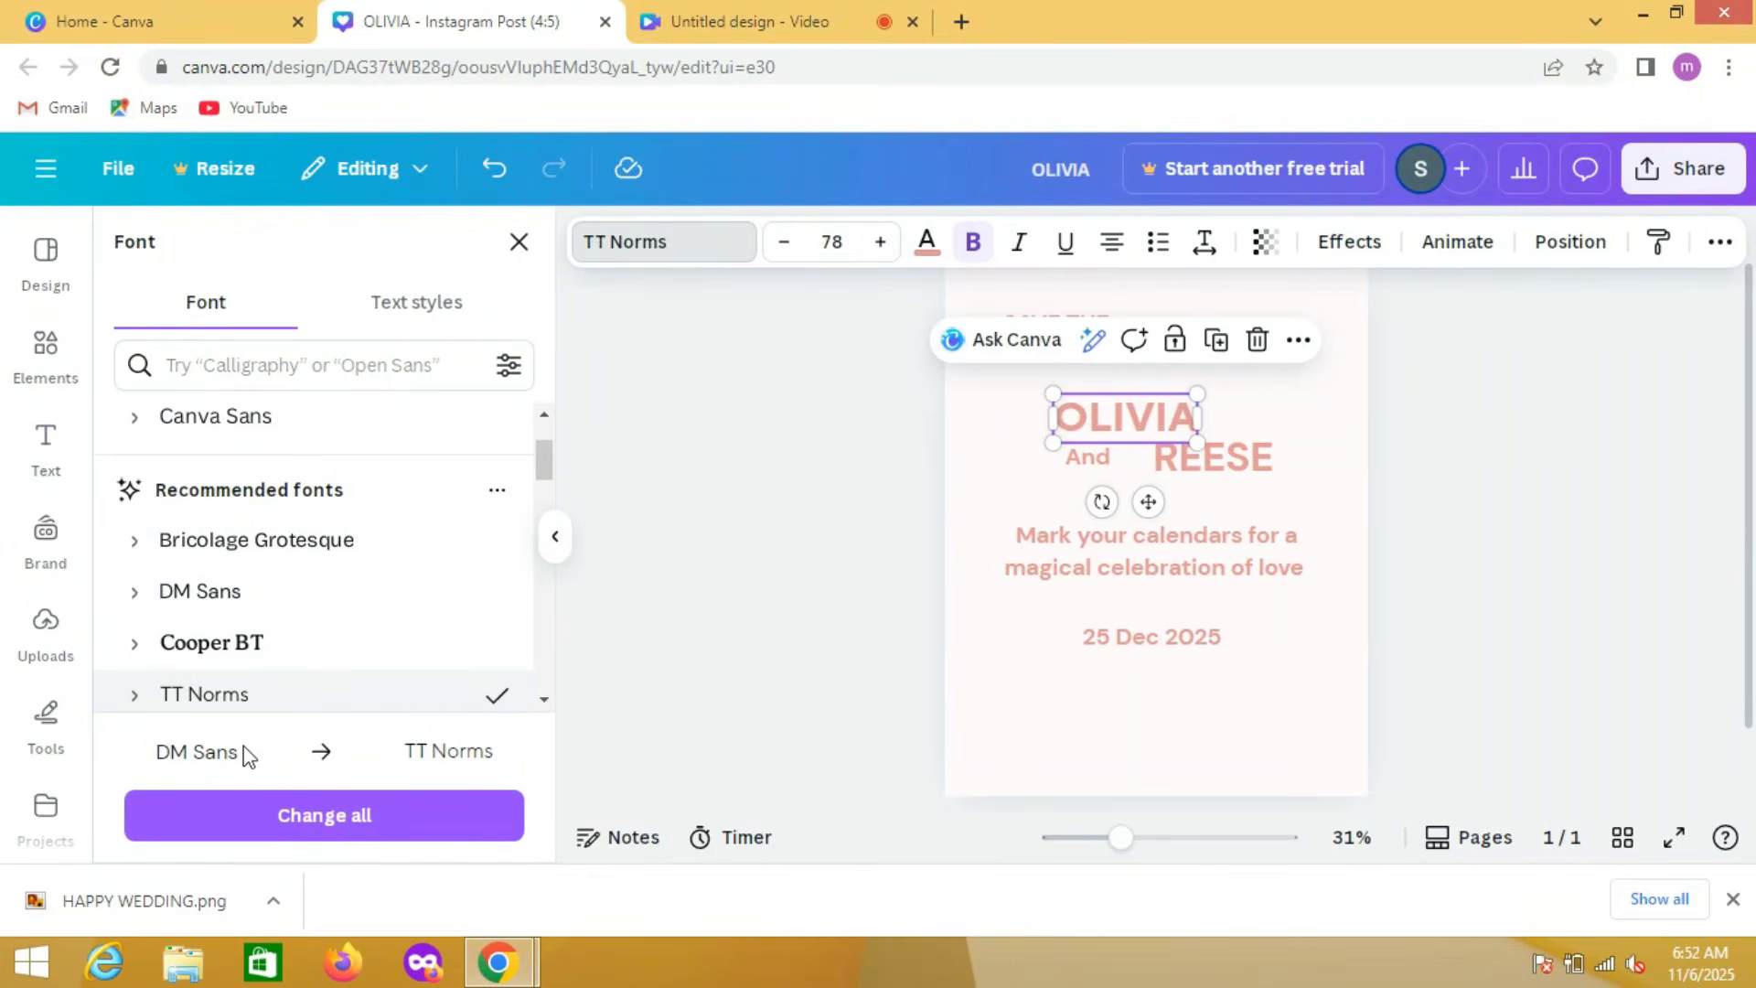
{"action": "left_click", "coordinate": [260, 596]}
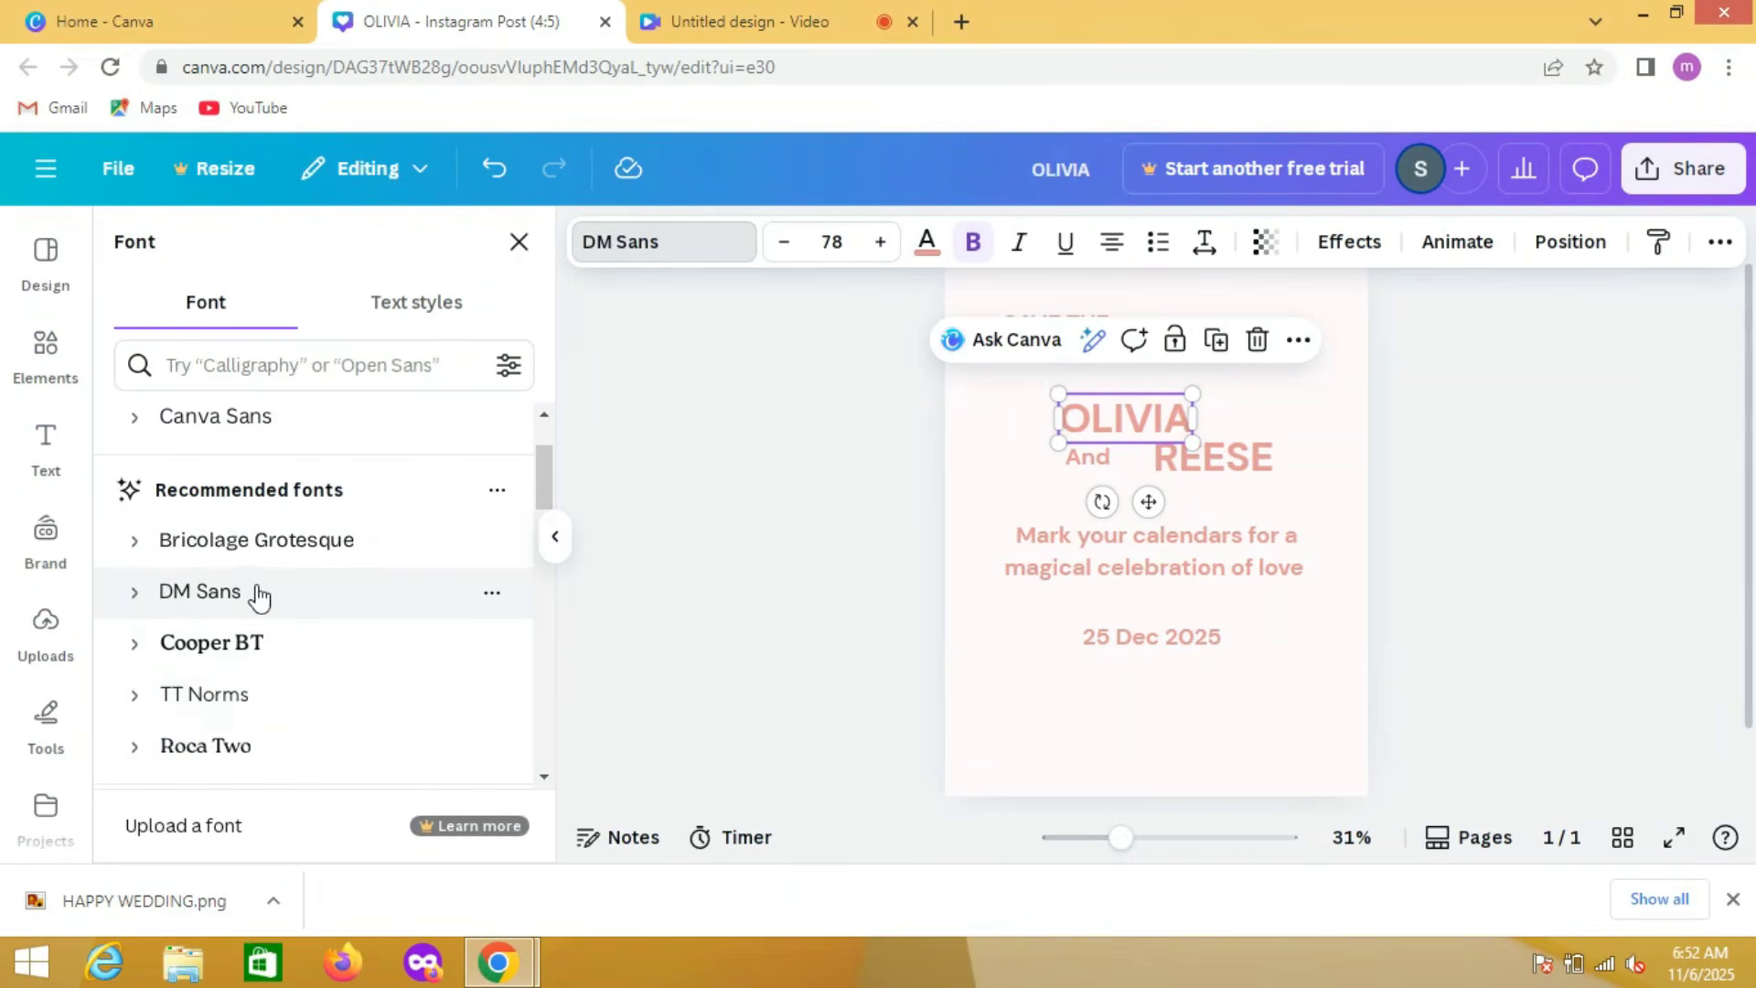
Step: Change the first partner's name to the Lancelot font and apply it to all the text sharing its previous font
{"action": "left_click_drag", "start_coordinate": [545, 470], "coordinate": [547, 510]}
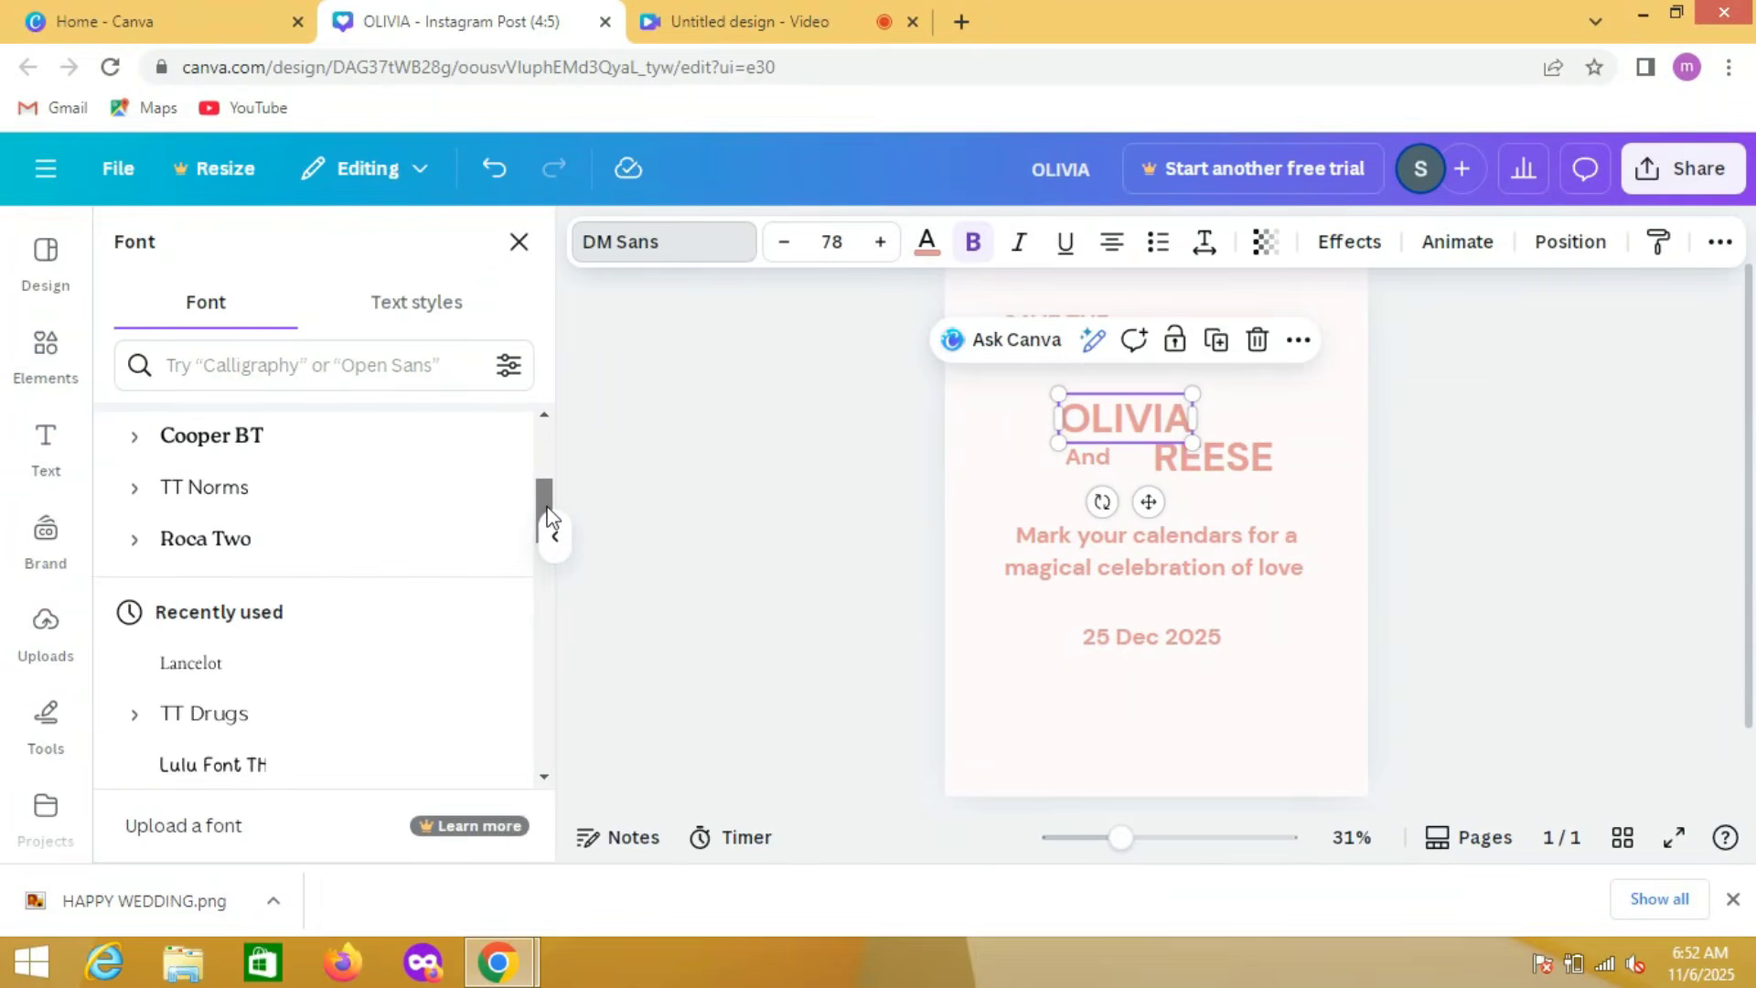
{"action": "left_click", "coordinate": [306, 675]}
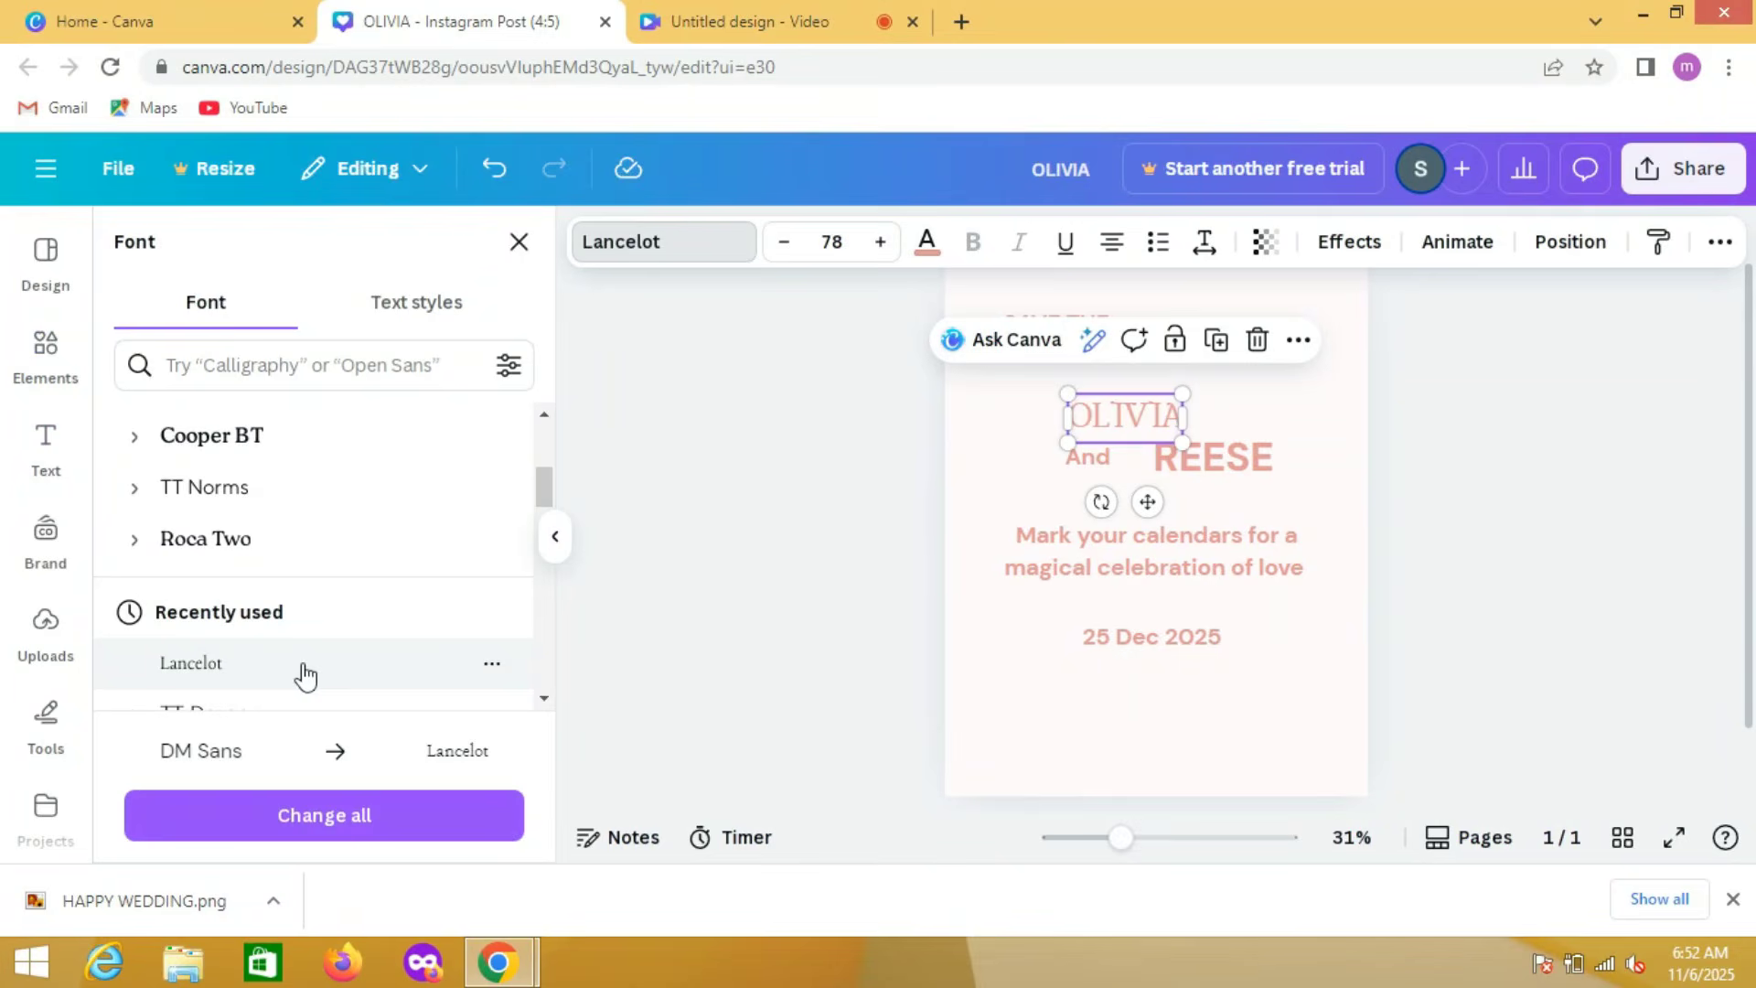
{"action": "left_click", "coordinate": [297, 835]}
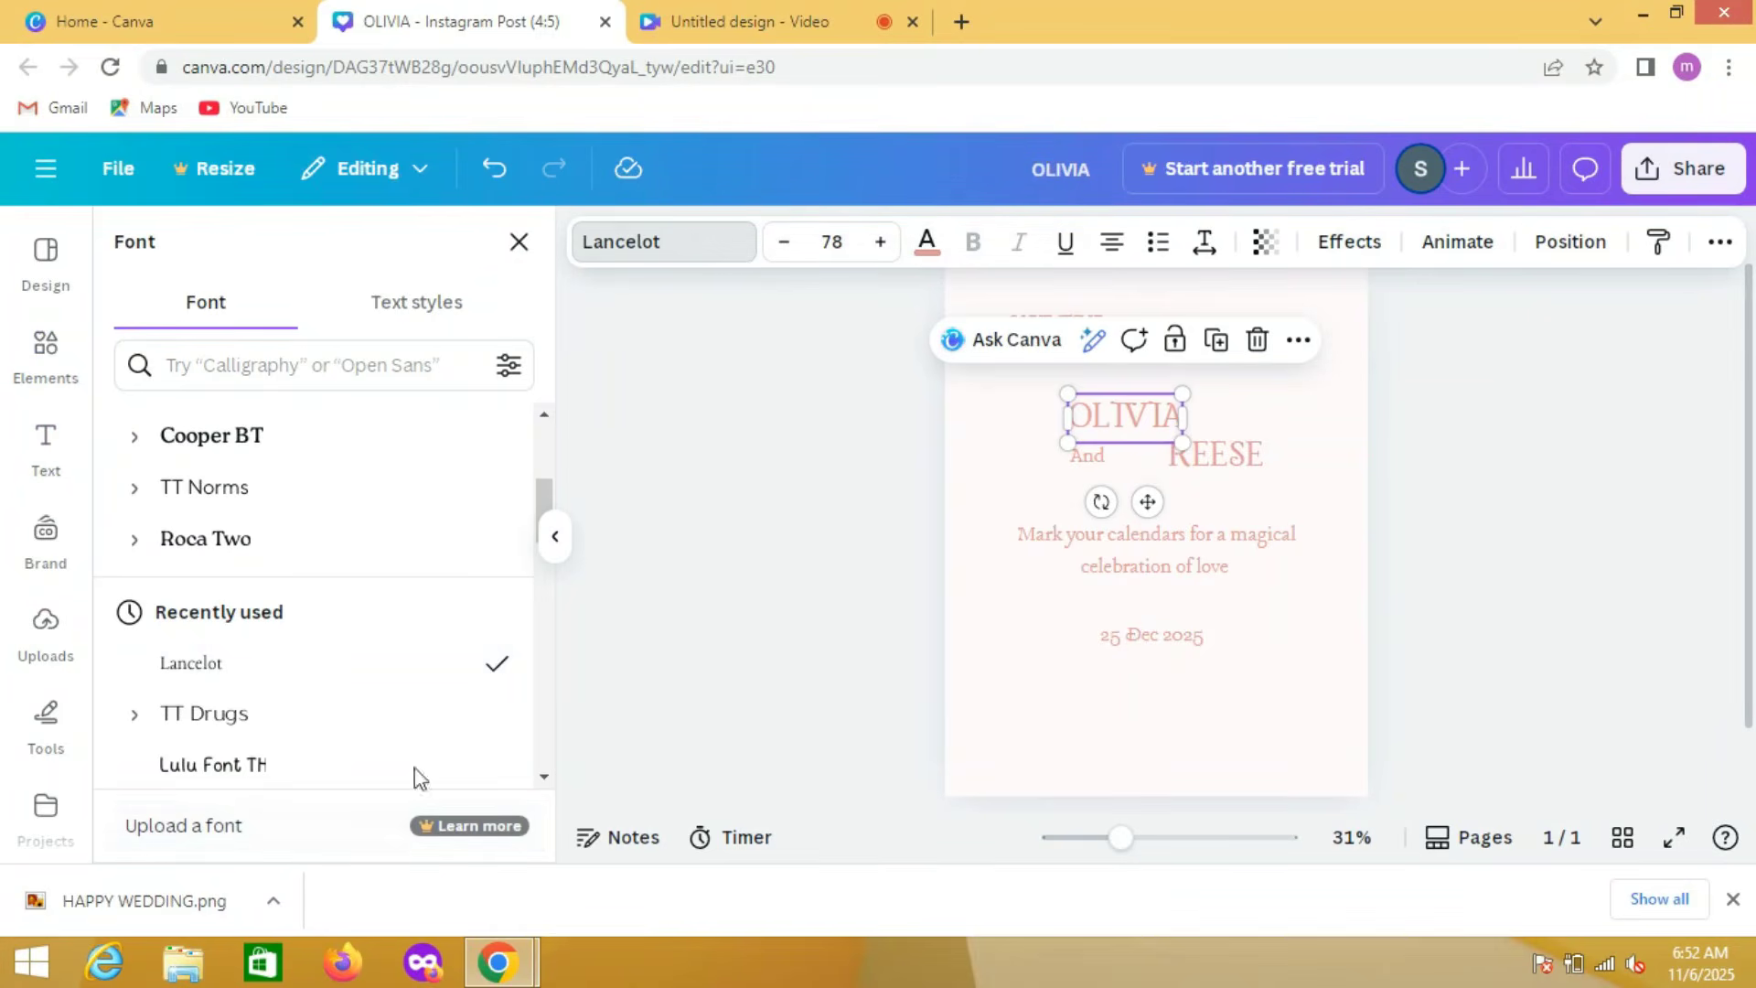
Step: Try the Moontime script font on the word "And" and settle on Alex Brush for it
{"action": "left_click", "coordinate": [1100, 456]}
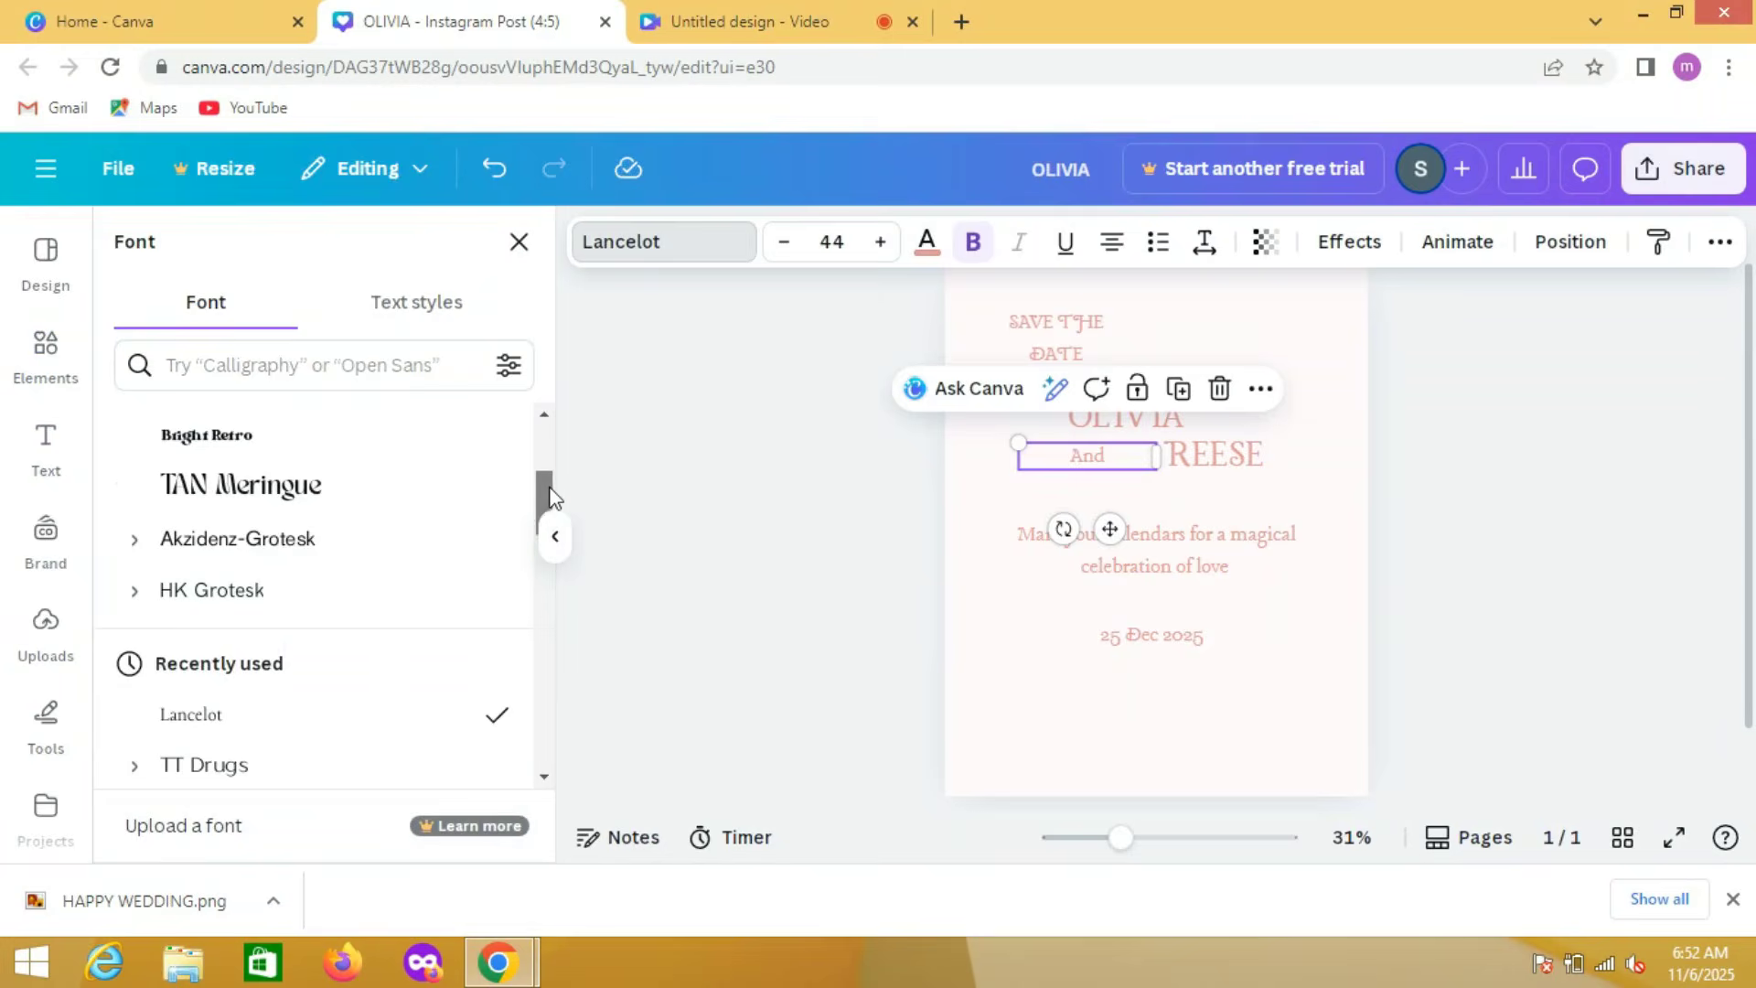
{"action": "left_click_drag", "start_coordinate": [549, 494], "coordinate": [553, 343]}
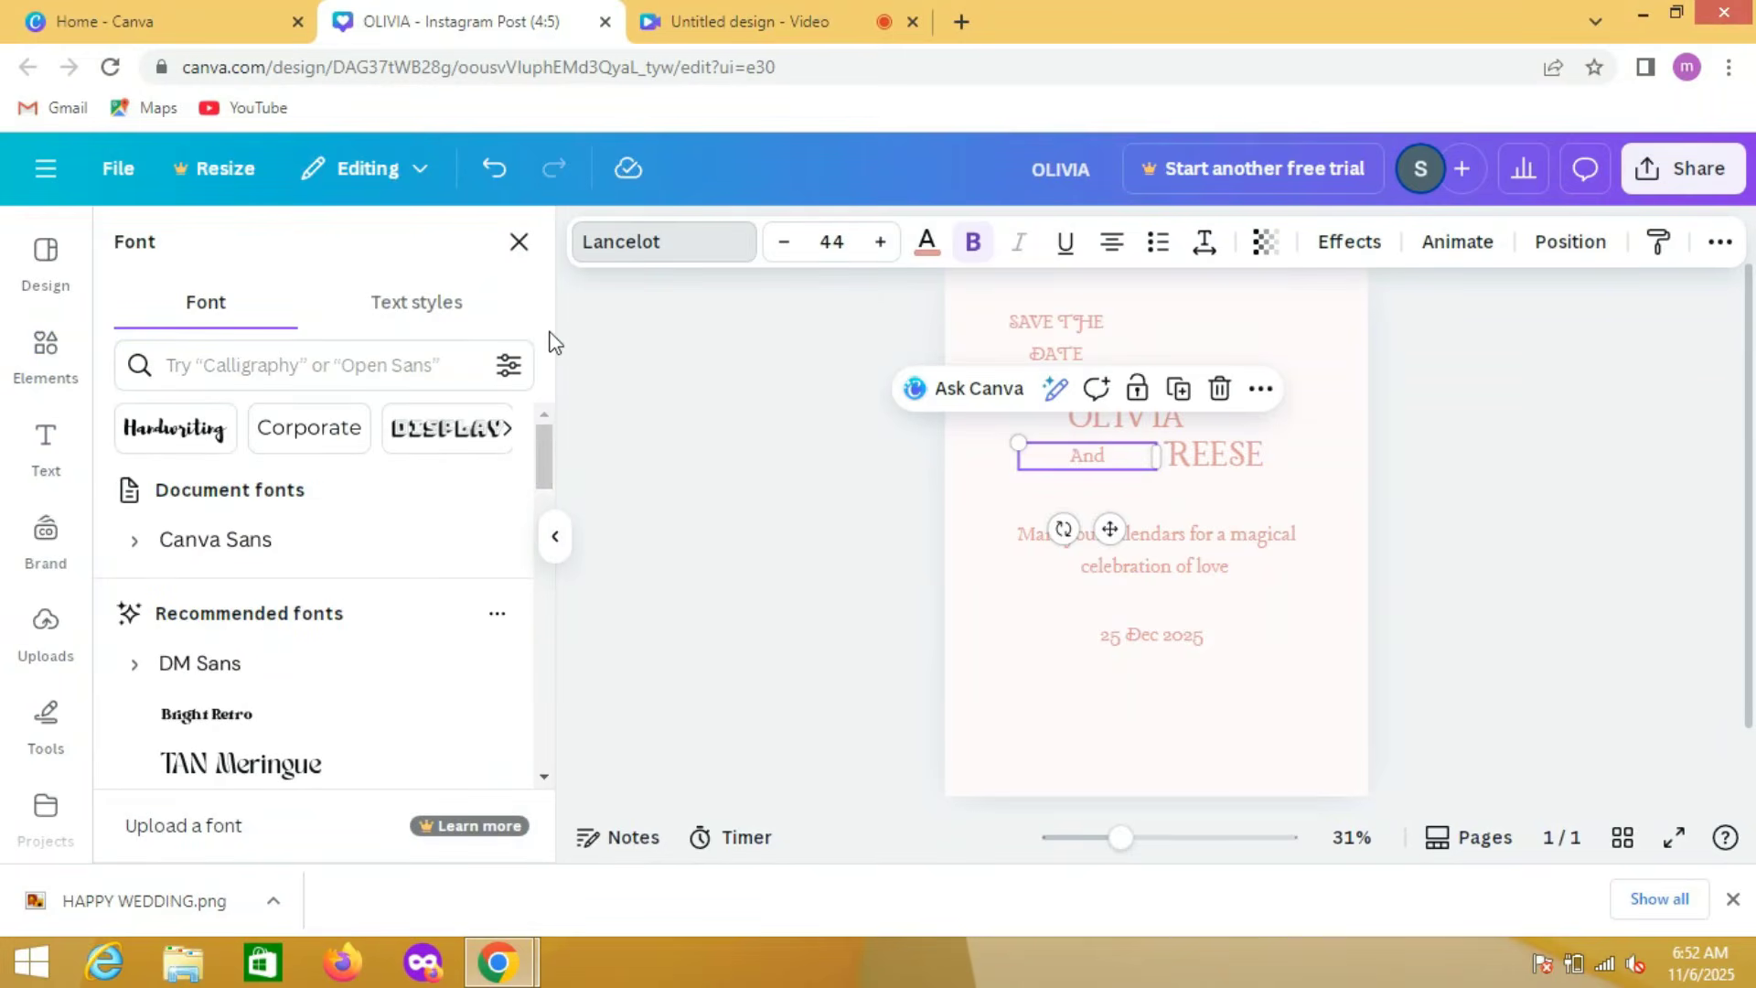
{"action": "left_click_drag", "start_coordinate": [536, 464], "coordinate": [544, 505]}
{"action": "scroll", "coordinate": [542, 505], "scroll_direction": "down", "scroll_amount": 2}
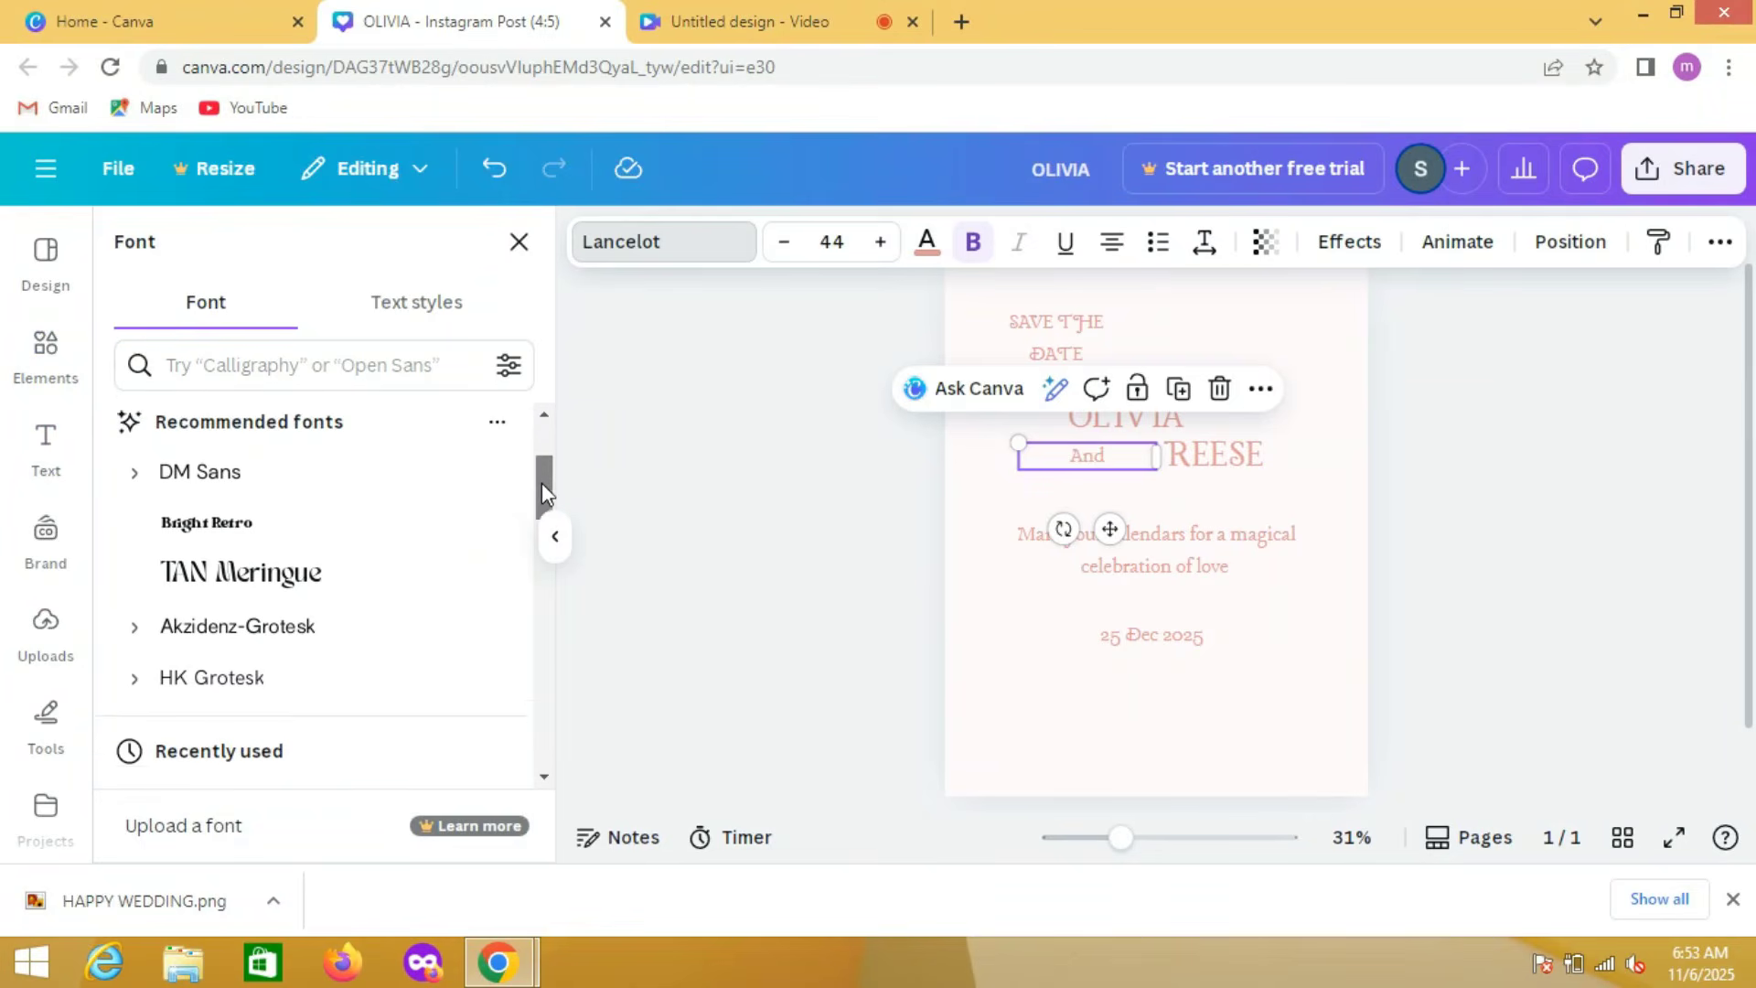
{"action": "scroll", "coordinate": [541, 514], "scroll_direction": "down", "scroll_amount": 5}
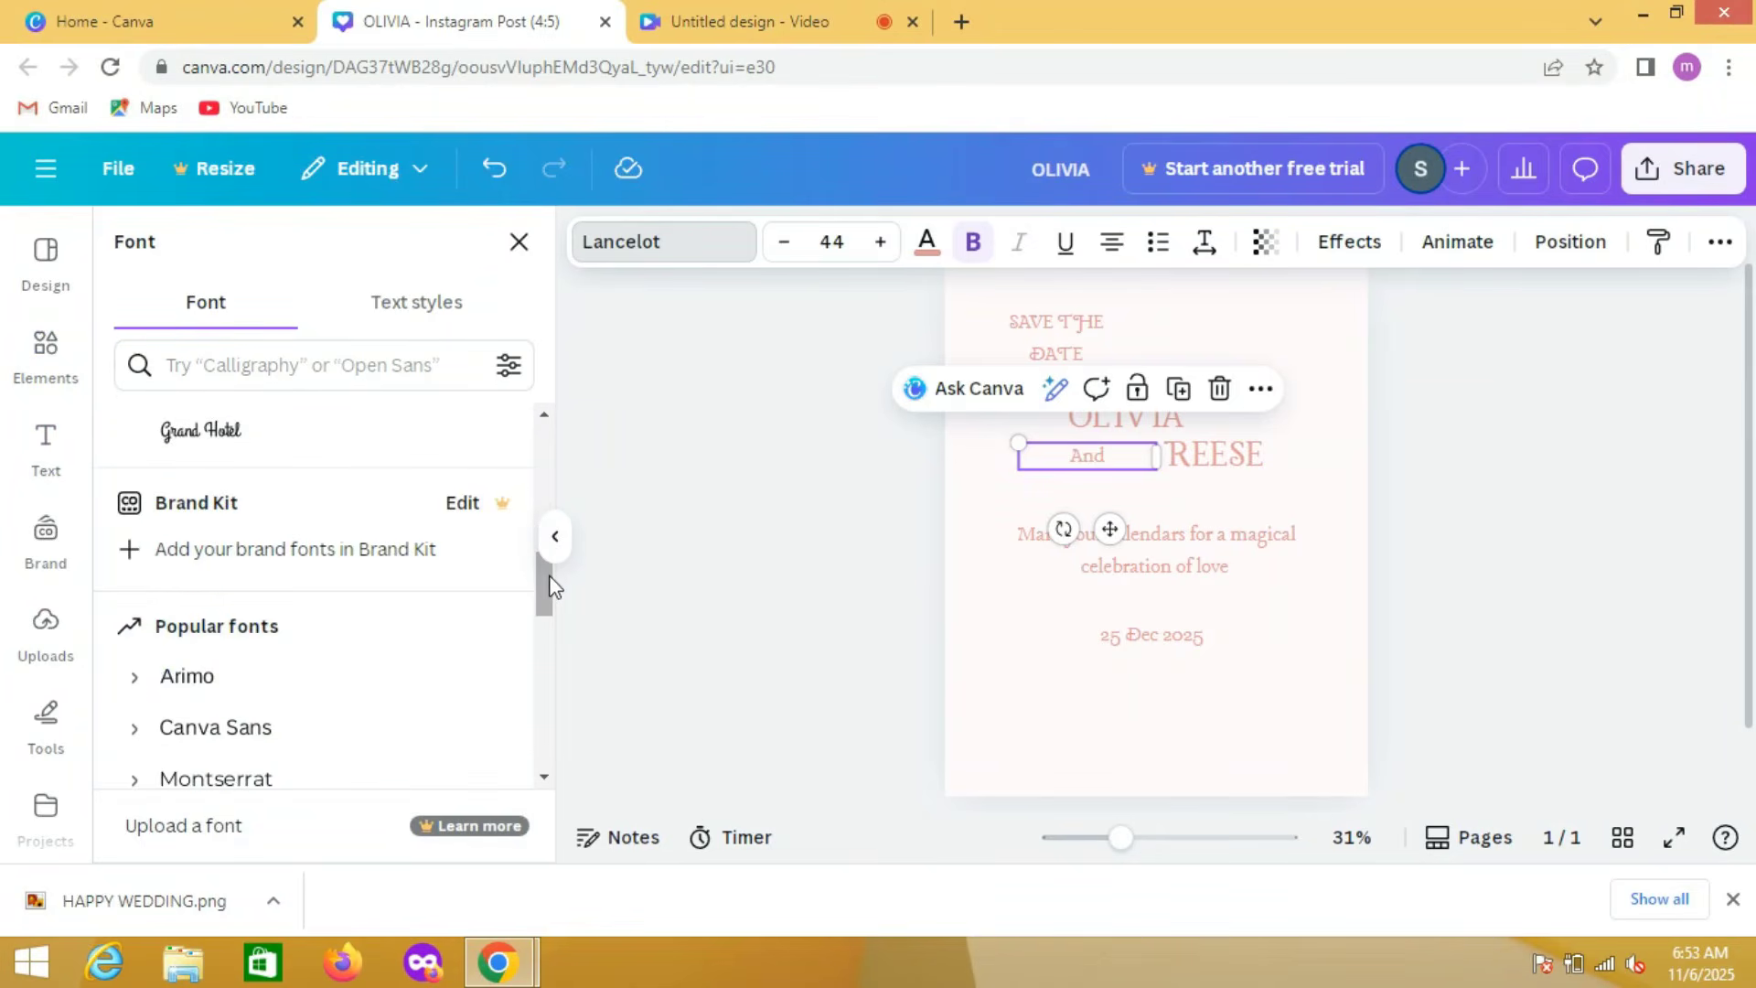
{"action": "left_click_drag", "start_coordinate": [546, 571], "coordinate": [545, 647]}
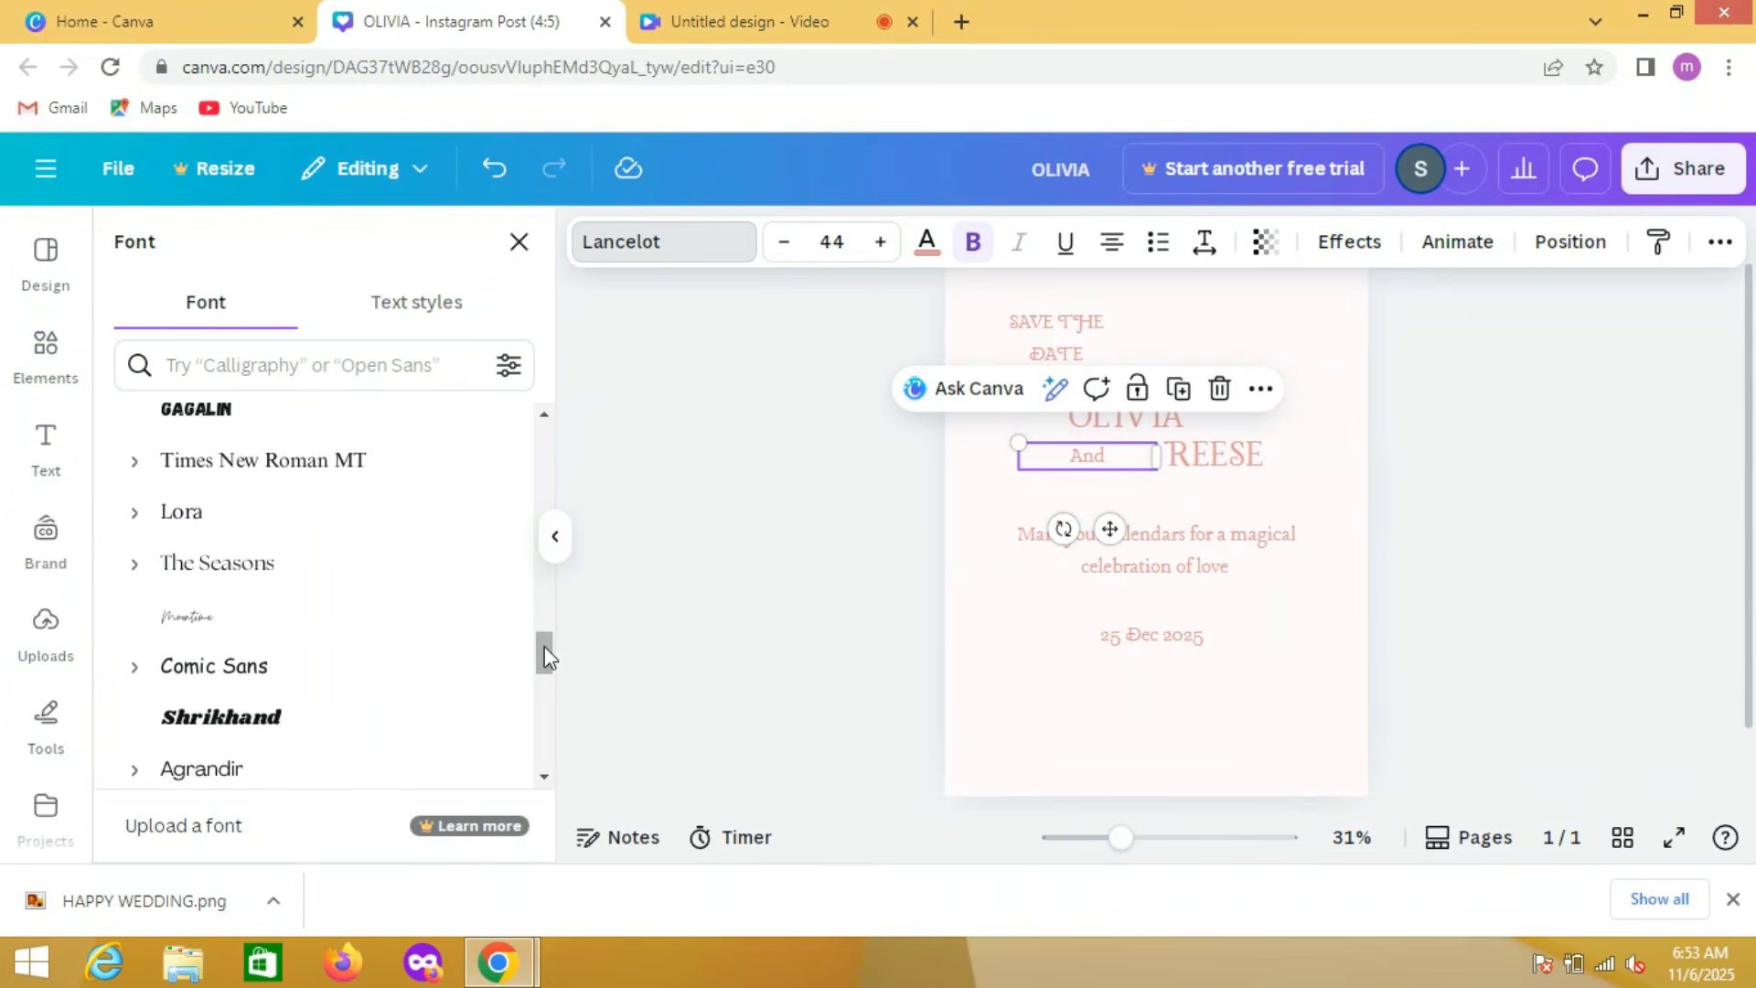
{"action": "left_click", "coordinate": [340, 641]}
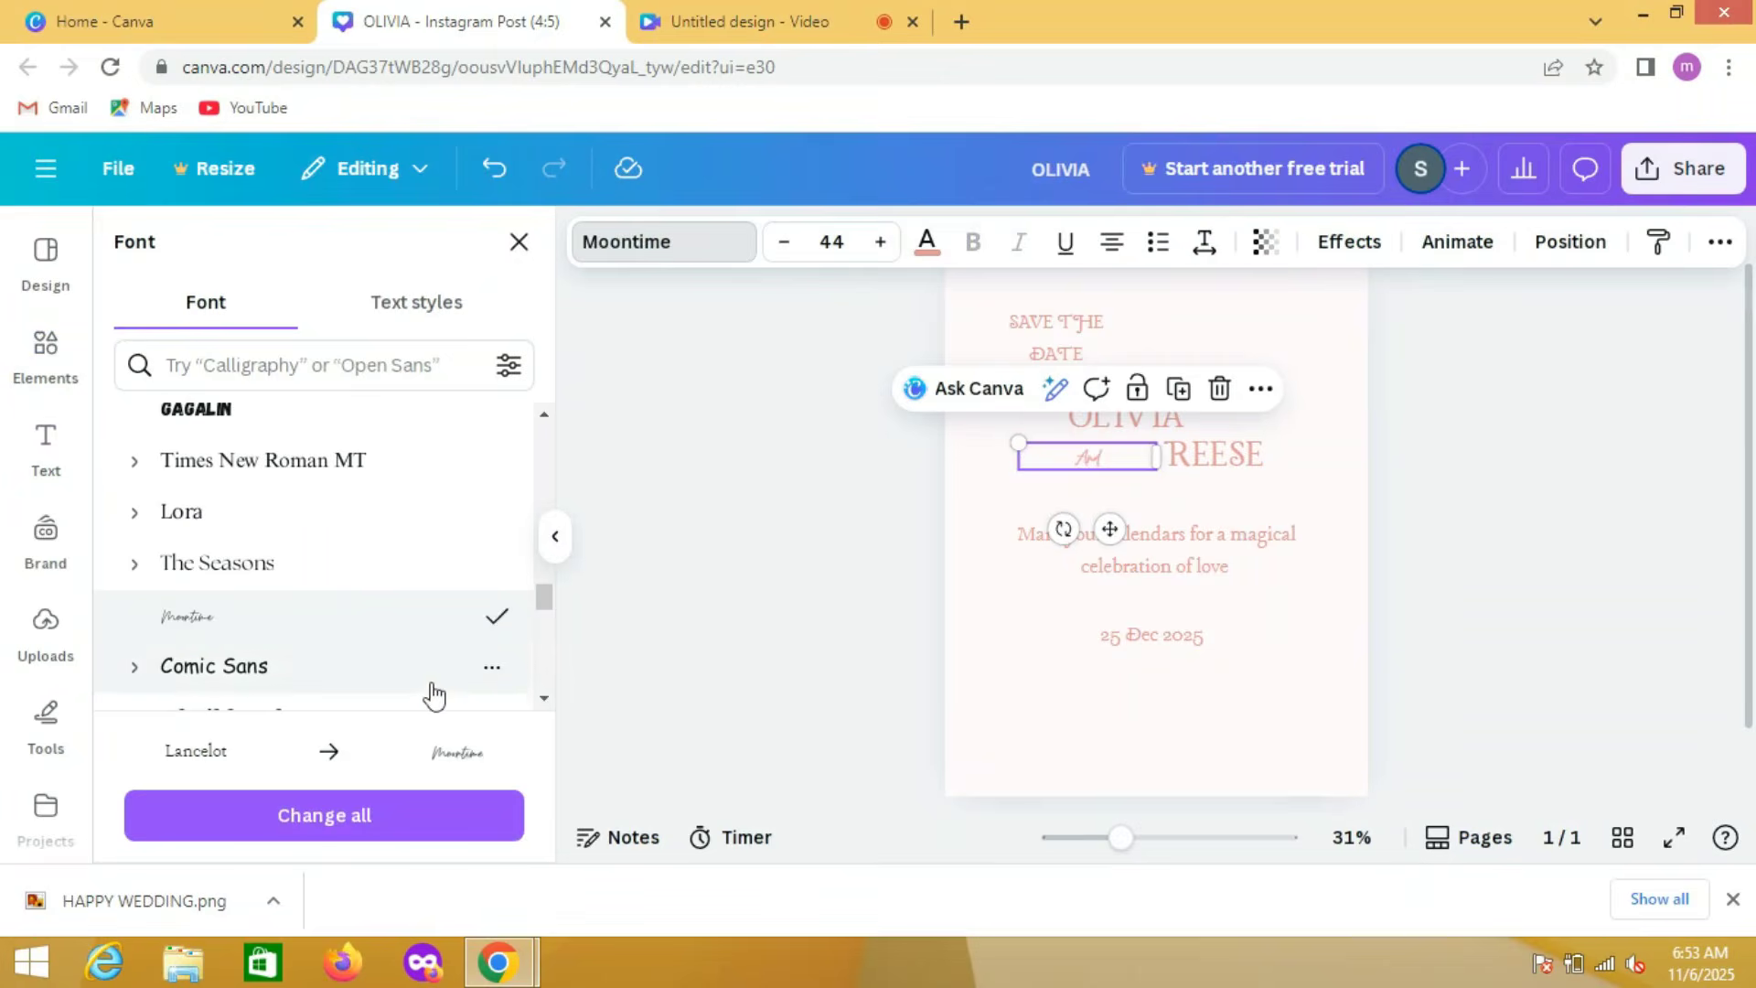
{"action": "left_click_drag", "start_coordinate": [549, 607], "coordinate": [545, 627]}
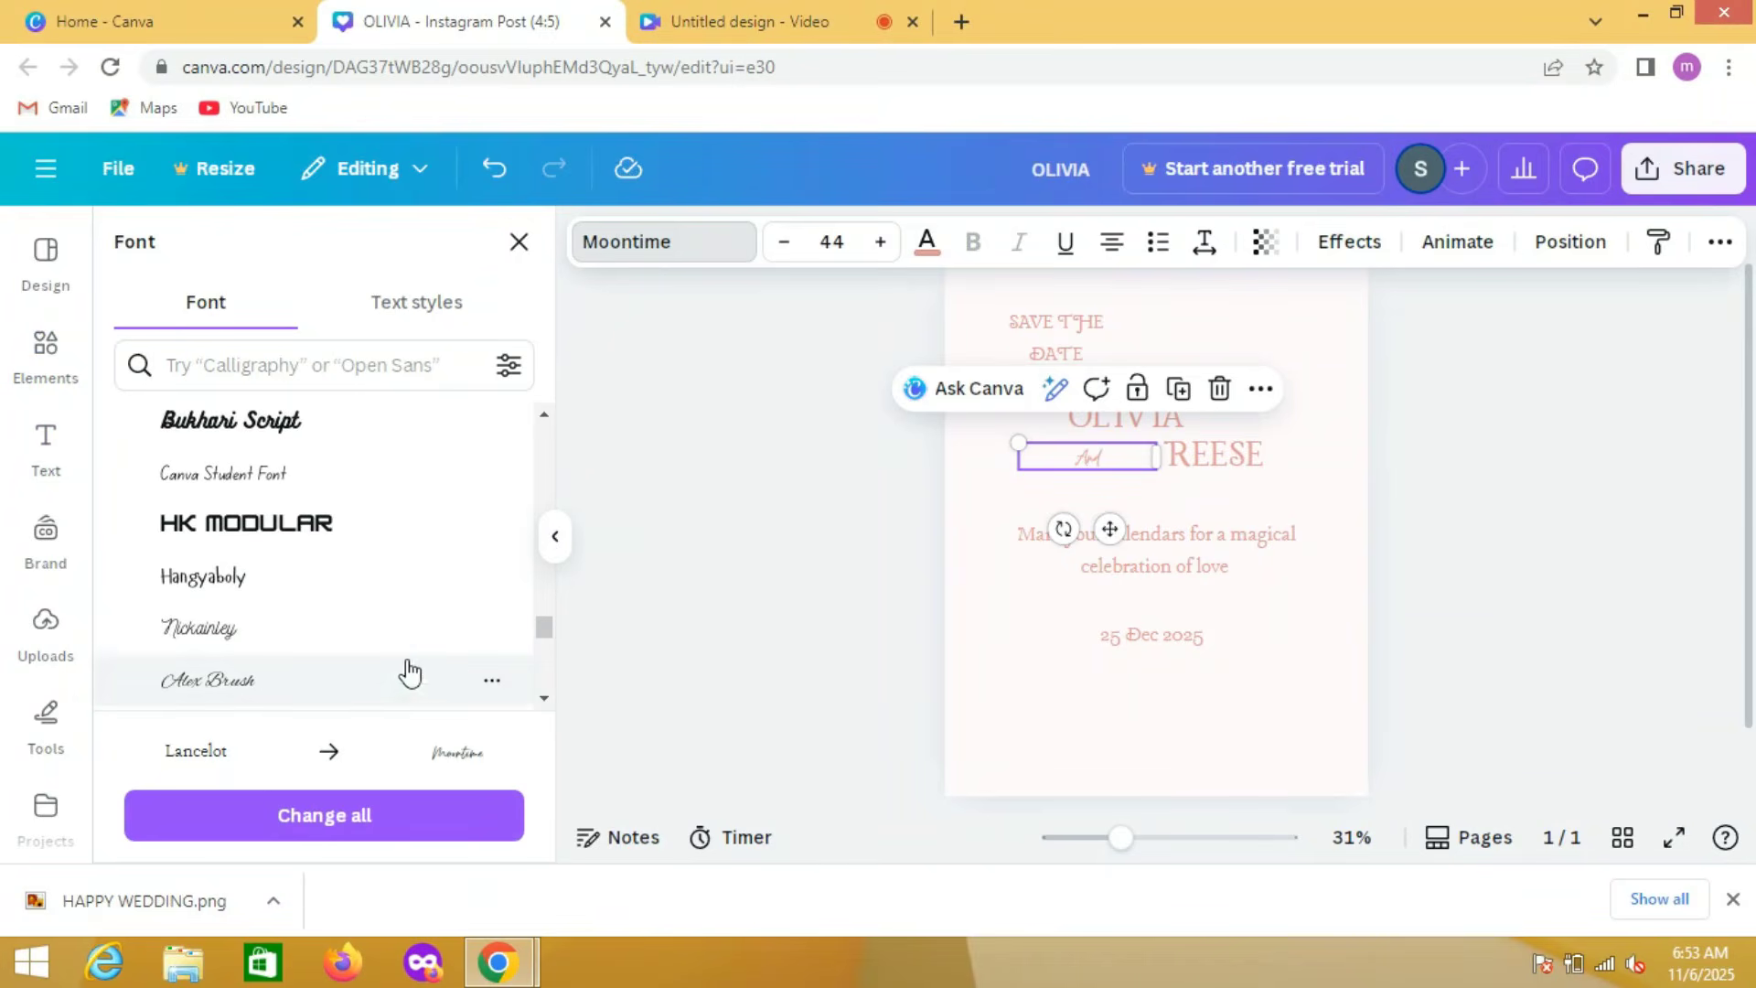
{"action": "left_click", "coordinate": [378, 699]}
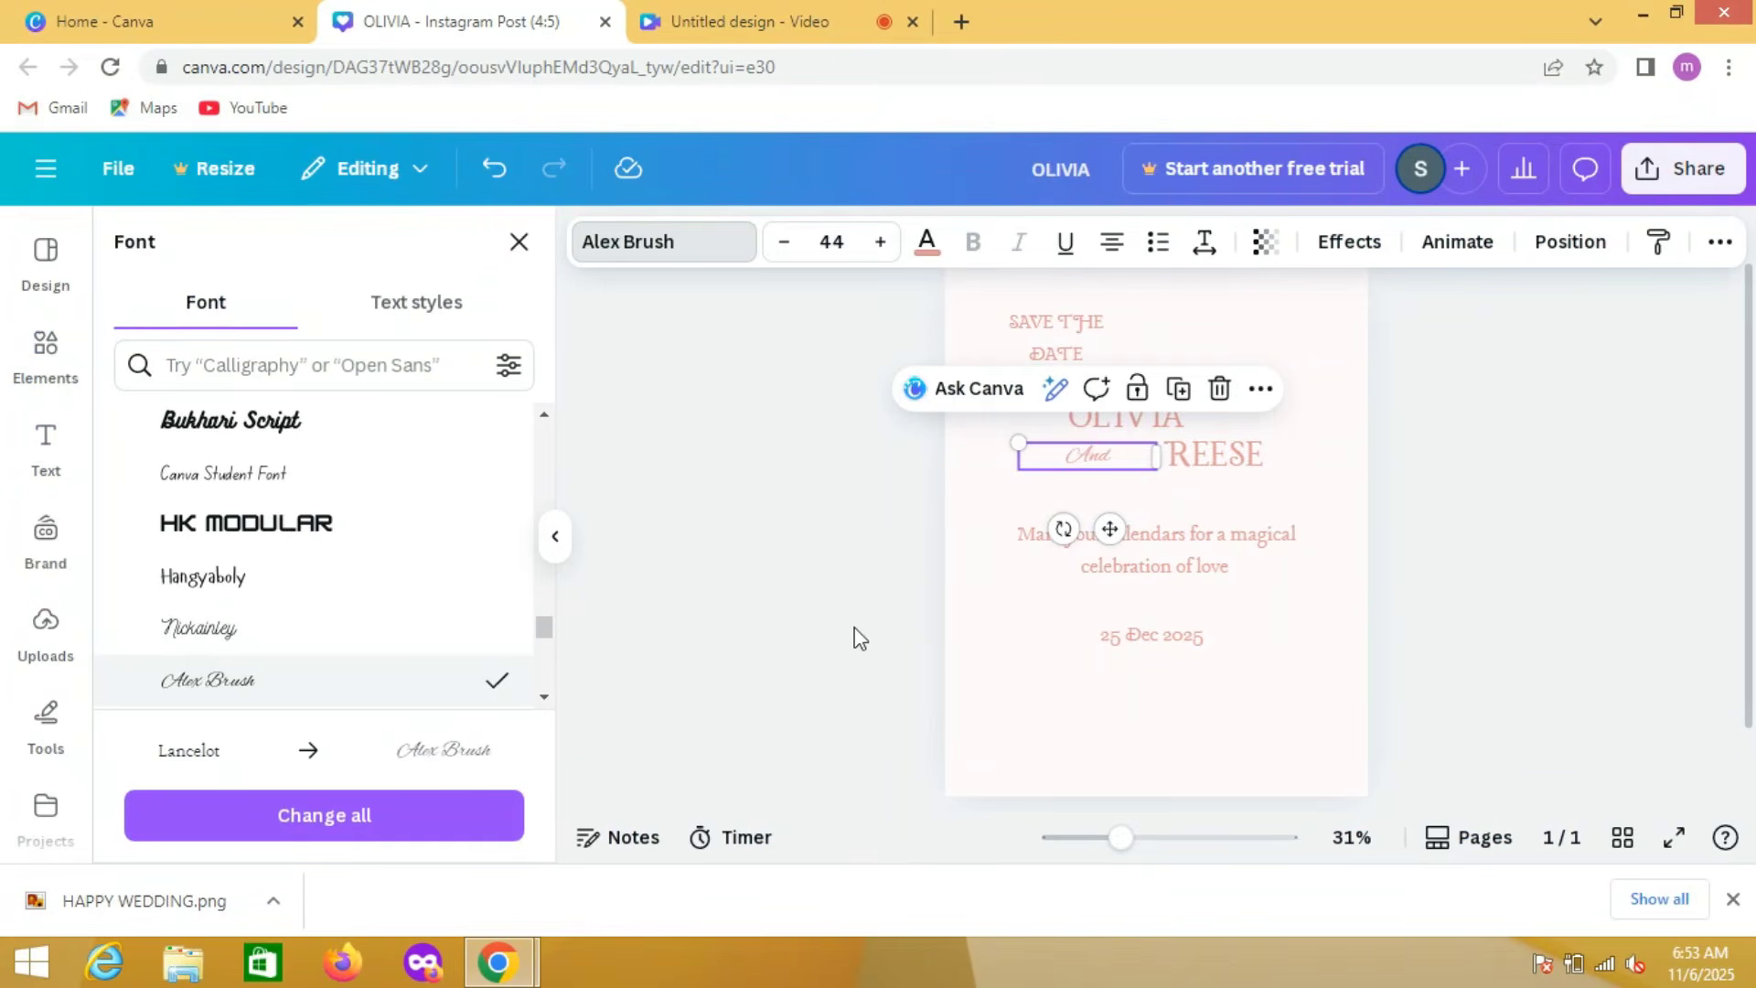
Step: Try Canva Student Font and DM Sans on the "SAVE THE DATE" text and settle on Canva Sans
{"action": "left_click", "coordinate": [1069, 354]}
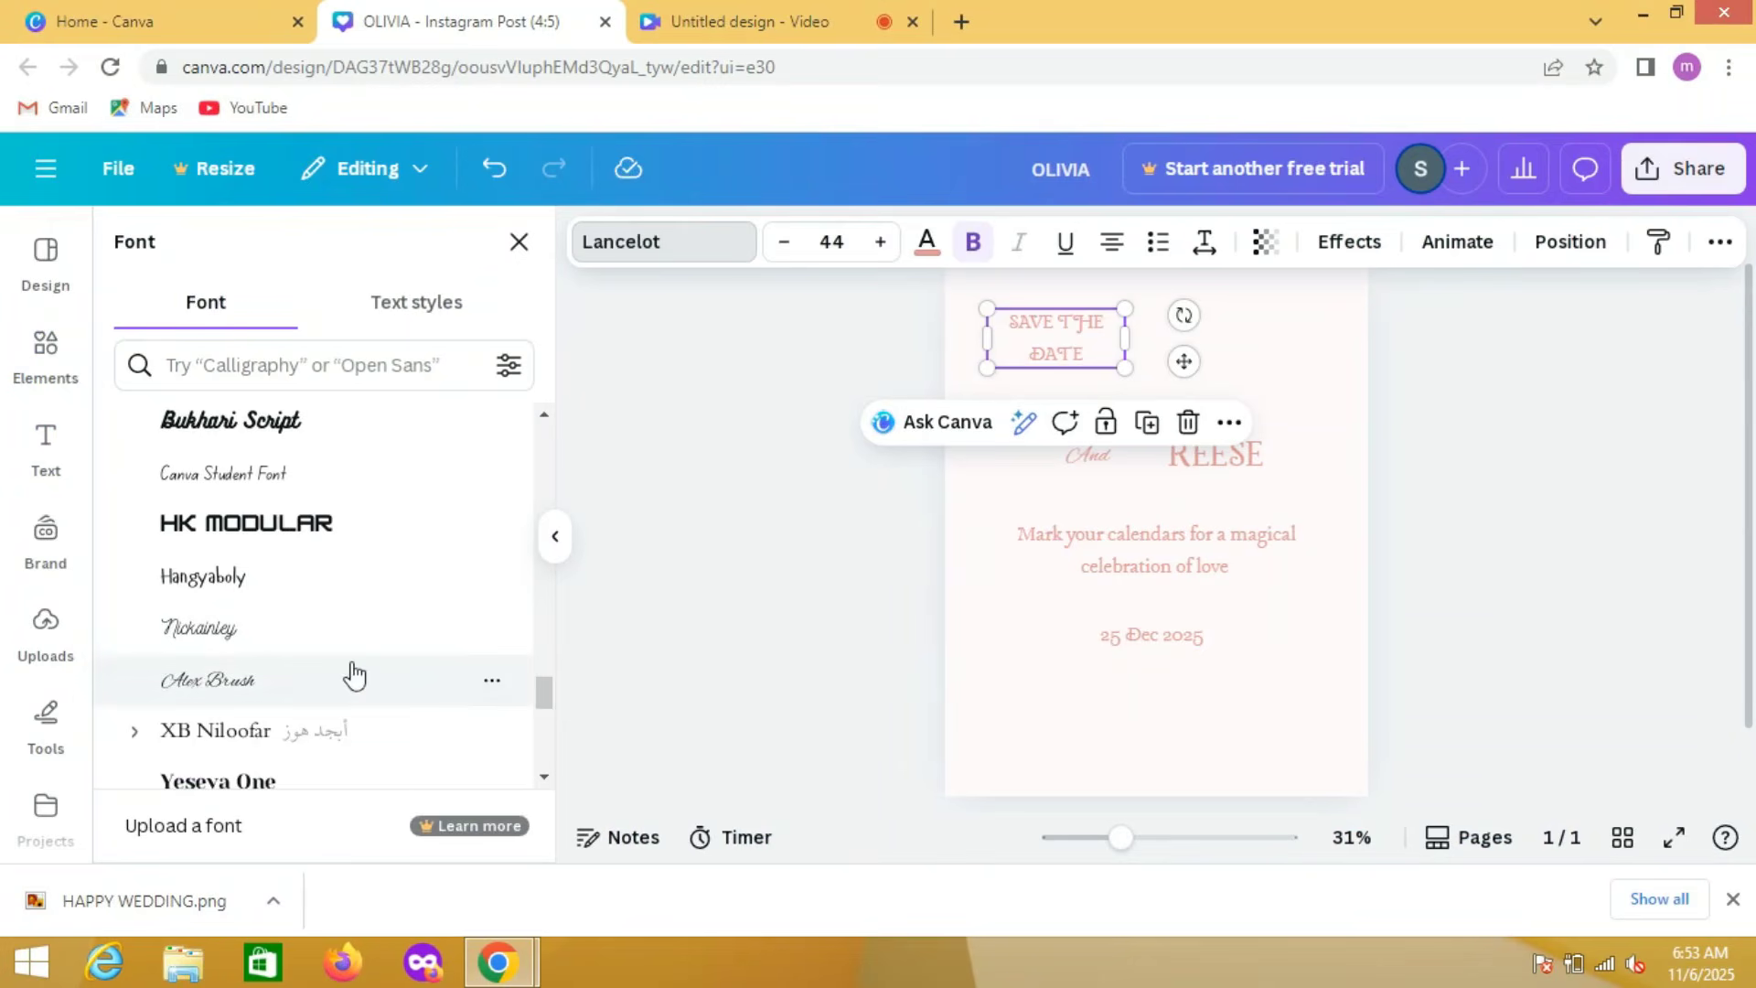
{"action": "left_click", "coordinate": [416, 473]}
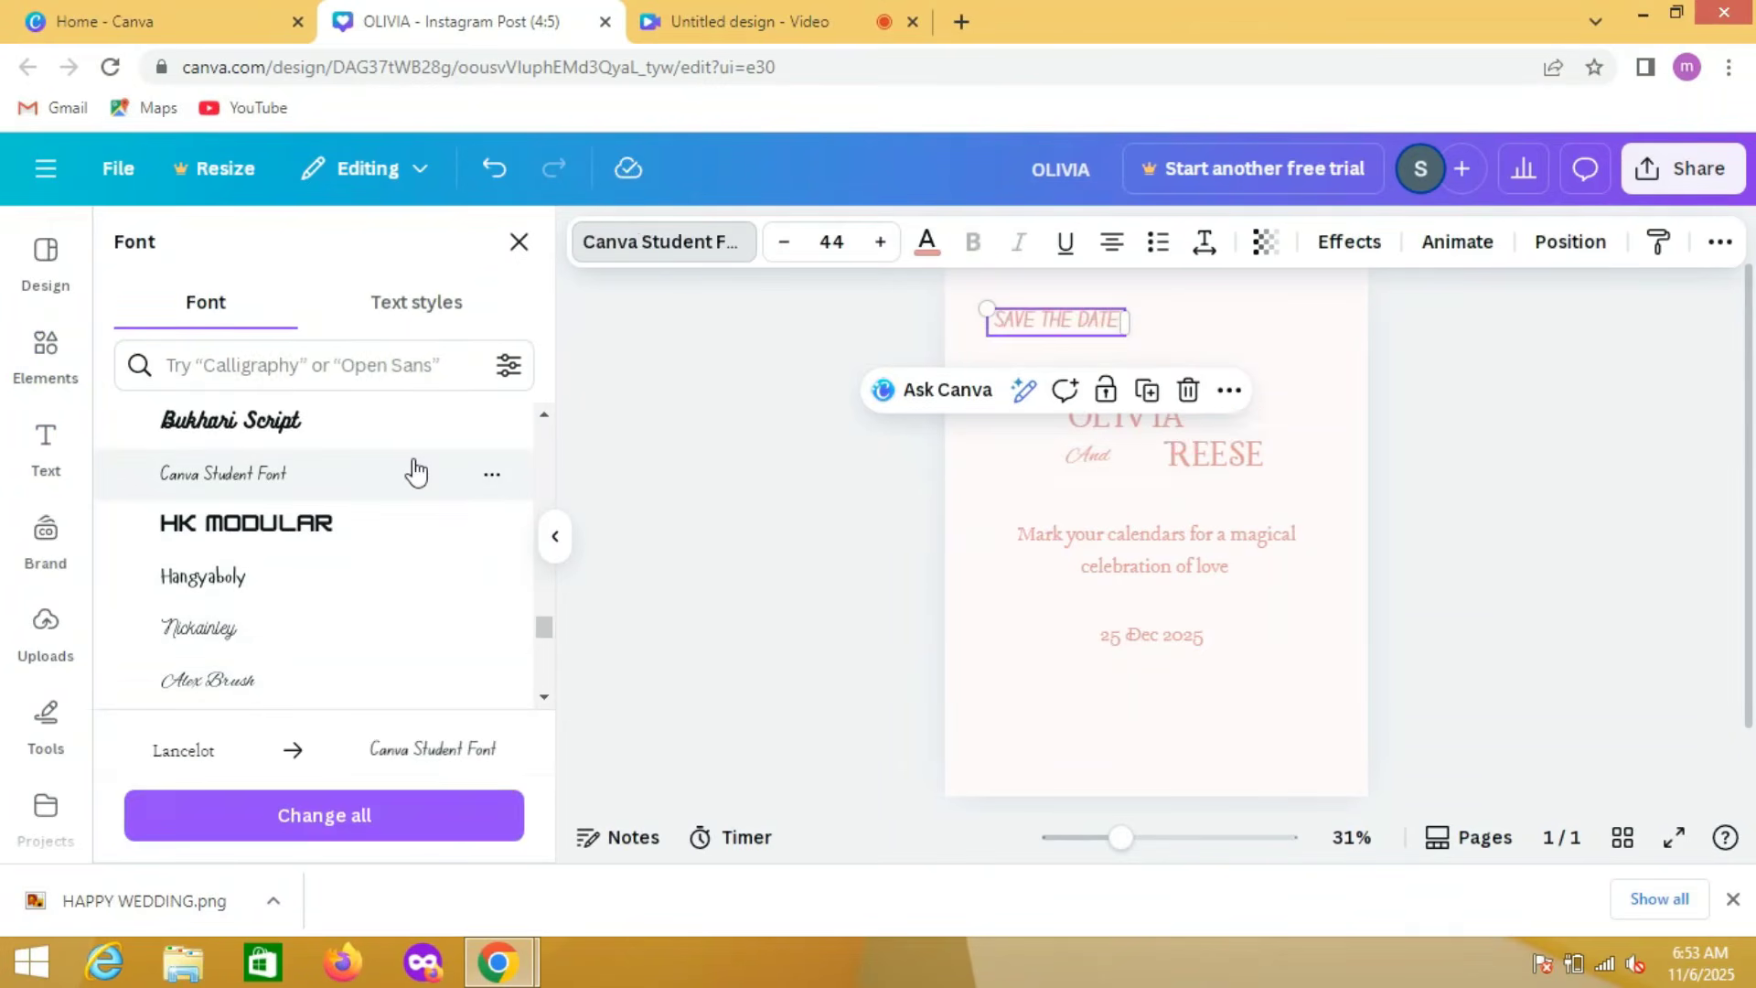
{"action": "left_click_drag", "start_coordinate": [545, 628], "coordinate": [565, 455]}
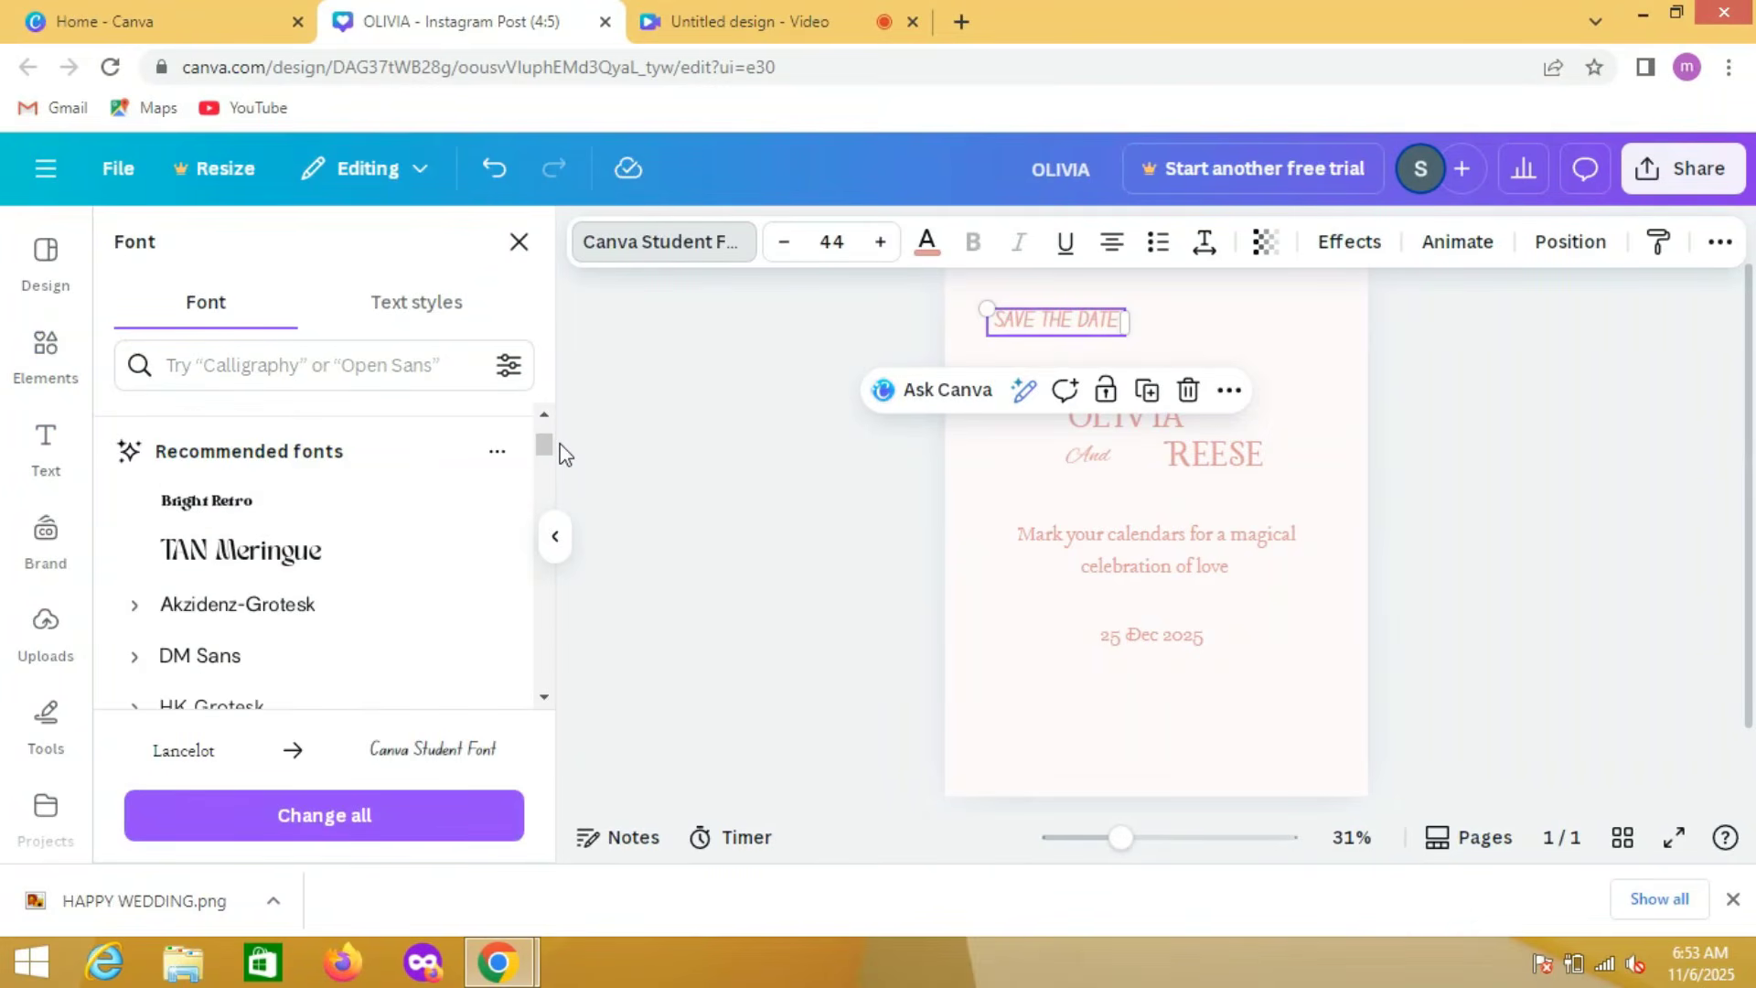
{"action": "left_click", "coordinate": [328, 666]}
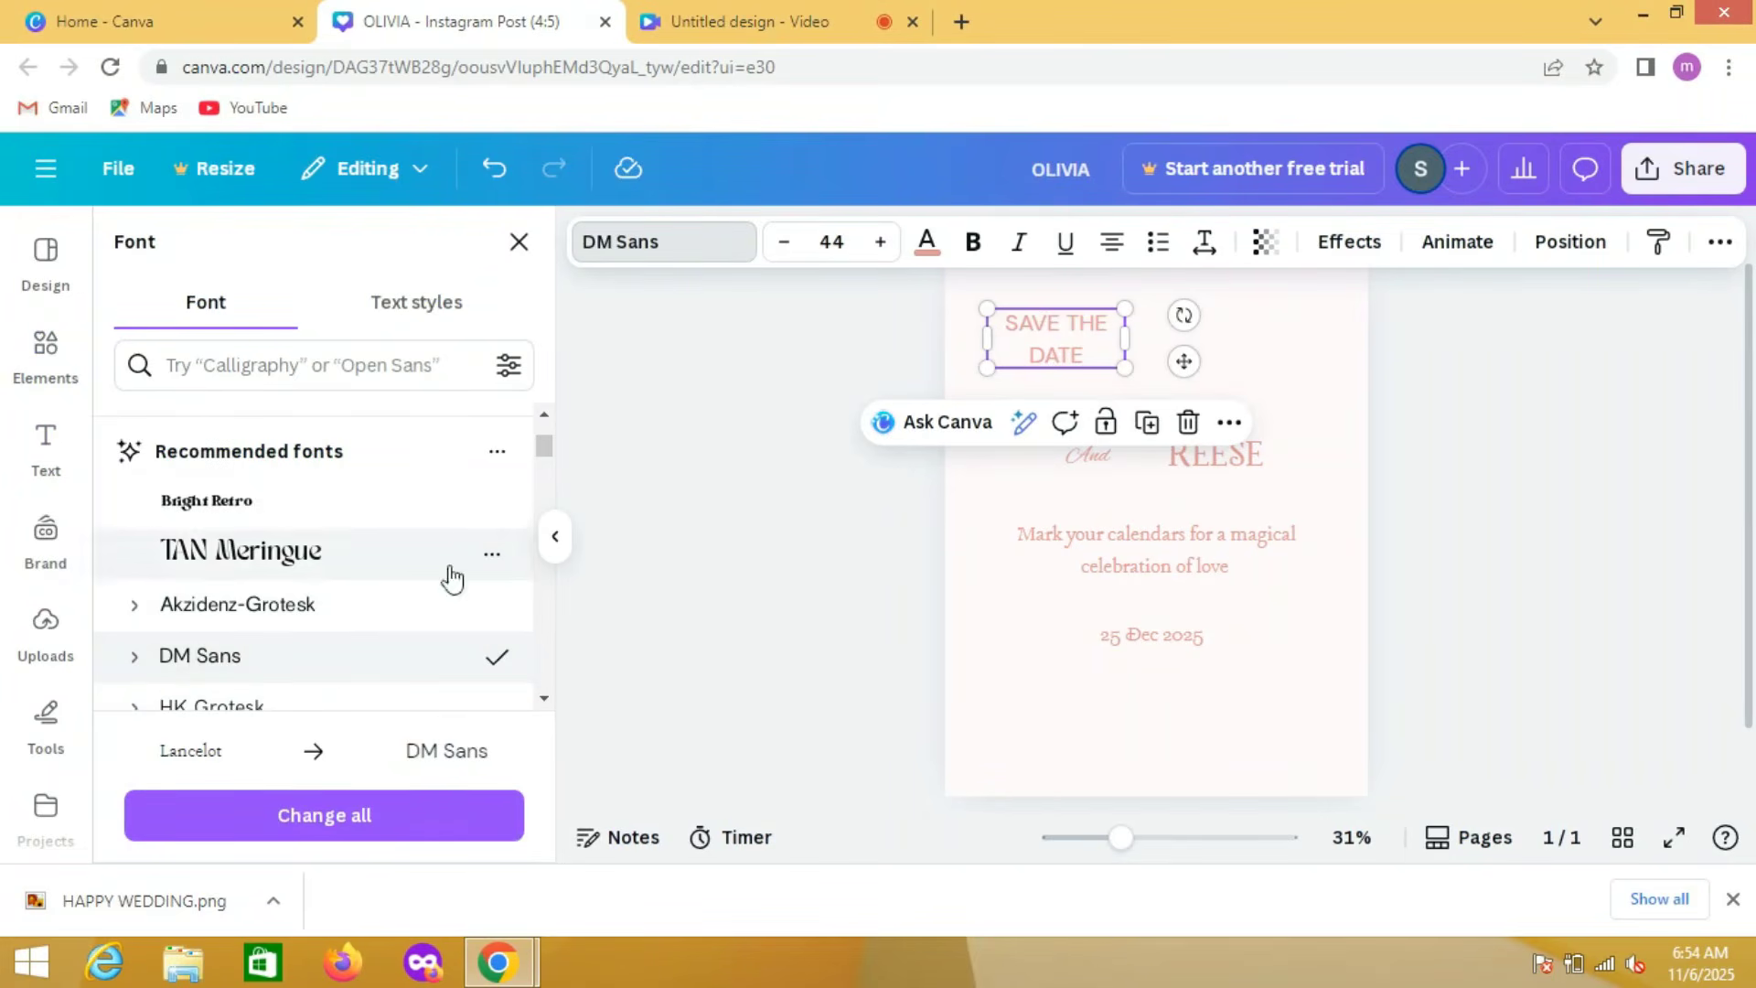
{"action": "left_click_drag", "start_coordinate": [545, 445], "coordinate": [546, 432]}
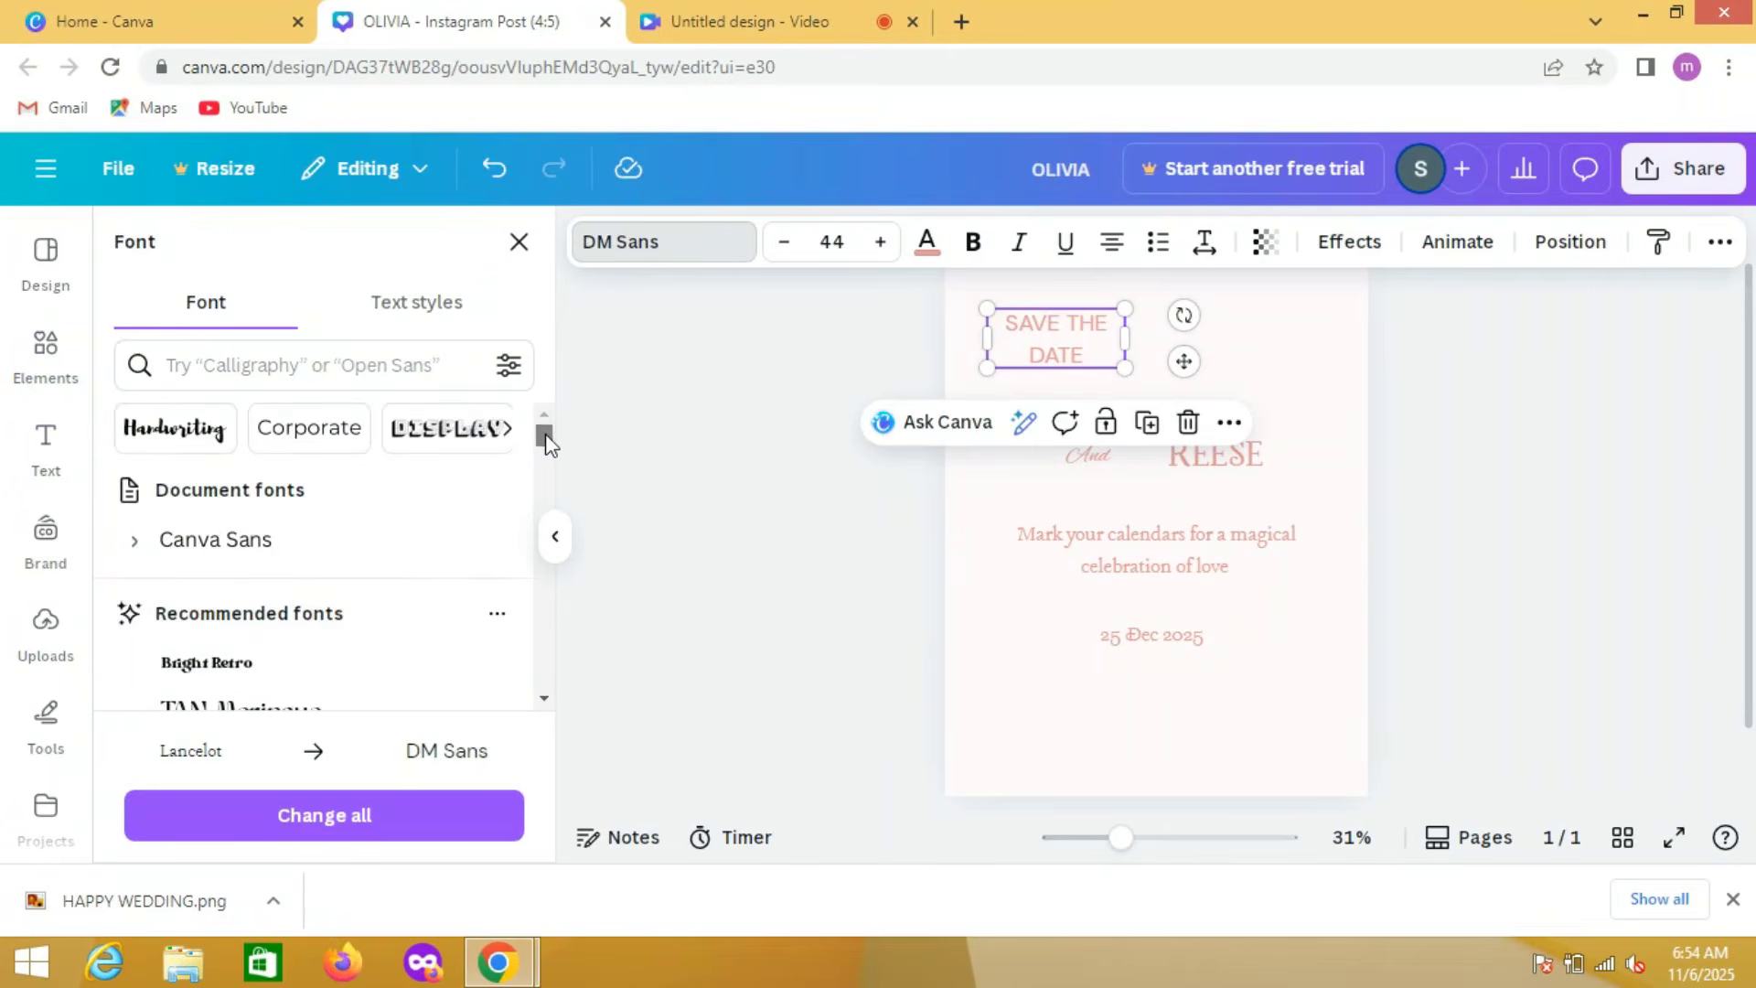
{"action": "left_click", "coordinate": [307, 559]}
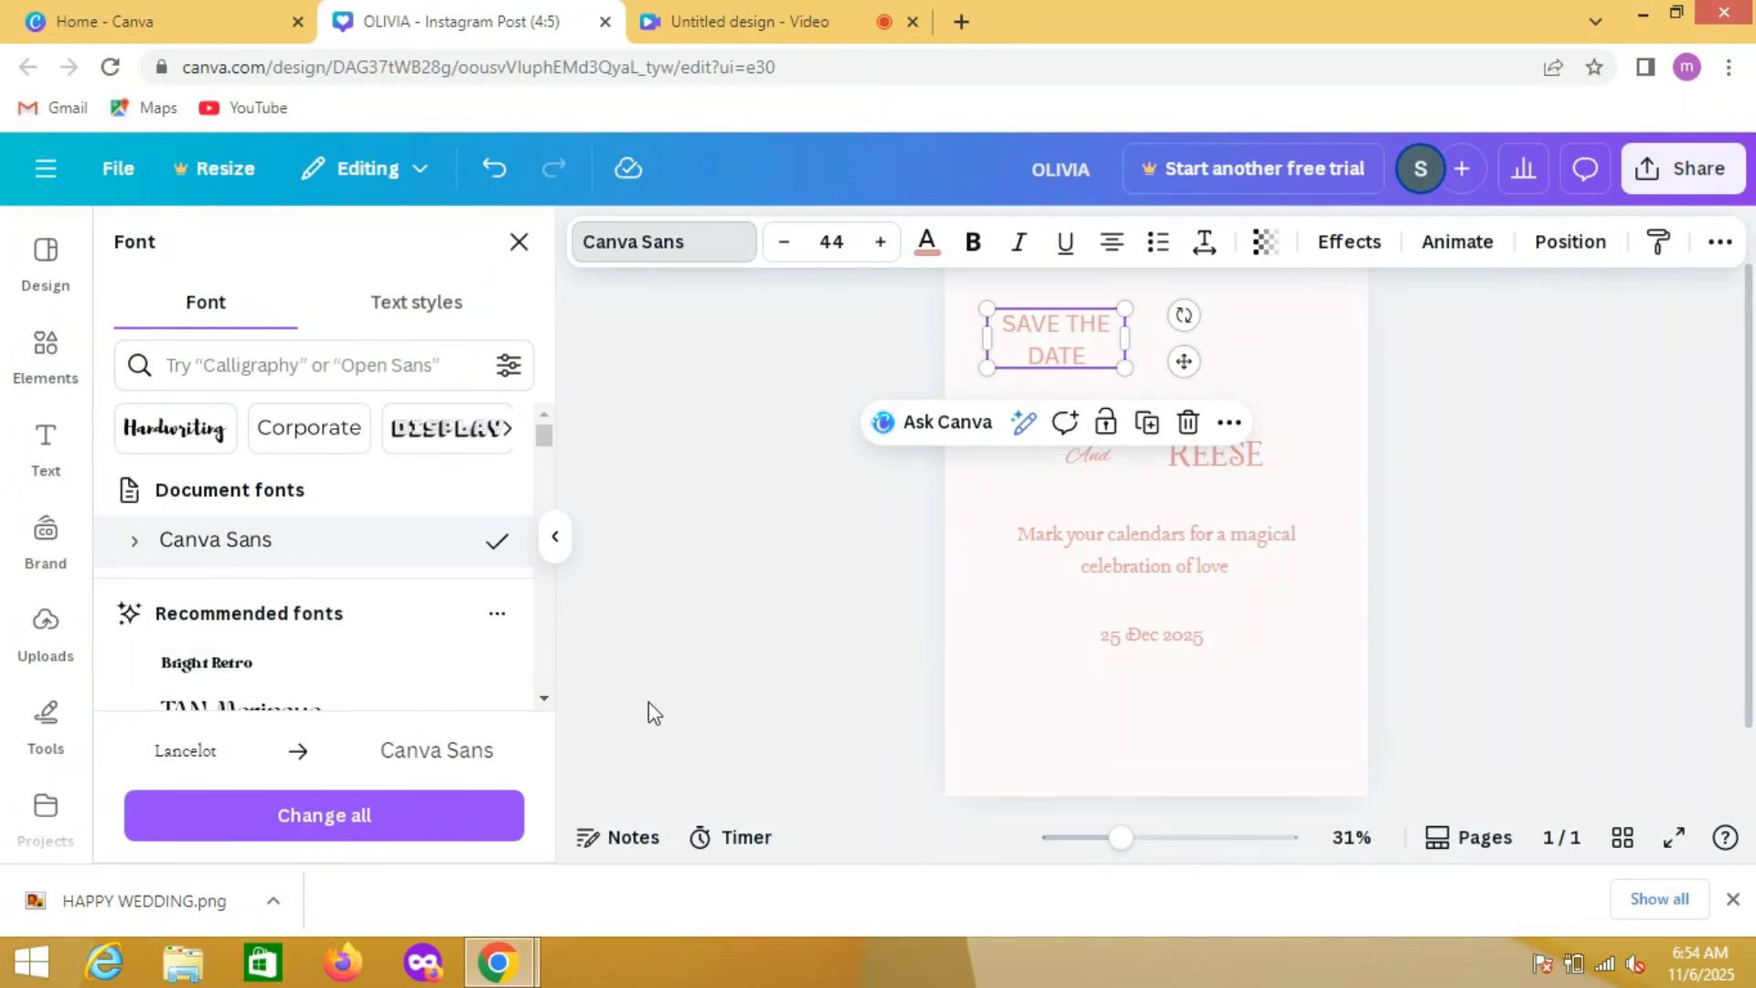
Step: Set both the "Mark your calendars" text and the "25 Dec 2025" date in Canva Sans
{"action": "left_click", "coordinate": [1089, 550]}
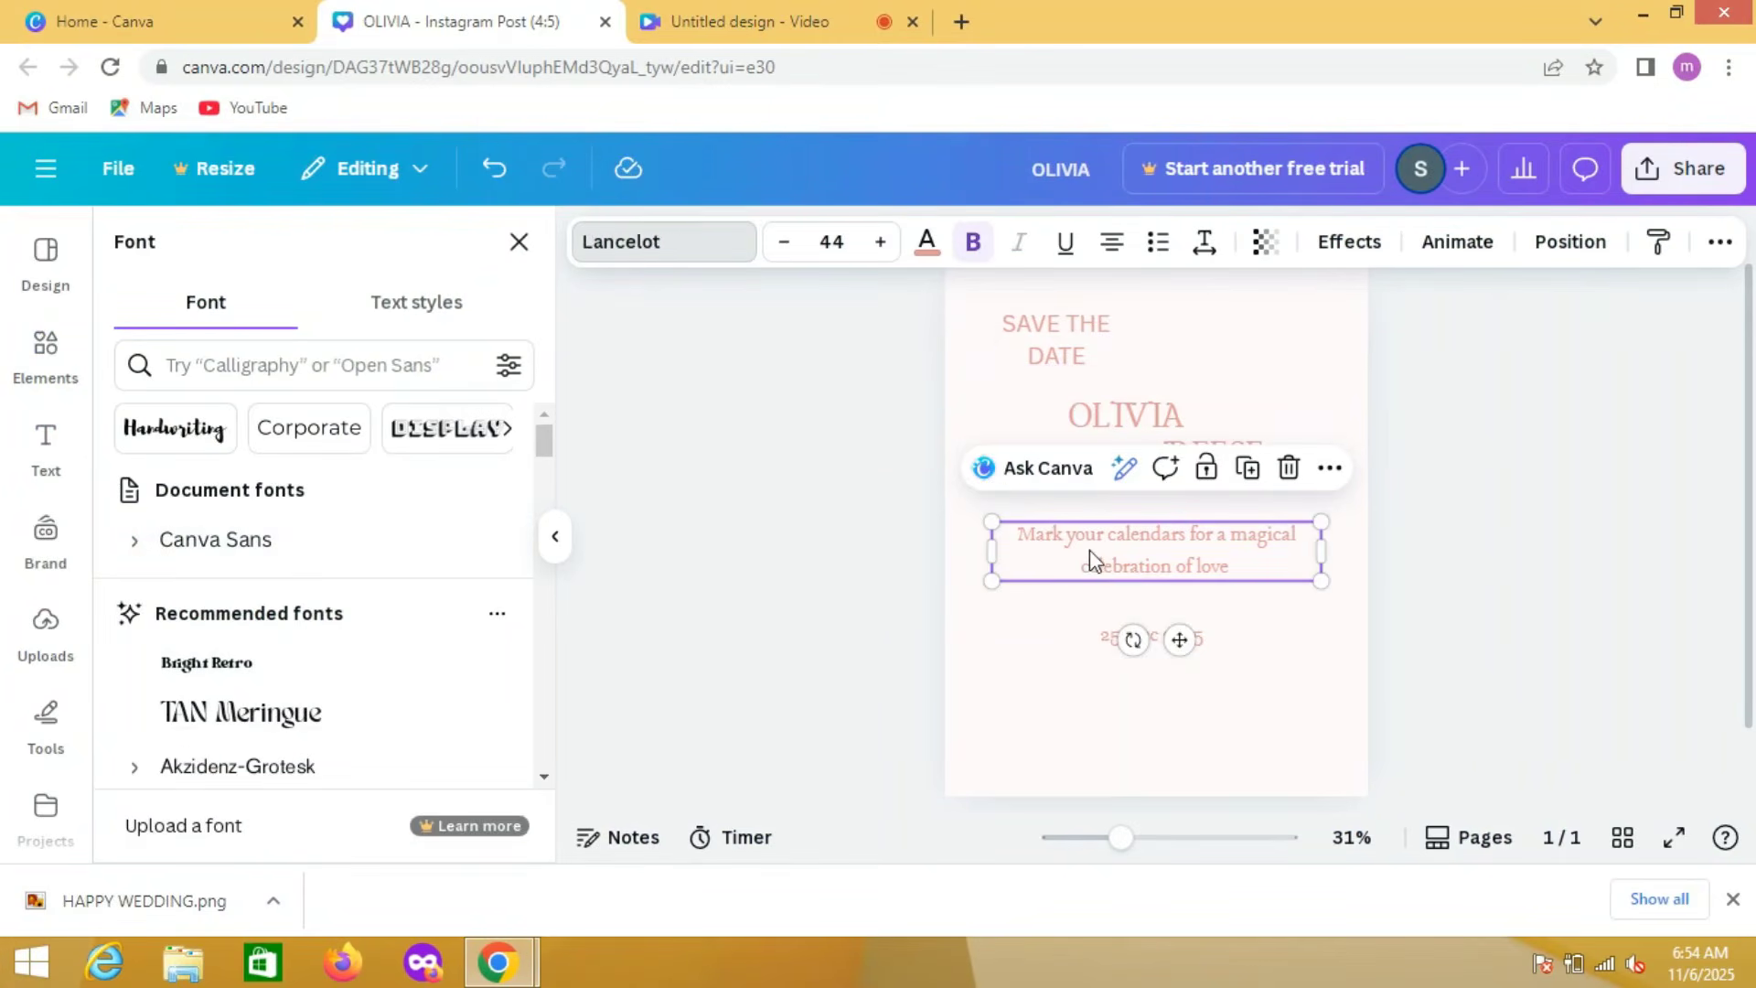
{"action": "left_click", "coordinate": [487, 531]}
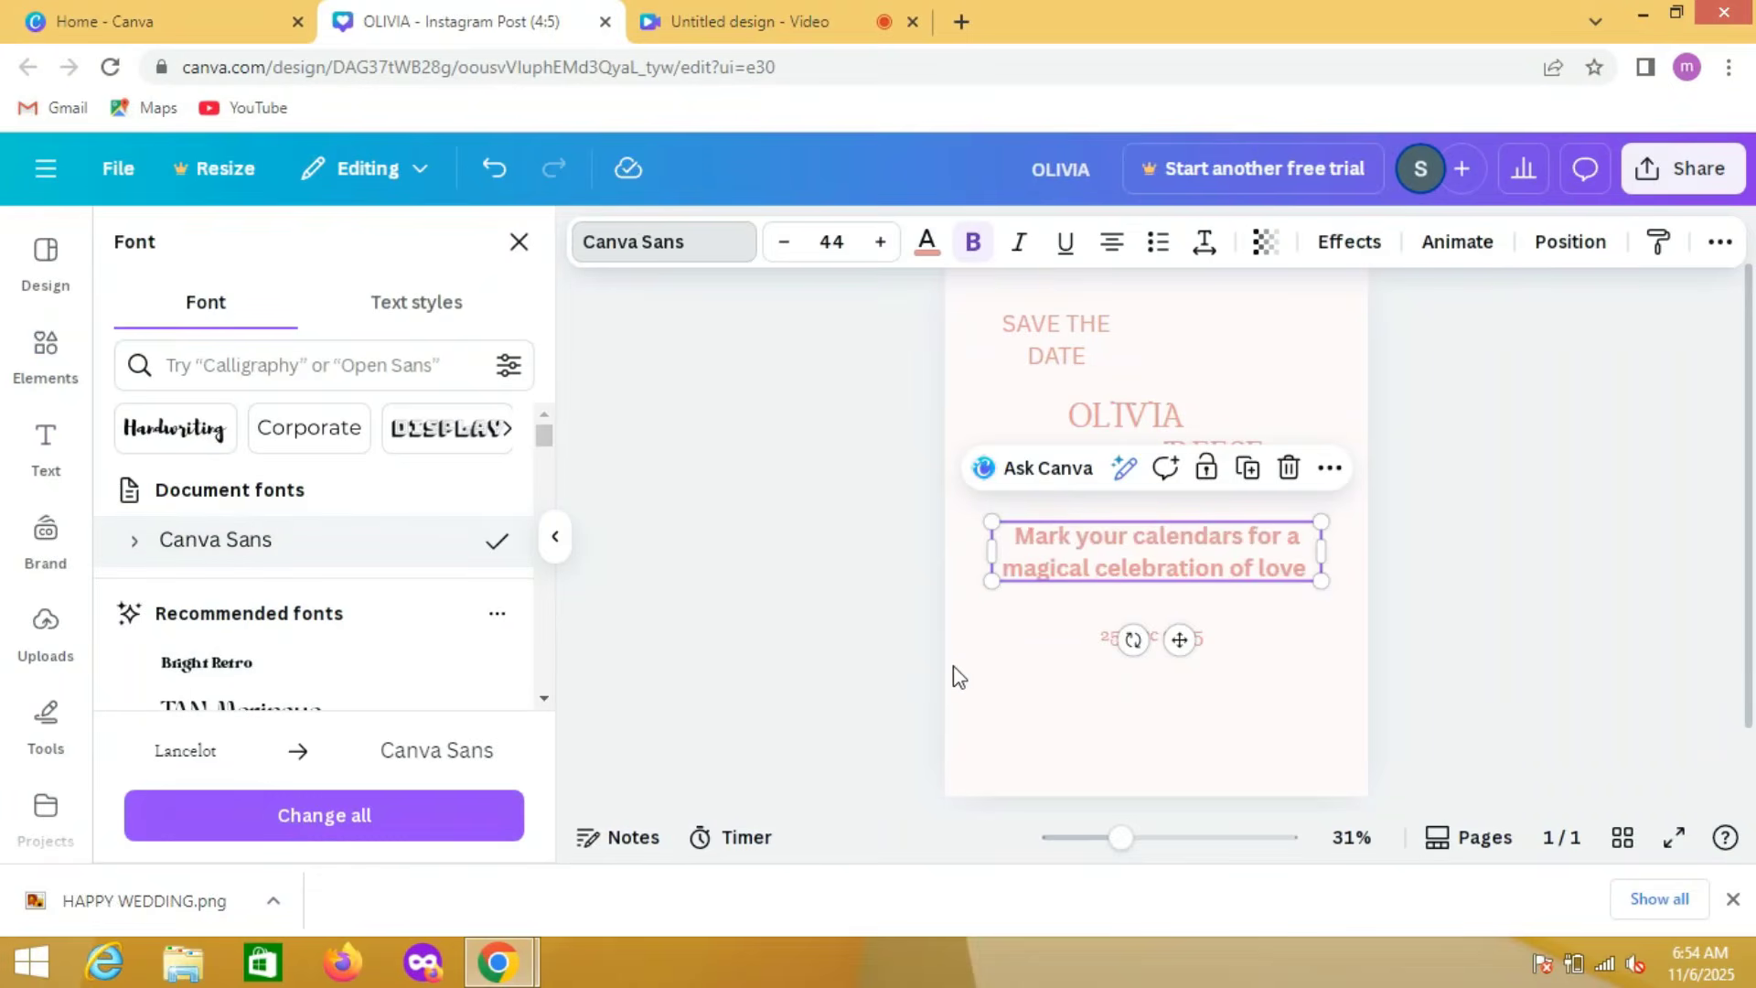
{"action": "left_click", "coordinate": [1095, 650]}
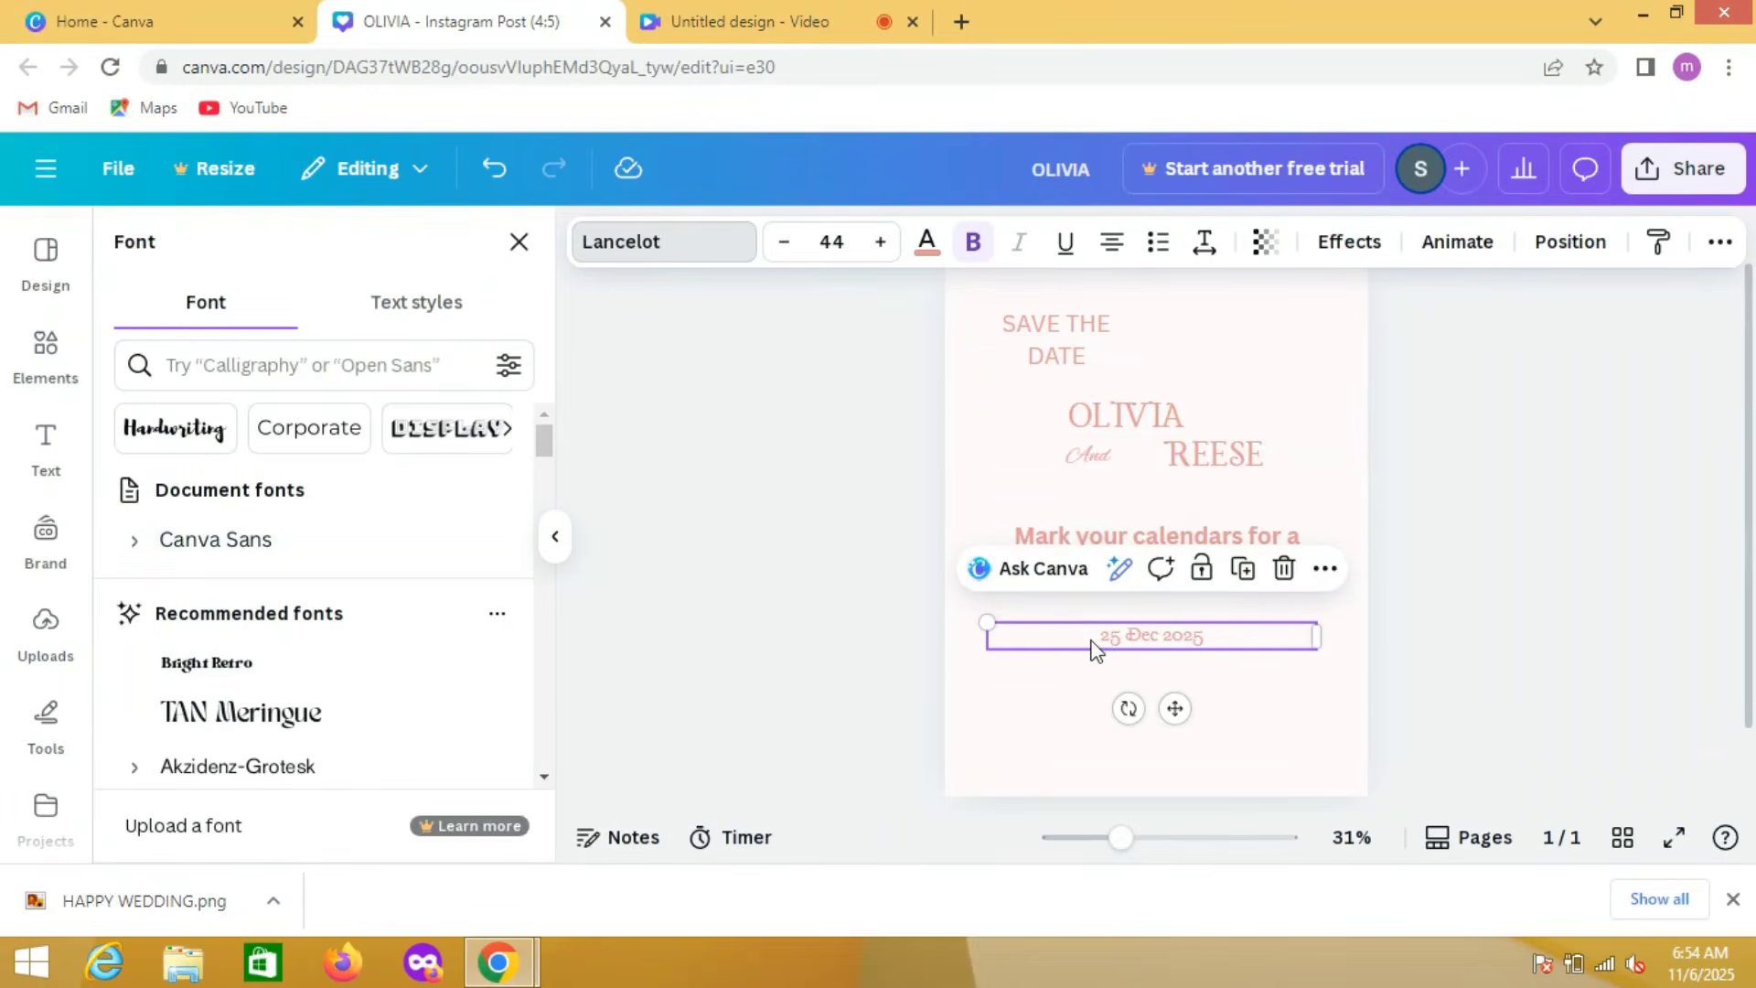
{"action": "left_click", "coordinate": [421, 563]}
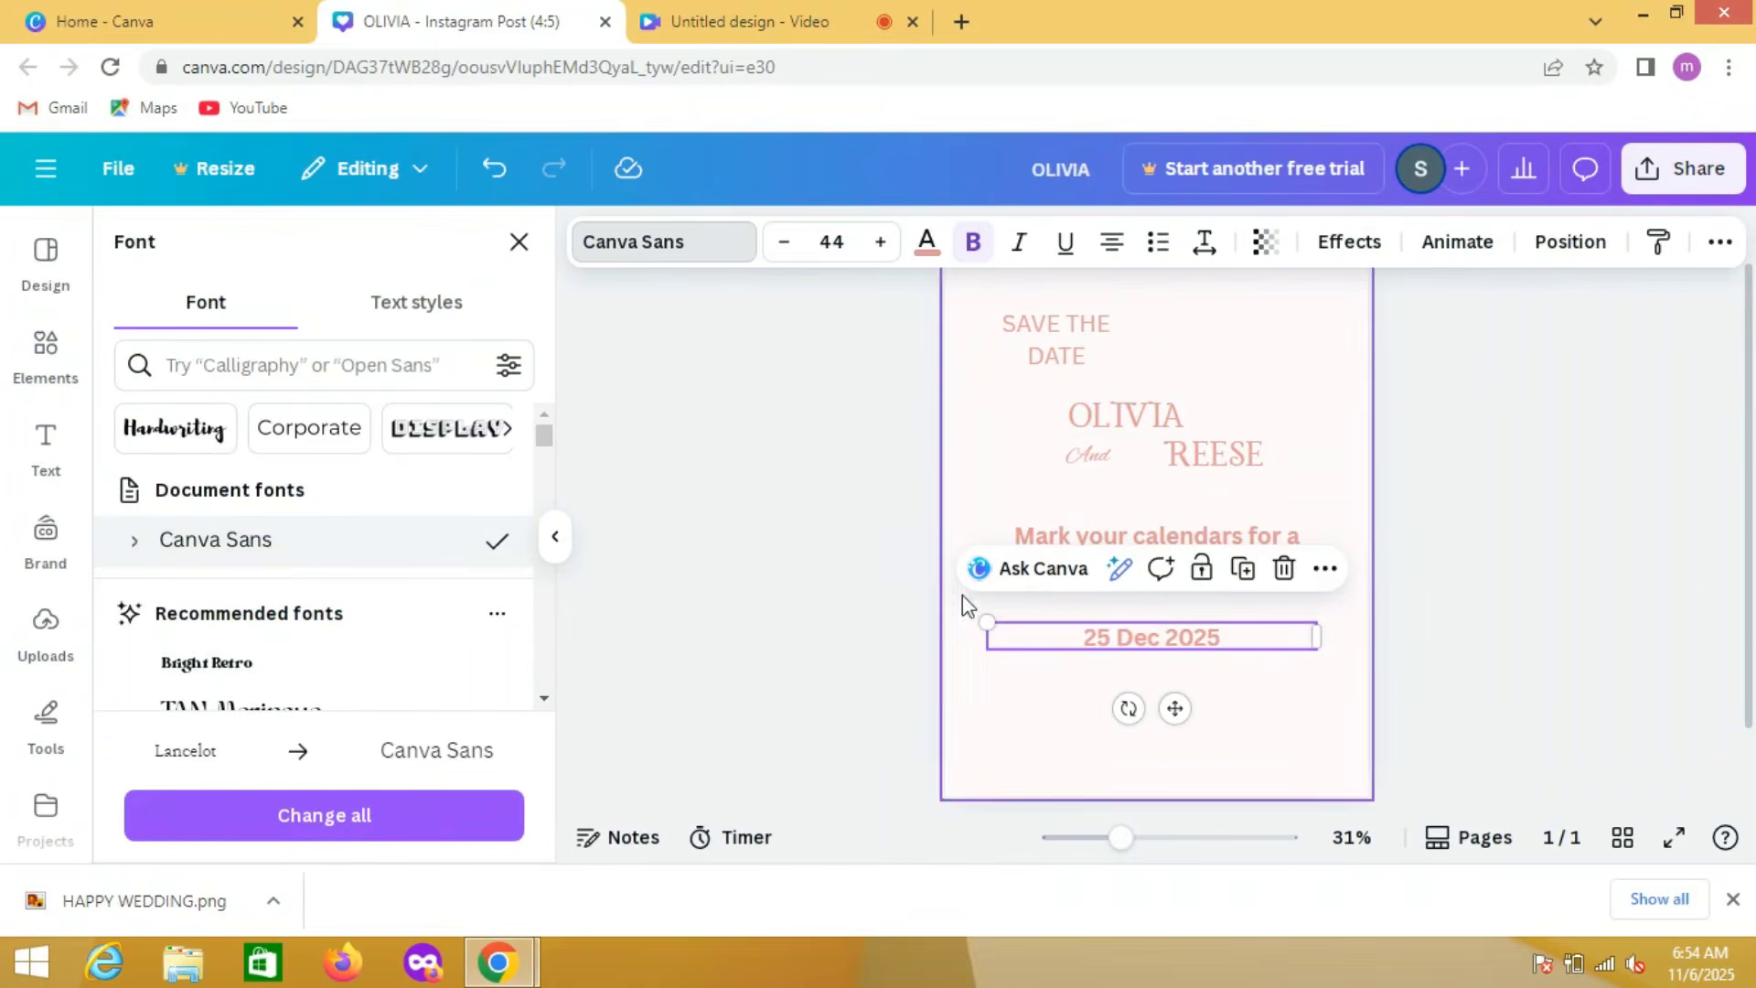
Step: Remove the bold formatting from the "Mark your calendars" text and from the date
{"action": "left_click", "coordinate": [1077, 531]}
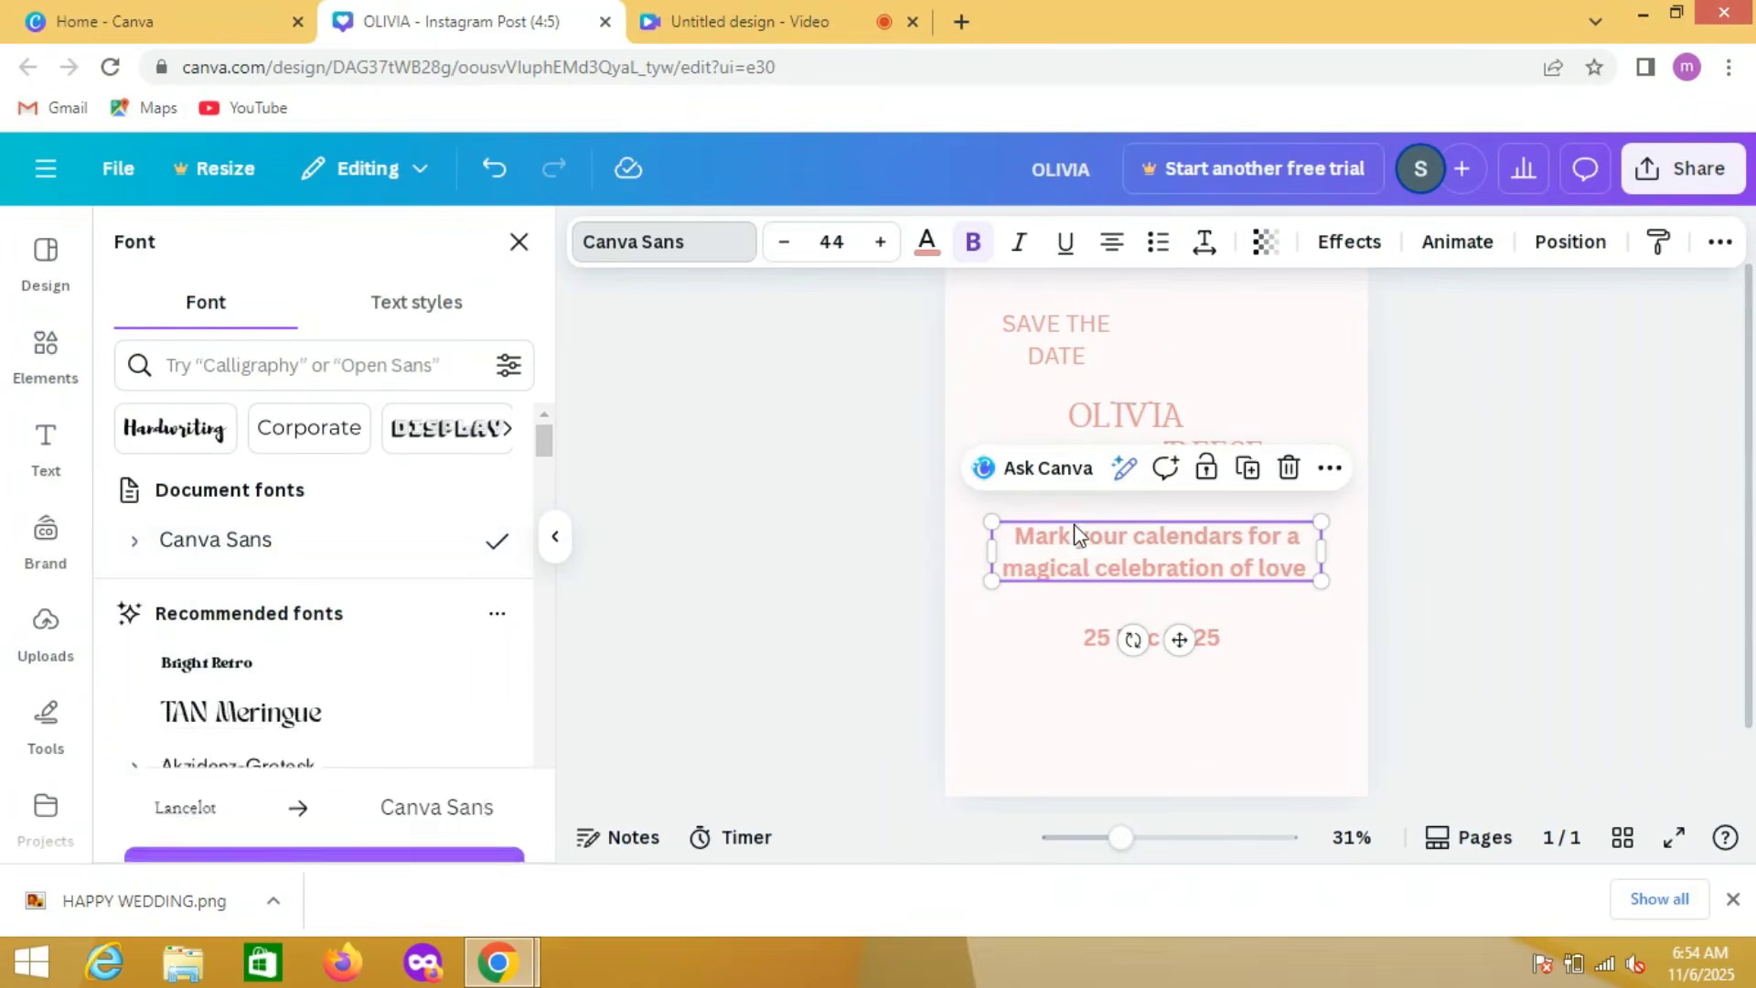
{"action": "left_click", "coordinate": [974, 241]}
{"action": "left_click", "coordinate": [1090, 631]}
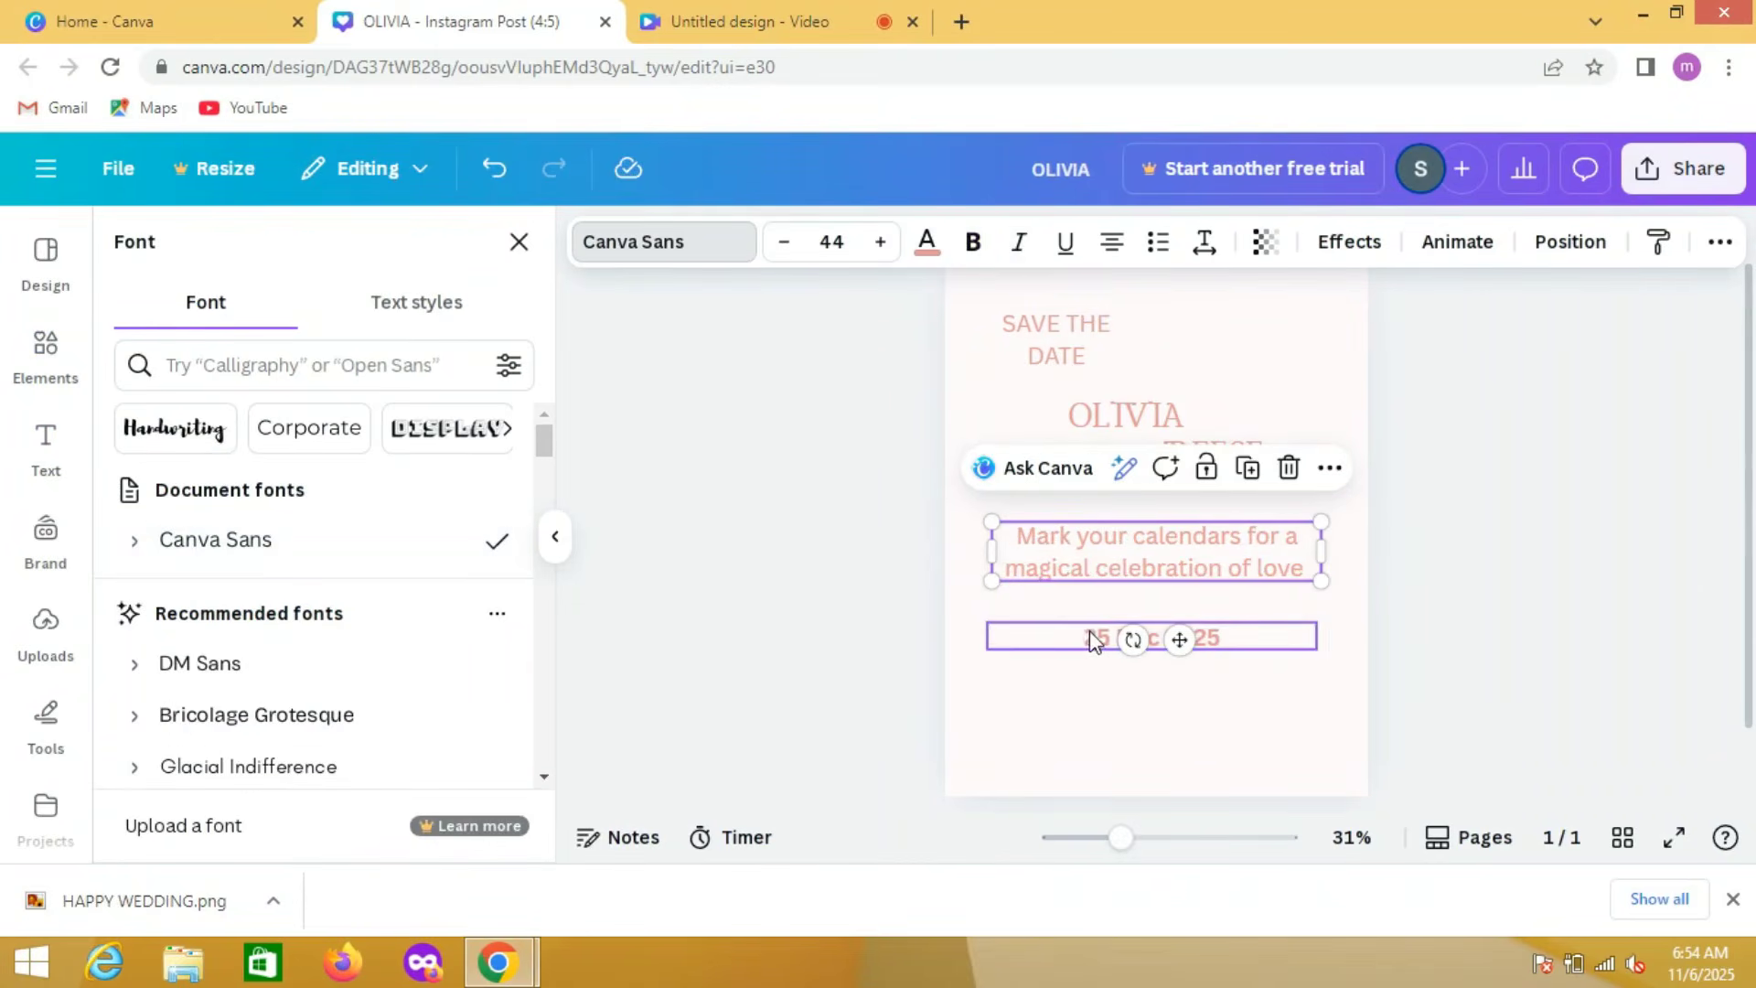
{"action": "left_click", "coordinate": [973, 242]}
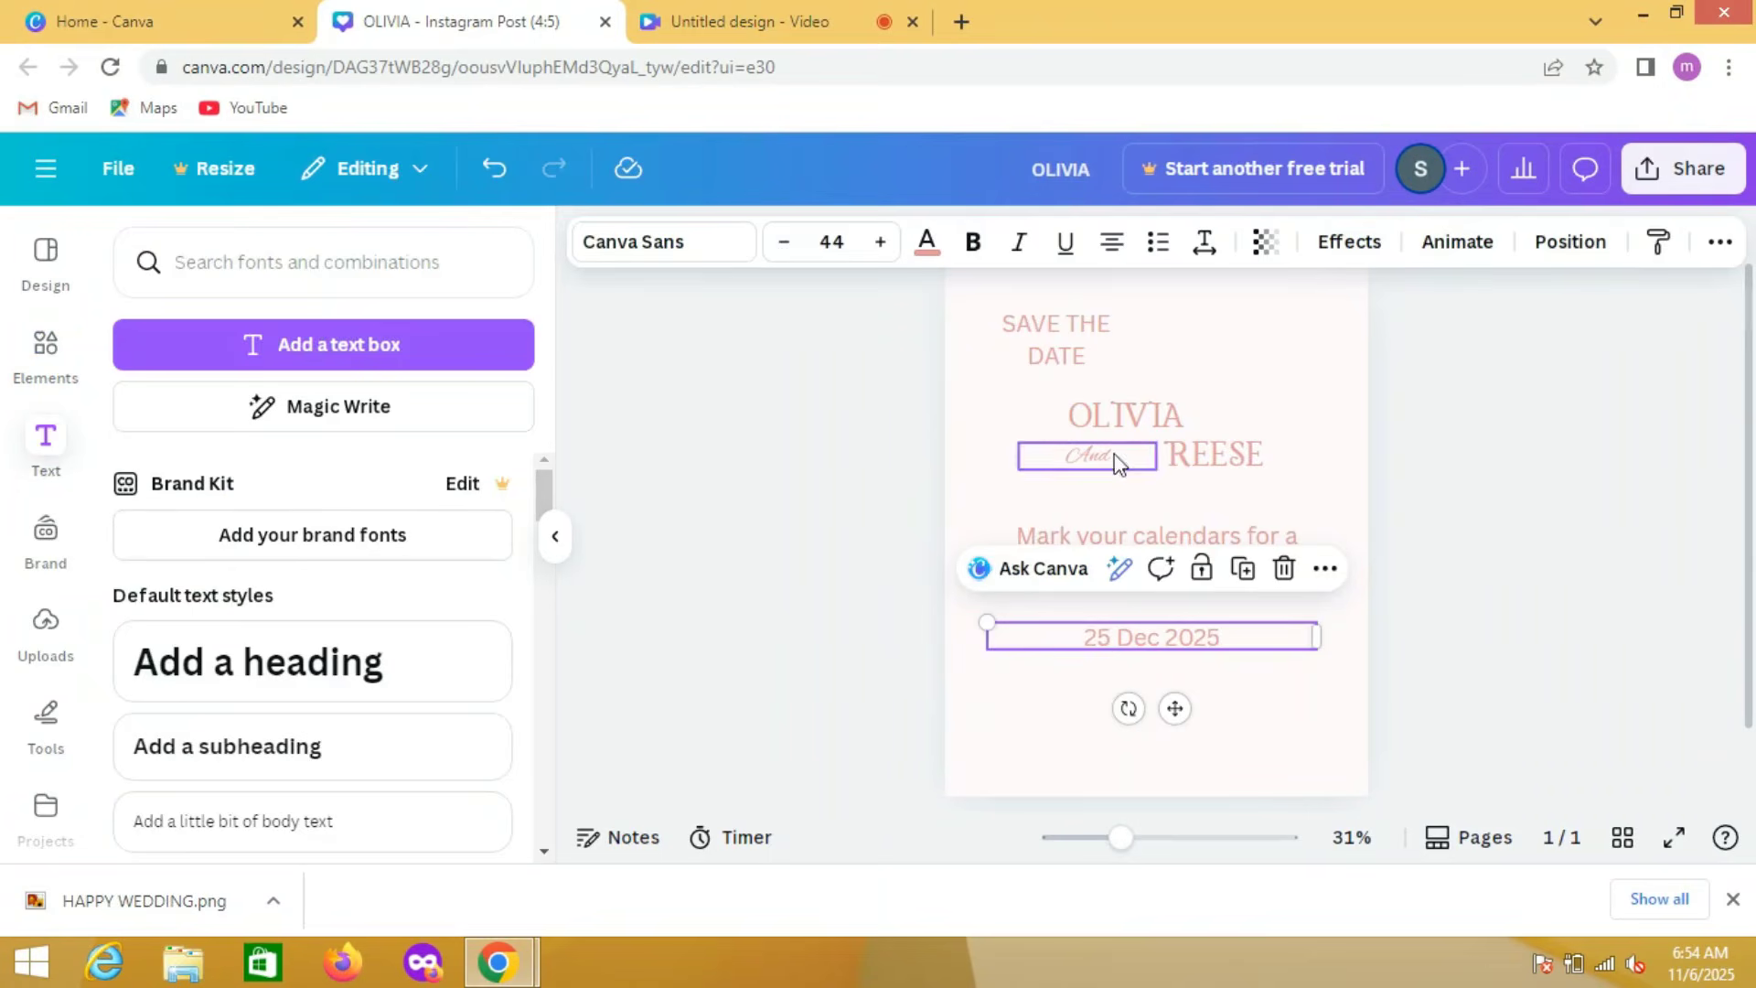
Step: Increase the font size of the first partner's name to 95
{"action": "left_click", "coordinate": [1125, 423]}
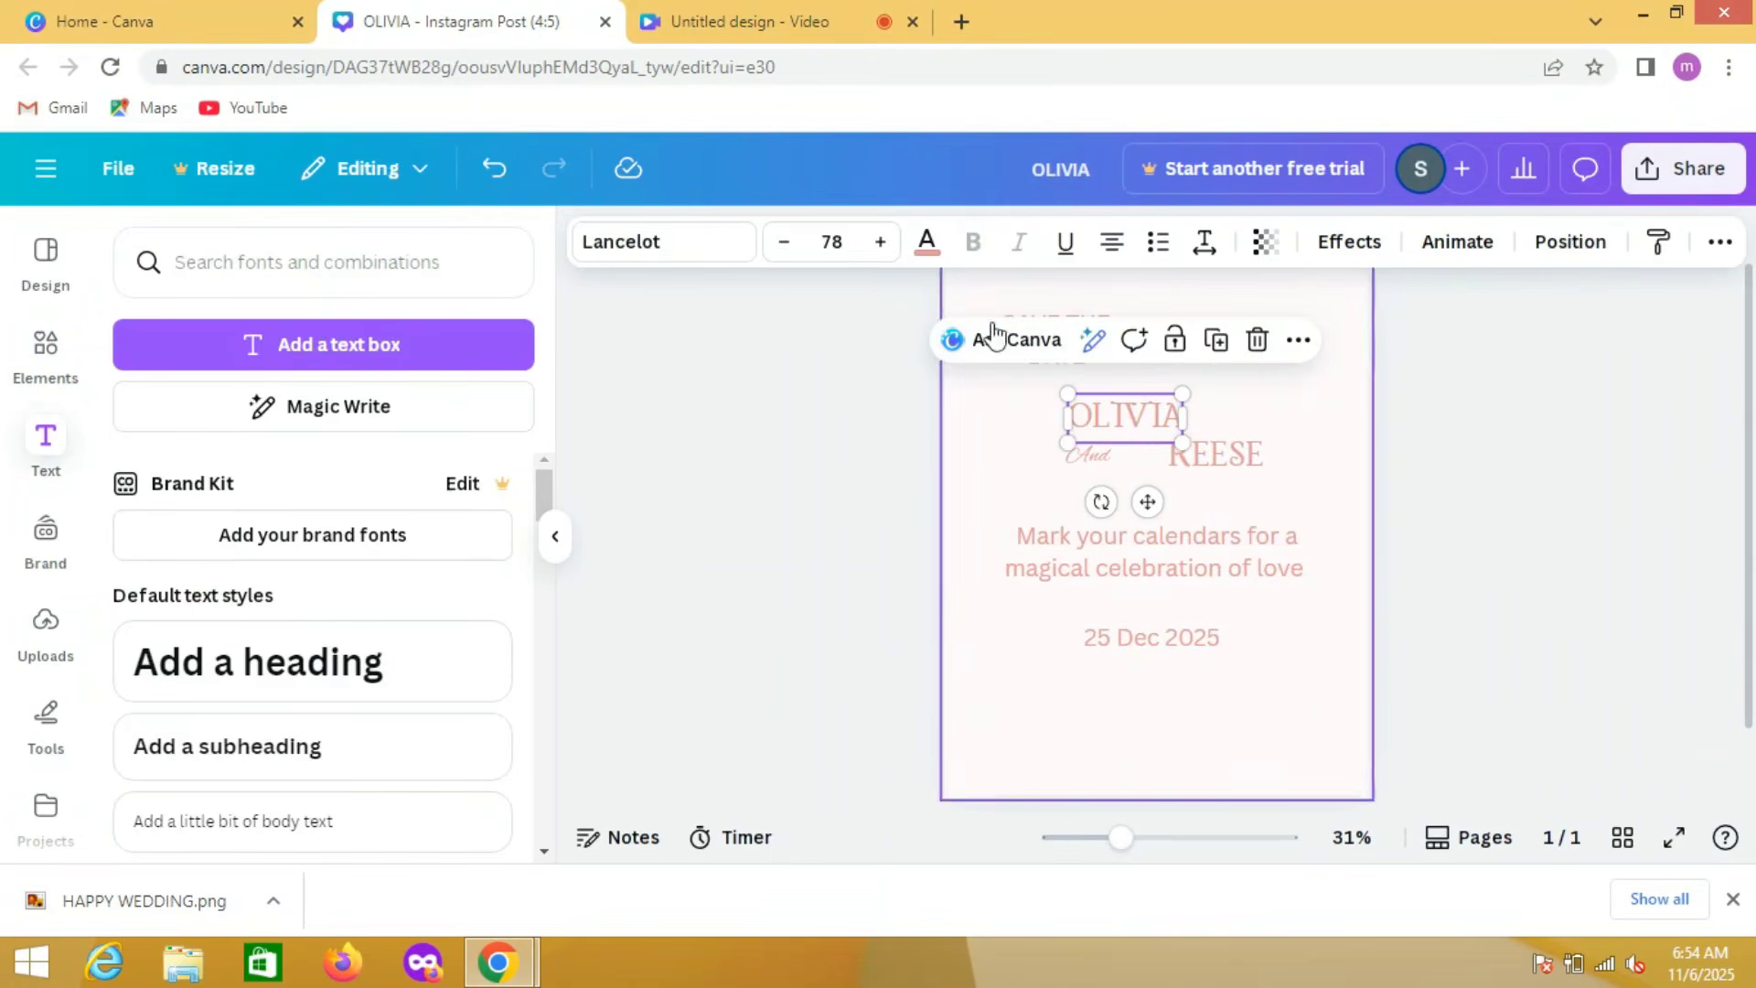
{"action": "left_click", "coordinate": [880, 243]}
{"action": "double_click", "coordinate": [880, 243]}
{"action": "double_click", "coordinate": [880, 242]}
{"action": "double_click", "coordinate": [880, 242]}
{"action": "double_click", "coordinate": [880, 243]}
{"action": "left_click", "coordinate": [880, 242]}
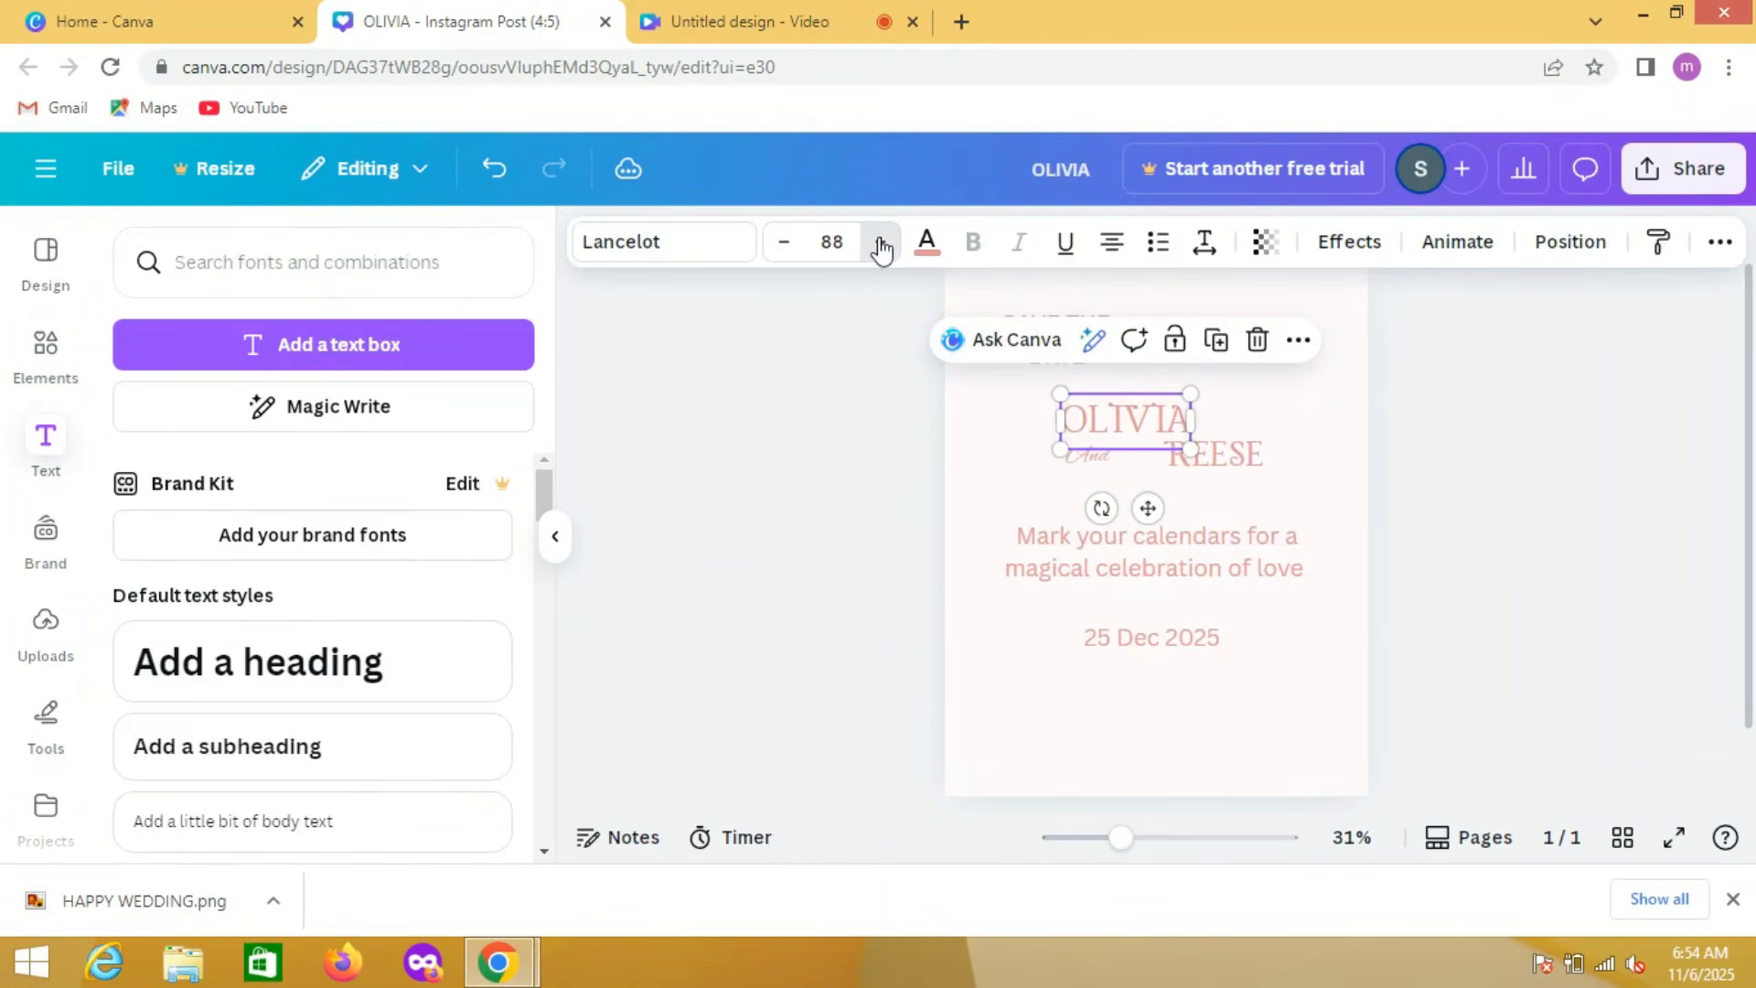
{"action": "left_click", "coordinate": [880, 243]}
{"action": "double_click", "coordinate": [880, 243]}
{"action": "double_click", "coordinate": [880, 242]}
{"action": "double_click", "coordinate": [880, 243]}
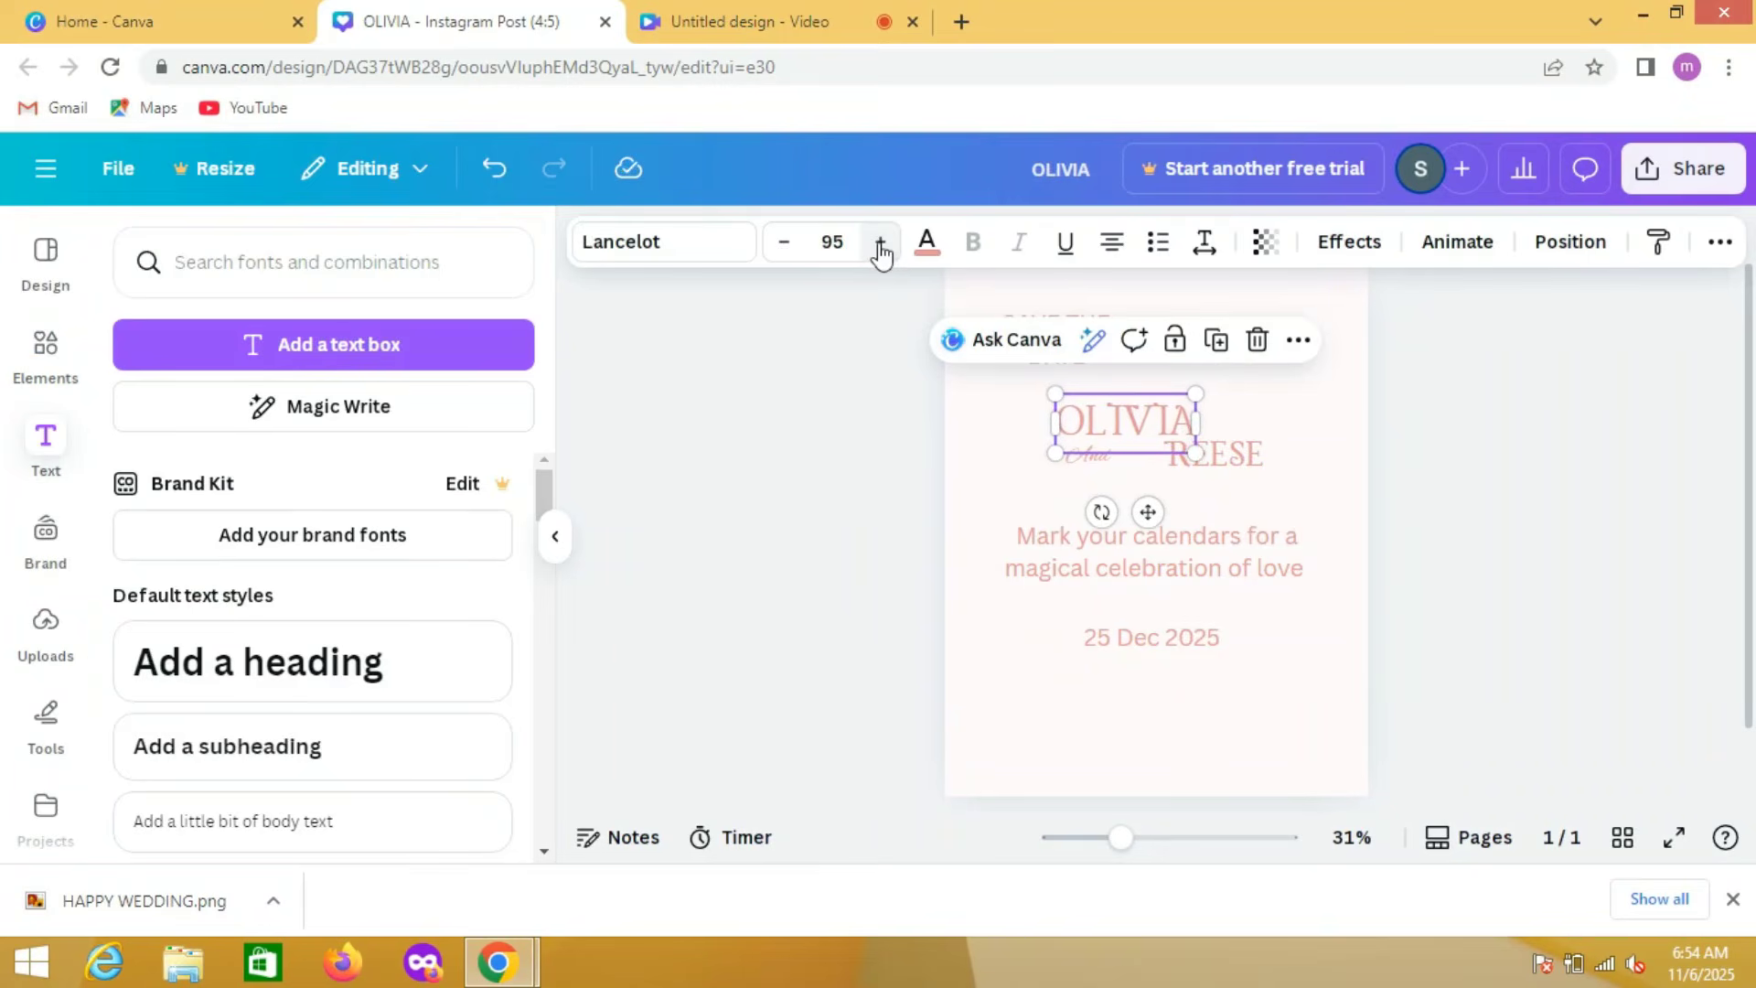
Step: Increase the font size of the second partner's name to 95
{"action": "left_click", "coordinate": [1217, 457]}
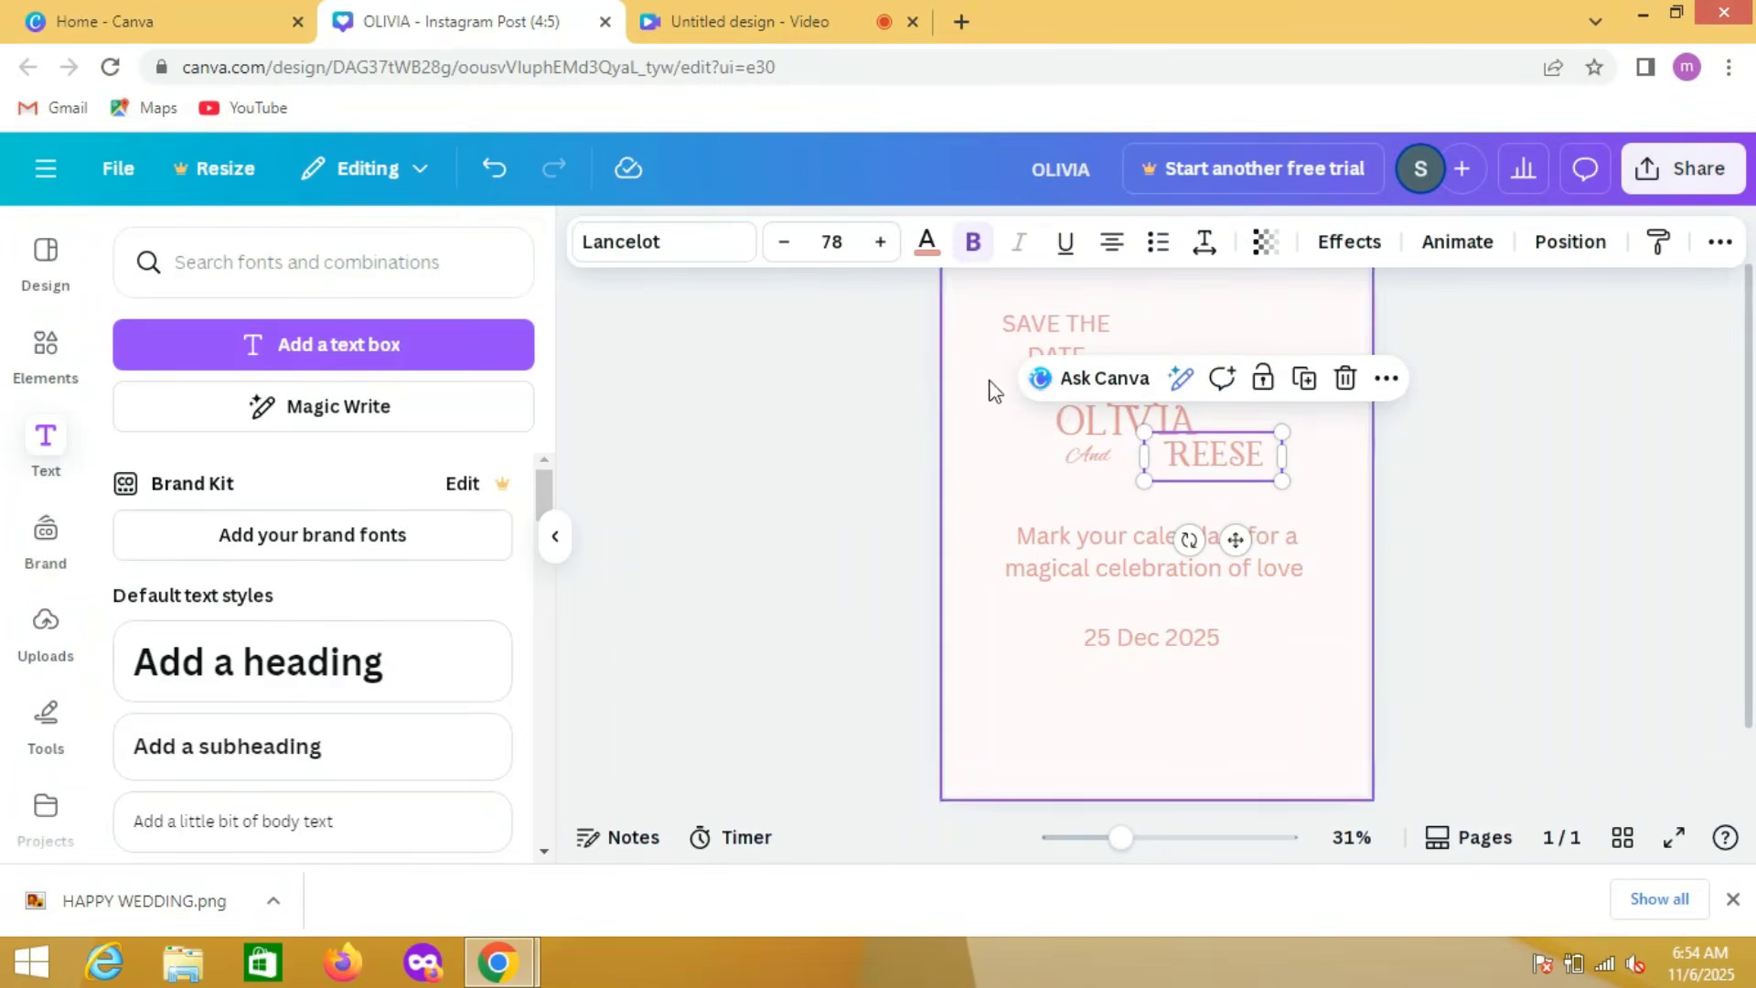
{"action": "left_click", "coordinate": [880, 242]}
{"action": "double_click", "coordinate": [880, 242]}
{"action": "left_click", "coordinate": [880, 242]}
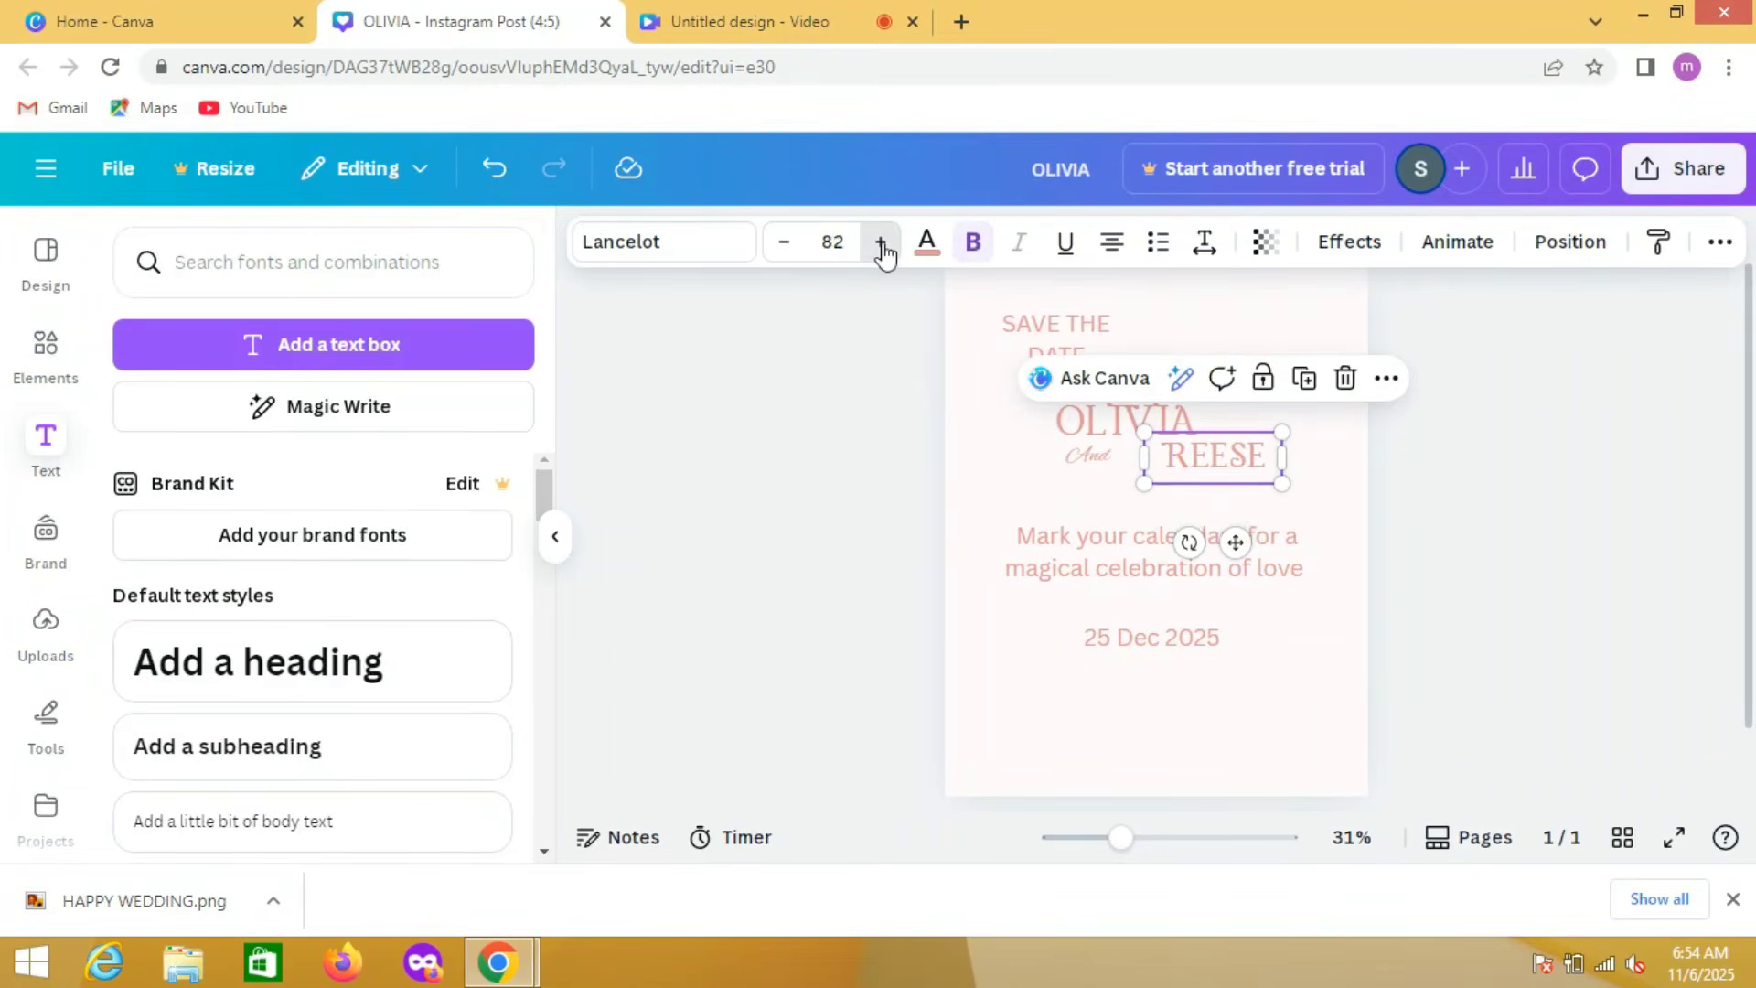
{"action": "triple_click", "coordinate": [880, 243]}
{"action": "triple_click", "coordinate": [880, 243]}
{"action": "double_click", "coordinate": [880, 242]}
{"action": "triple_click", "coordinate": [880, 243]}
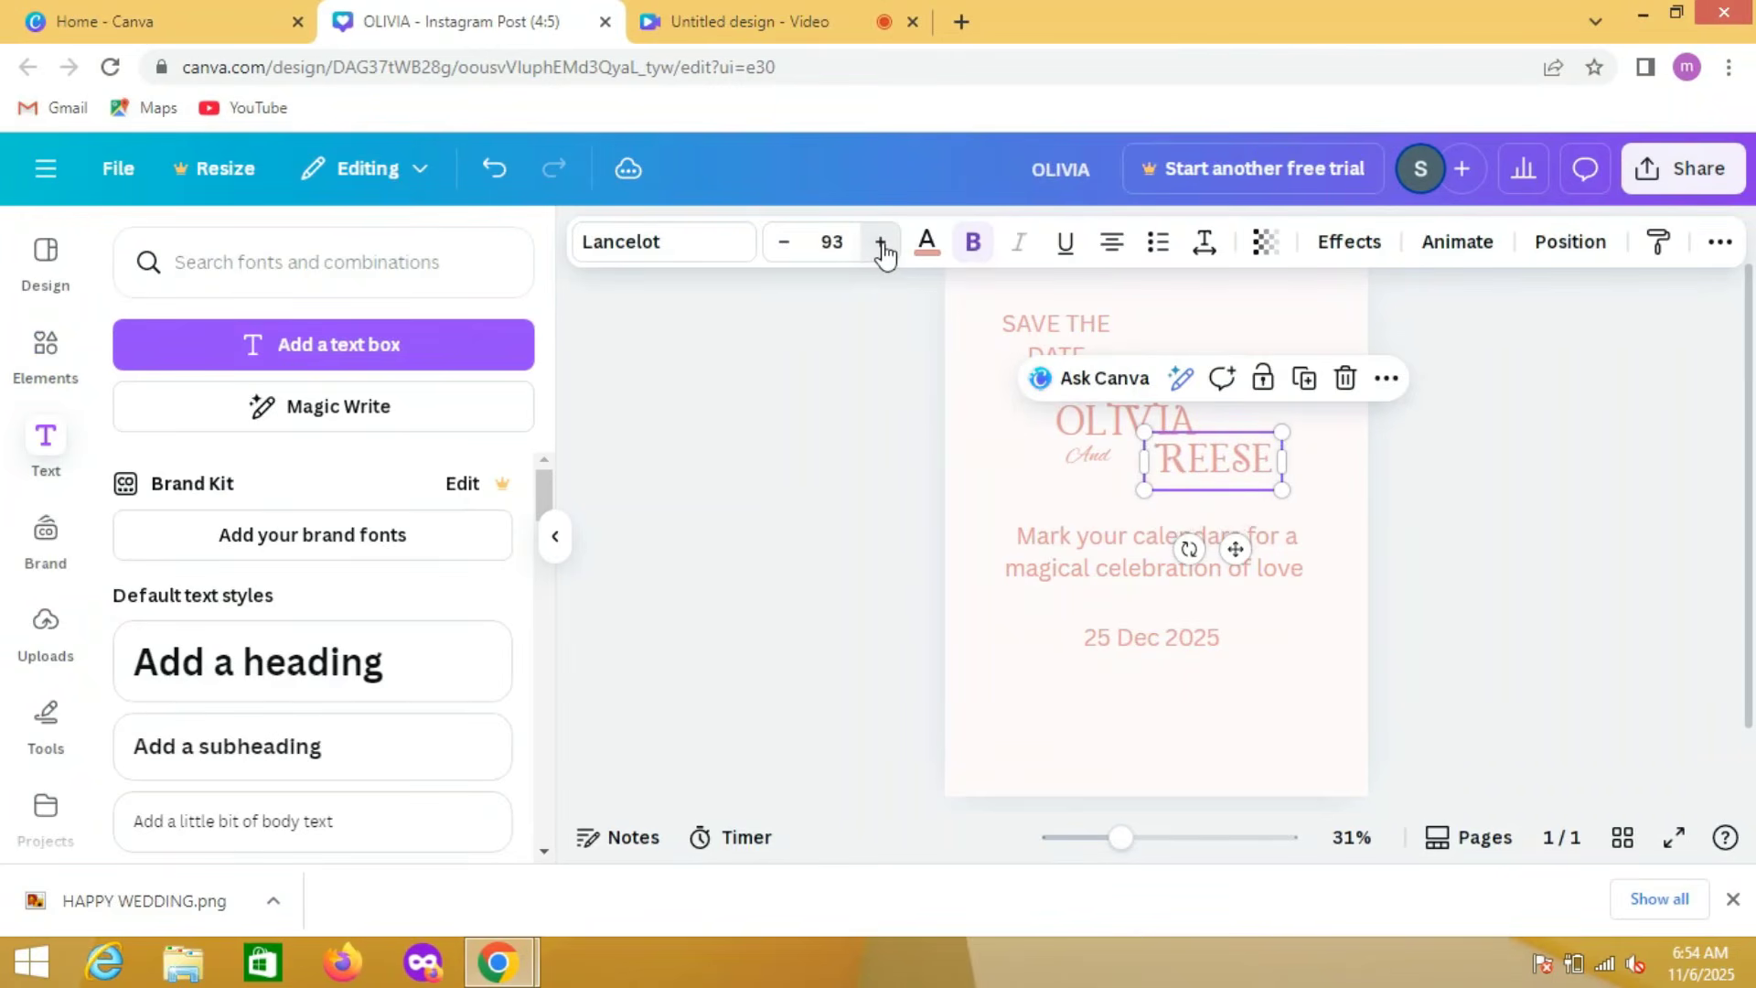
{"action": "left_click", "coordinate": [880, 242]}
{"action": "left_click", "coordinate": [880, 242]}
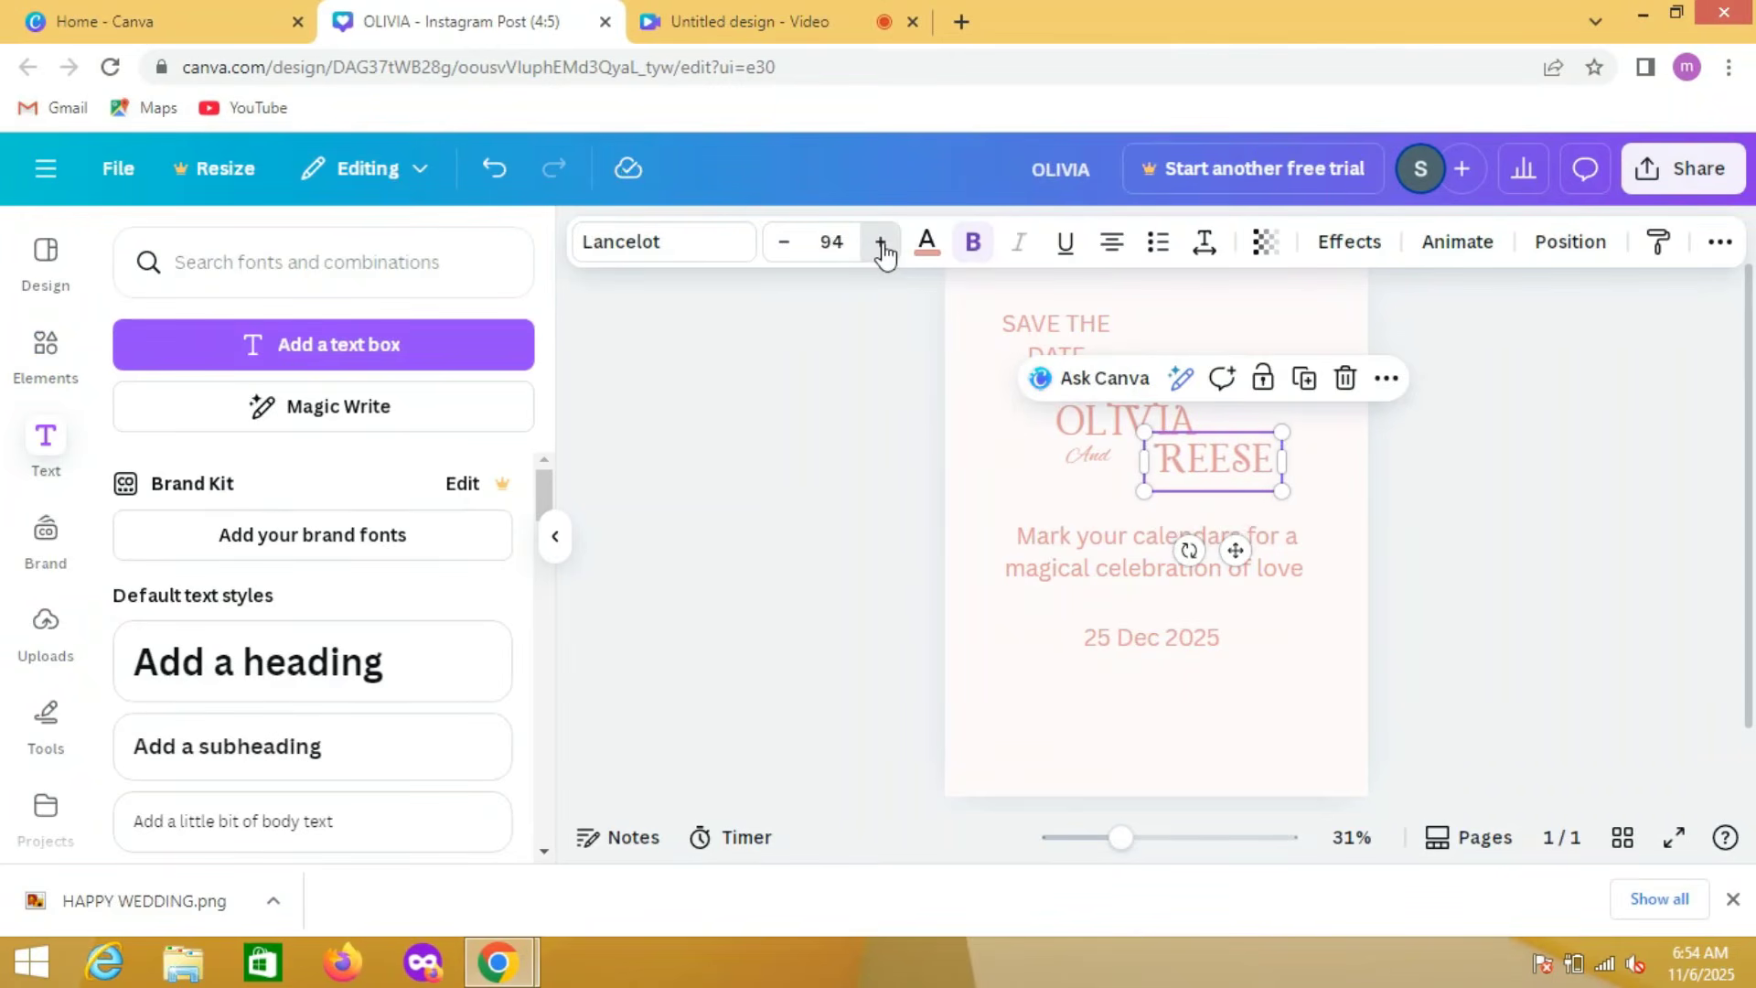
{"action": "left_click", "coordinate": [860, 542]}
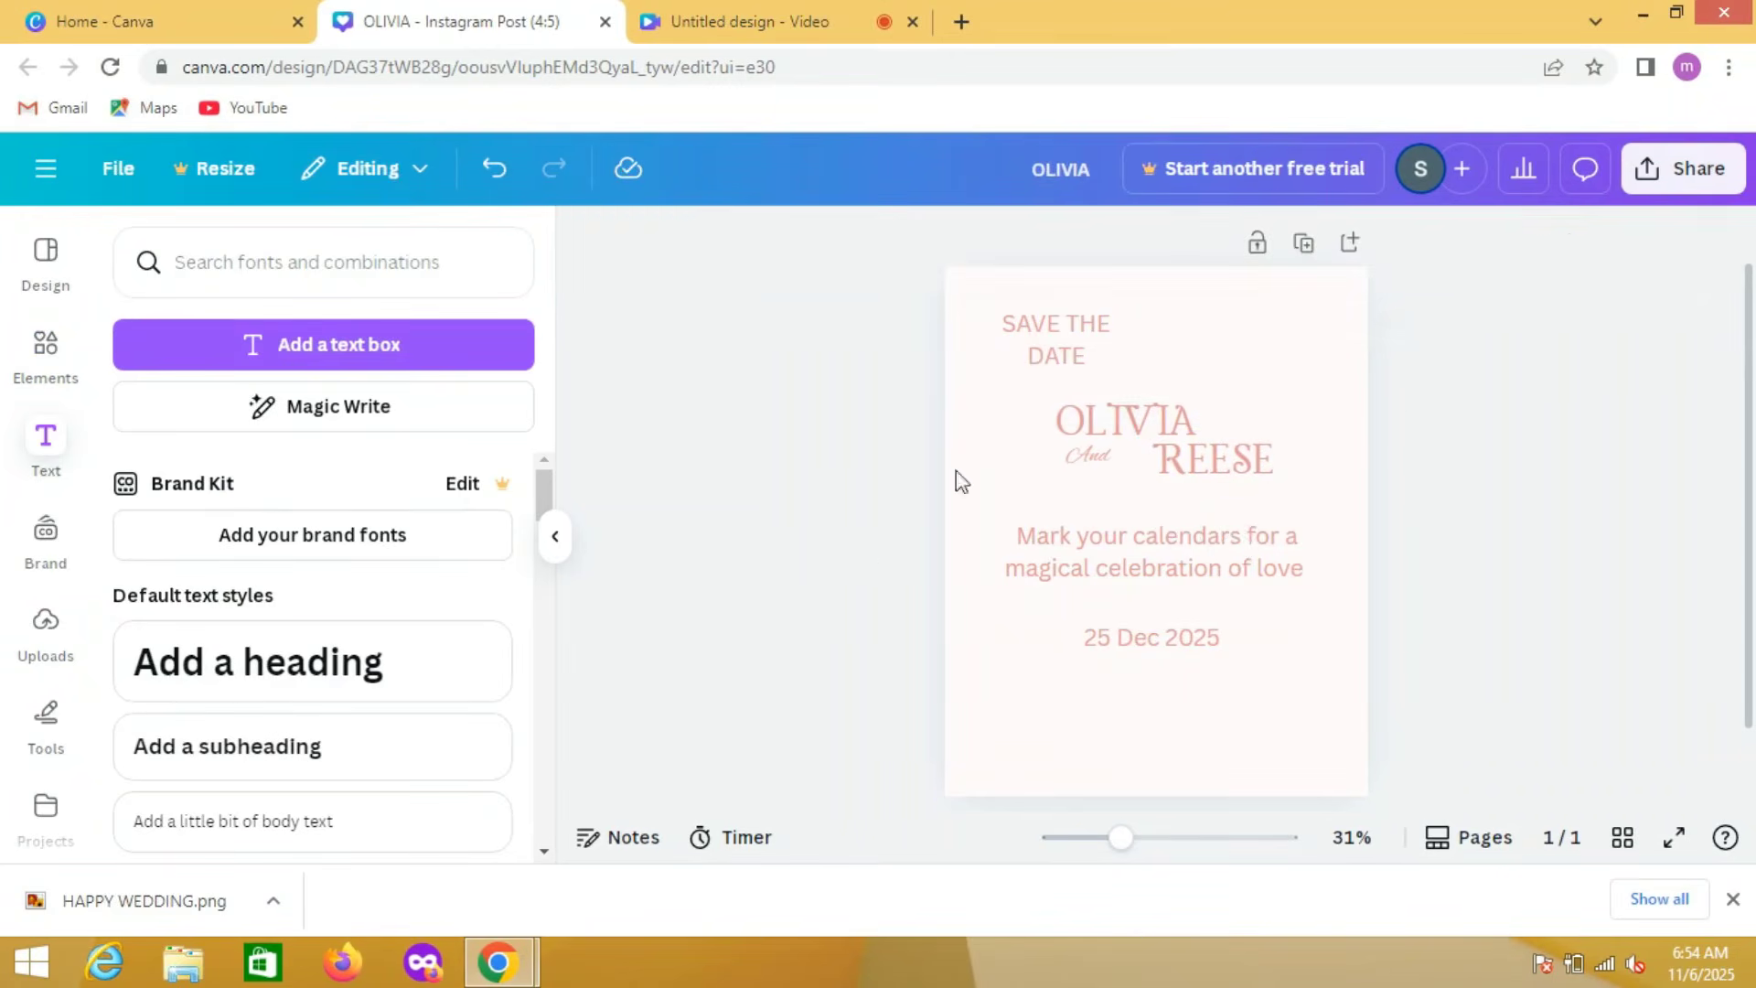
Step: Shift the "And" text slightly down toward the second partner's name and set its font size to 51
{"action": "left_click", "coordinate": [1100, 469]}
{"action": "left_click_drag", "start_coordinate": [1101, 471], "coordinate": [1113, 482]}
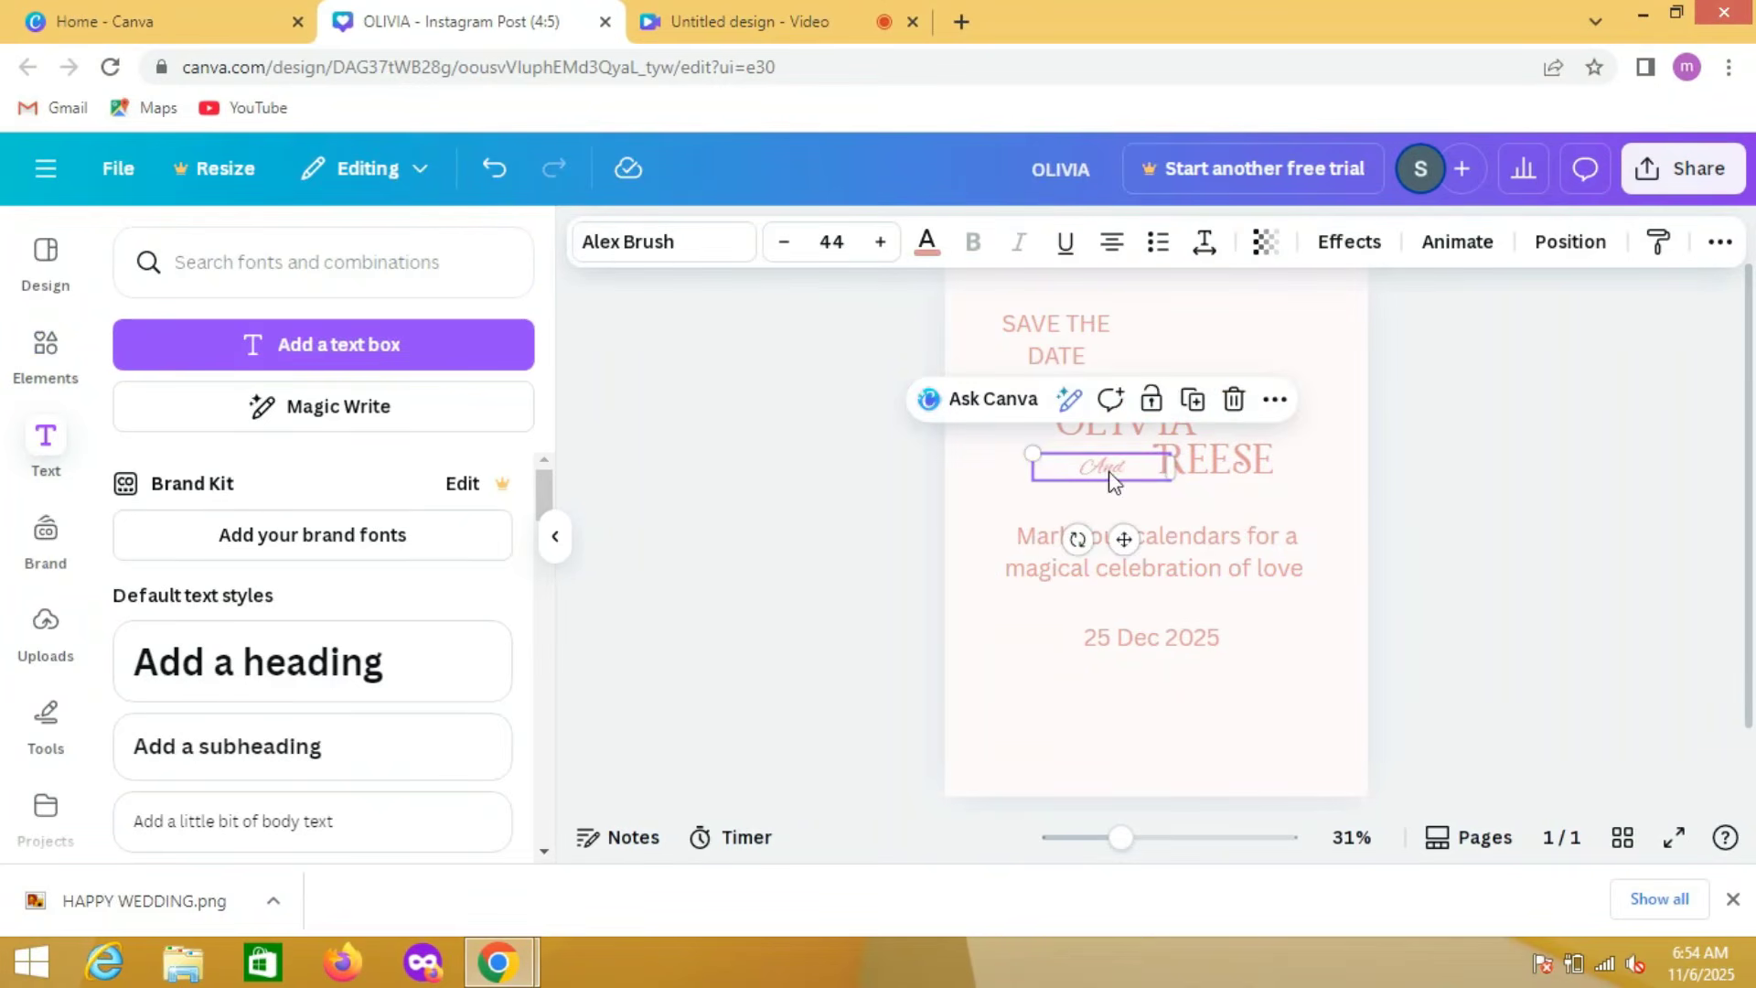
{"action": "left_click", "coordinate": [880, 243]}
{"action": "left_click", "coordinate": [880, 242]}
{"action": "left_click", "coordinate": [880, 242]}
{"action": "left_click", "coordinate": [880, 242]}
{"action": "left_click", "coordinate": [880, 242]}
{"action": "left_click", "coordinate": [880, 243]}
{"action": "left_click", "coordinate": [880, 243]}
{"action": "left_click", "coordinate": [880, 243]}
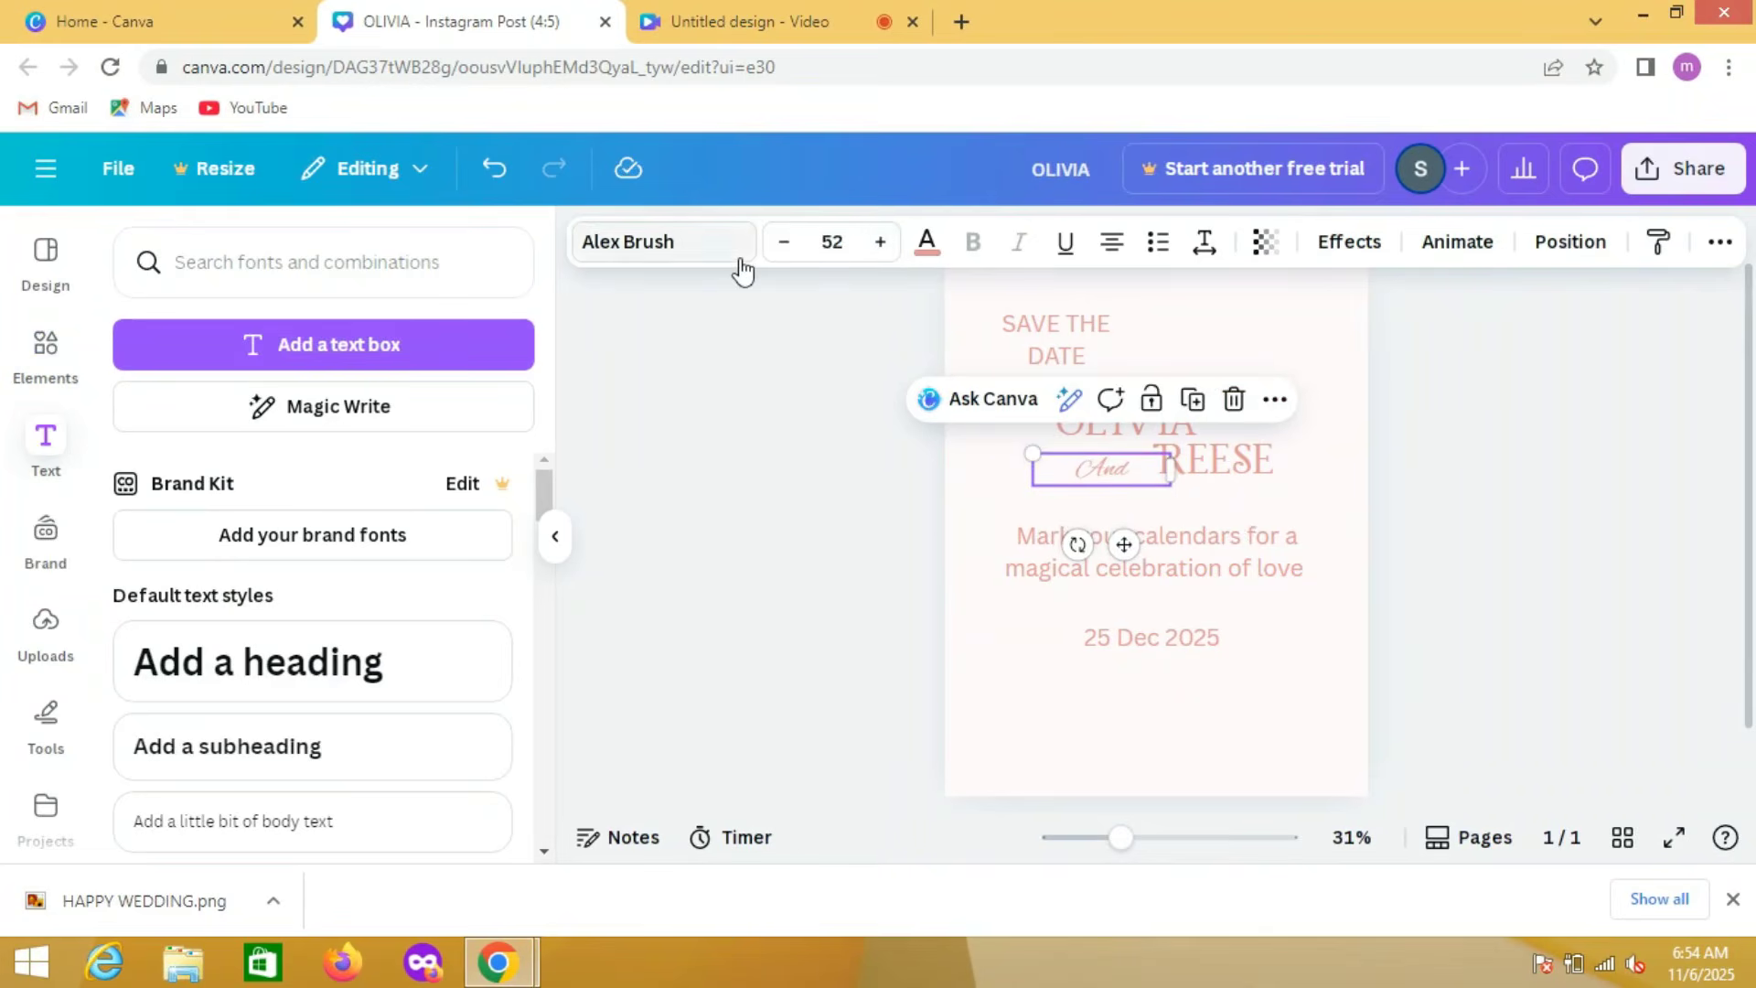
{"action": "left_click", "coordinate": [784, 243]}
{"action": "left_click", "coordinate": [779, 427]}
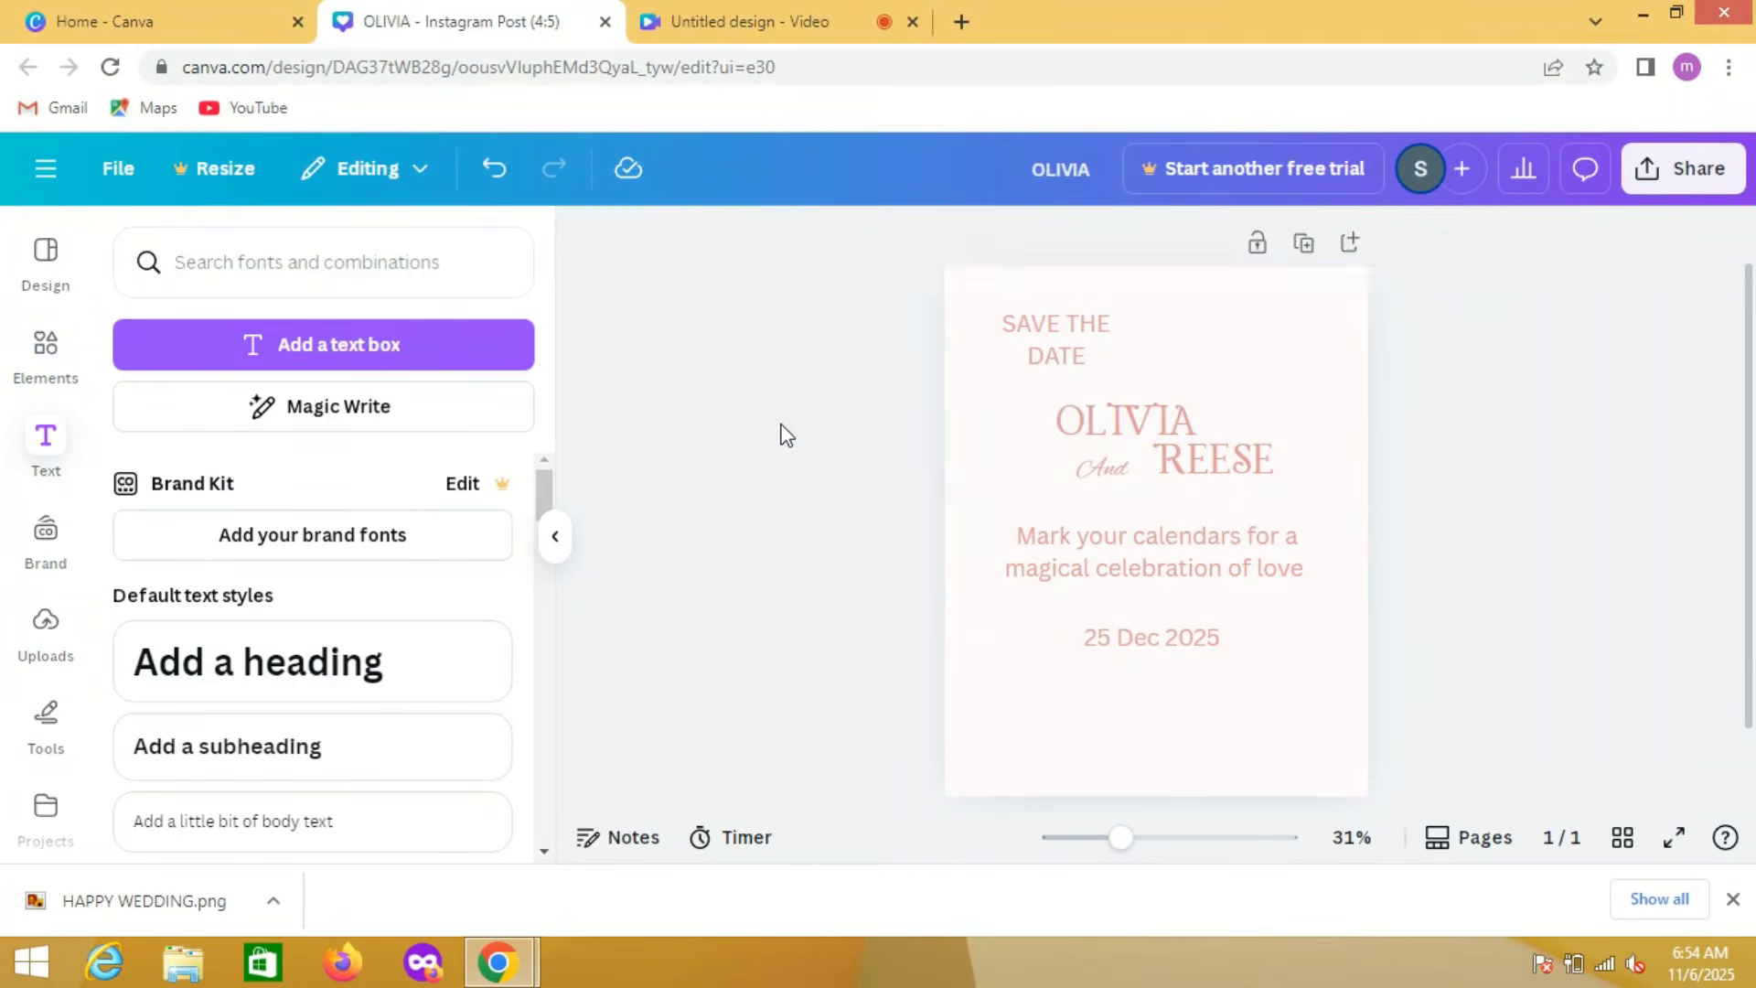
Step: Move the "And" text slightly away from the second partner's name and enlarge it to font size 67
{"action": "left_click", "coordinate": [1119, 485]}
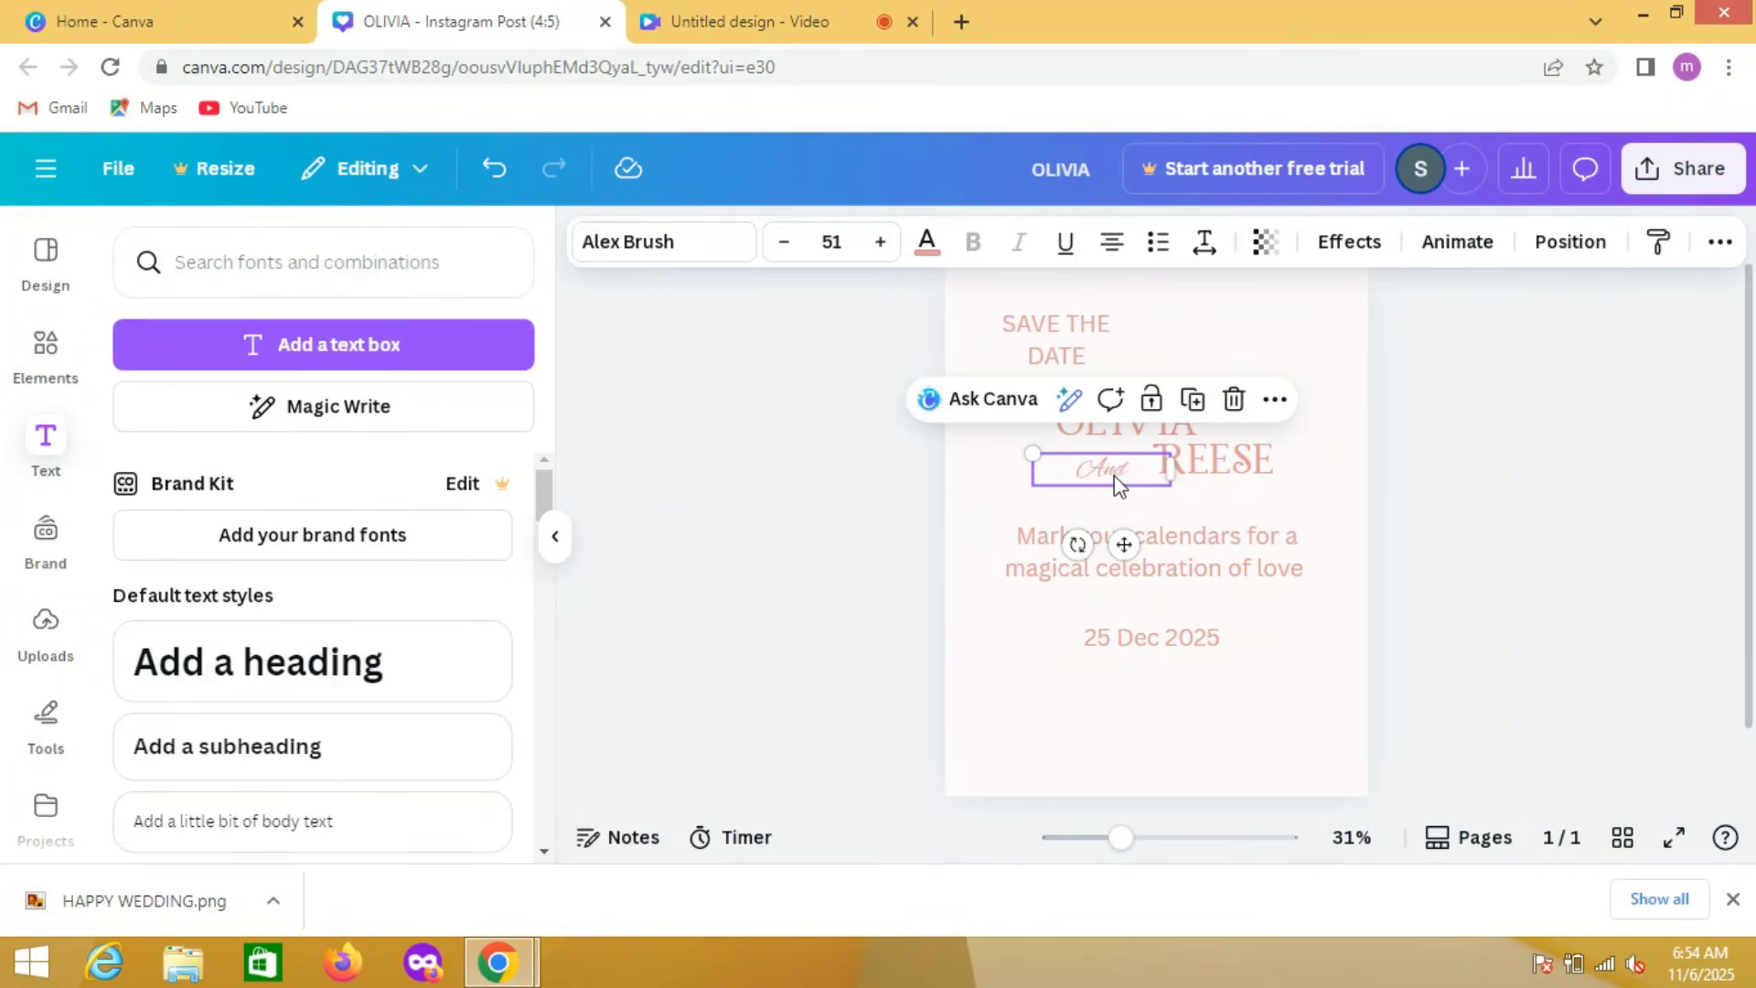
{"action": "left_click_drag", "start_coordinate": [1118, 484], "coordinate": [1105, 474]}
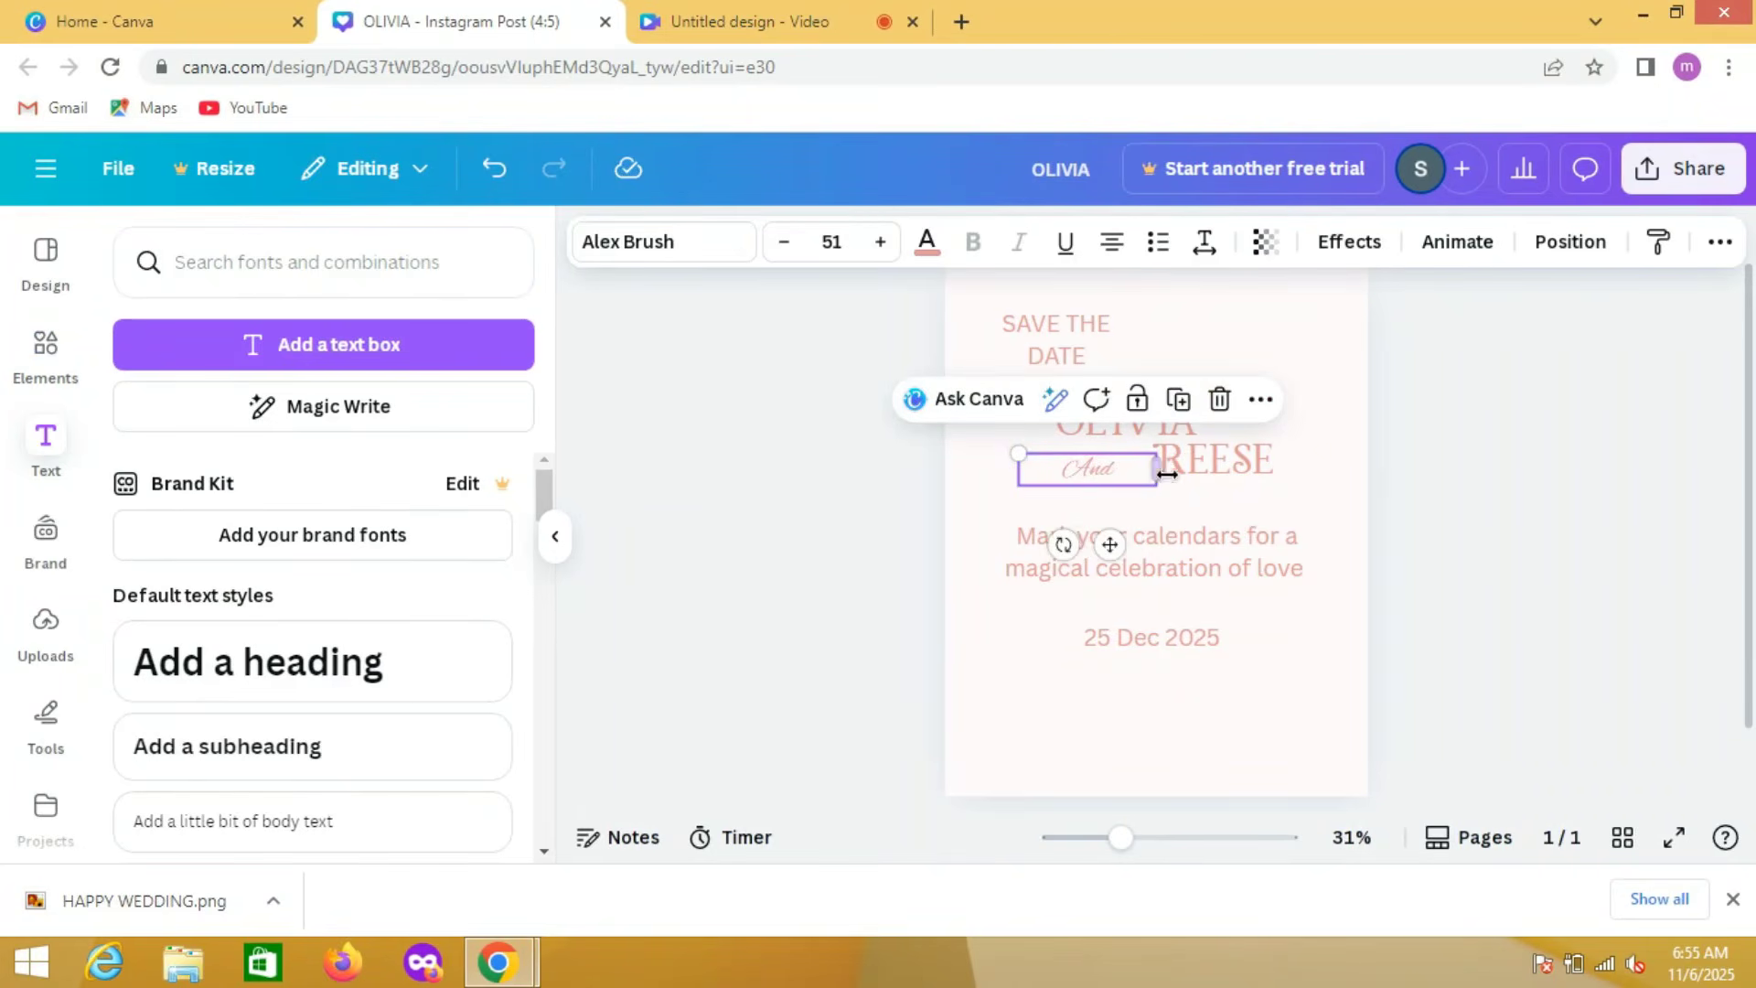
{"action": "left_click", "coordinate": [1193, 479]}
{"action": "left_click", "coordinate": [1102, 476]}
{"action": "left_click", "coordinate": [881, 242]}
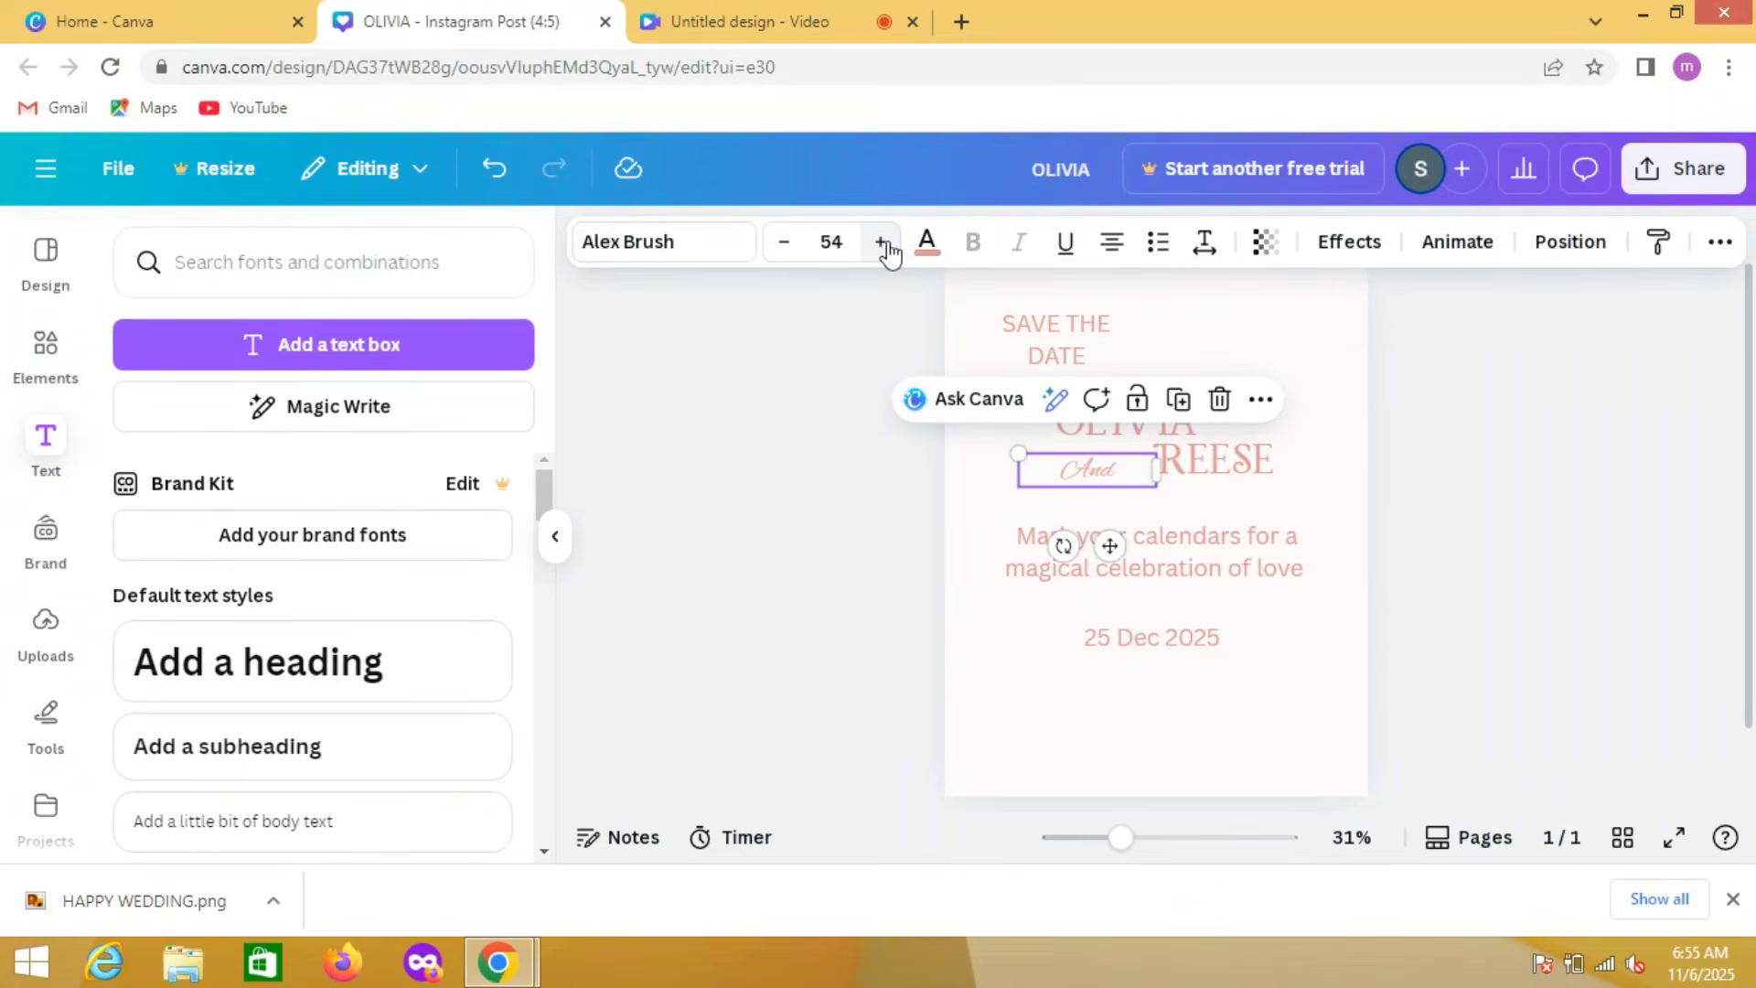
{"action": "left_click", "coordinate": [882, 243]}
{"action": "left_click", "coordinate": [881, 242]}
{"action": "left_click", "coordinate": [882, 243]}
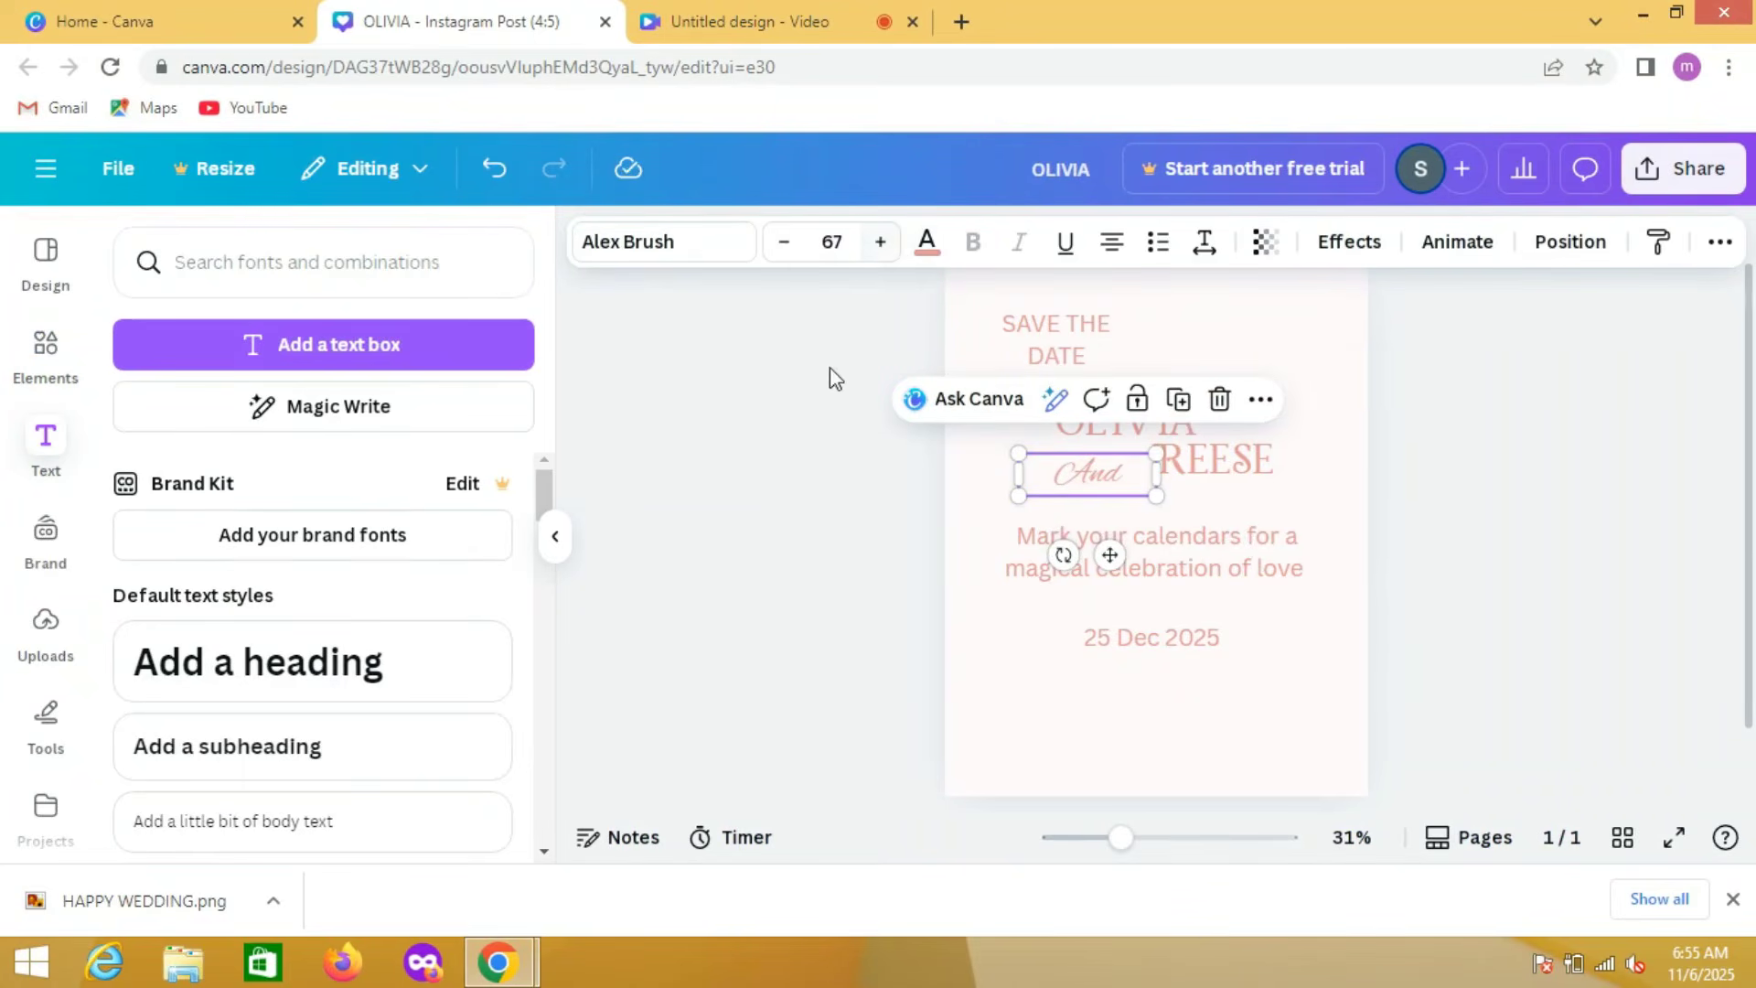
{"action": "left_click", "coordinate": [795, 431]}
Step: Raise the "And" text so it sits level with the second partner's name
{"action": "left_click", "coordinate": [1094, 474]}
{"action": "left_click_drag", "start_coordinate": [1095, 474], "coordinate": [1102, 459]}
{"action": "left_click", "coordinate": [849, 554]}
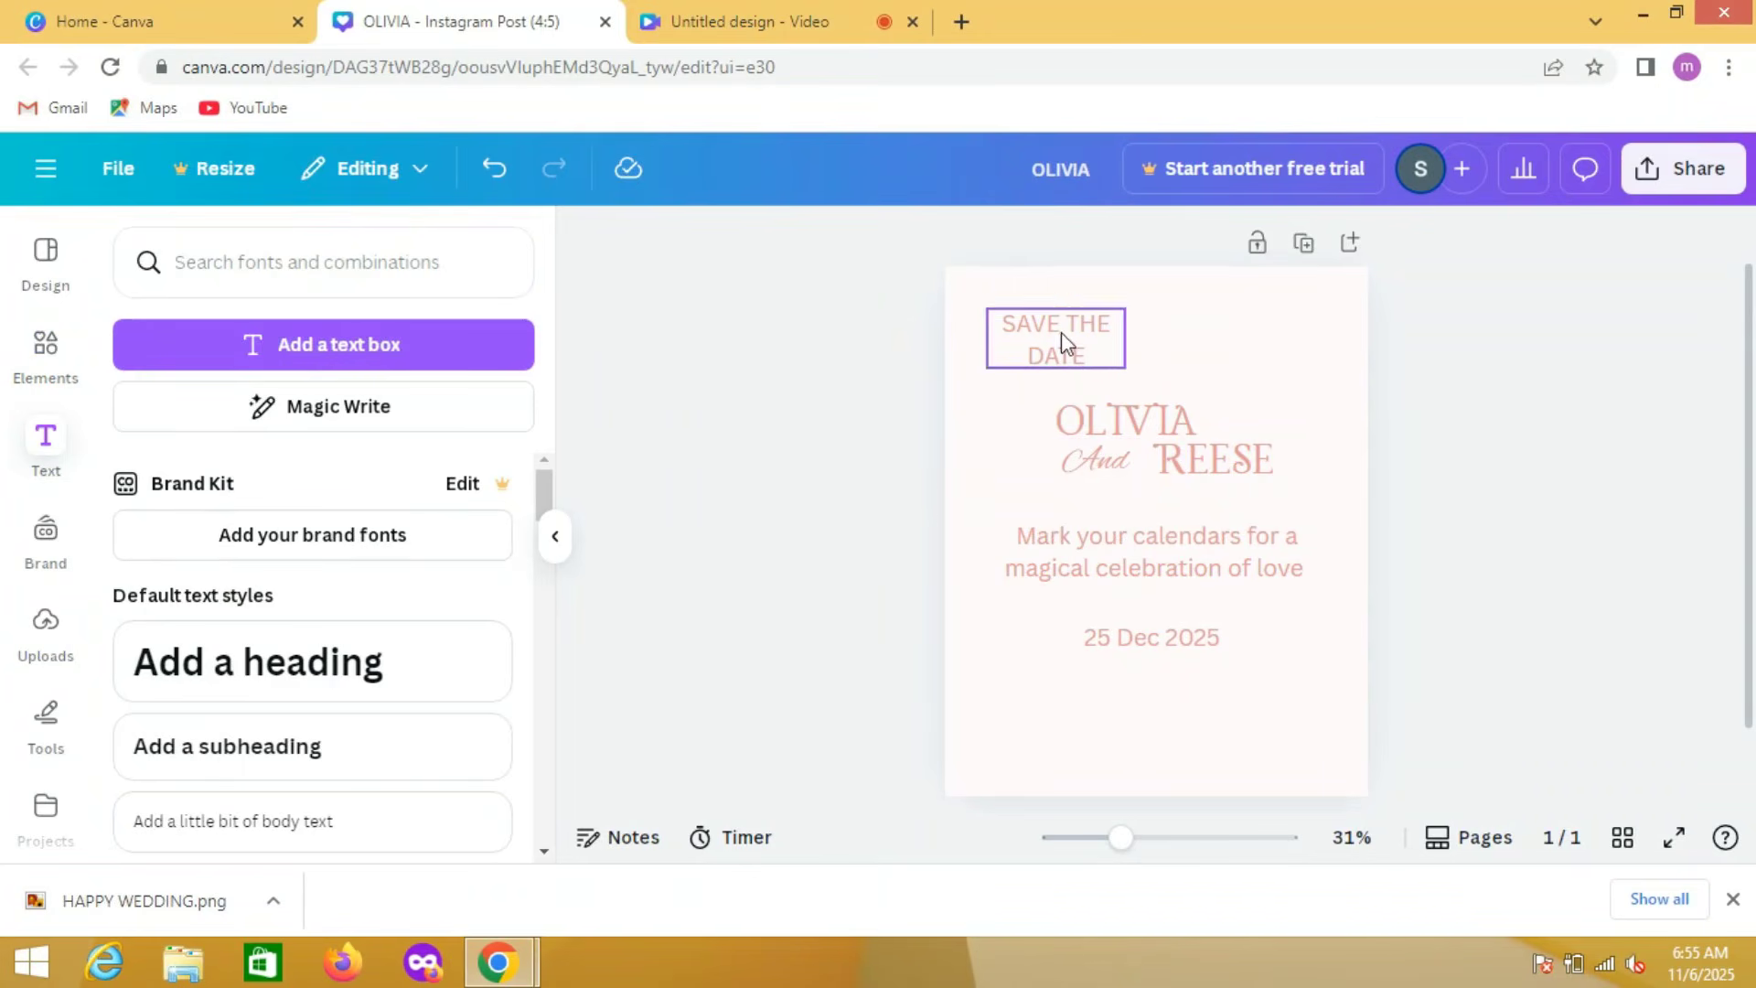
Step: Move the "SAVE THE DATE" text slightly down and reduce its font size to 33
{"action": "left_click_drag", "start_coordinate": [1061, 332], "coordinate": [1061, 349]}
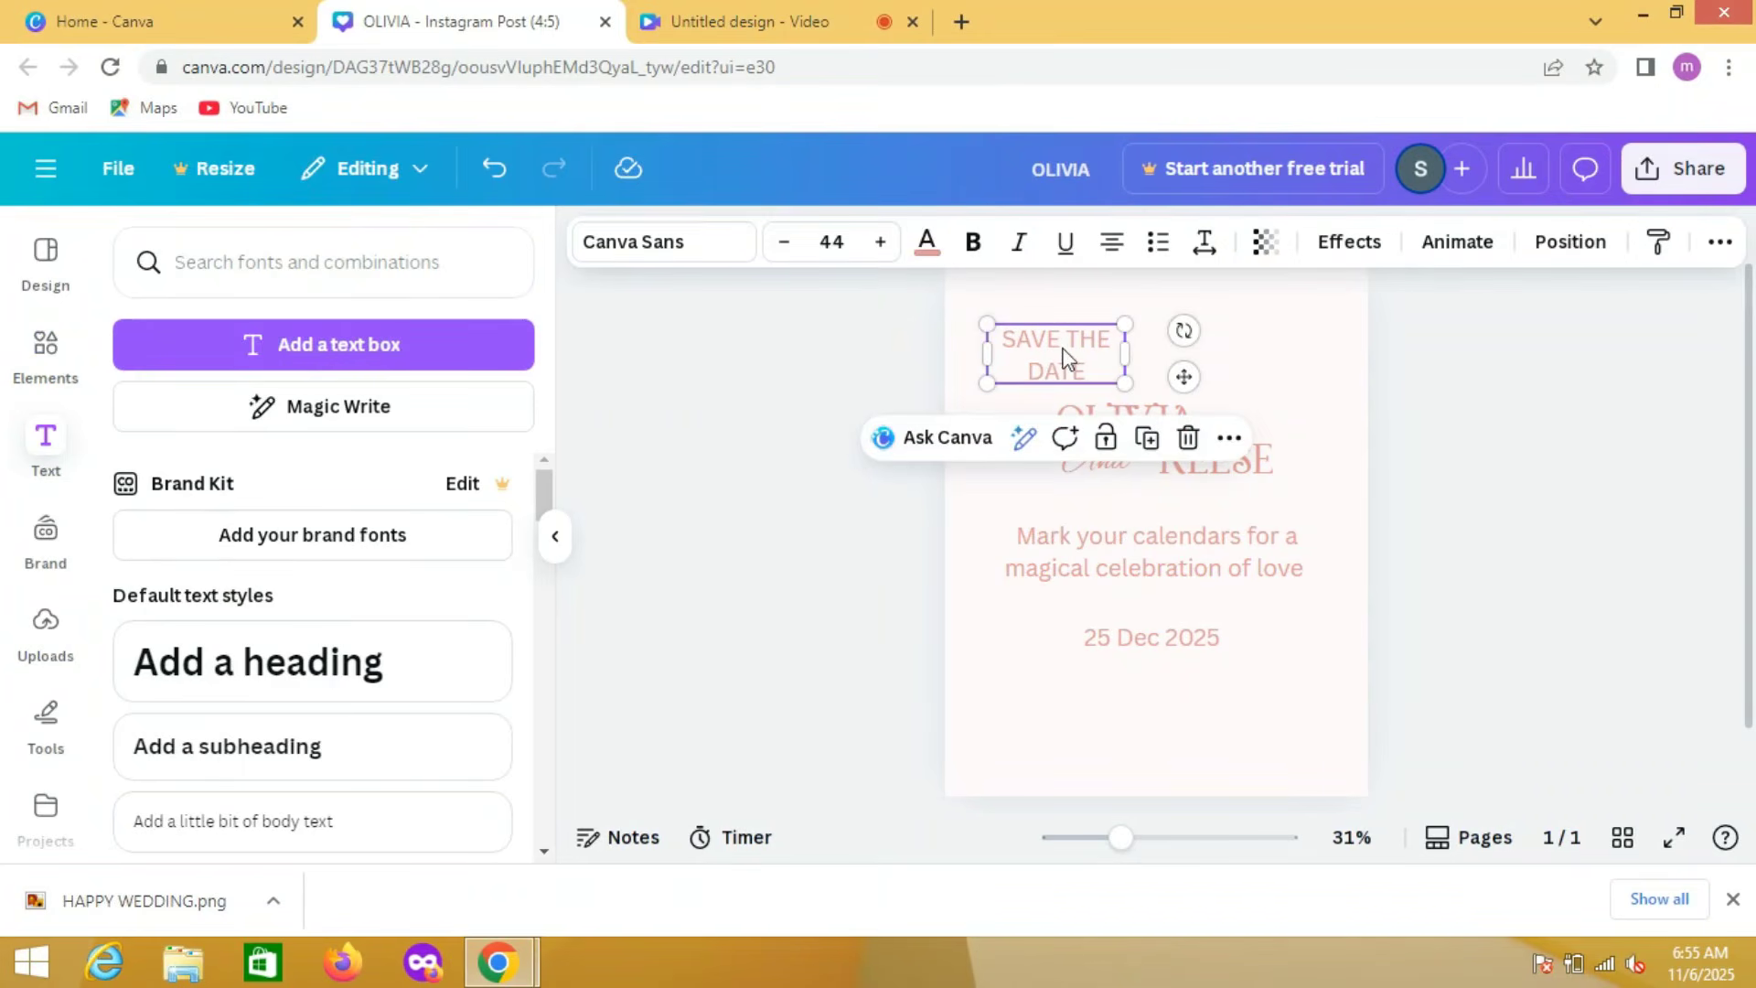
{"action": "left_click", "coordinate": [786, 242]}
{"action": "left_click", "coordinate": [786, 242]}
{"action": "left_click", "coordinate": [785, 242]}
{"action": "left_click", "coordinate": [786, 242]}
{"action": "left_click", "coordinate": [785, 243]}
{"action": "left_click", "coordinate": [786, 244]}
{"action": "left_click", "coordinate": [787, 244]}
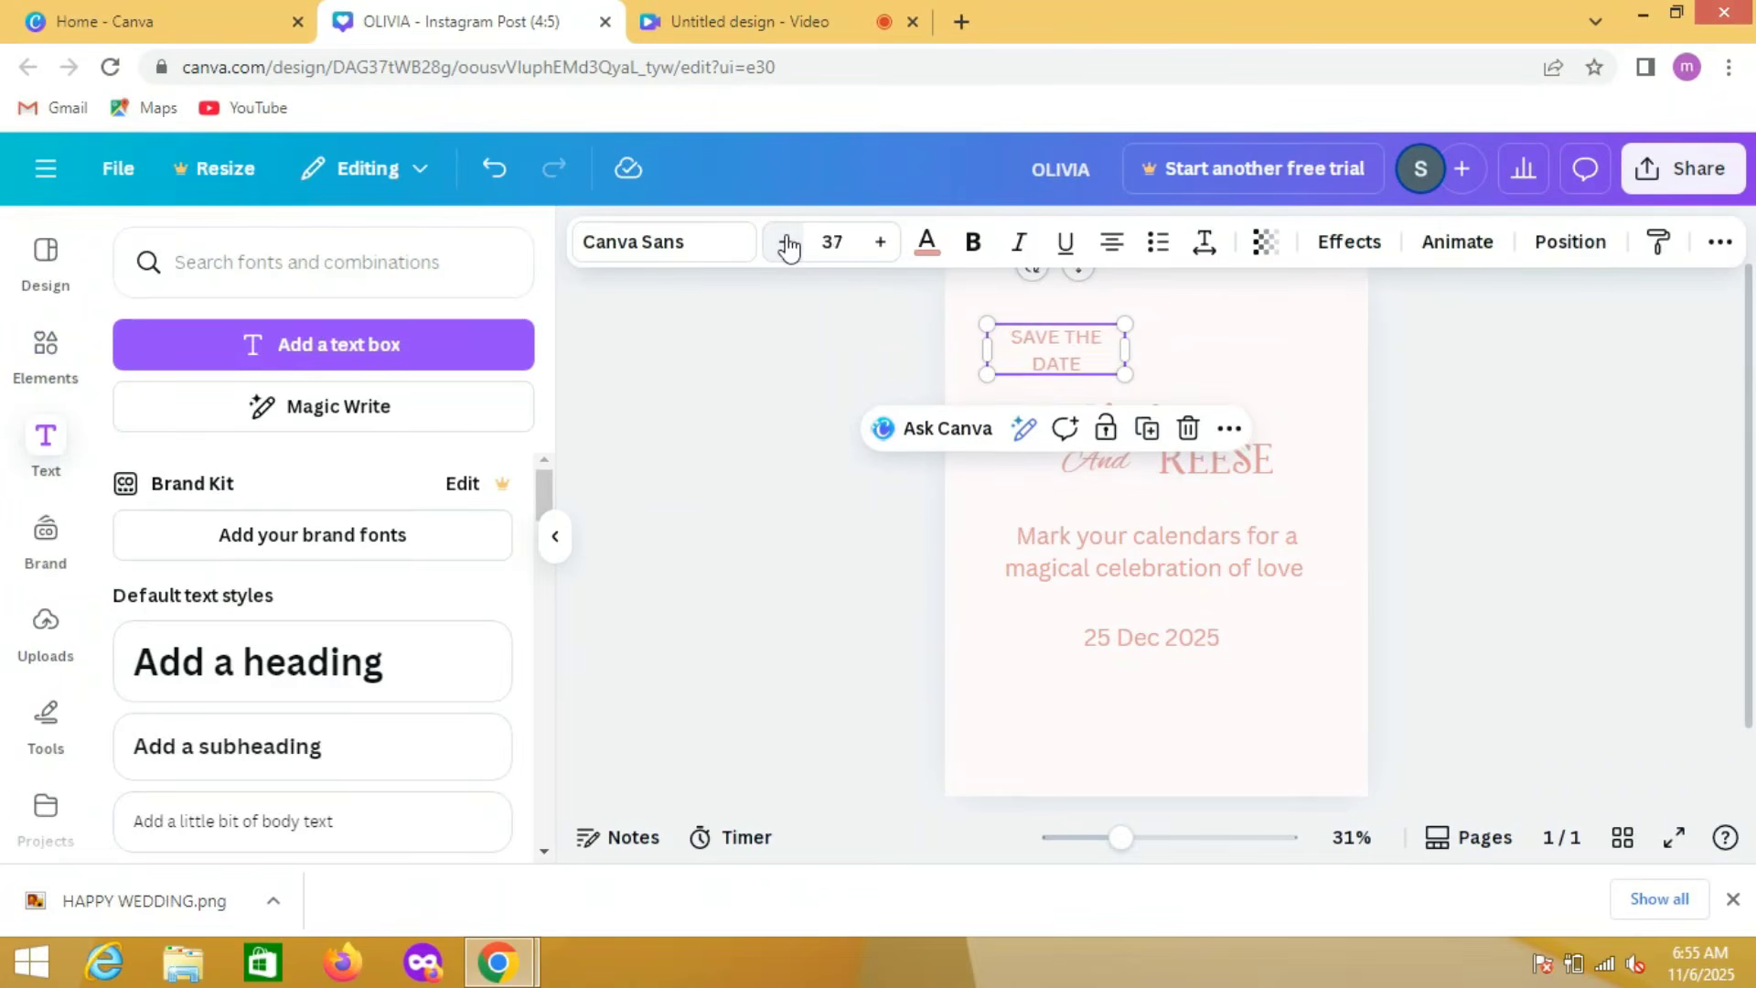
{"action": "left_click", "coordinate": [786, 242]}
{"action": "left_click", "coordinate": [786, 242]}
{"action": "left_click", "coordinate": [786, 243]}
{"action": "left_click", "coordinate": [786, 243]}
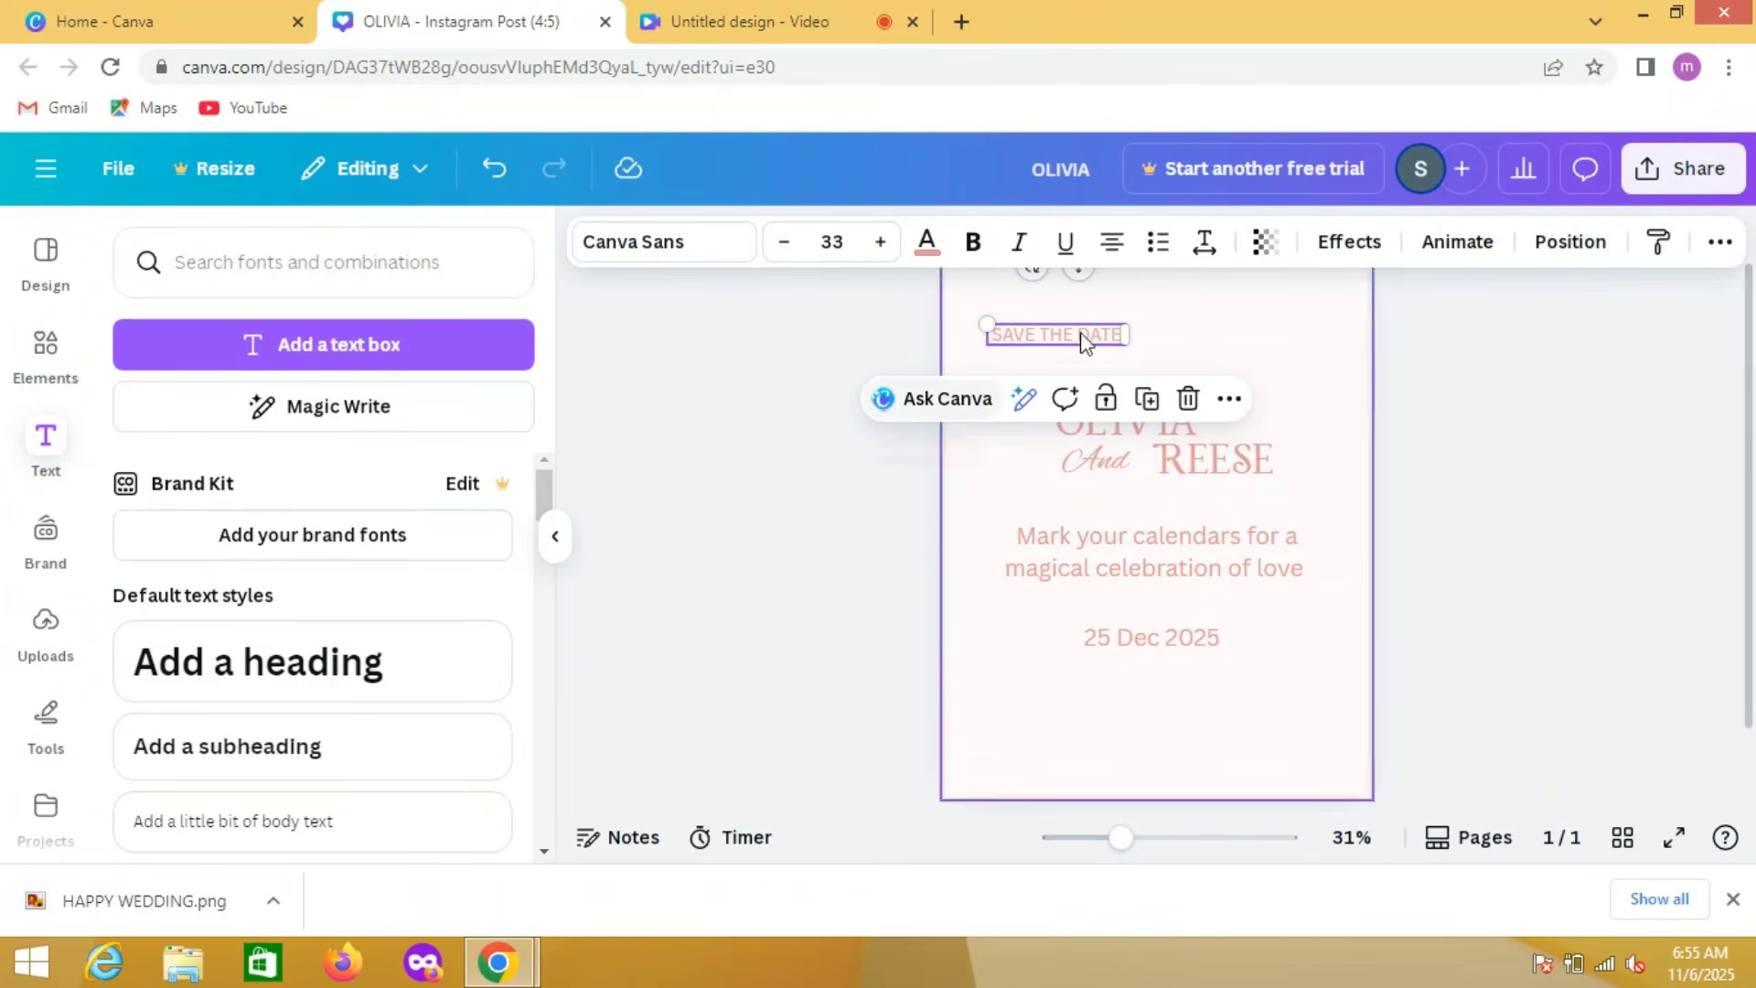
Step: Break "SAVE THE DATE" into two lines after "SAVE" and place it left-aligned just above the first partner's name
{"action": "left_click", "coordinate": [1039, 336]}
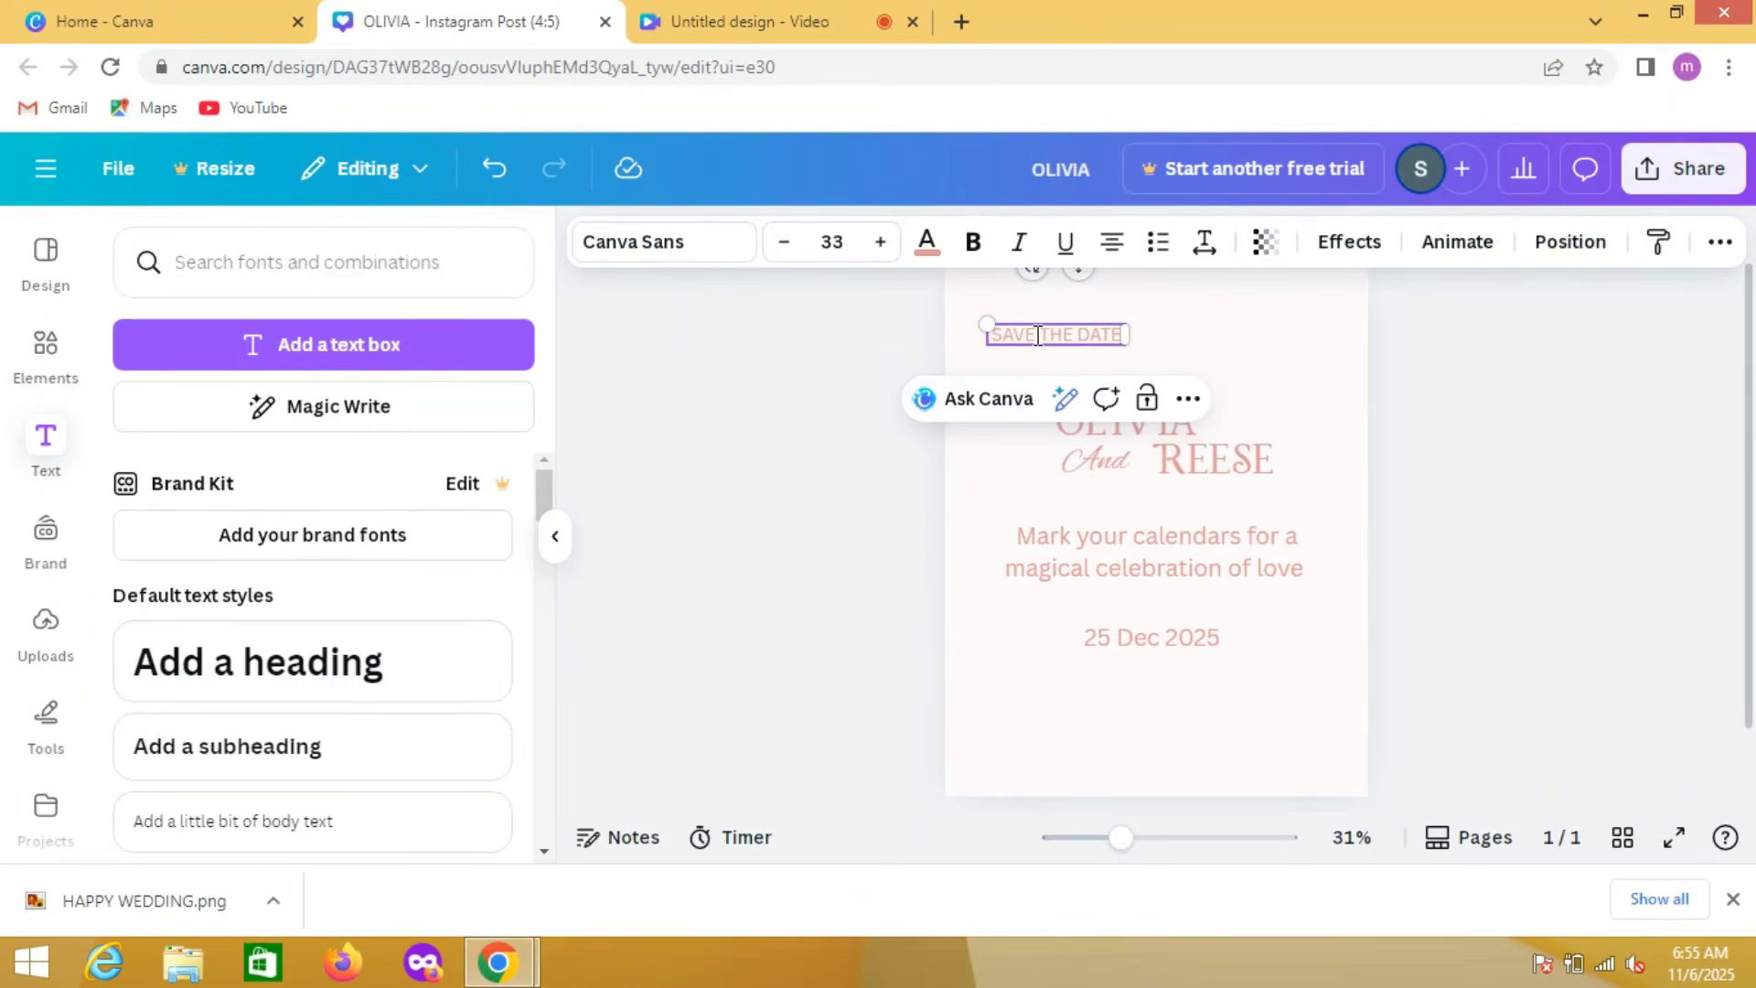
{"action": "key", "text": "Return"}
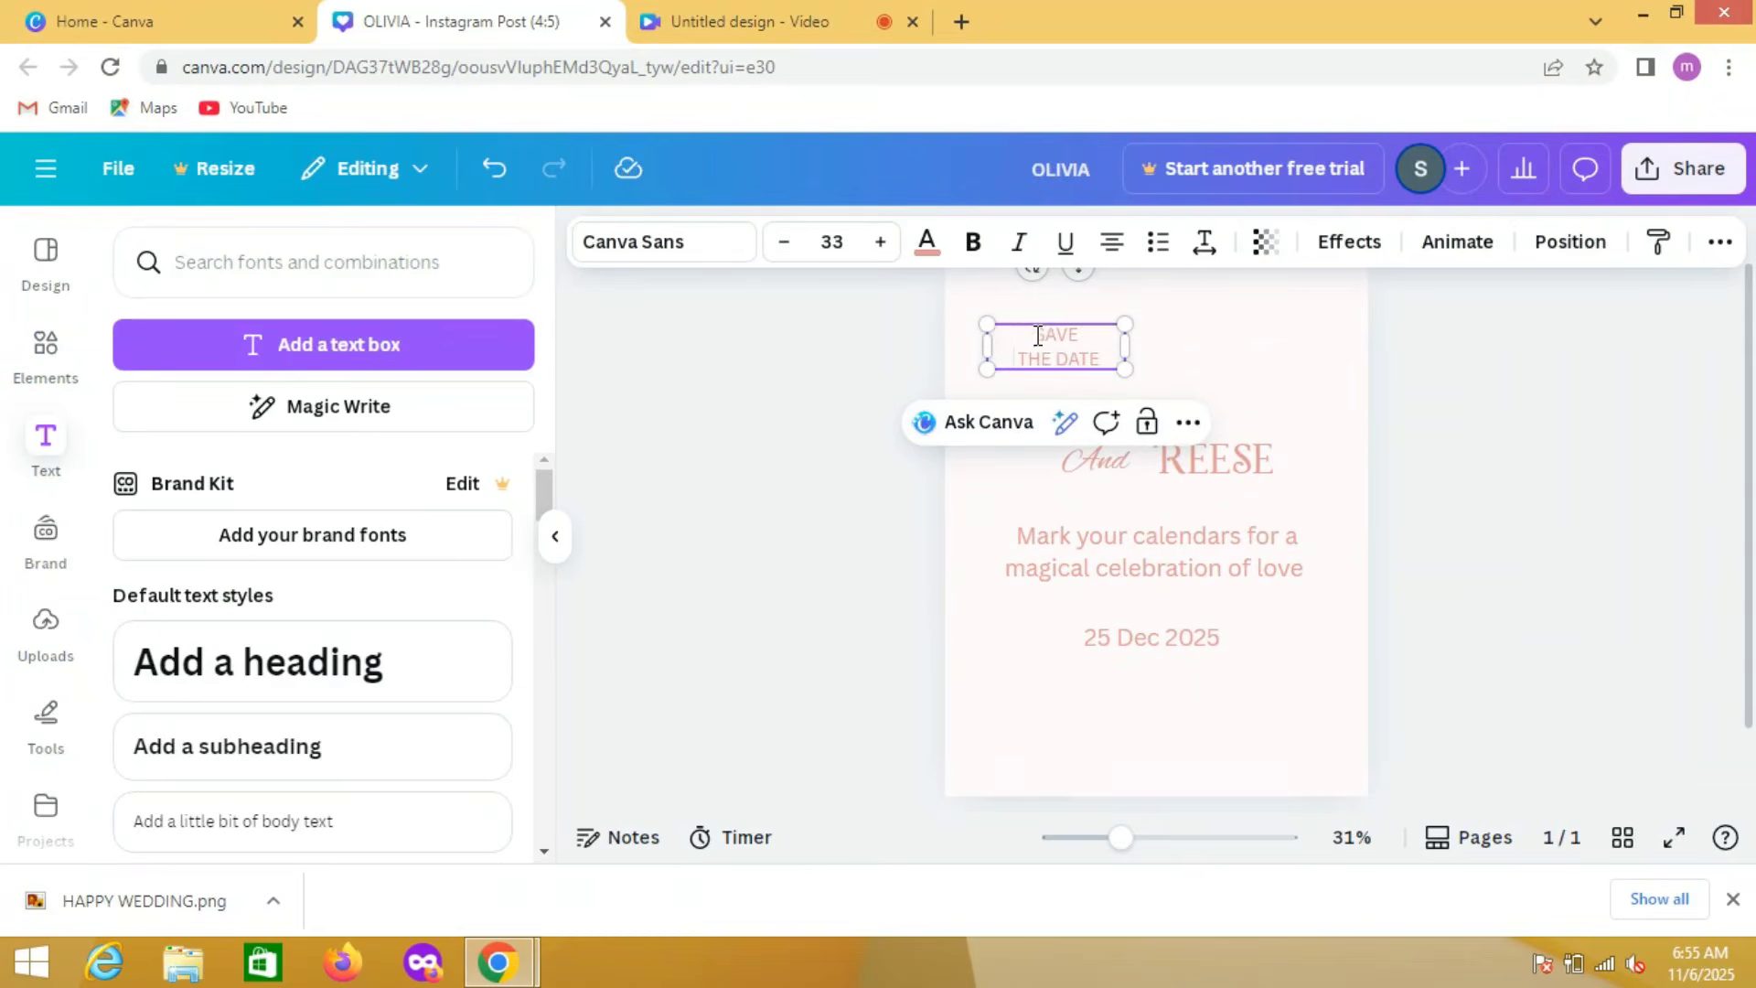
{"action": "left_click", "coordinate": [849, 427]}
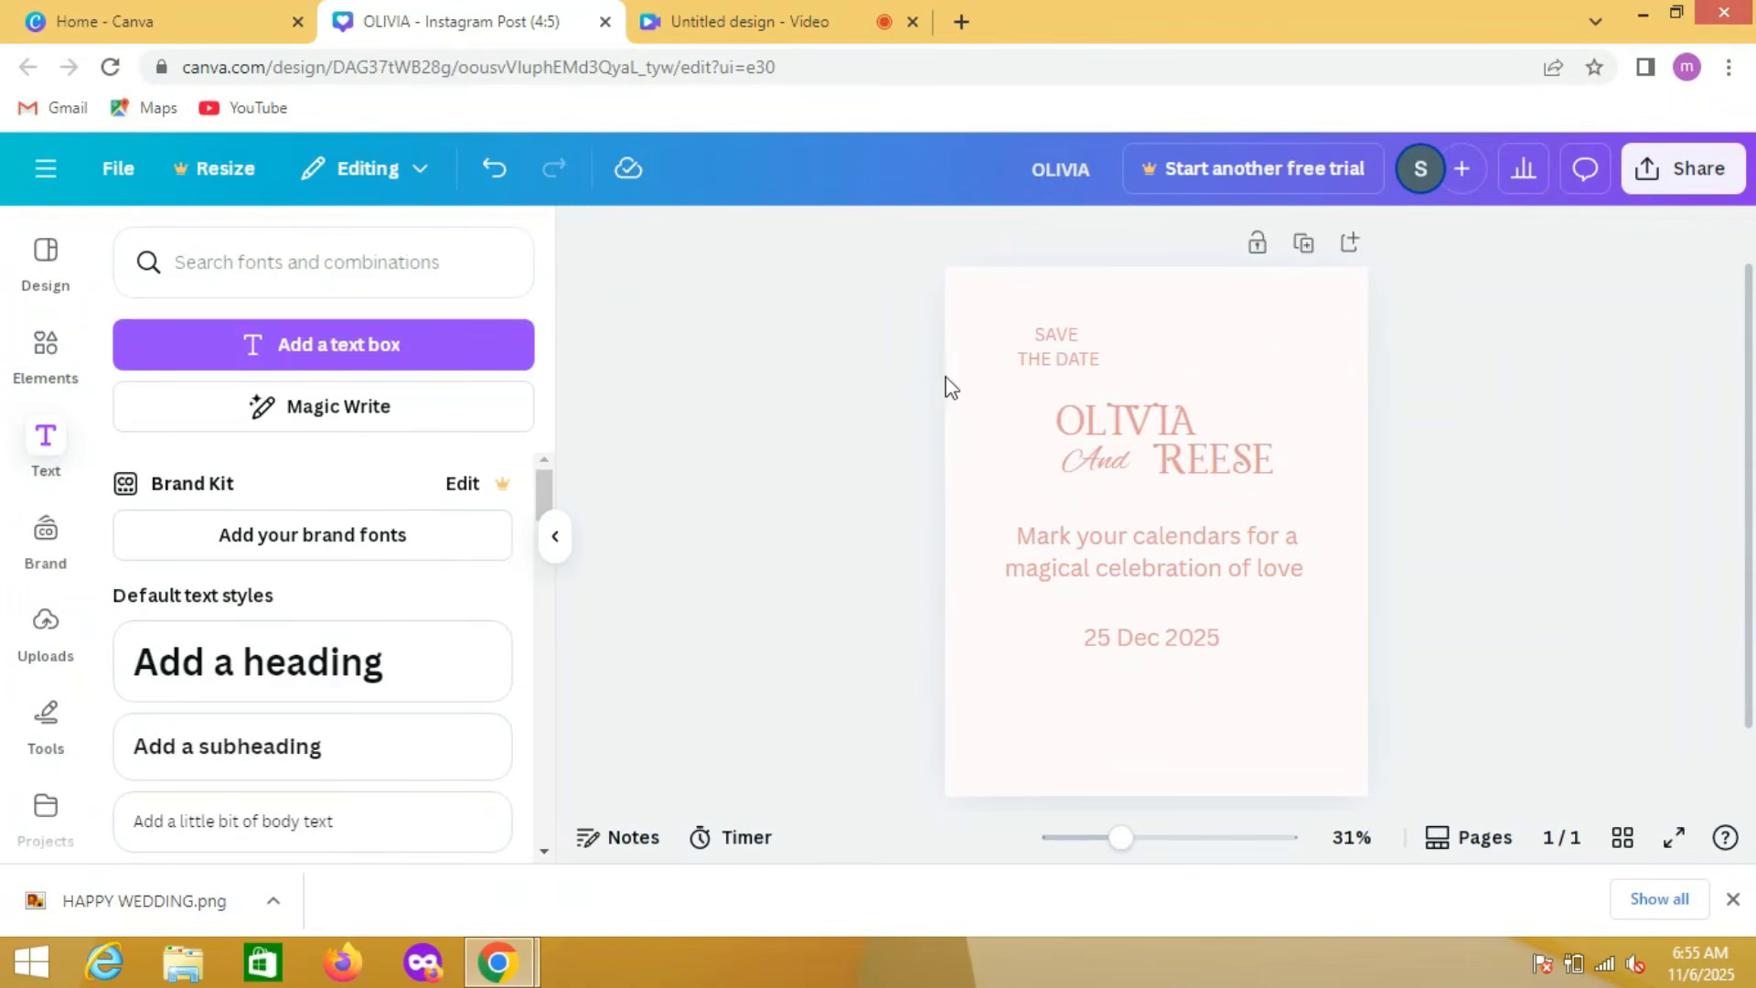
{"action": "left_click", "coordinate": [1061, 361]}
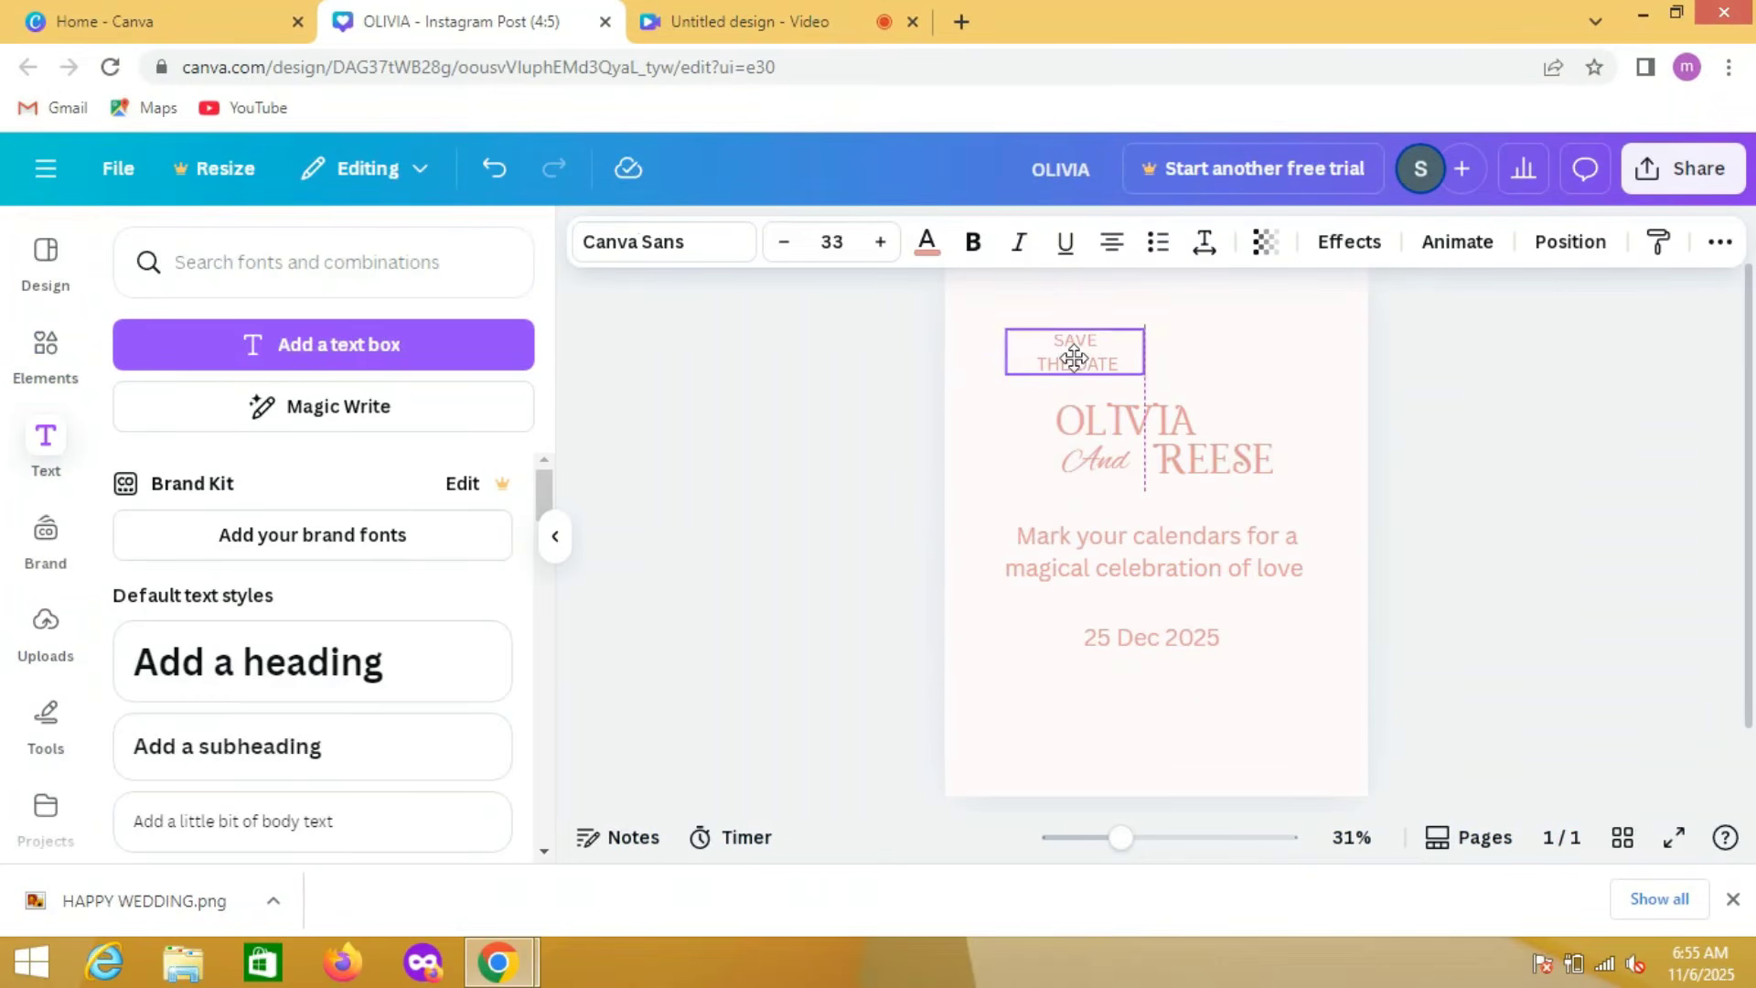
Step: Shift the first partner's name left under "SAVE THE DATE" and increase its font size to 106
{"action": "left_click", "coordinate": [1059, 430]}
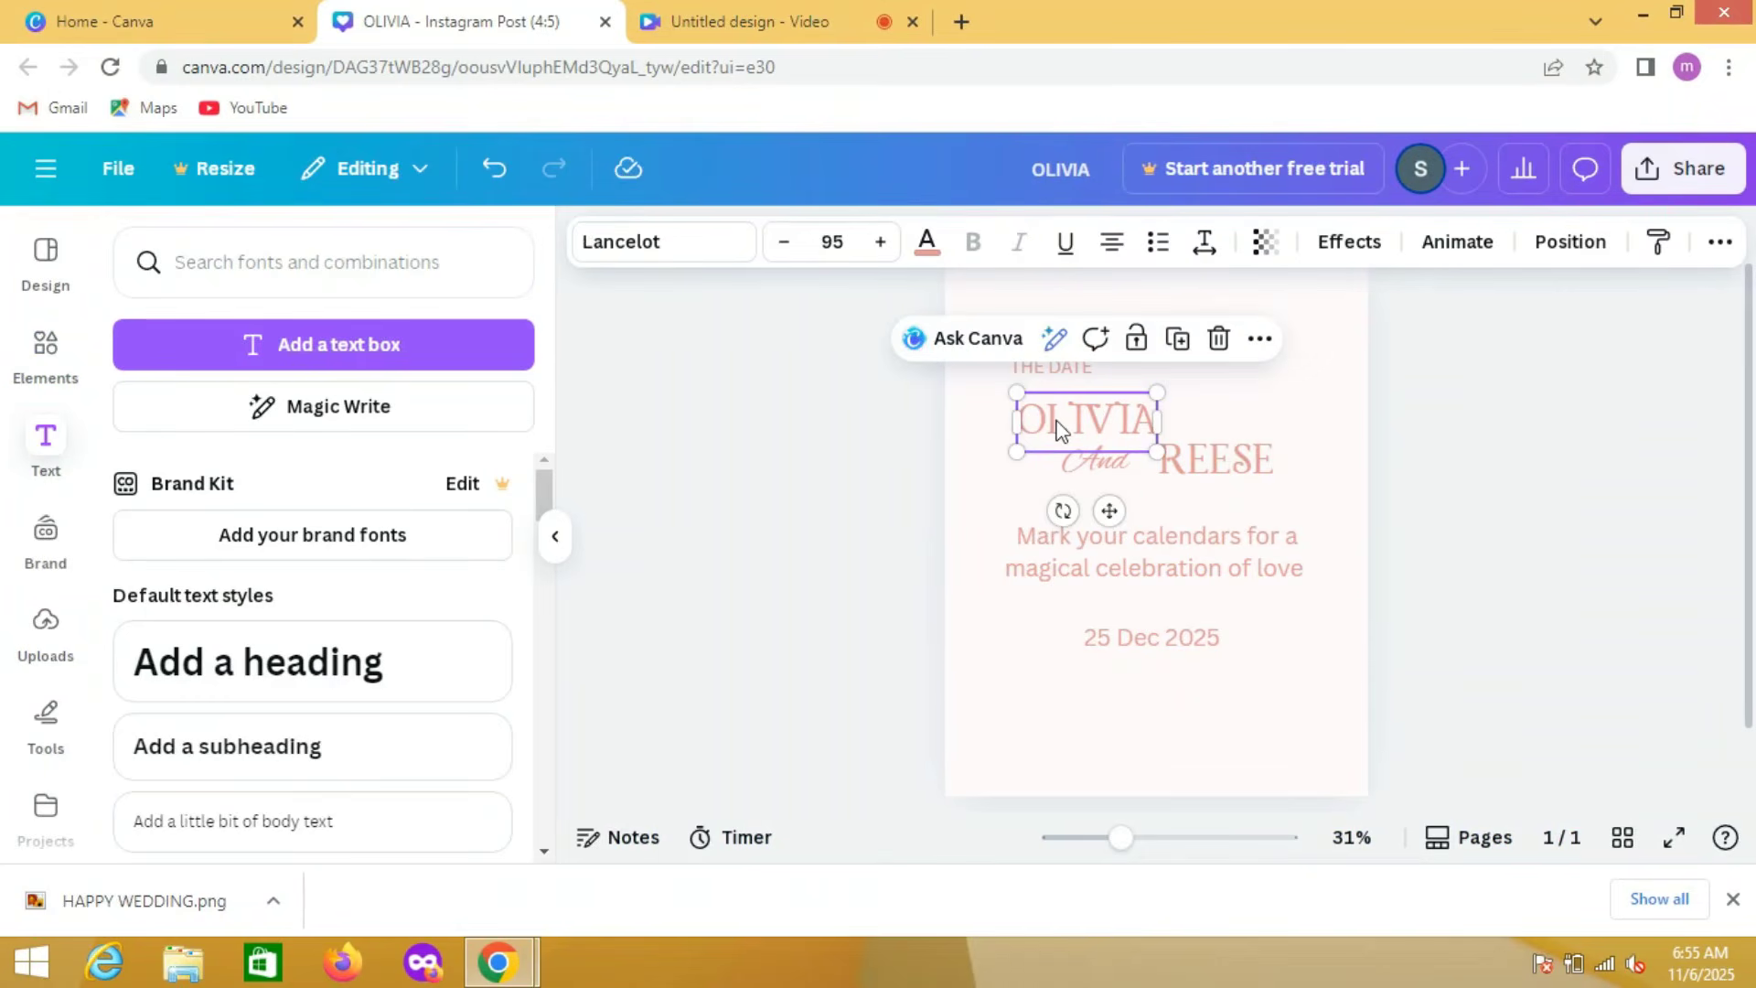
{"action": "left_click", "coordinate": [880, 243]}
{"action": "left_click", "coordinate": [881, 242]}
{"action": "triple_click", "coordinate": [881, 242]}
{"action": "double_click", "coordinate": [881, 242]}
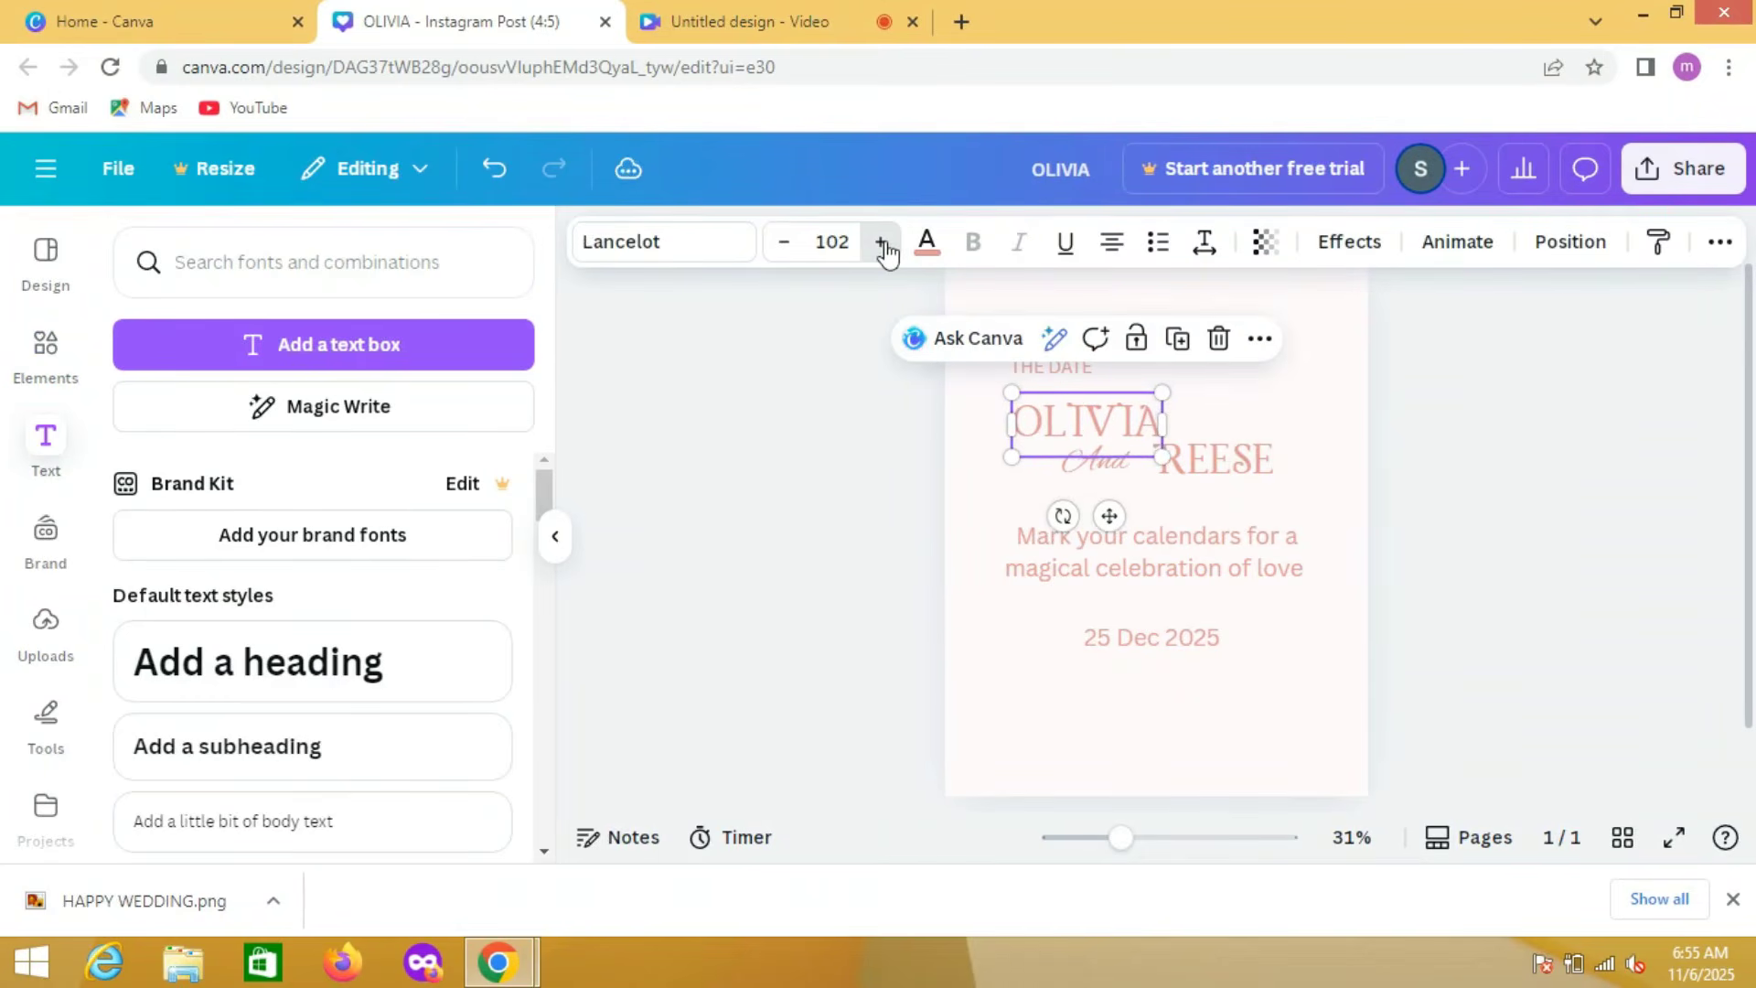
{"action": "triple_click", "coordinate": [881, 242]}
{"action": "left_click", "coordinate": [881, 242]}
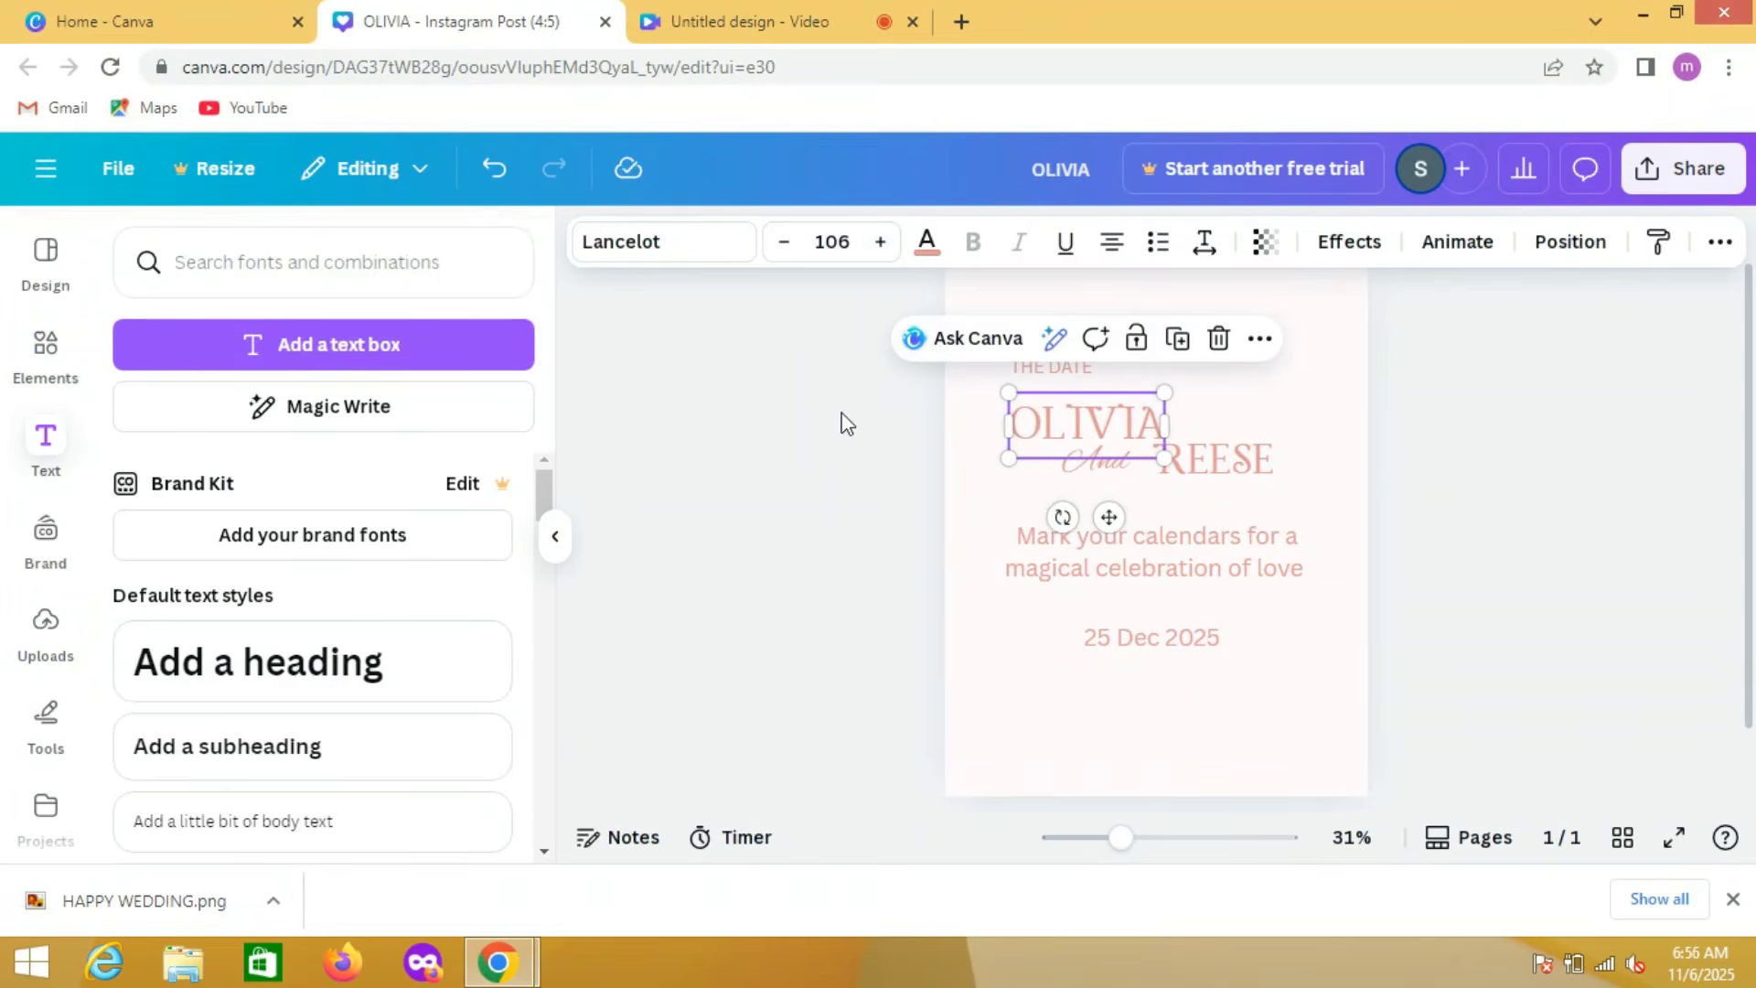
{"action": "left_click", "coordinate": [878, 376]}
Step: Increase the font size of the second partner's name to 106
{"action": "left_click", "coordinate": [1202, 459]}
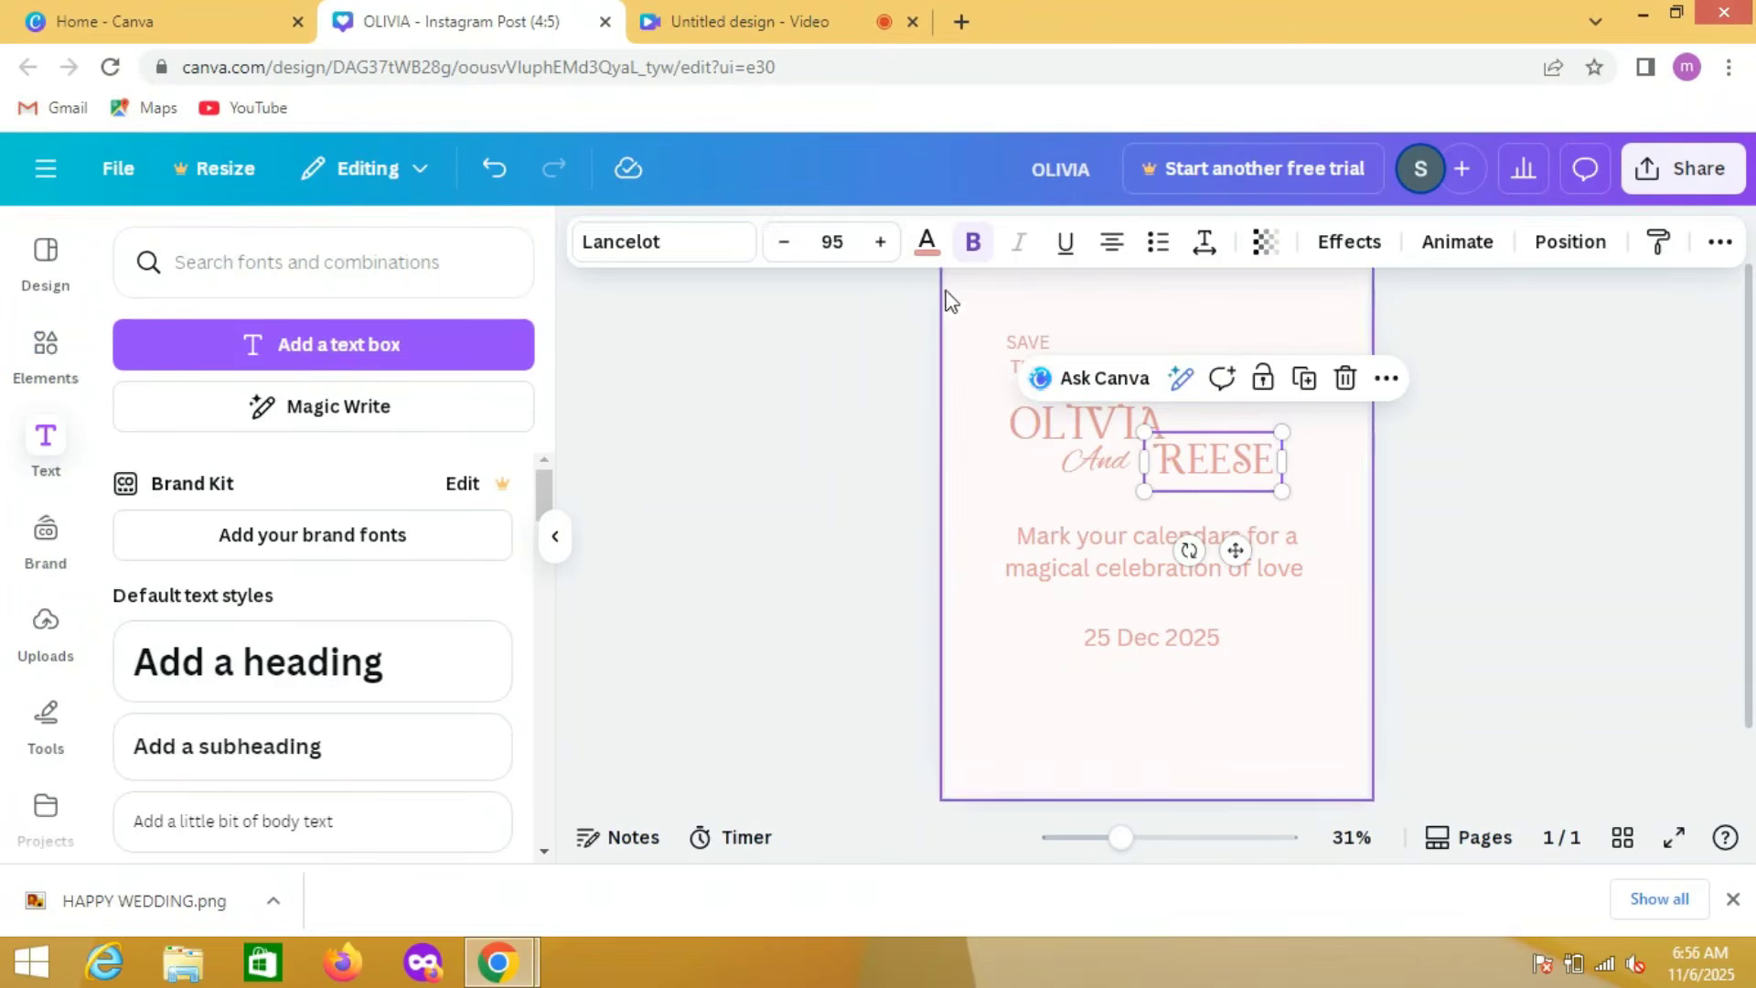
{"action": "triple_click", "coordinate": [881, 243]}
{"action": "triple_click", "coordinate": [881, 242]}
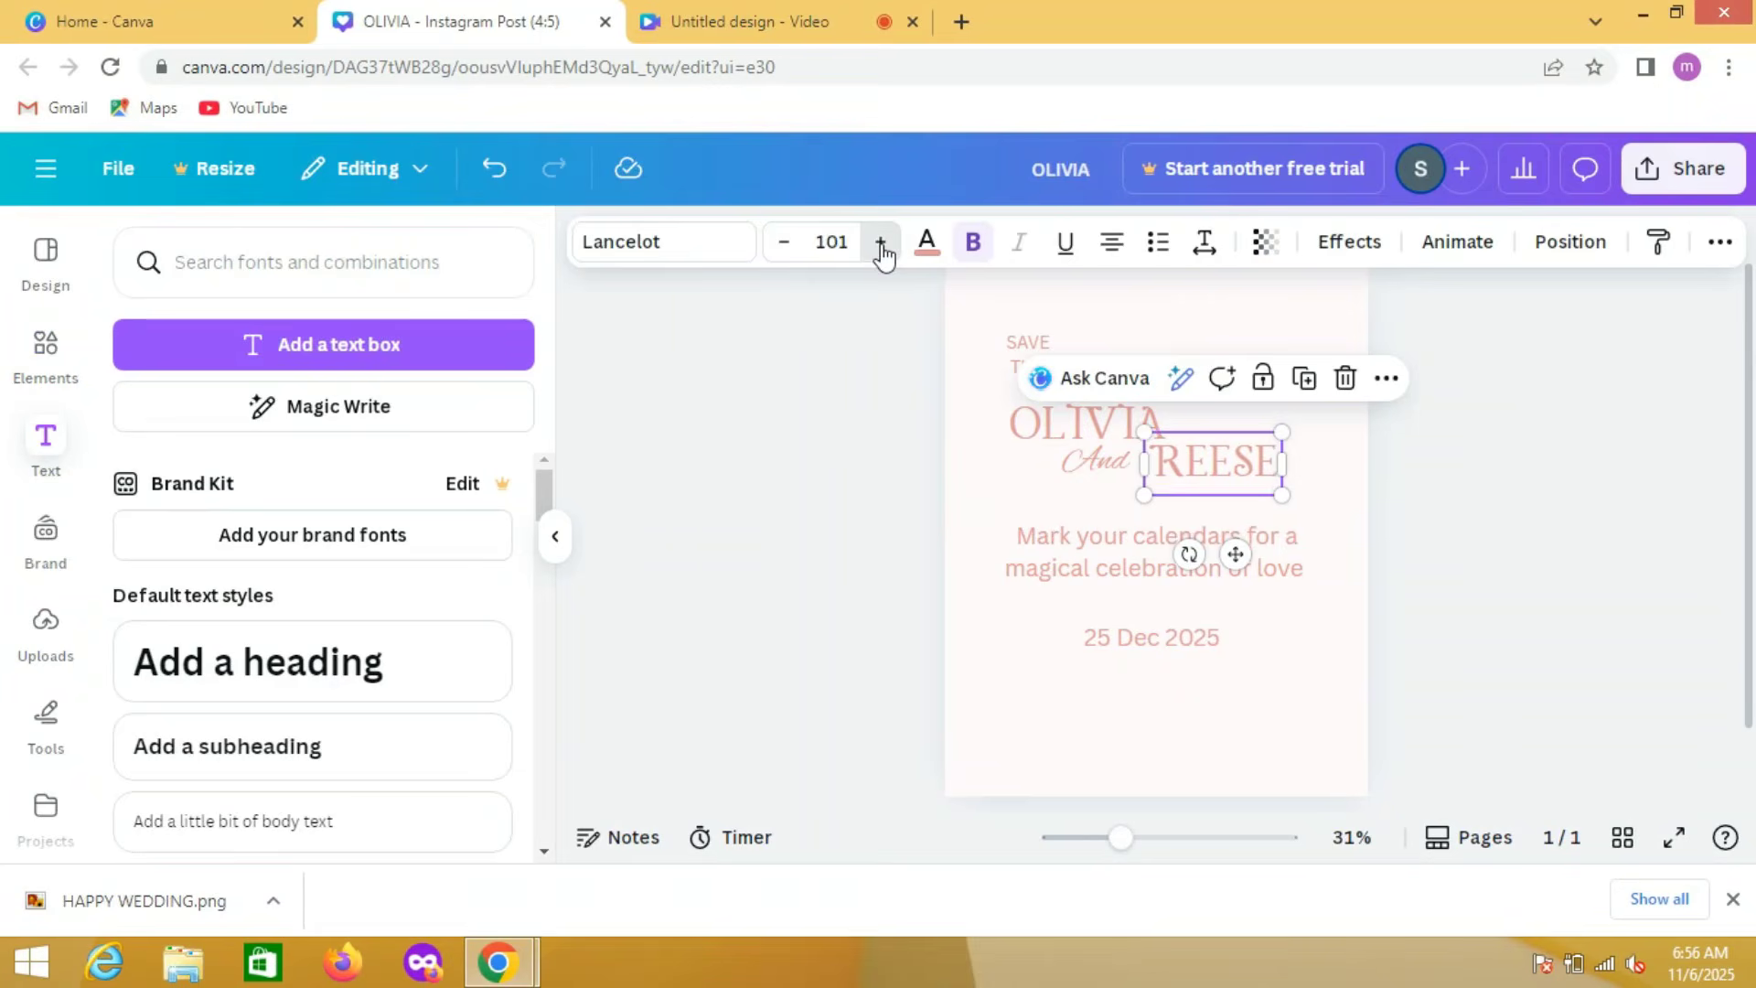
{"action": "double_click", "coordinate": [880, 242]}
{"action": "left_click", "coordinate": [881, 242]}
{"action": "left_click", "coordinate": [881, 243]}
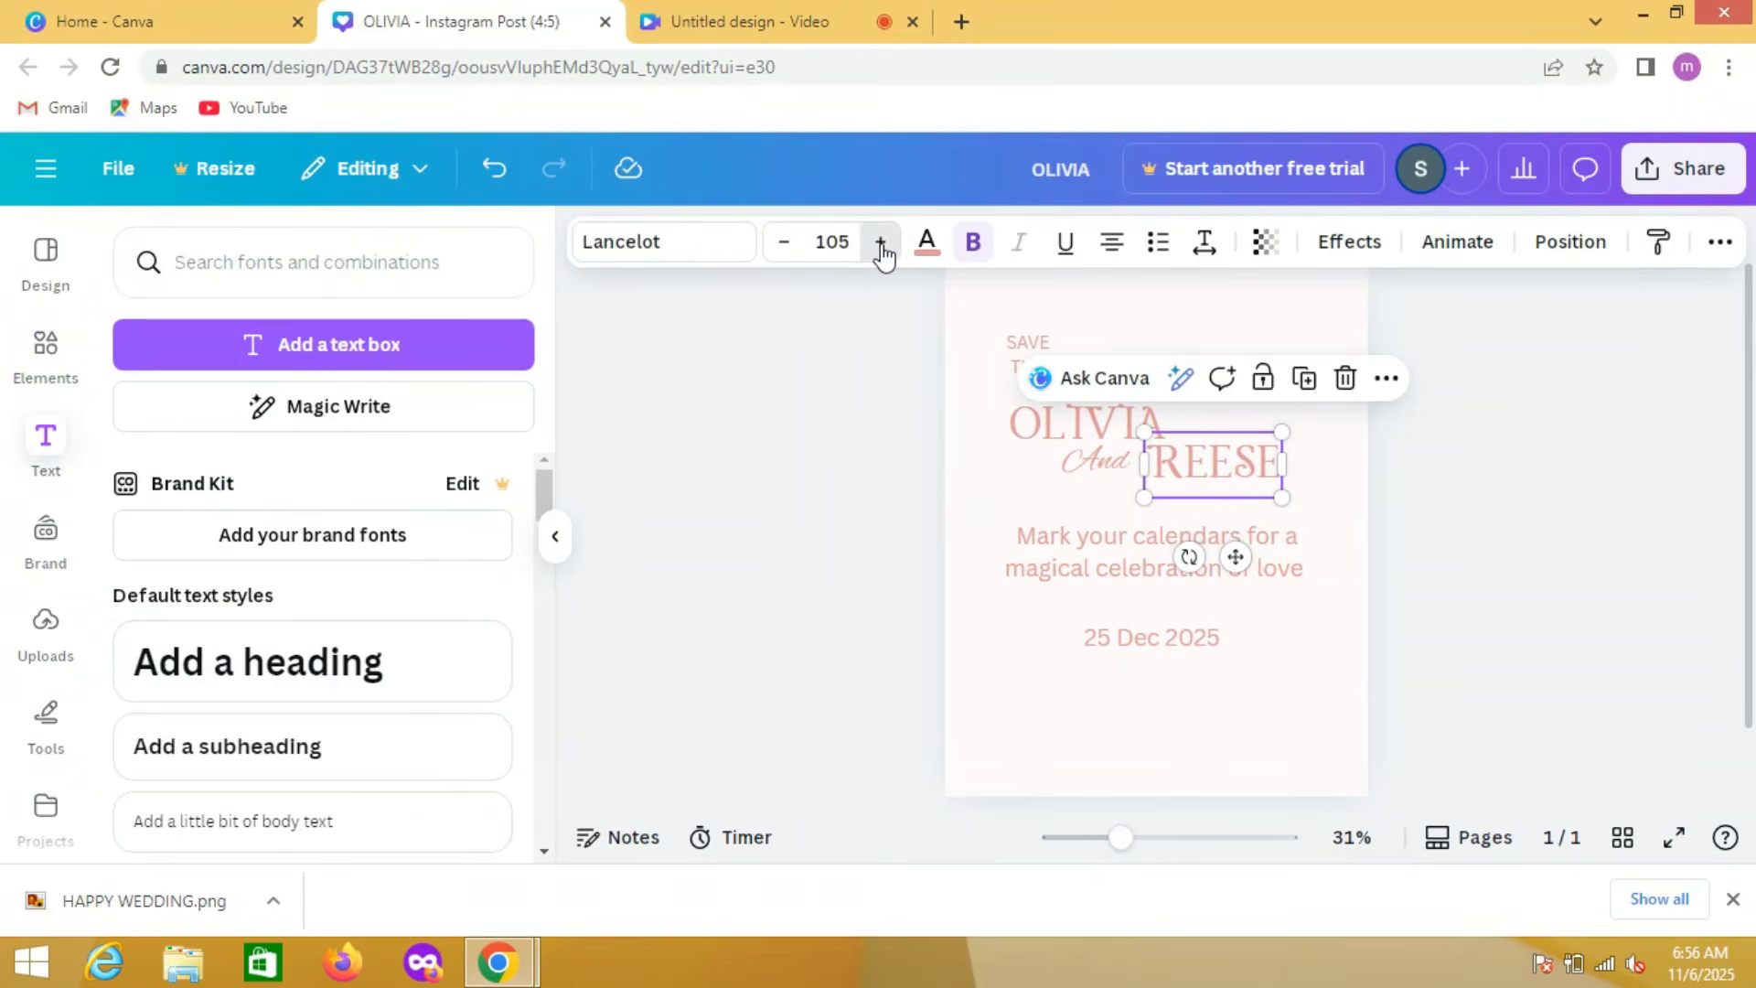
{"action": "left_click", "coordinate": [881, 243]}
Step: Move the "And" text left so it sits beneath the start of the first partner's name
{"action": "left_click", "coordinate": [1084, 480]}
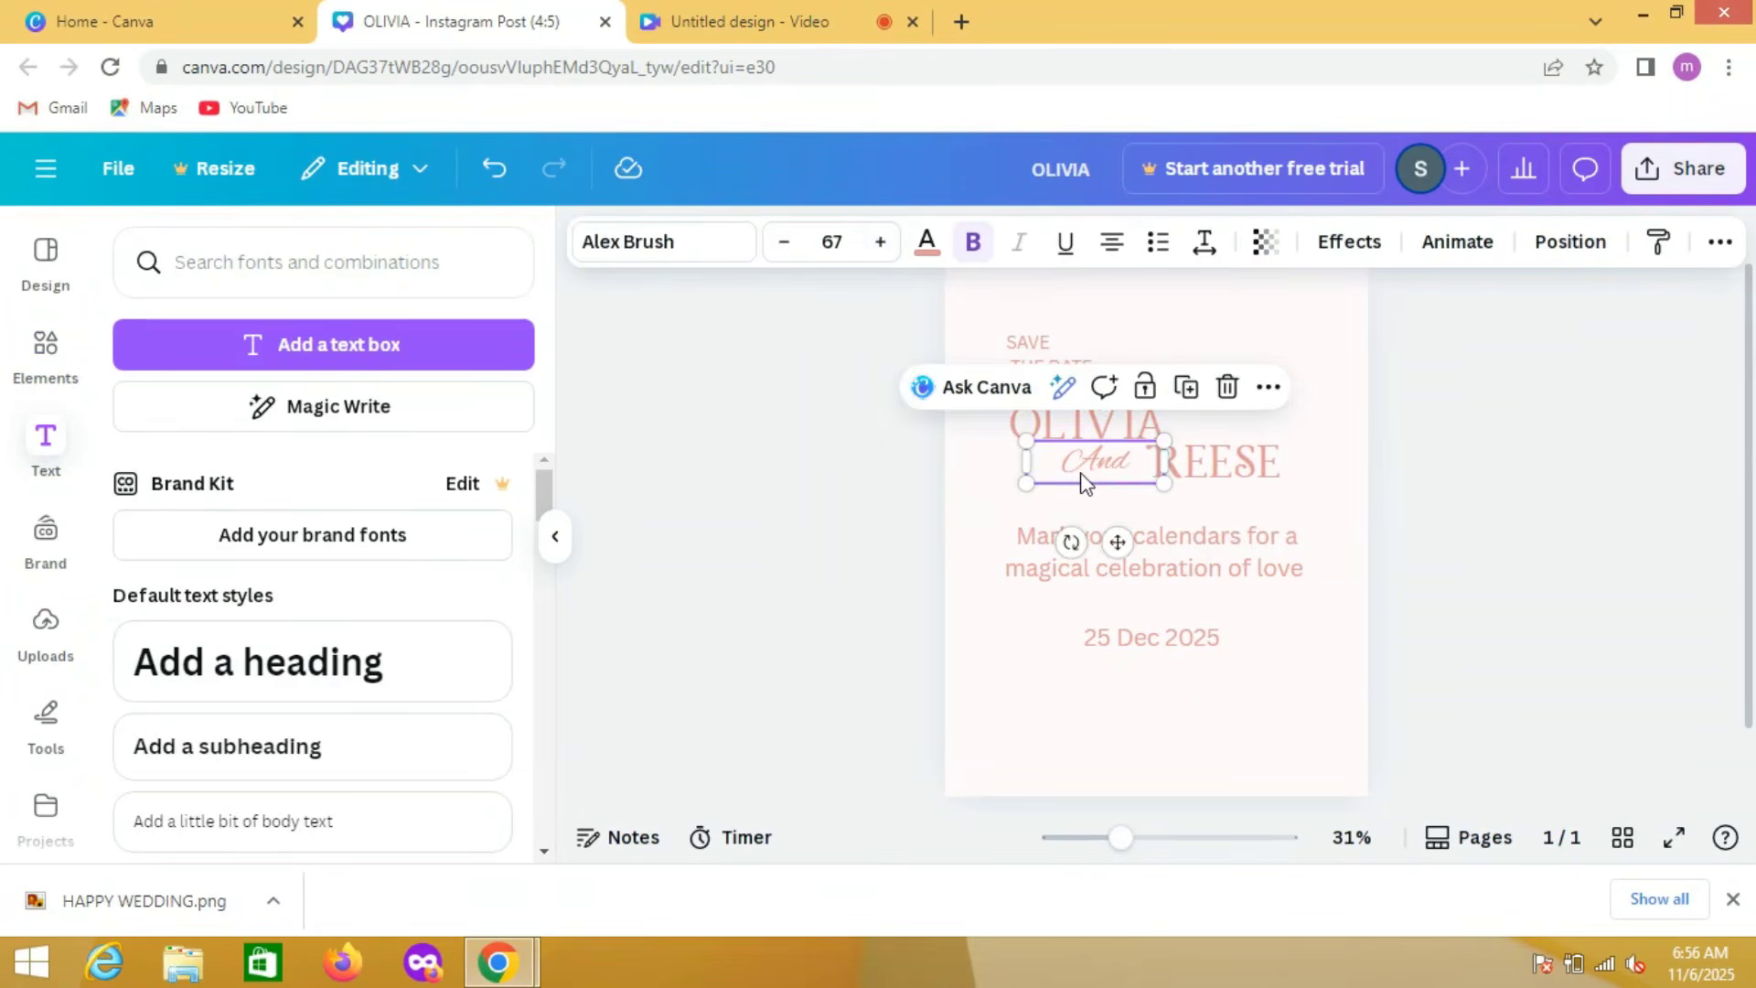
{"action": "left_click_drag", "start_coordinate": [1079, 487], "coordinate": [1026, 479]}
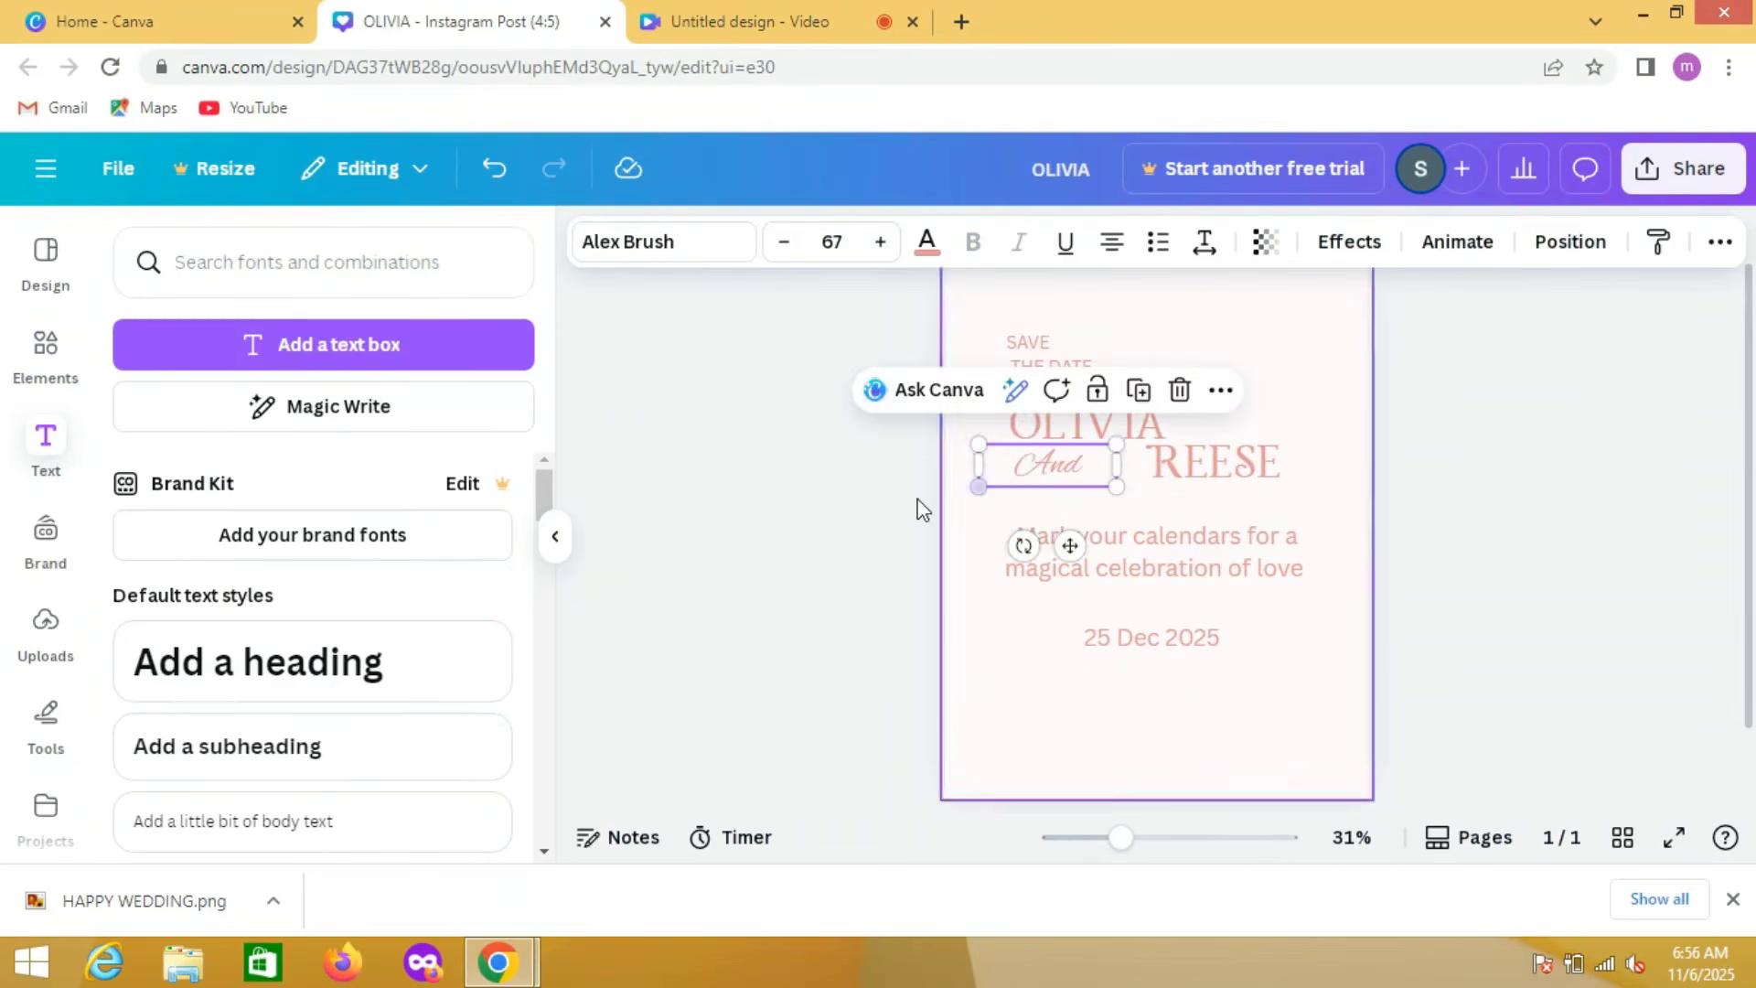
{"action": "left_click", "coordinate": [918, 507]}
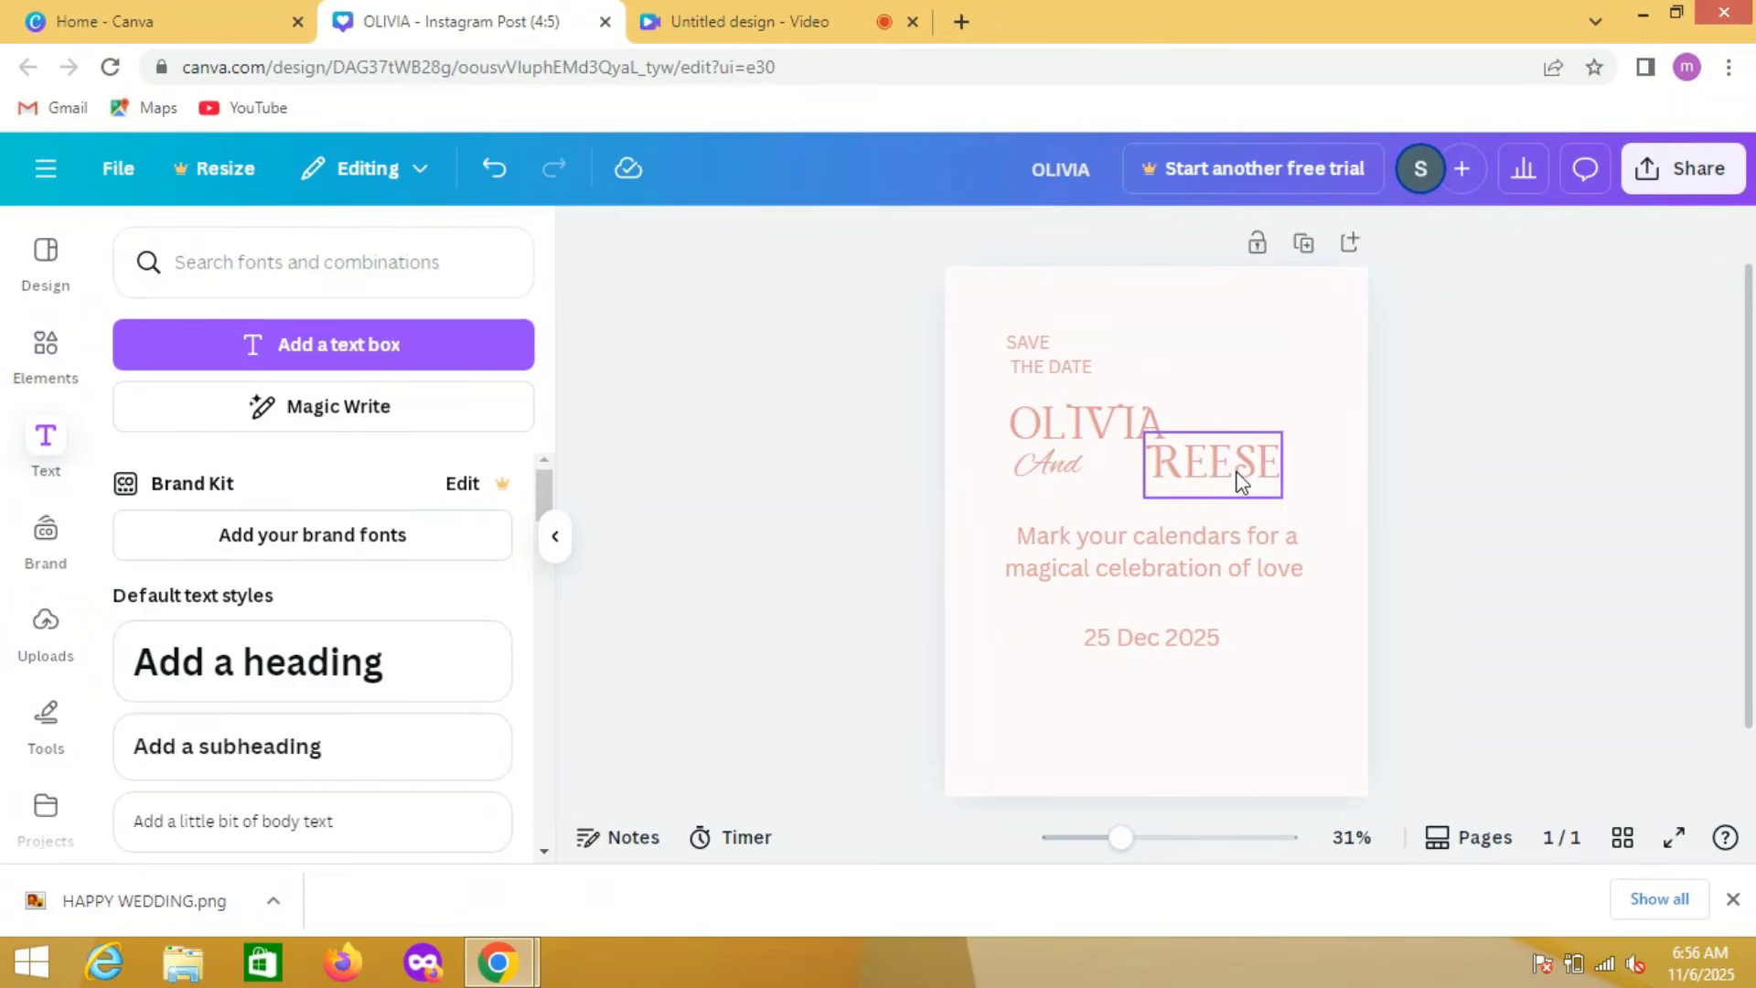
Step: Move the second partner's name left beside "And" and nudge "And" so the two line up beneath the first name
{"action": "left_click_drag", "start_coordinate": [1217, 463], "coordinate": [1169, 476]}
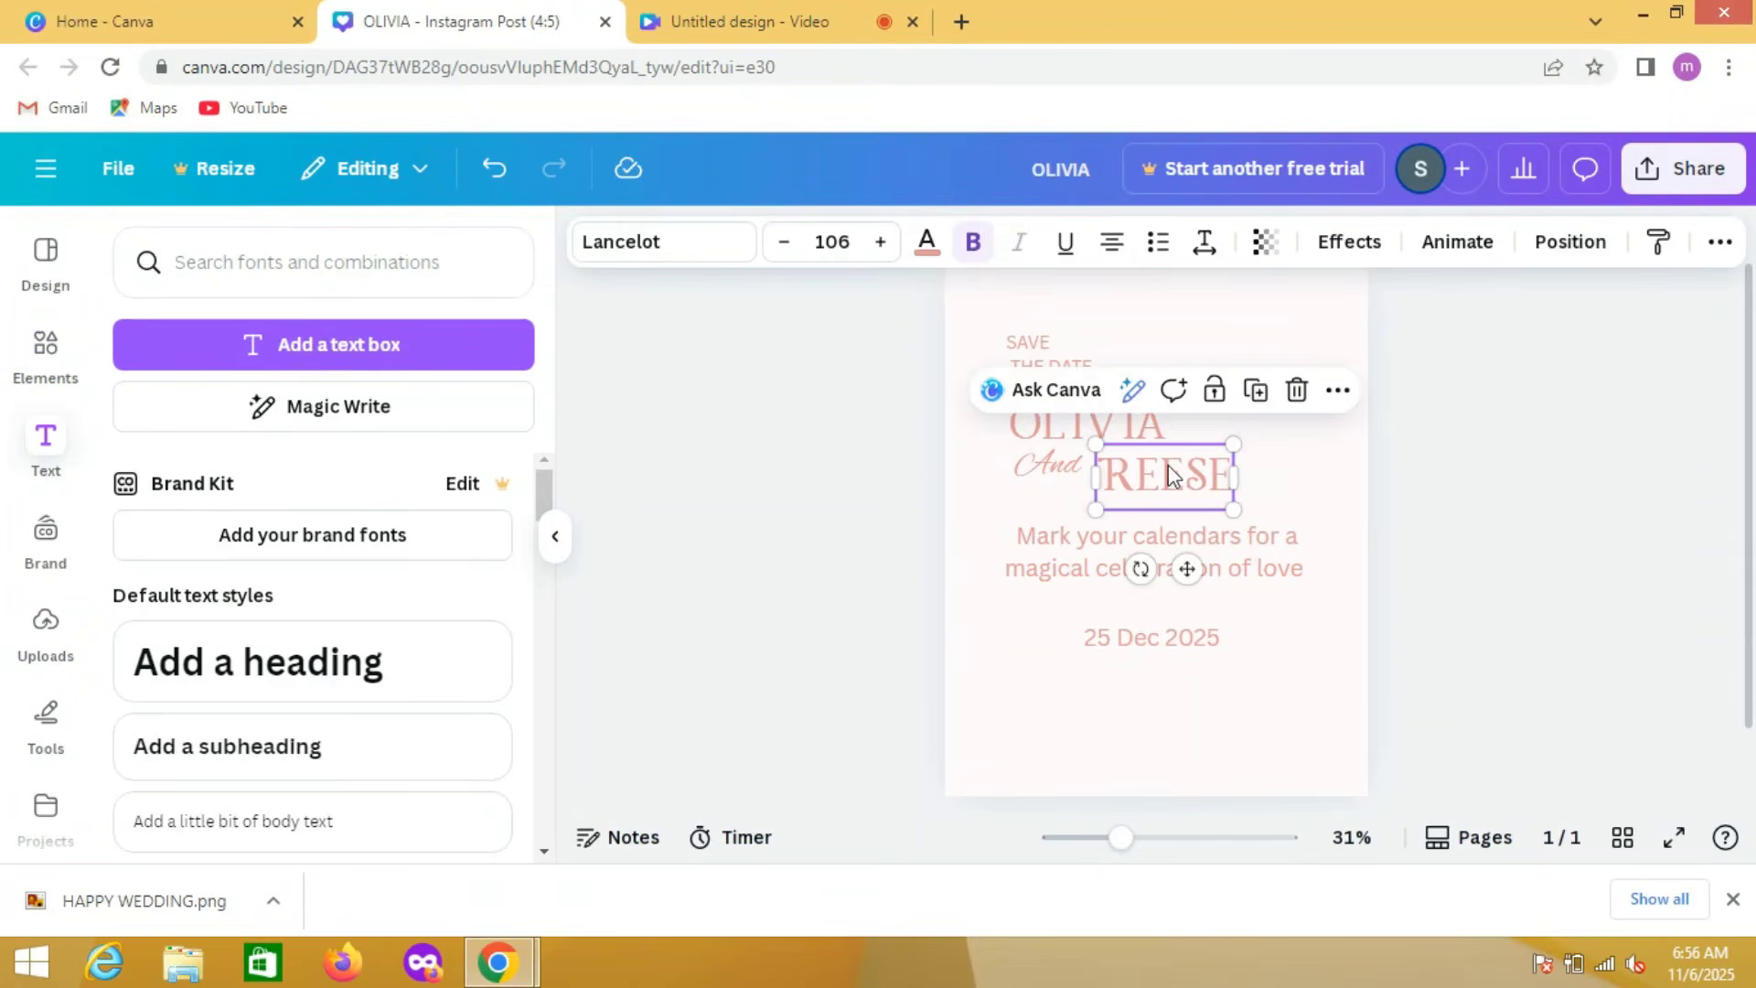
{"action": "left_click", "coordinate": [1385, 491]}
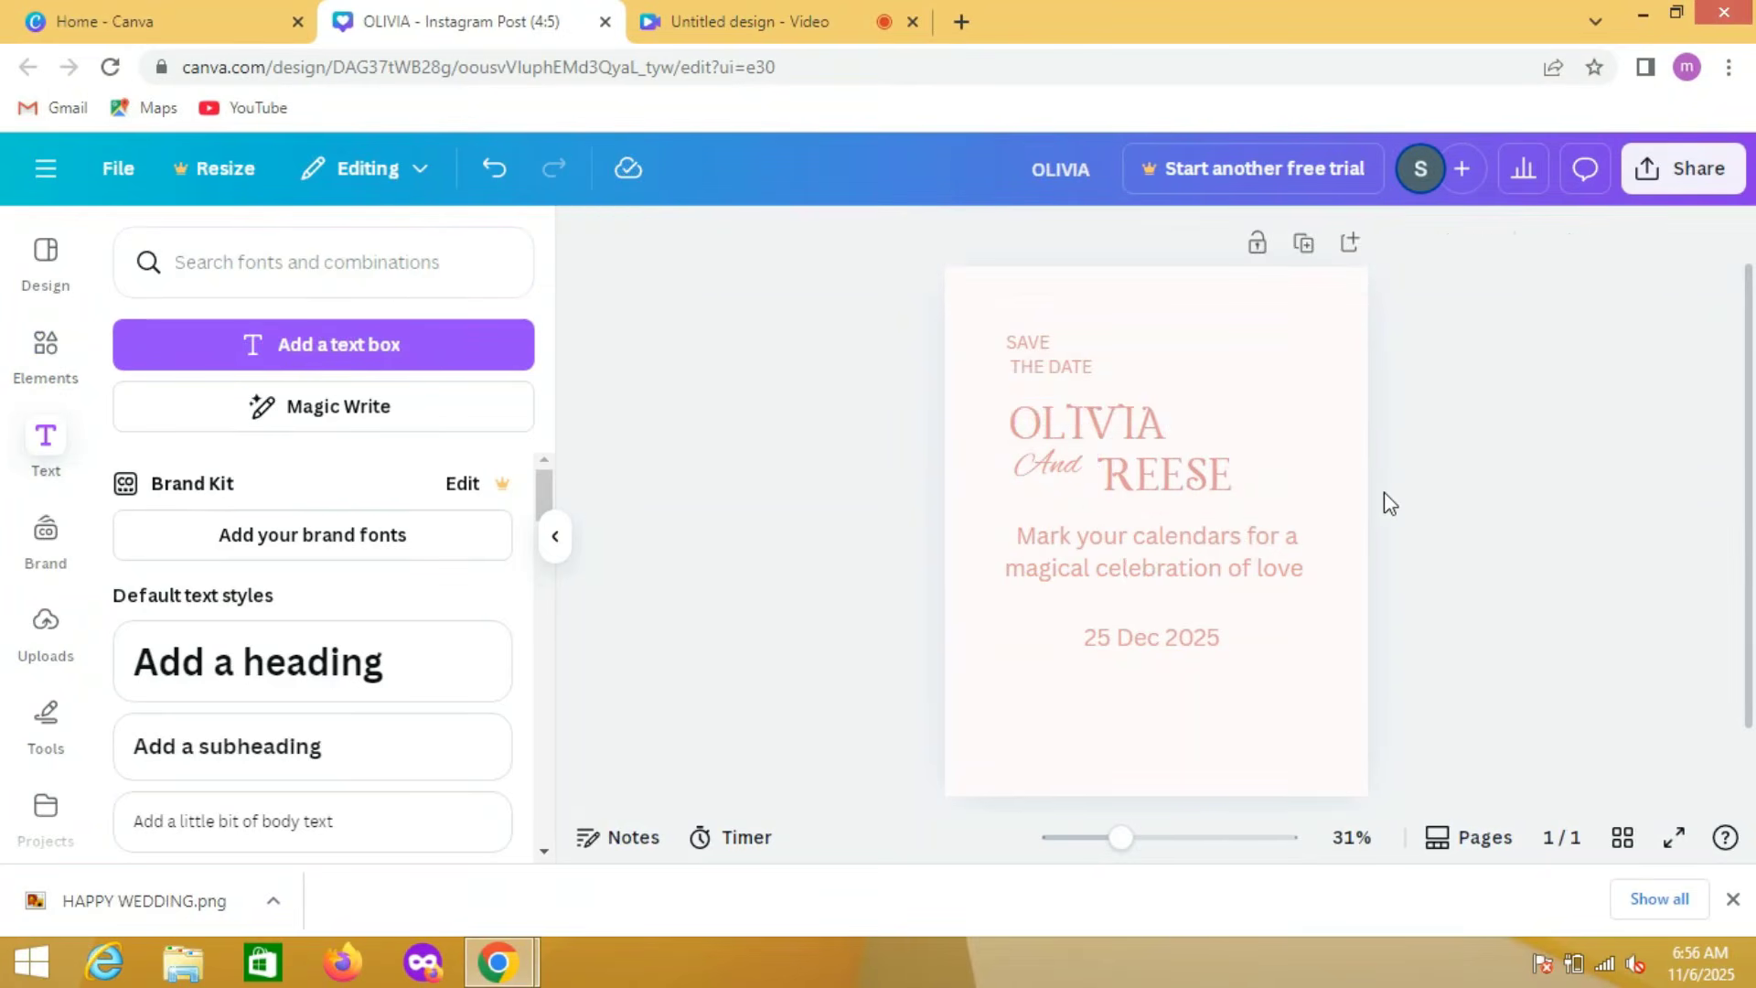
{"action": "left_click", "coordinate": [1201, 471]}
{"action": "left_click_drag", "start_coordinate": [1201, 472], "coordinate": [1200, 453]}
{"action": "left_click", "coordinate": [1302, 287]}
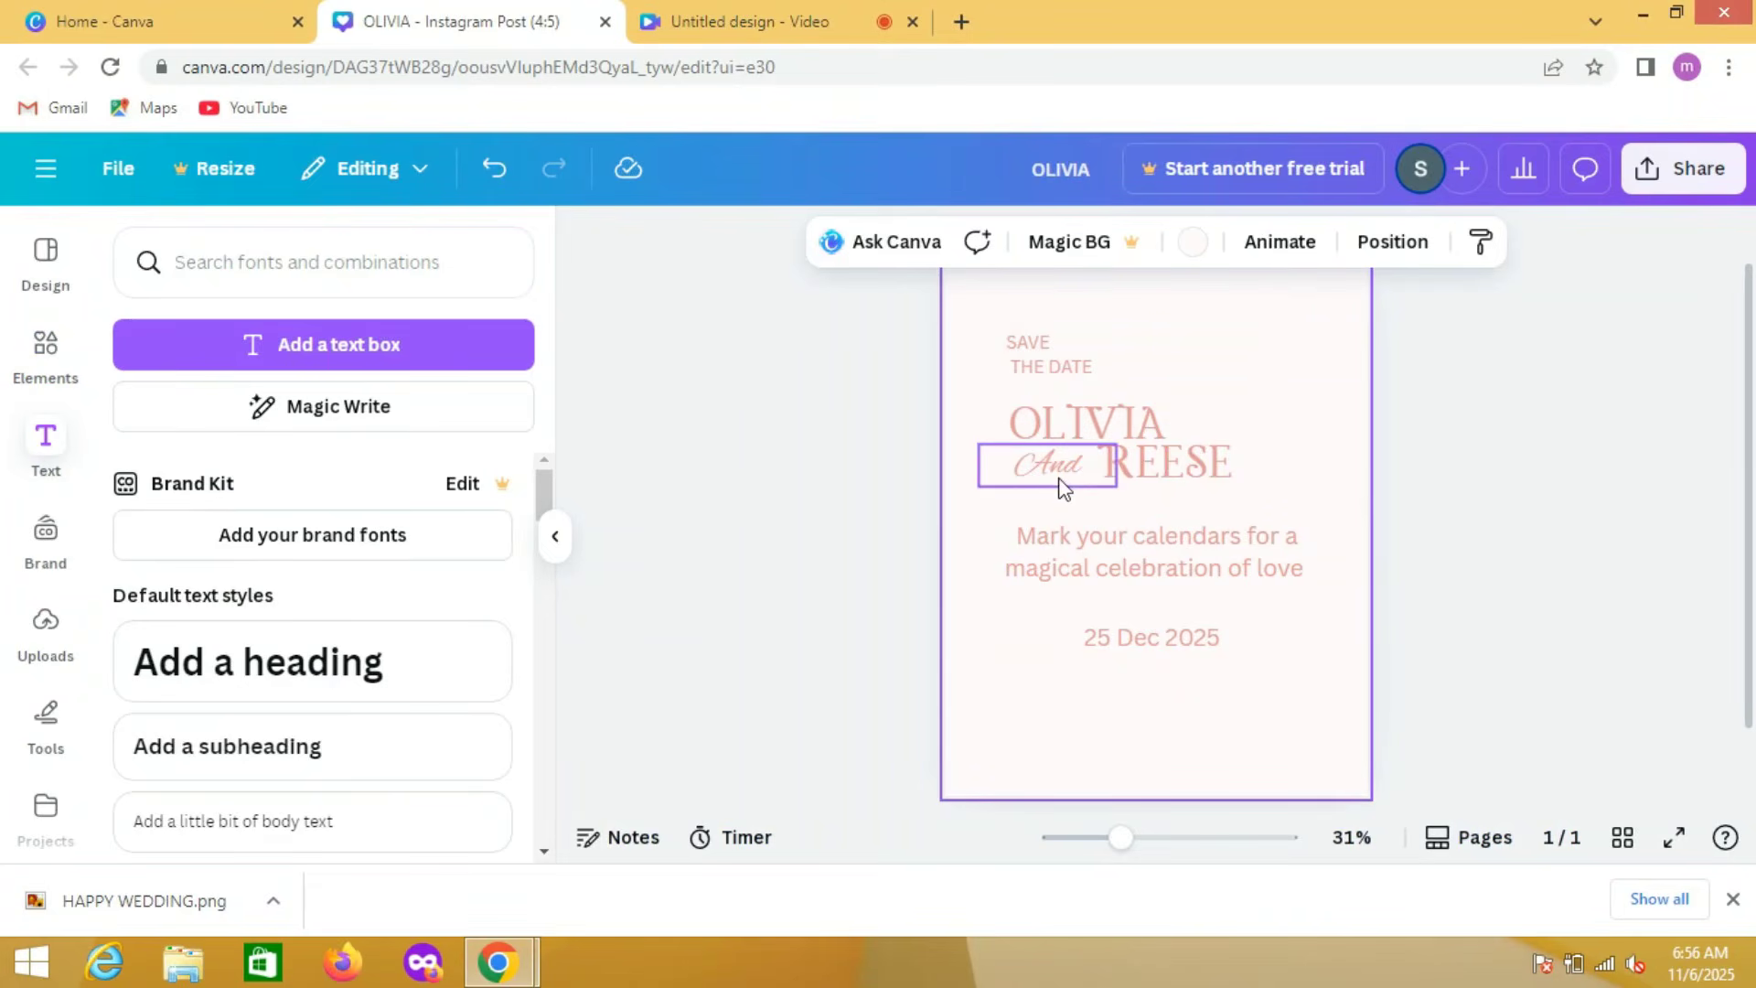
{"action": "left_click_drag", "start_coordinate": [1064, 488], "coordinate": [1057, 480]}
{"action": "left_click", "coordinate": [1302, 490]}
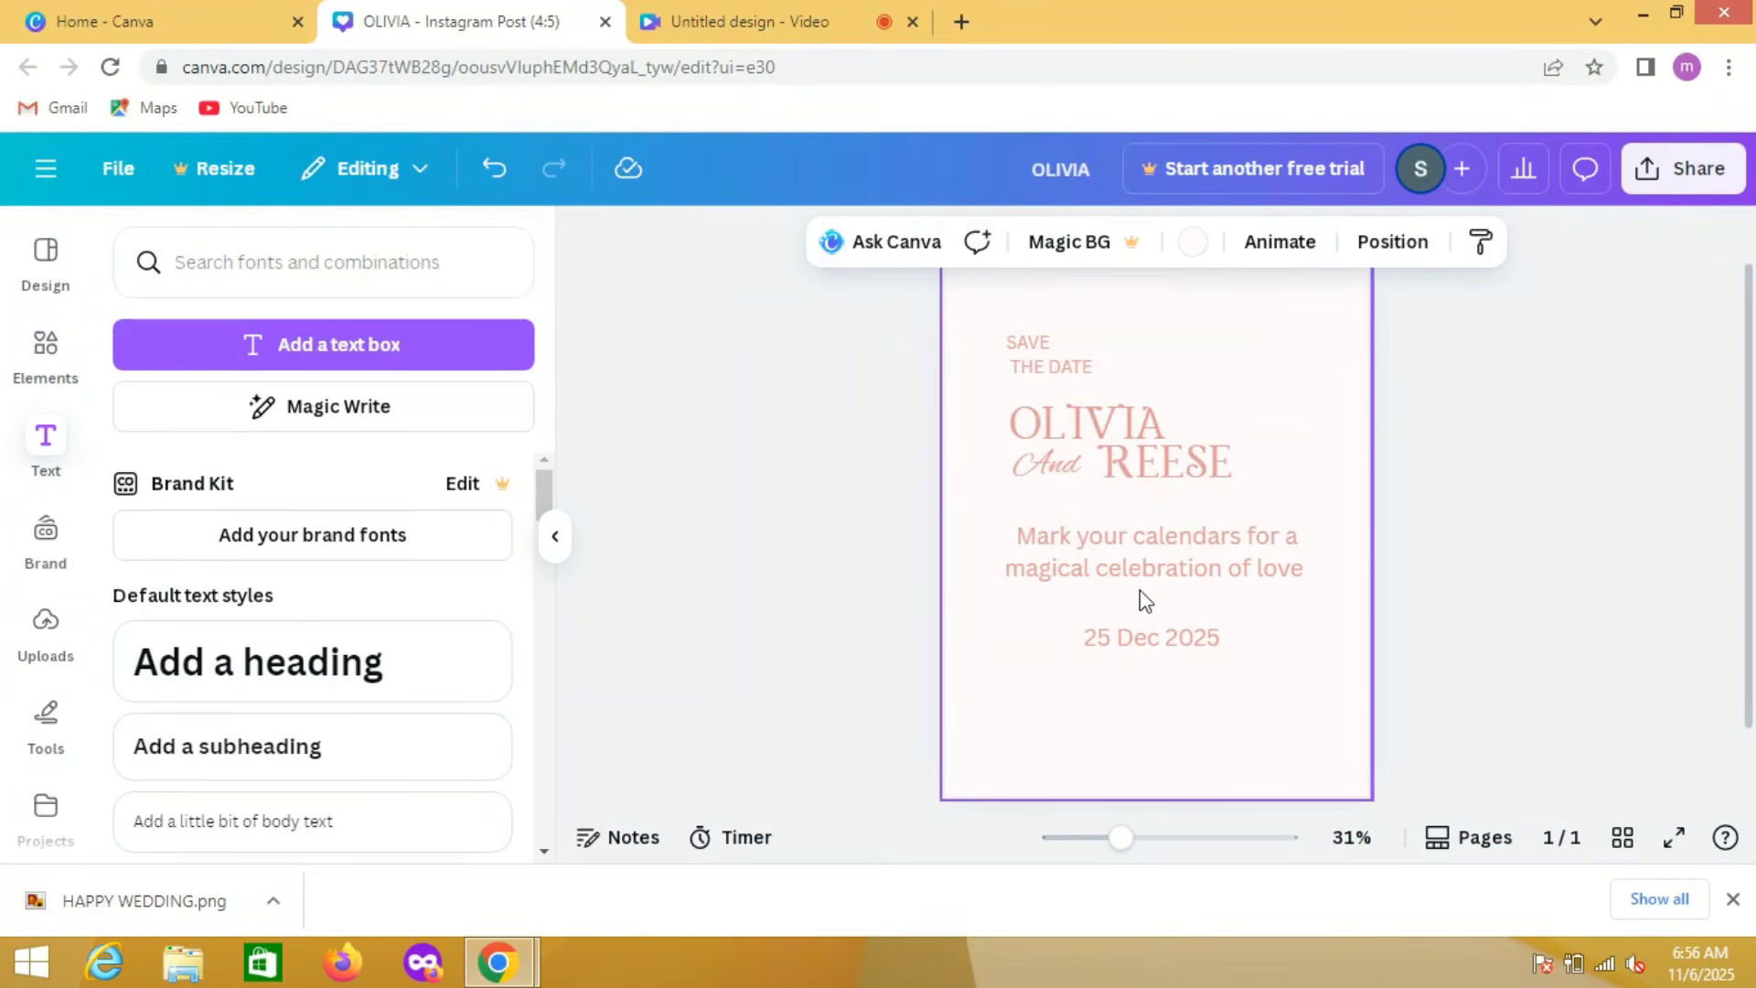
Step: Reduce the font size of the "Mark your calendars for a magical celebration of love" text to 30
{"action": "left_click", "coordinate": [1116, 558]}
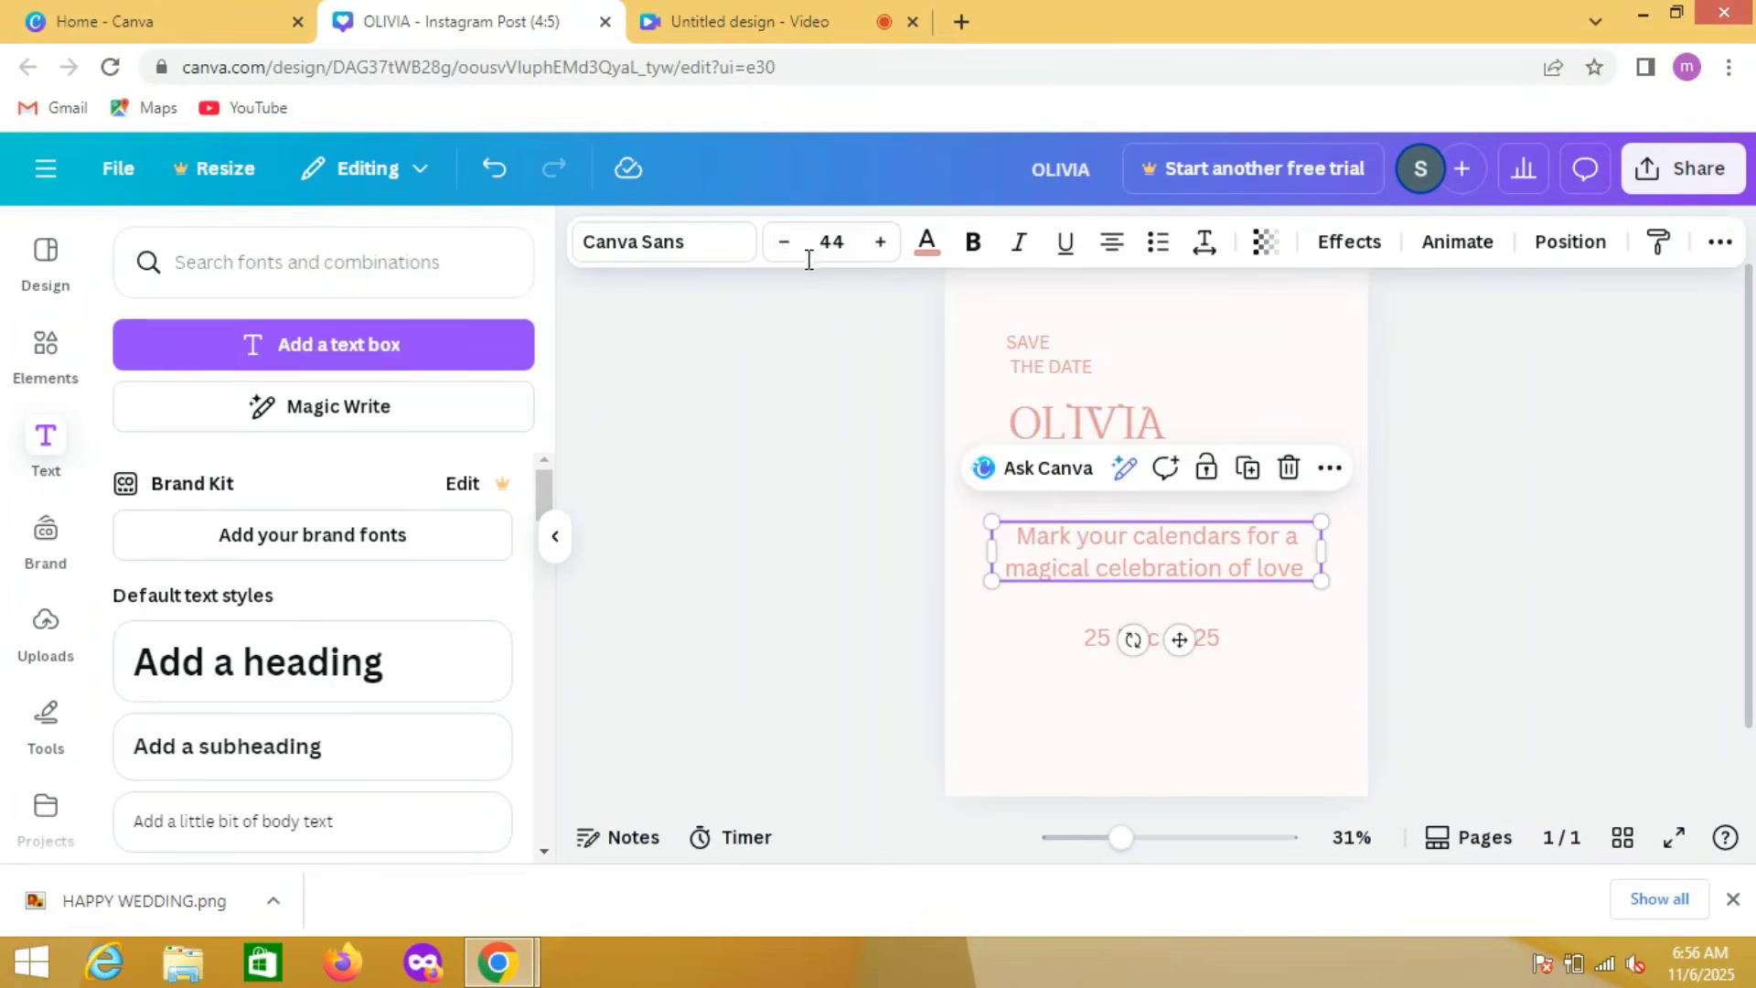
{"action": "left_click", "coordinate": [784, 243]}
{"action": "left_click", "coordinate": [784, 242]}
{"action": "left_click", "coordinate": [784, 242]}
{"action": "left_click", "coordinate": [784, 242]}
{"action": "left_click", "coordinate": [784, 242]}
{"action": "left_click", "coordinate": [784, 242]}
{"action": "left_click", "coordinate": [784, 243]}
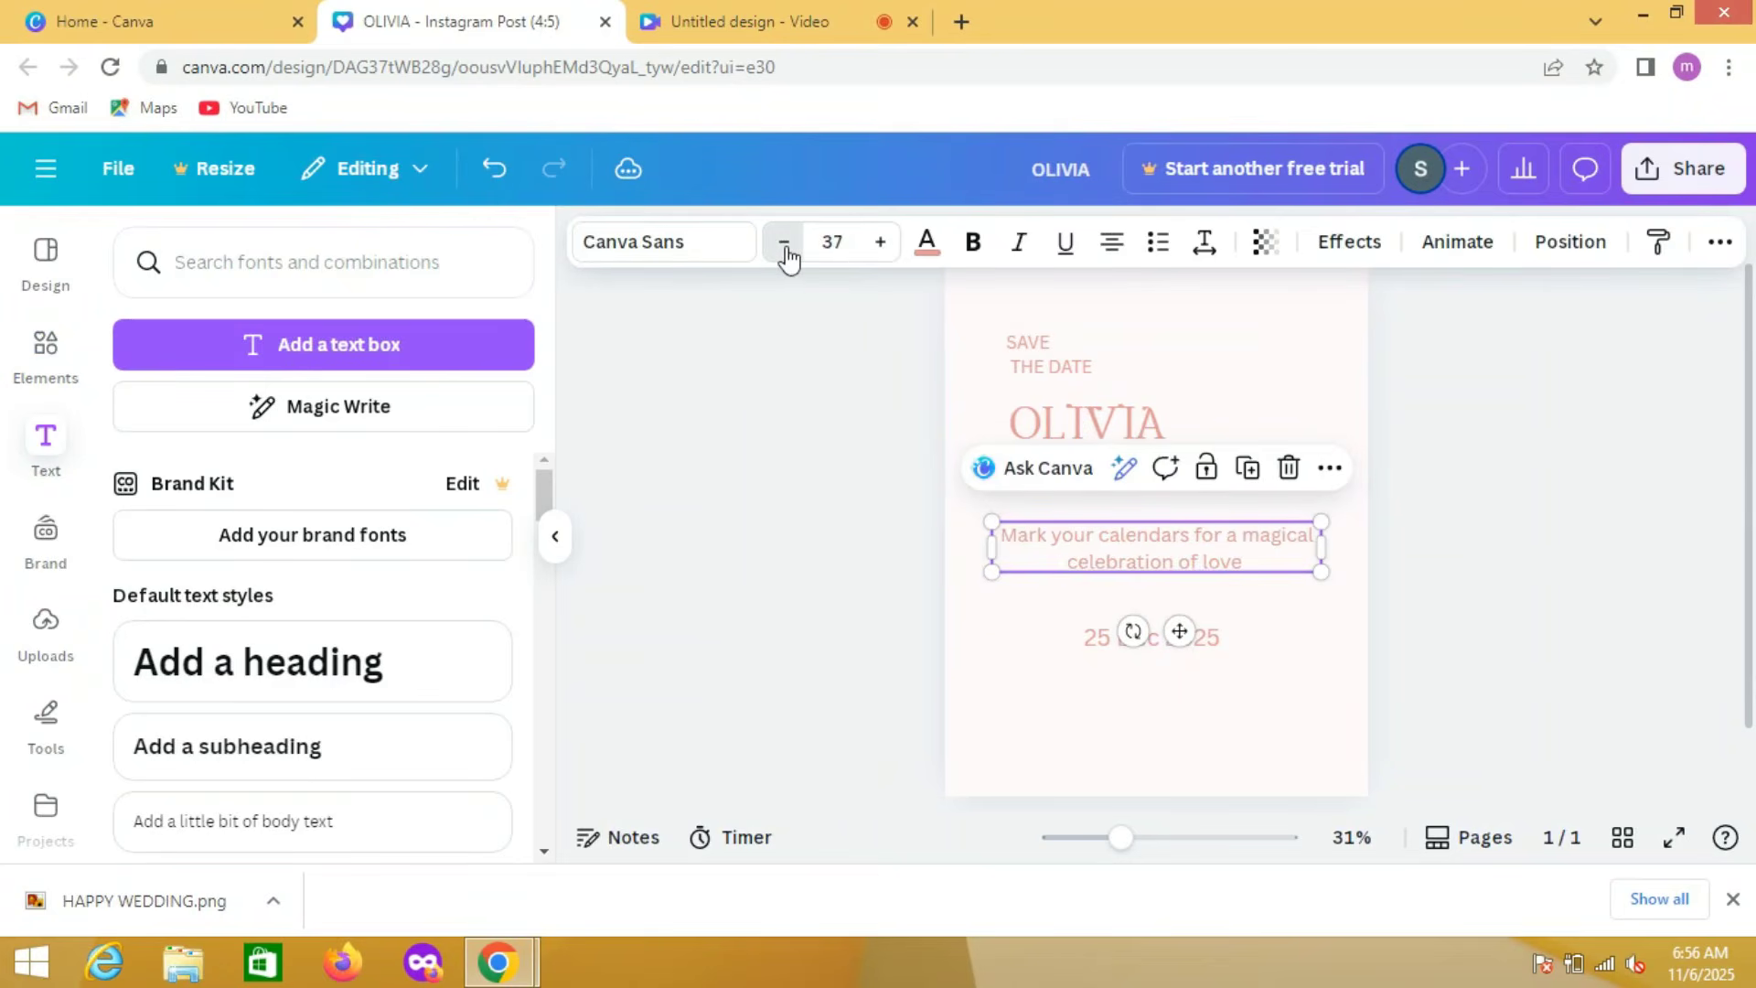
{"action": "left_click", "coordinate": [784, 243]}
{"action": "left_click", "coordinate": [784, 243]}
{"action": "left_click", "coordinate": [784, 243]}
{"action": "left_click", "coordinate": [784, 242]}
{"action": "left_click", "coordinate": [784, 243]}
{"action": "left_click", "coordinate": [784, 243]}
{"action": "left_click", "coordinate": [783, 243]}
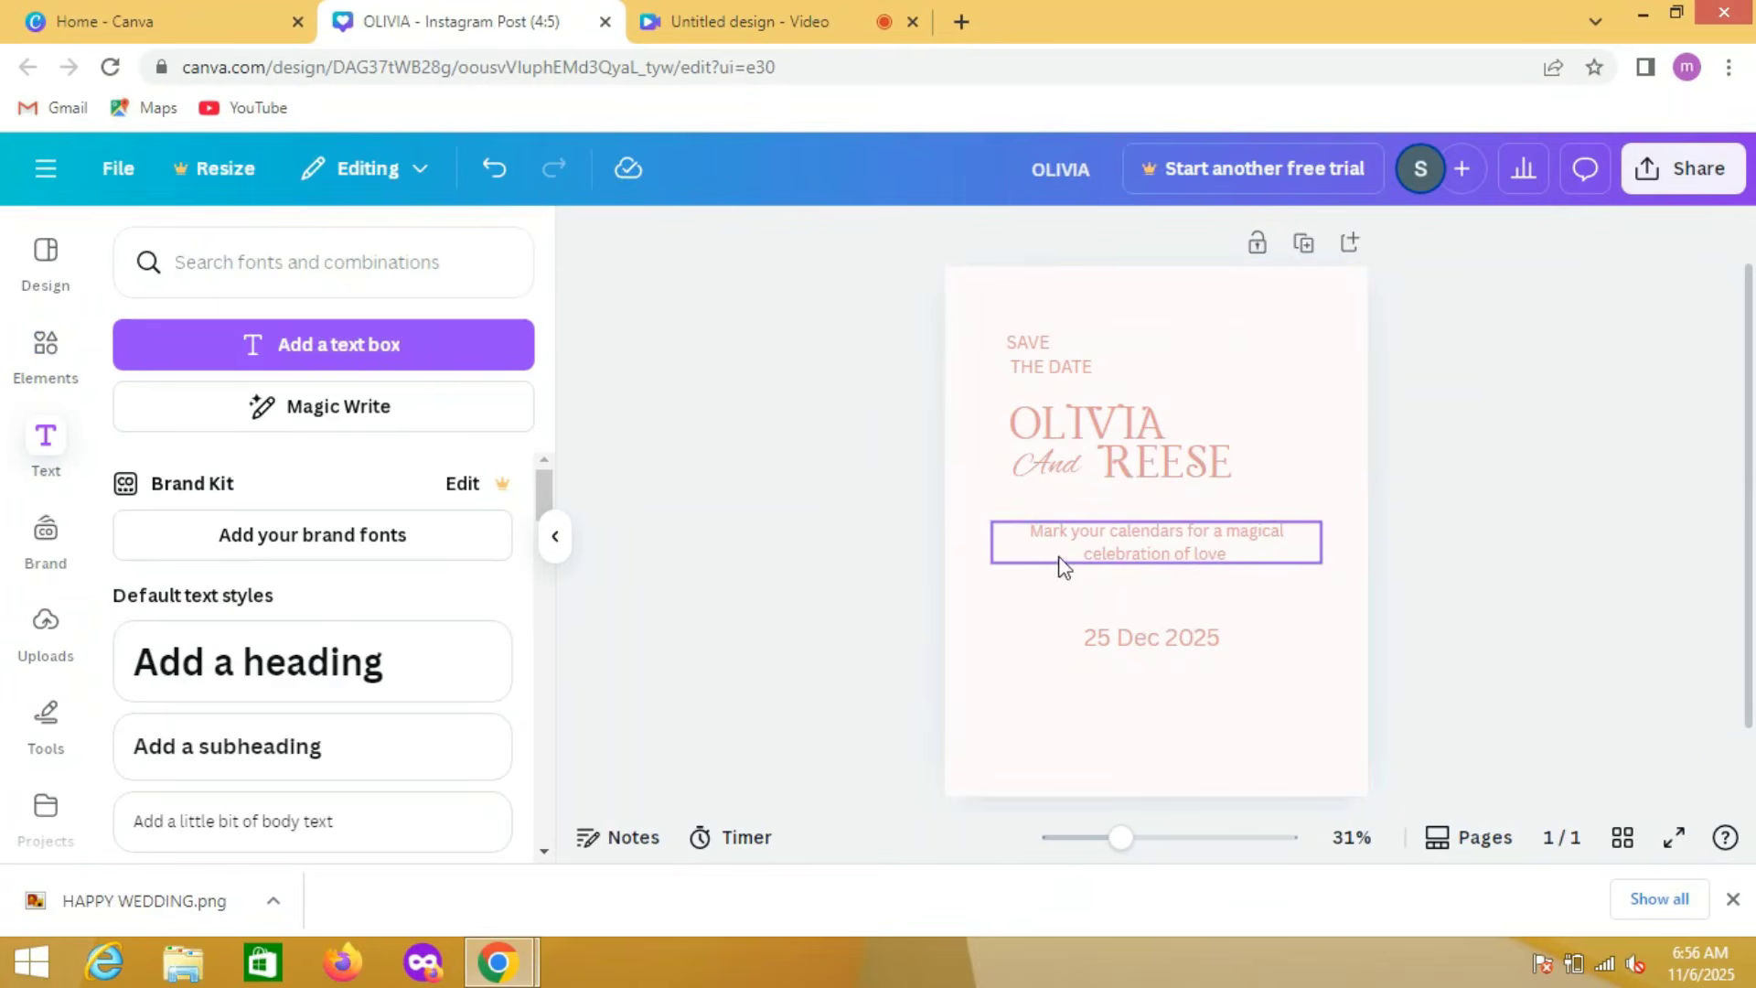
Step: Left-align the "Mark your calendars" message and move it beneath the names, flush with their left edge, then select the date text
{"action": "left_click_drag", "start_coordinate": [1073, 545], "coordinate": [1055, 537]}
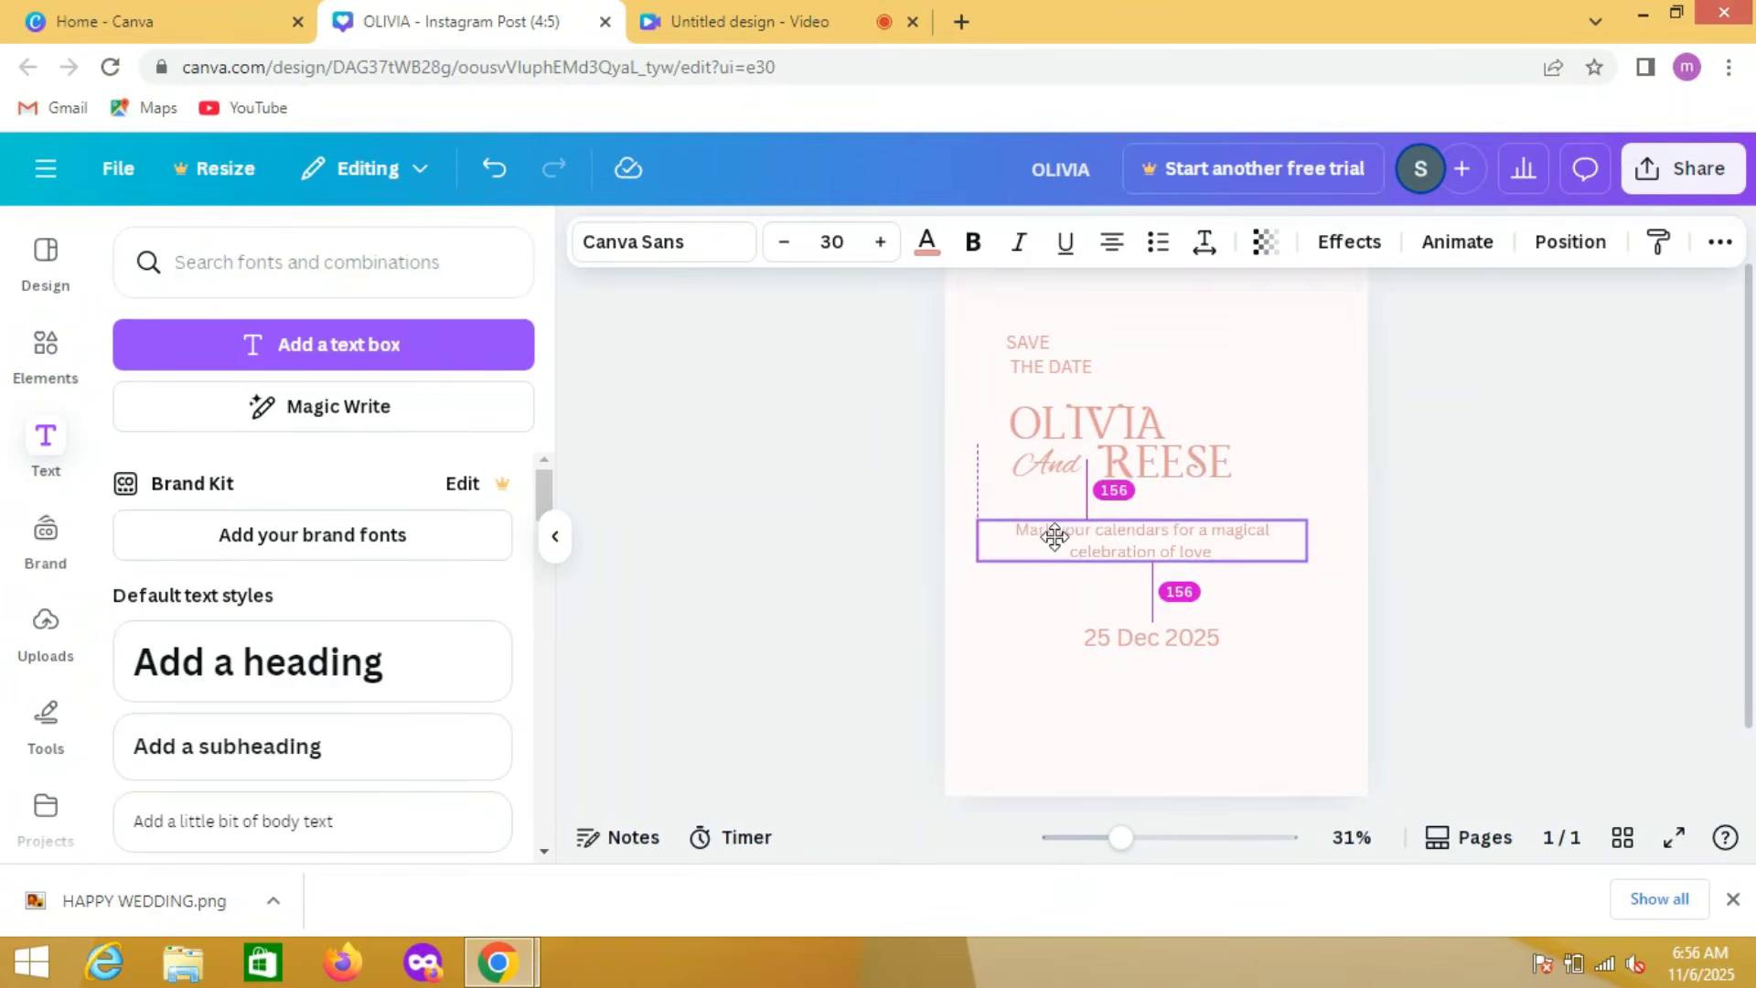
{"action": "left_click", "coordinate": [1112, 245]}
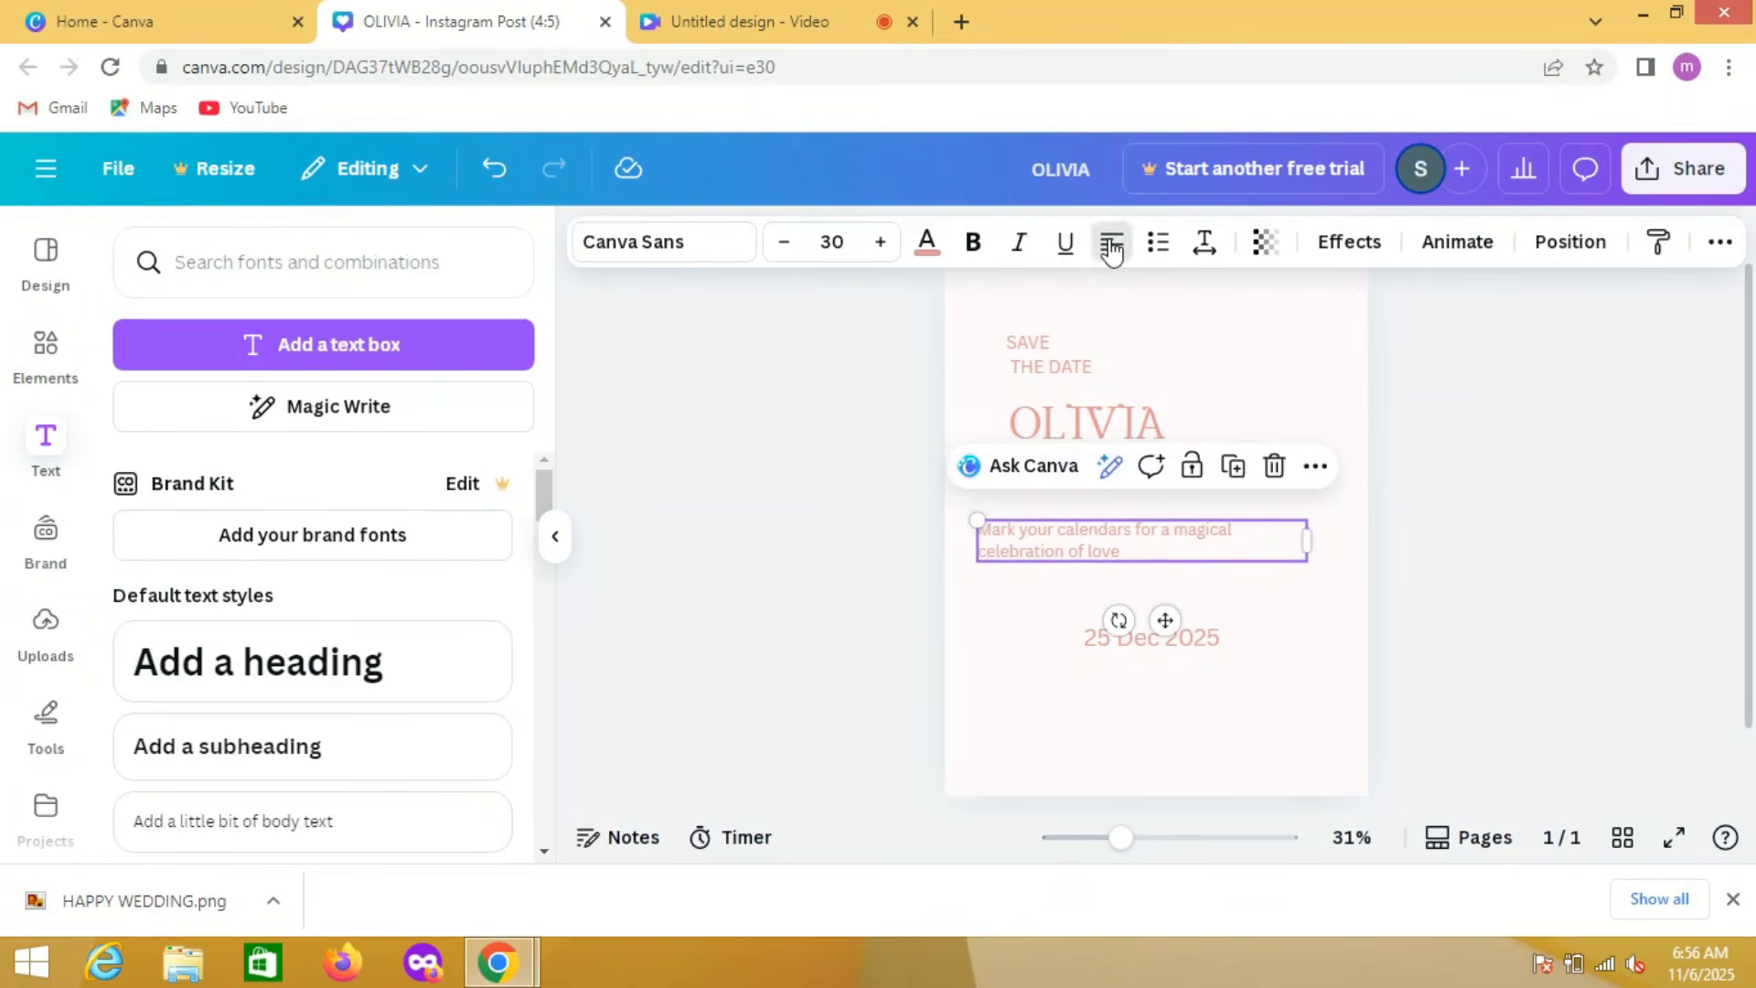
{"action": "left_click", "coordinate": [865, 656]}
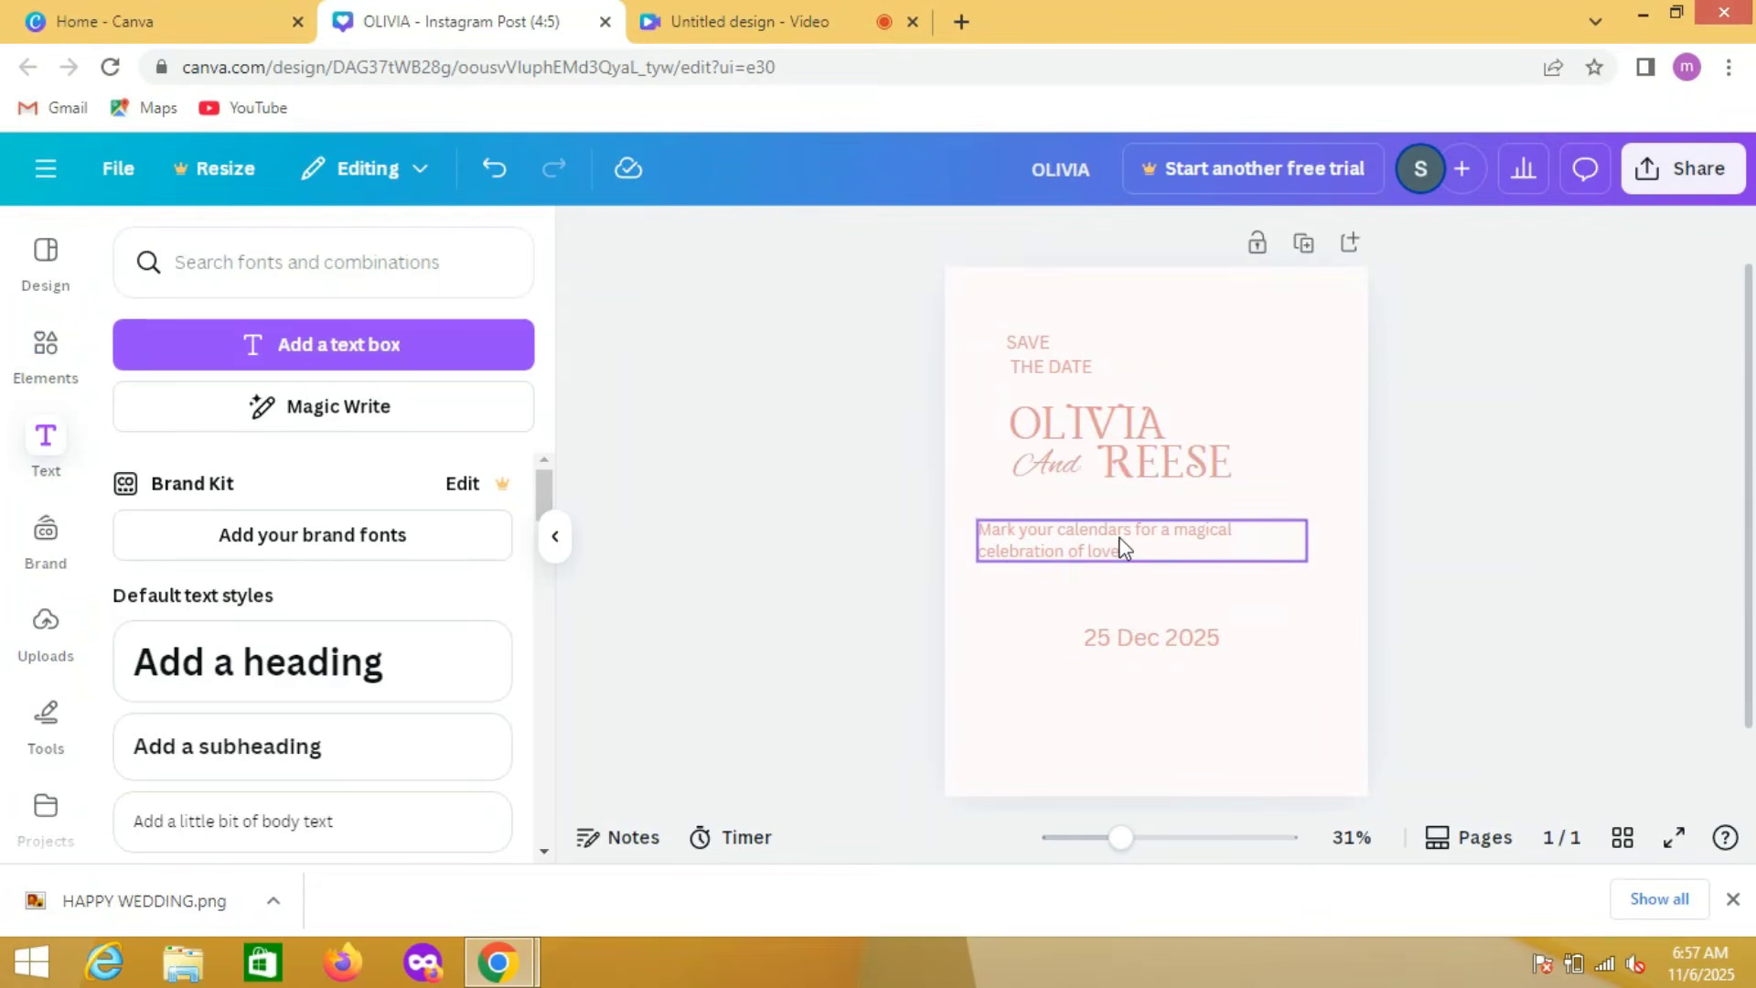
{"action": "mouse_move", "coordinate": [1124, 547]}
{"action": "left_mouse_down"}
{"action": "mouse_move", "coordinate": [1141, 494]}
{"action": "mouse_move", "coordinate": [1177, 525]}
{"action": "mouse_move", "coordinate": [1156, 553]}
{"action": "left_mouse_up"}
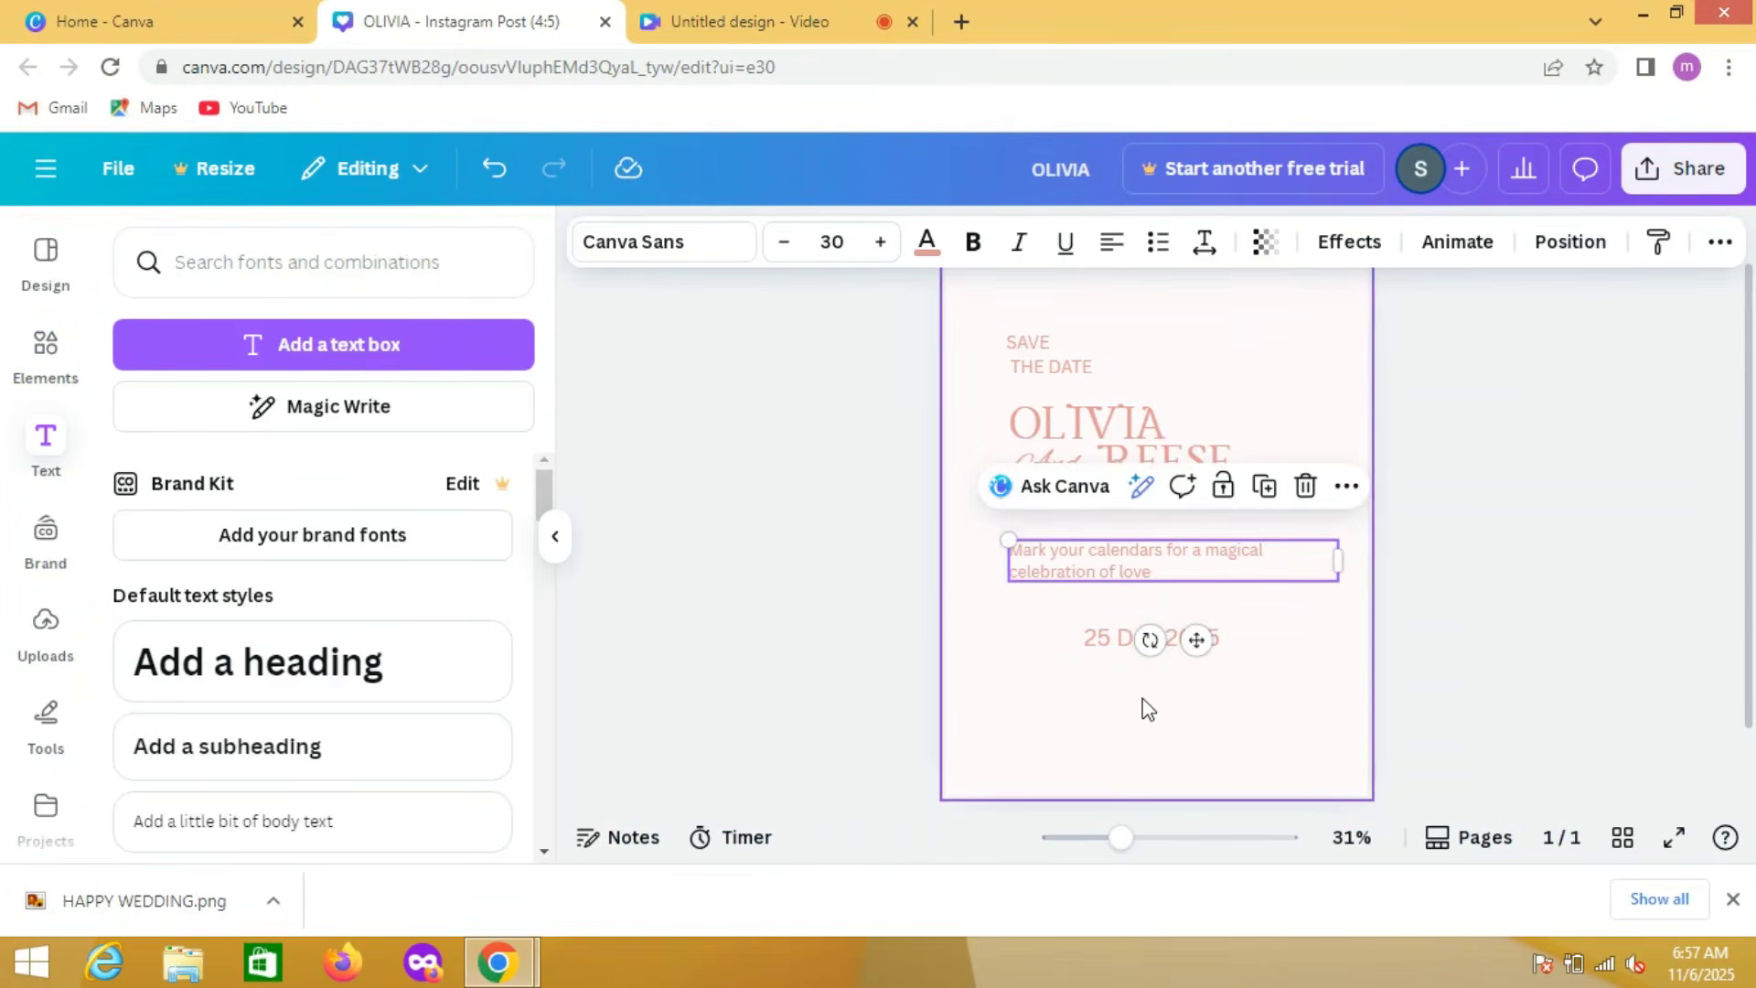
{"action": "left_click", "coordinate": [1111, 638]}
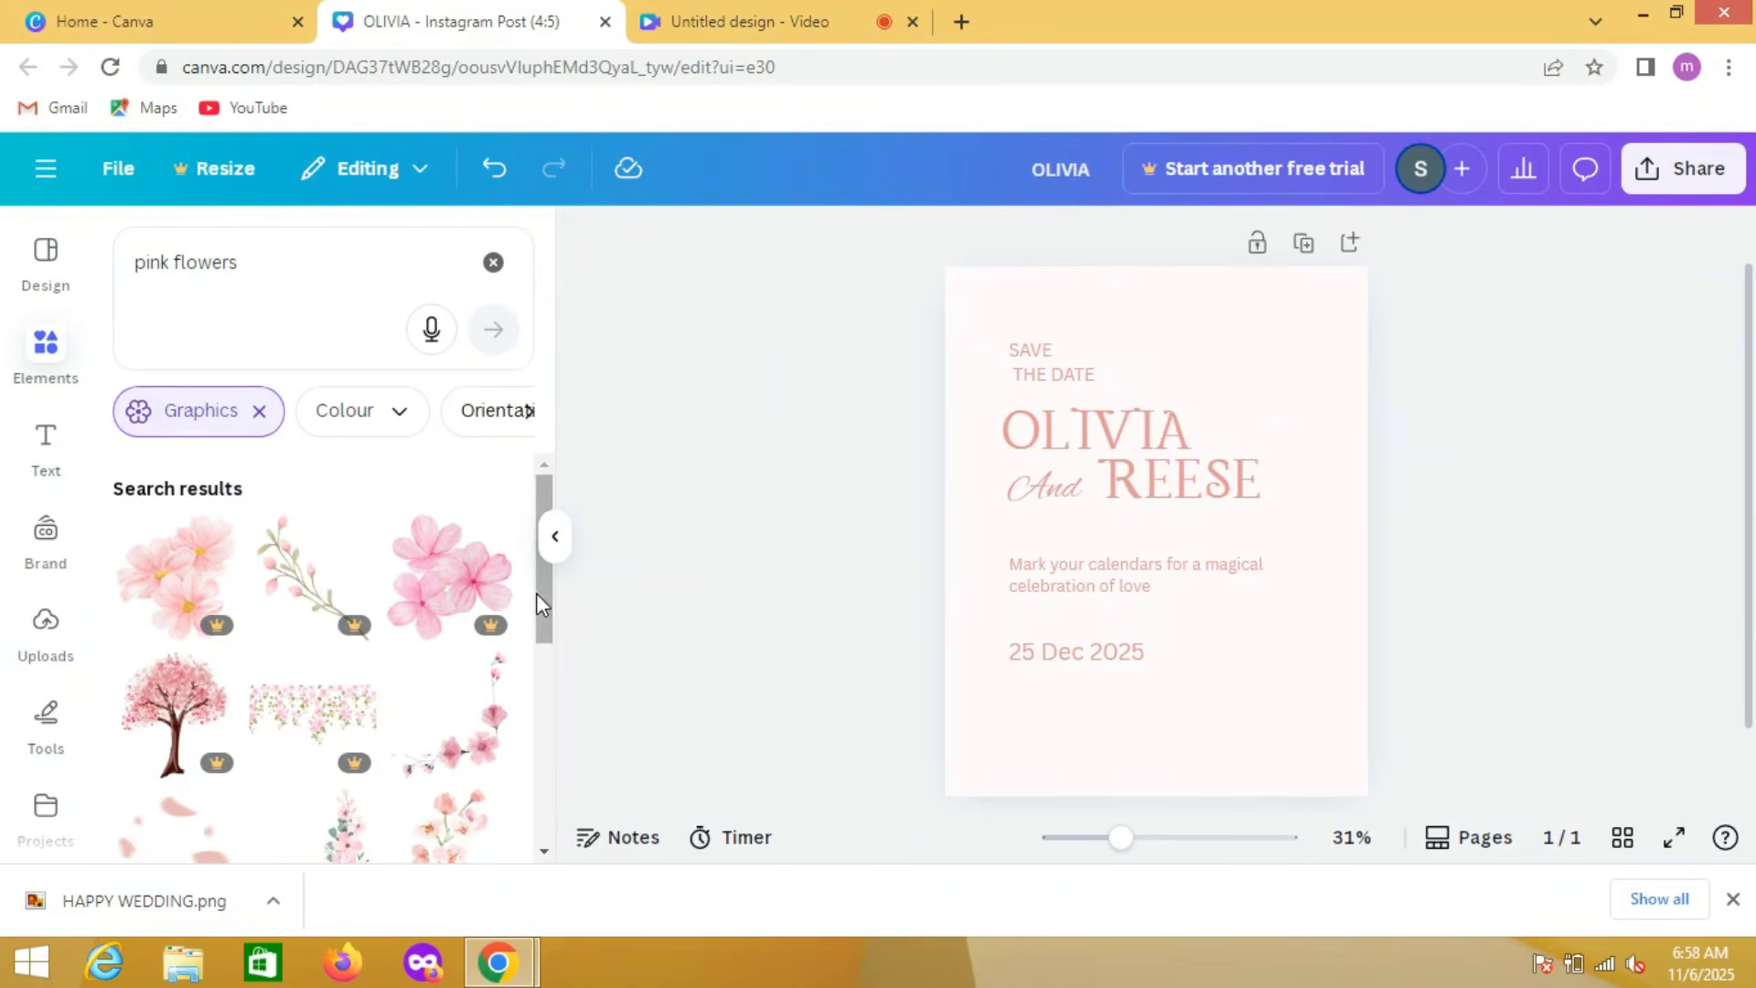
Step: Browse the pink flowers graphics and add the pale pink blossom branch with several flowers and buds to the page
{"action": "left_click_drag", "start_coordinate": [546, 590], "coordinate": [552, 796]}
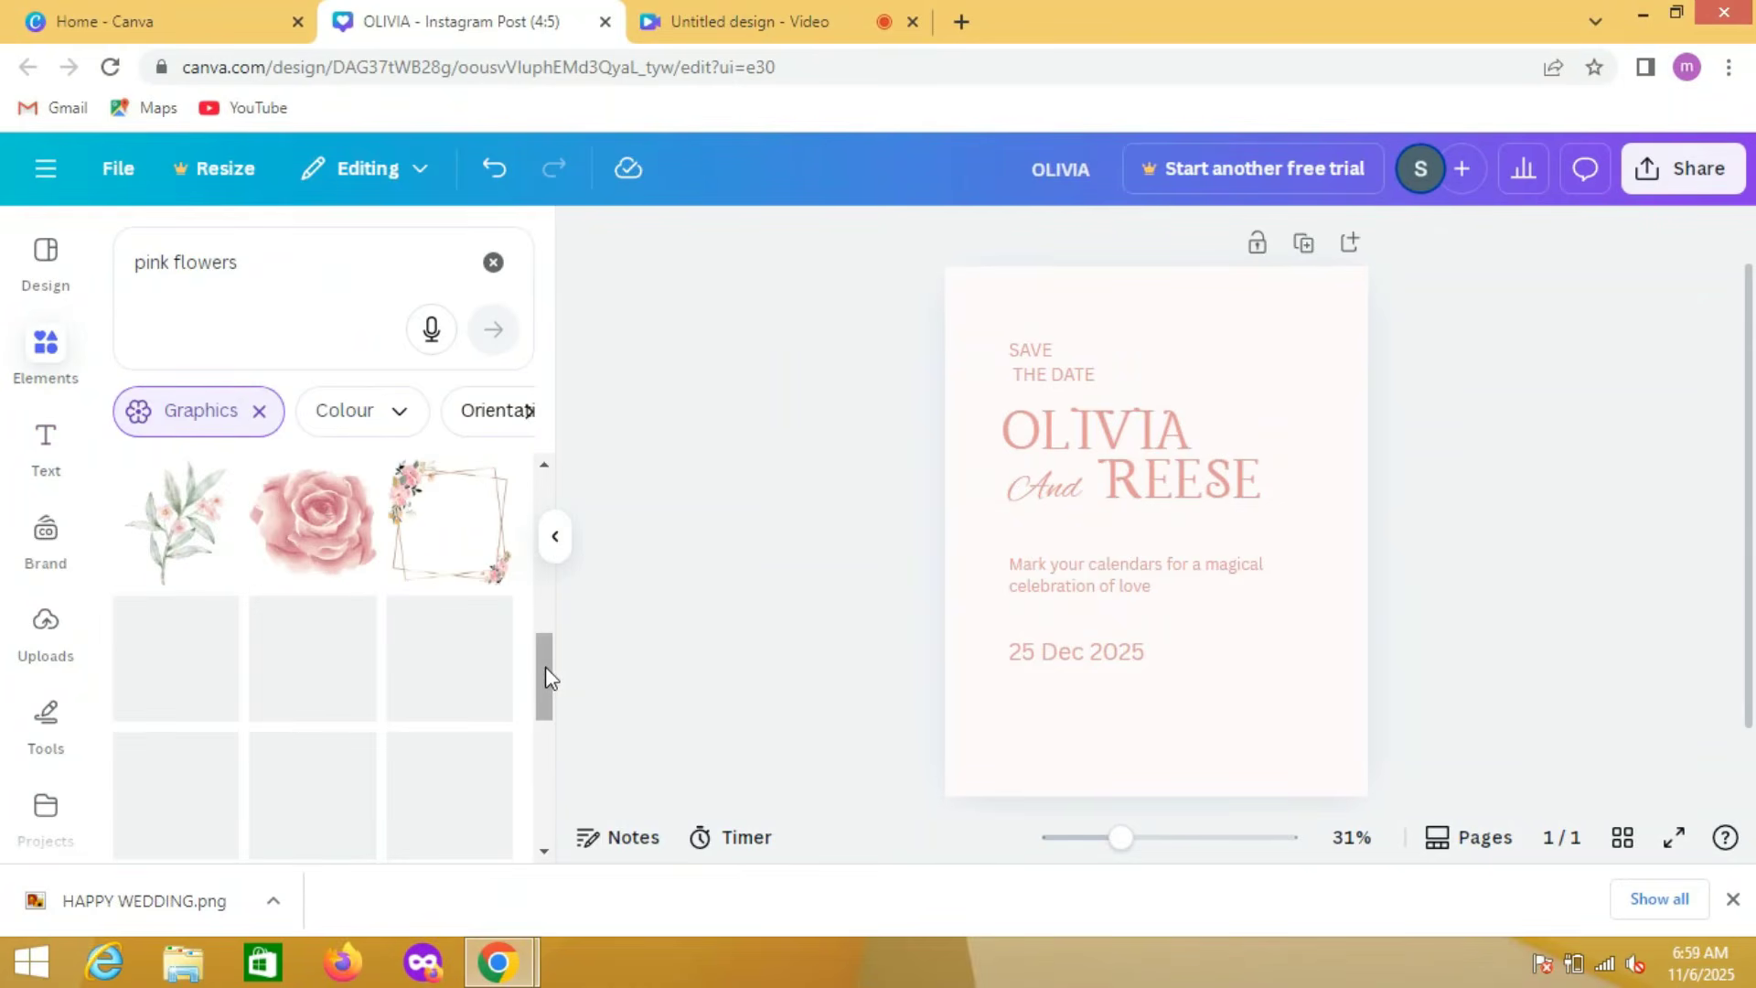
{"action": "scroll", "coordinate": [545, 667], "scroll_direction": "down", "scroll_amount": 1}
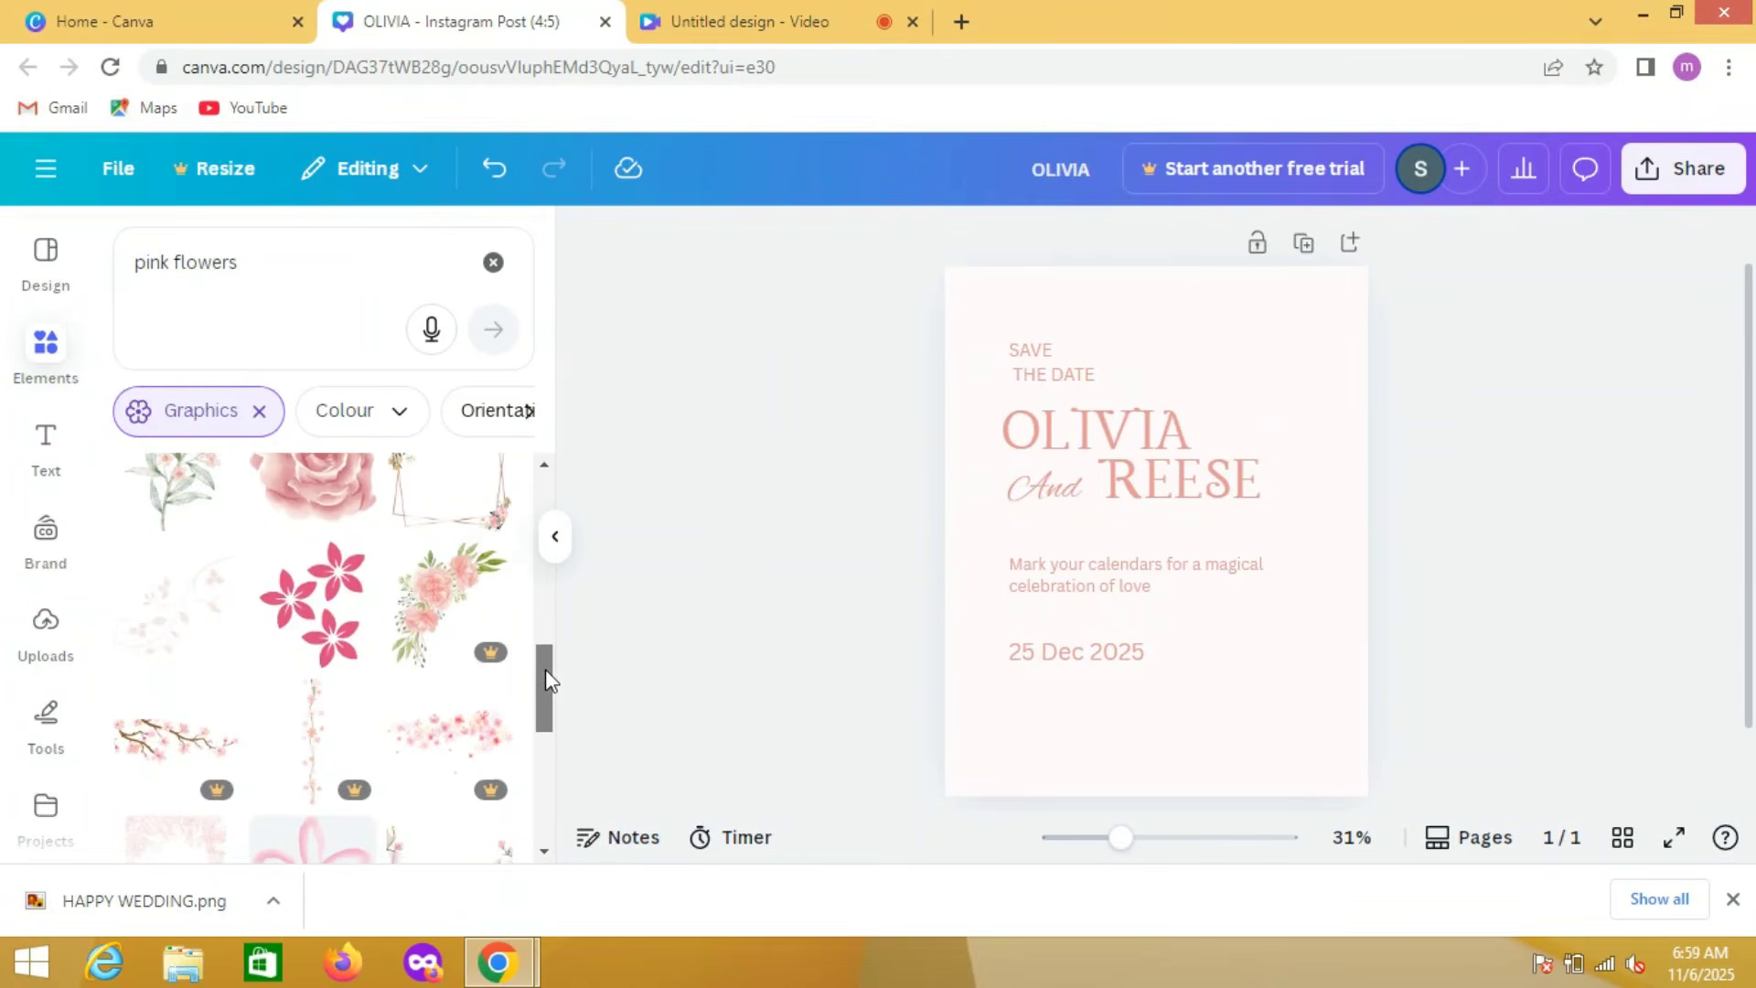
{"action": "scroll", "coordinate": [545, 686], "scroll_direction": "down", "scroll_amount": 5}
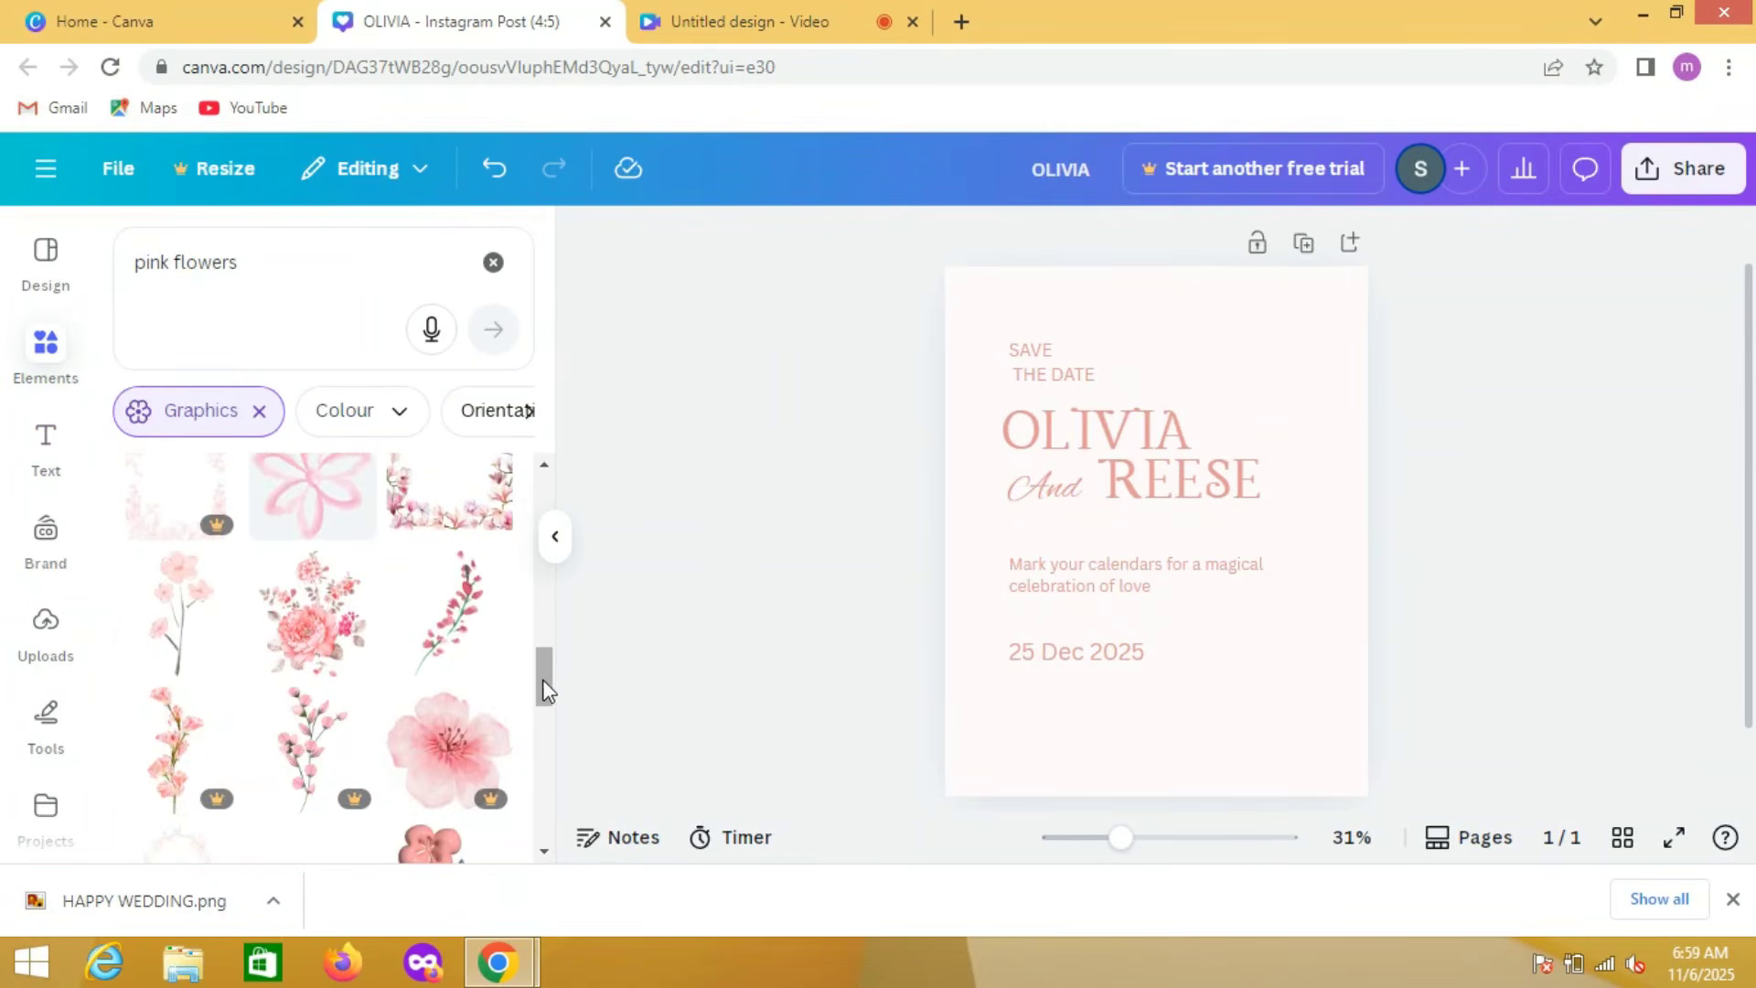
{"action": "scroll", "coordinate": [546, 686], "scroll_direction": "down", "scroll_amount": 3}
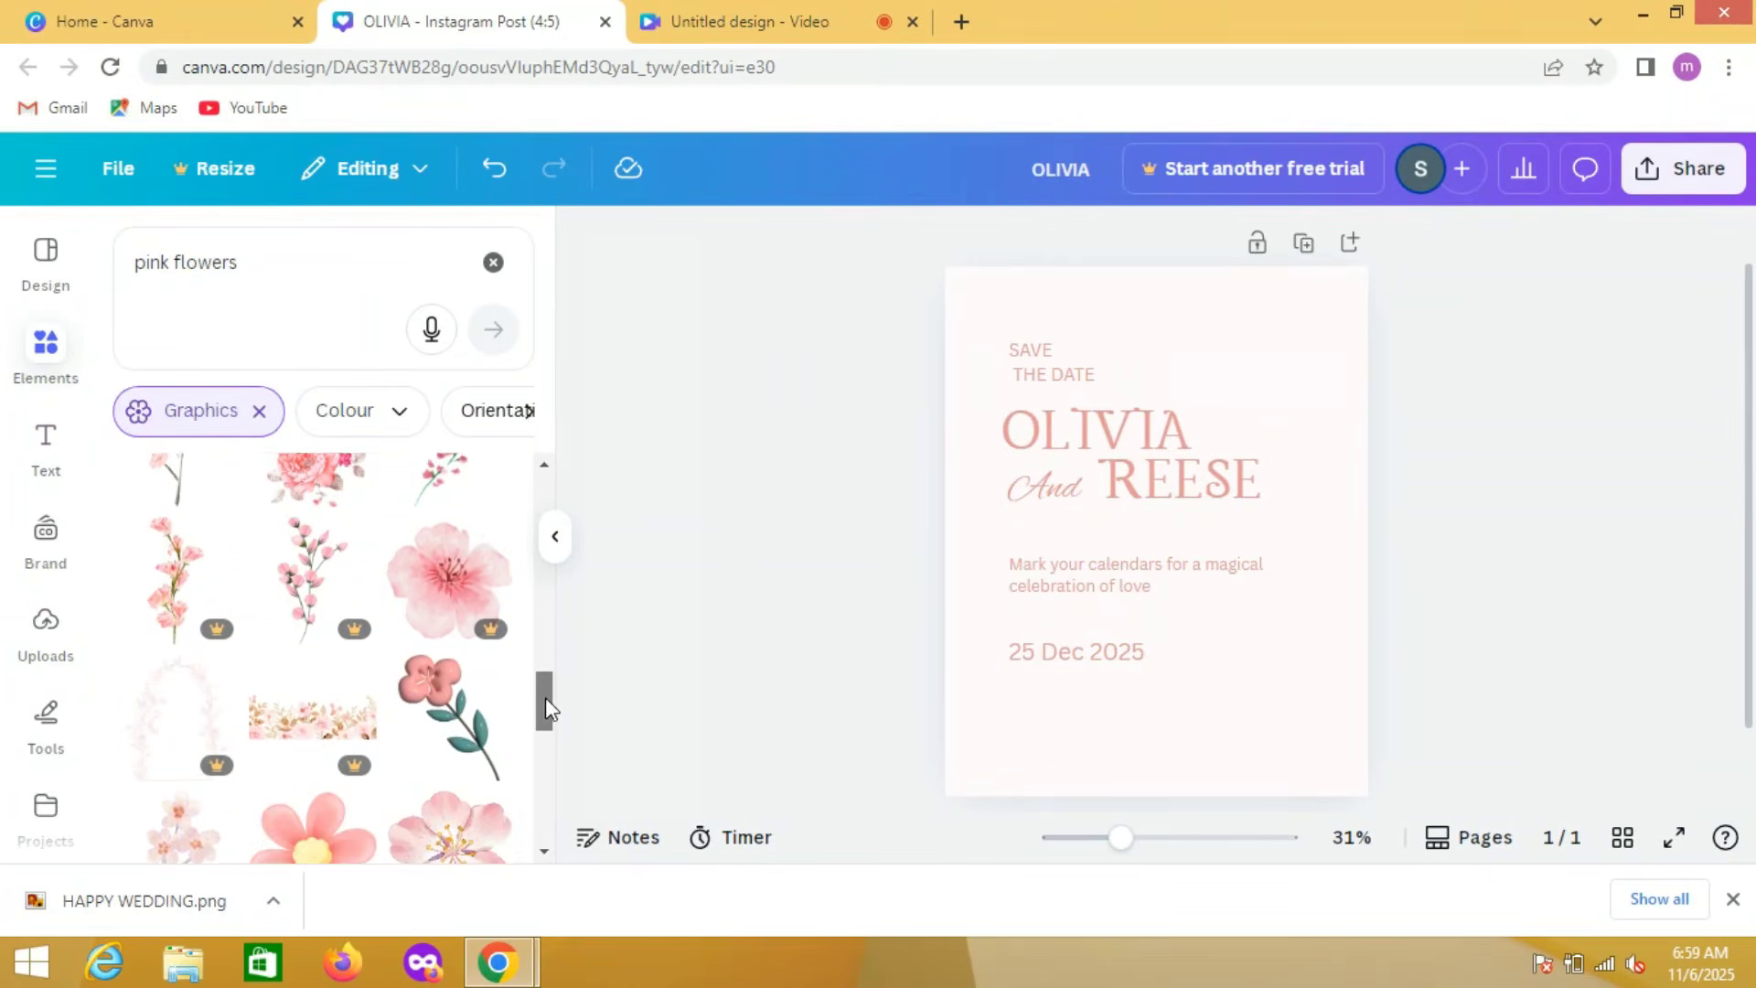
{"action": "scroll", "coordinate": [545, 691], "scroll_direction": "down", "scroll_amount": 1}
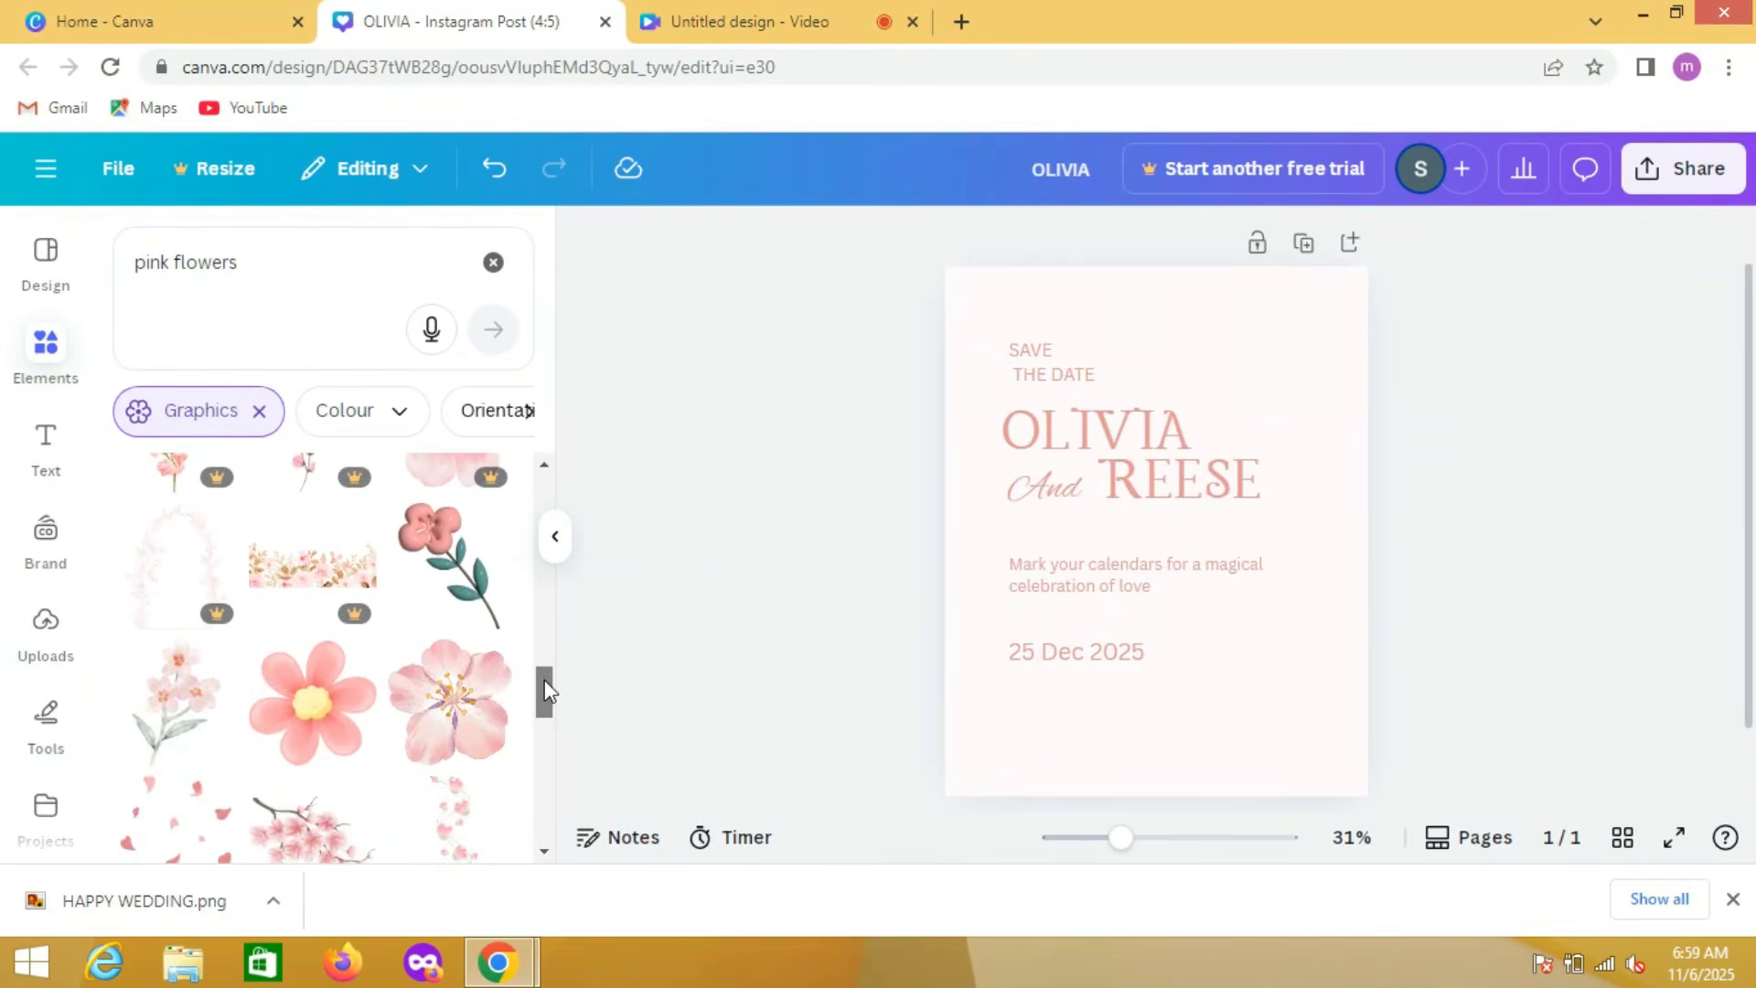
{"action": "left_click_drag", "start_coordinate": [545, 690], "coordinate": [546, 765]}
{"action": "left_click", "coordinate": [486, 768]}
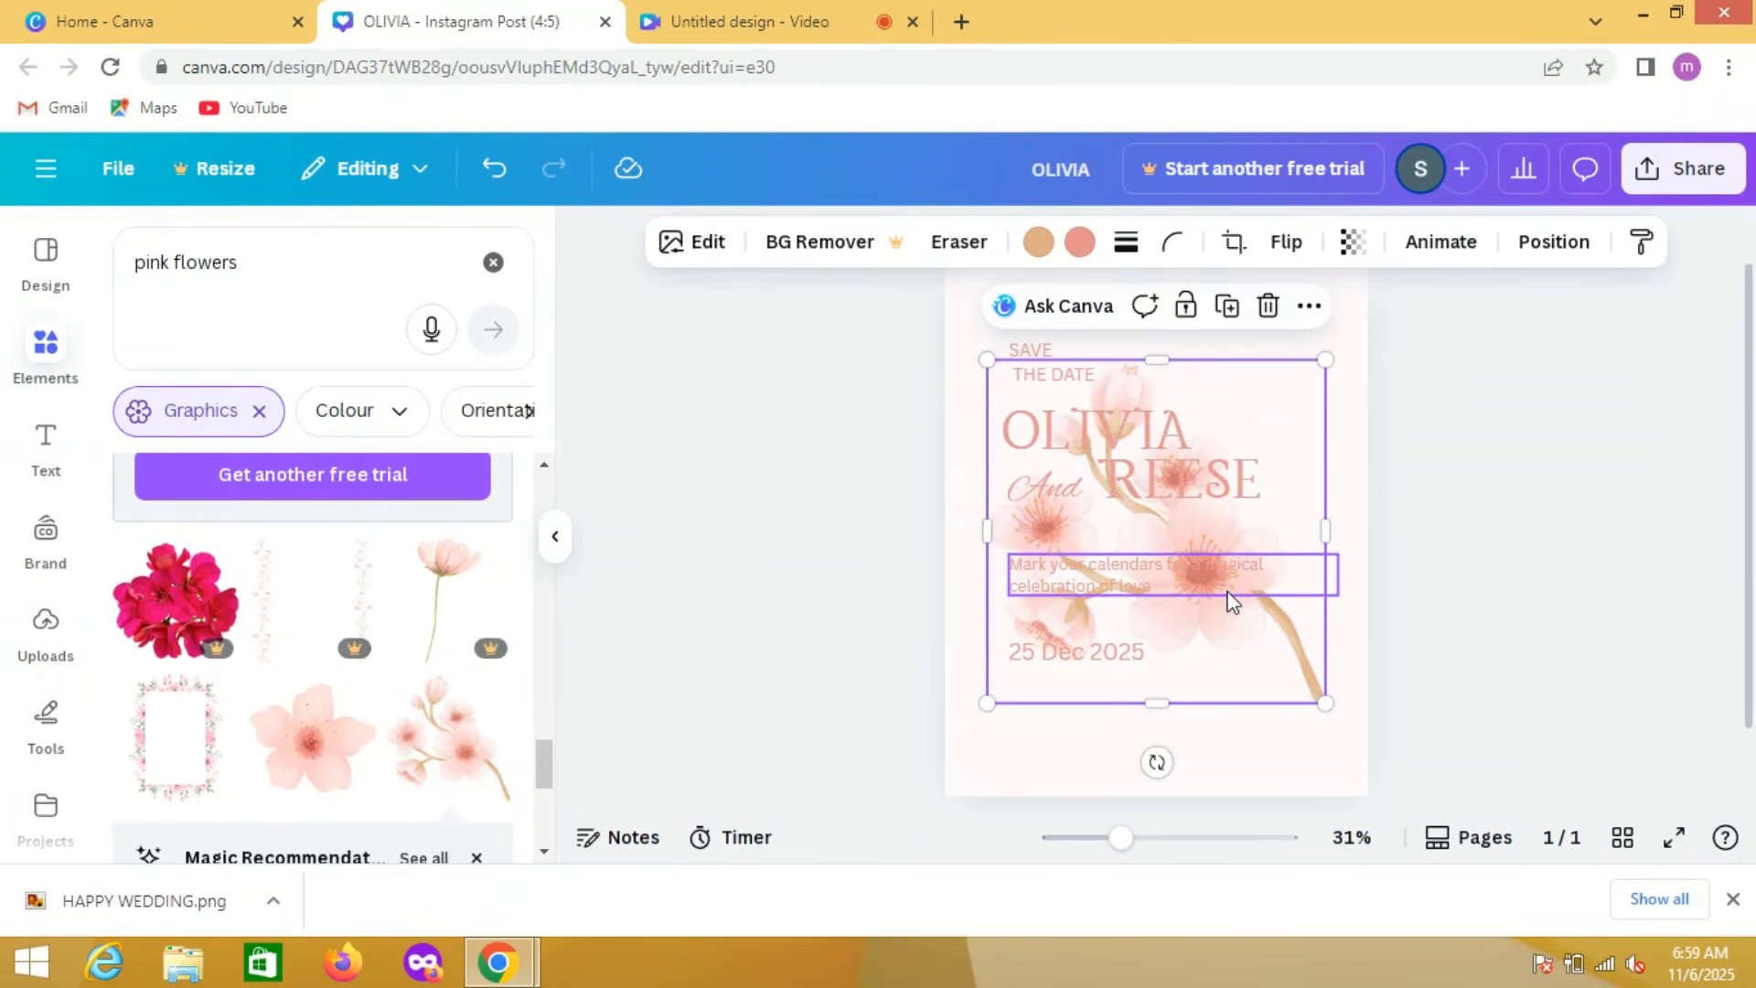
Step: Shrink the blossom branch and place it in the page's lower-right corner, partly off the edge and clear of the date
{"action": "left_click_drag", "start_coordinate": [1229, 595], "coordinate": [1372, 800]}
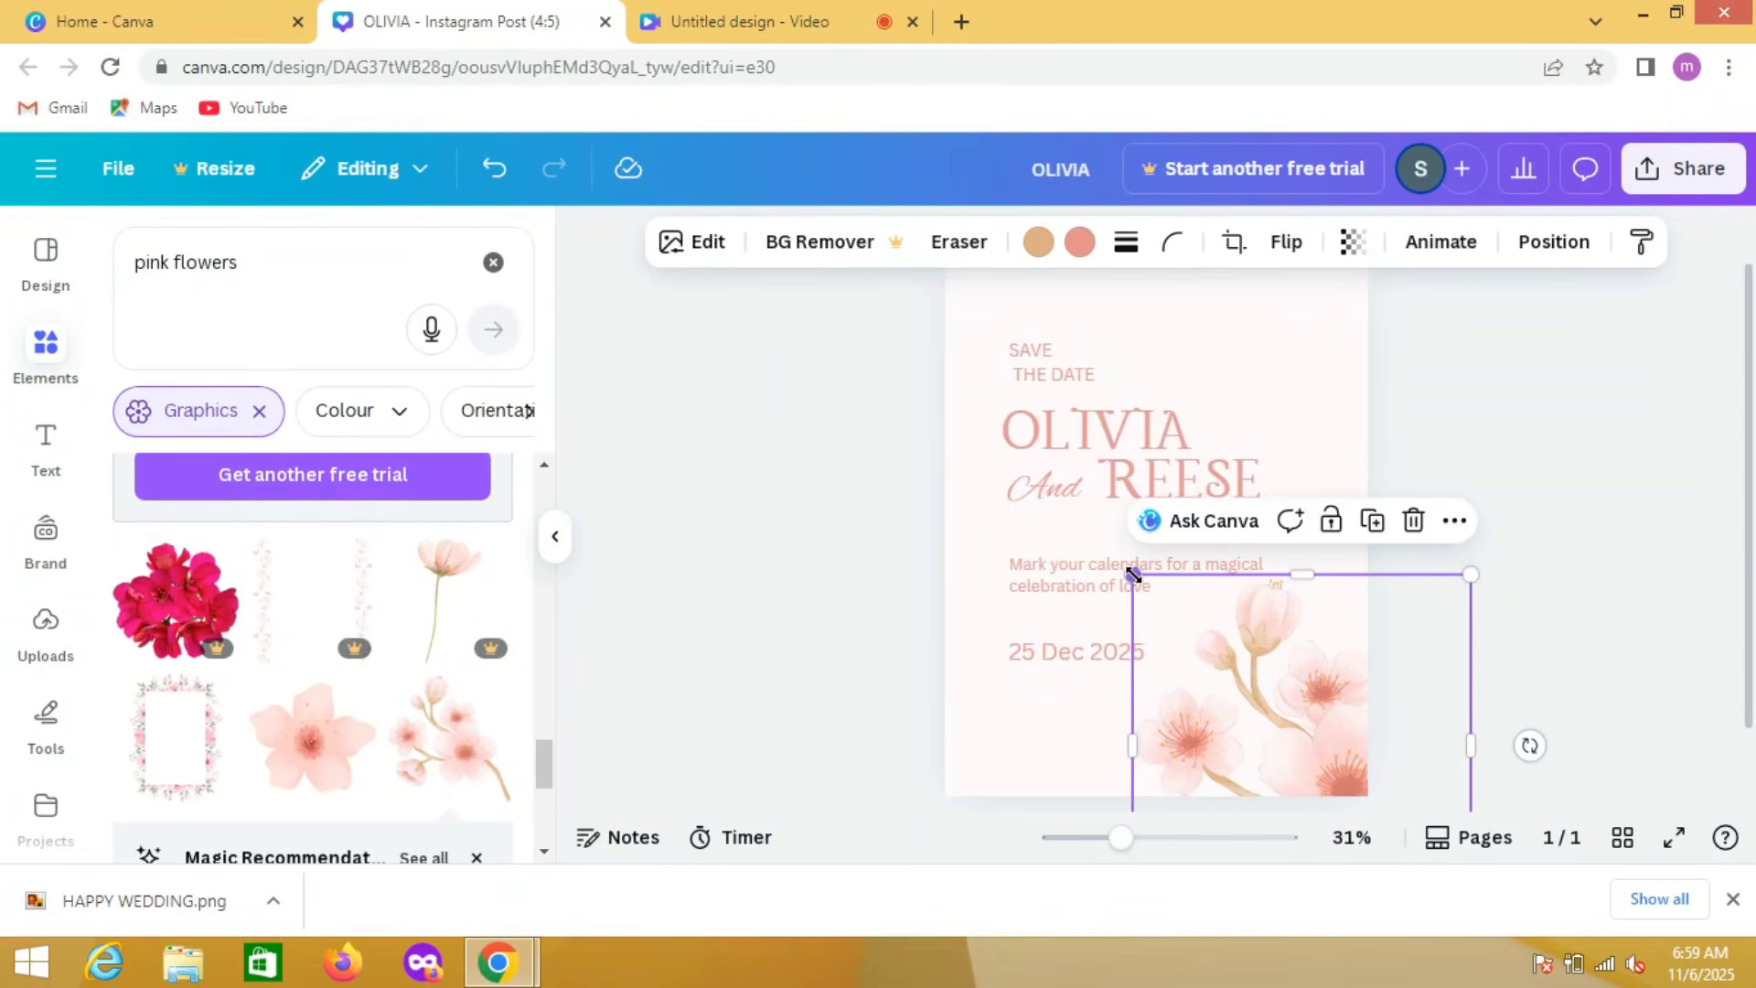
{"action": "left_click_drag", "start_coordinate": [1132, 573], "coordinate": [1178, 610]}
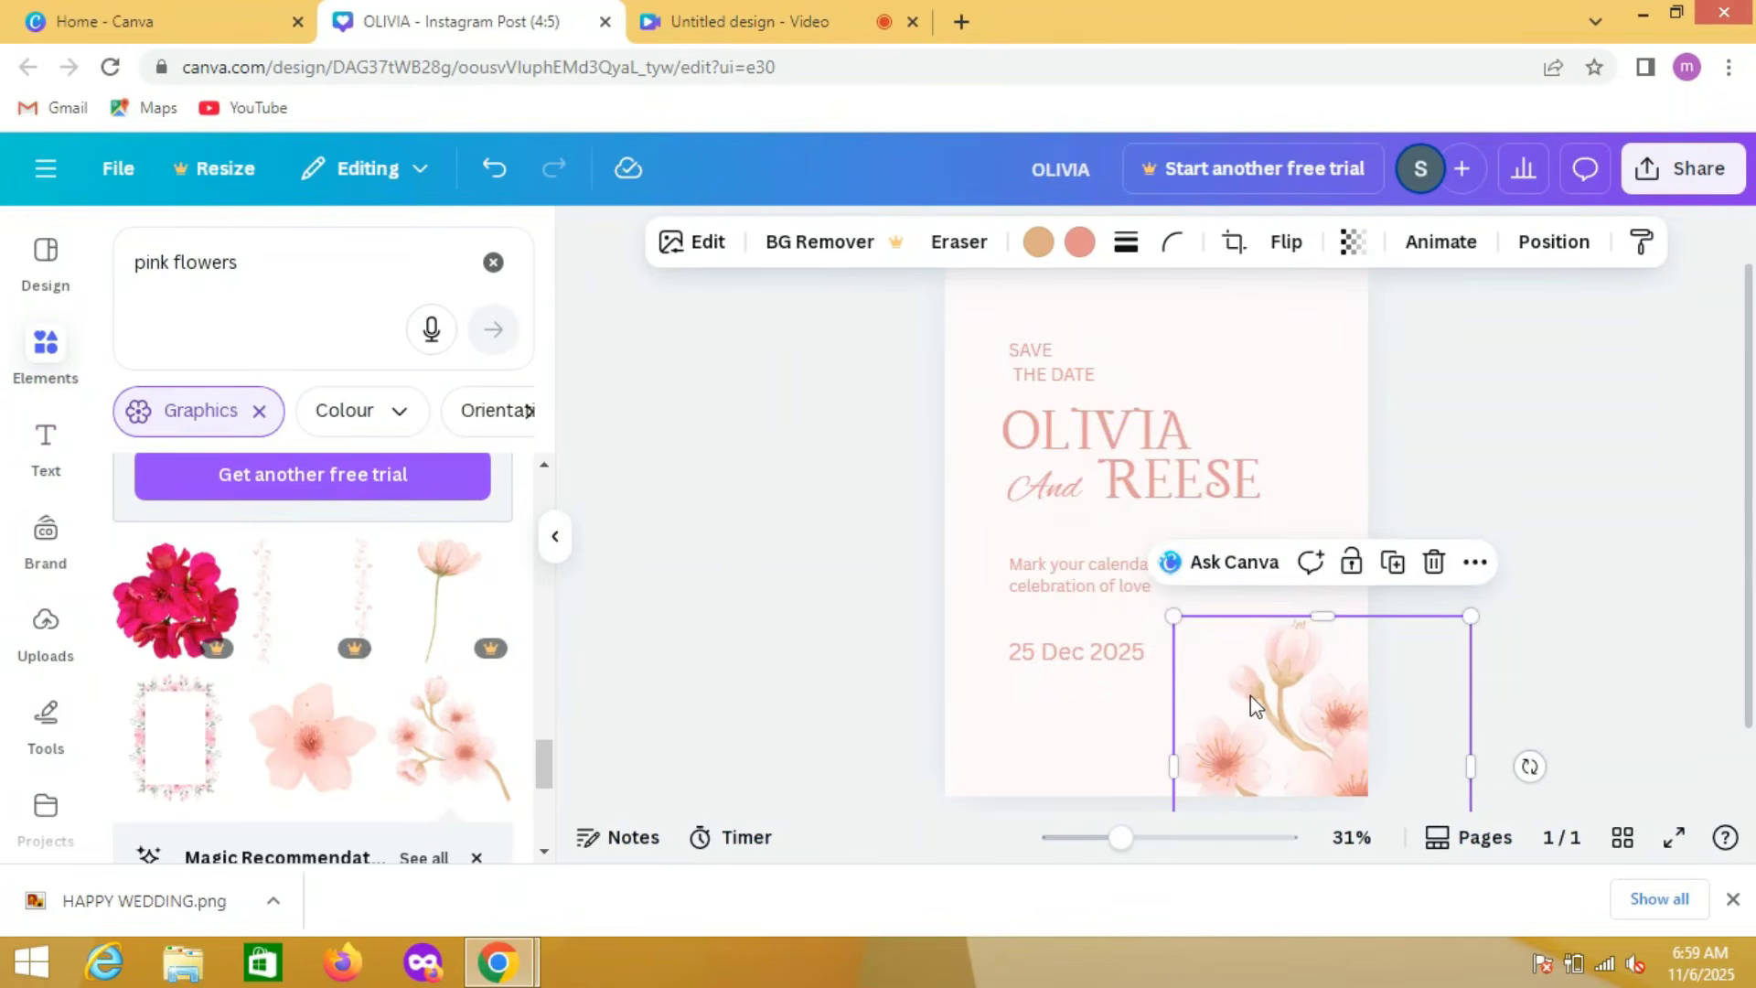
{"action": "left_click_drag", "start_coordinate": [1254, 698], "coordinate": [1212, 635]}
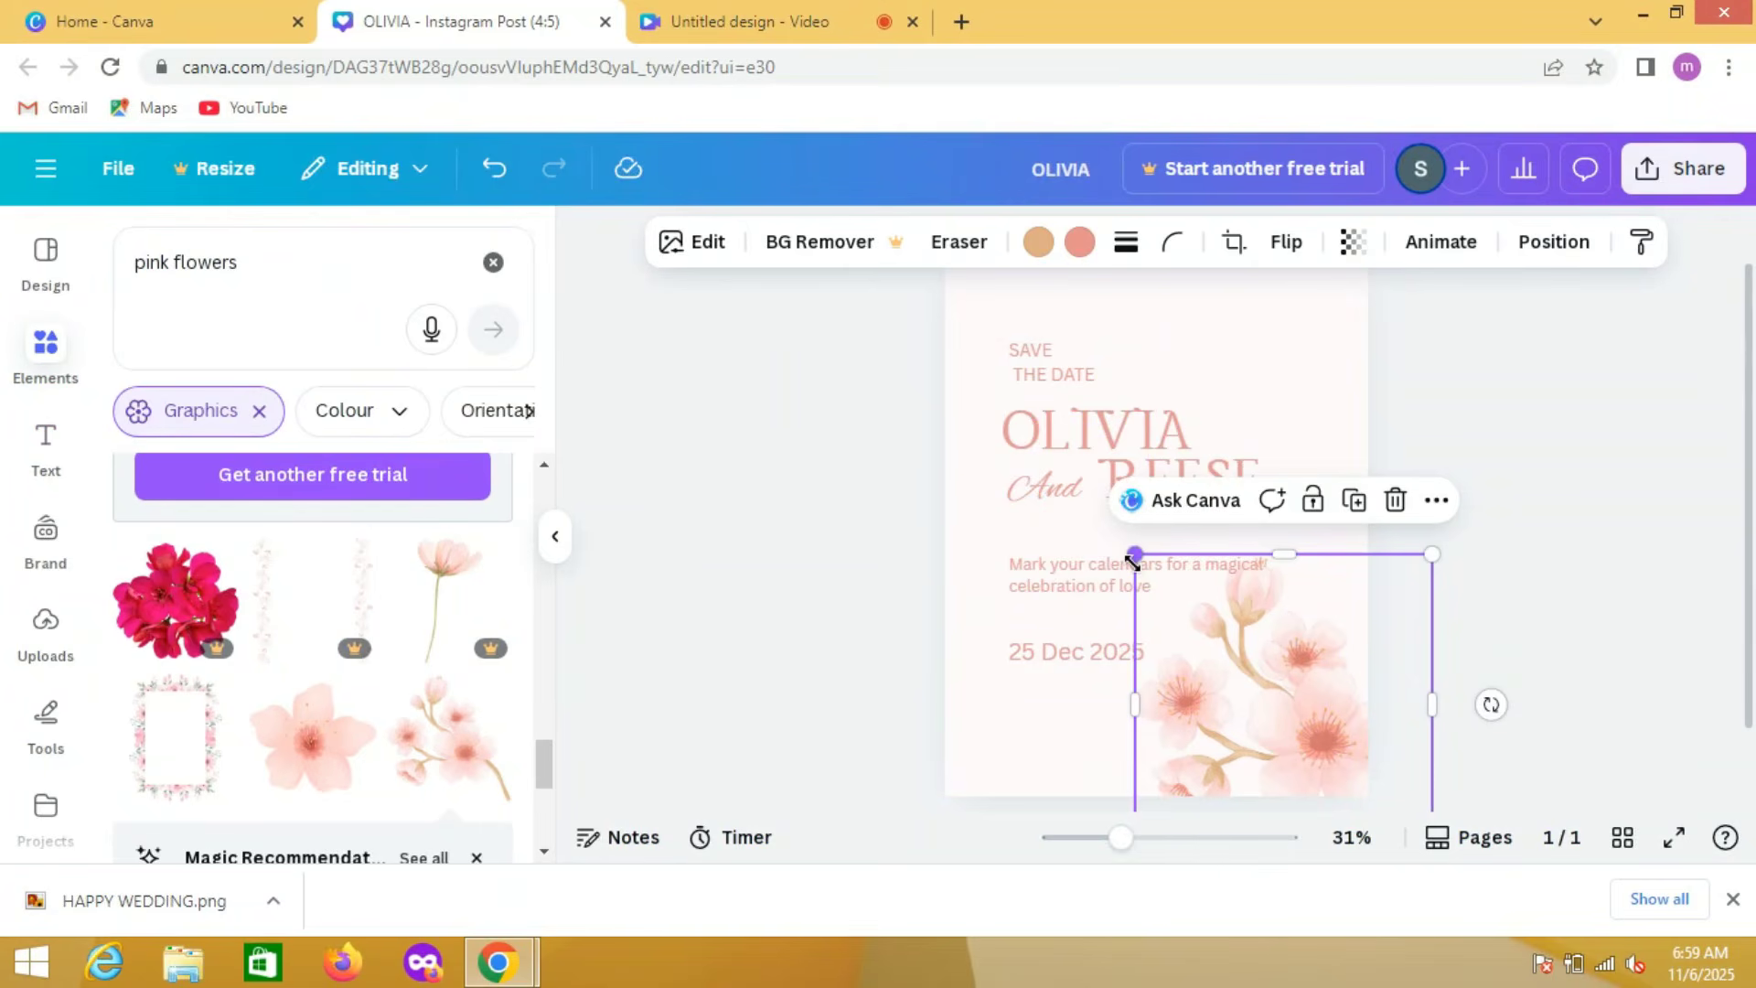
{"action": "left_click", "coordinate": [1259, 663]}
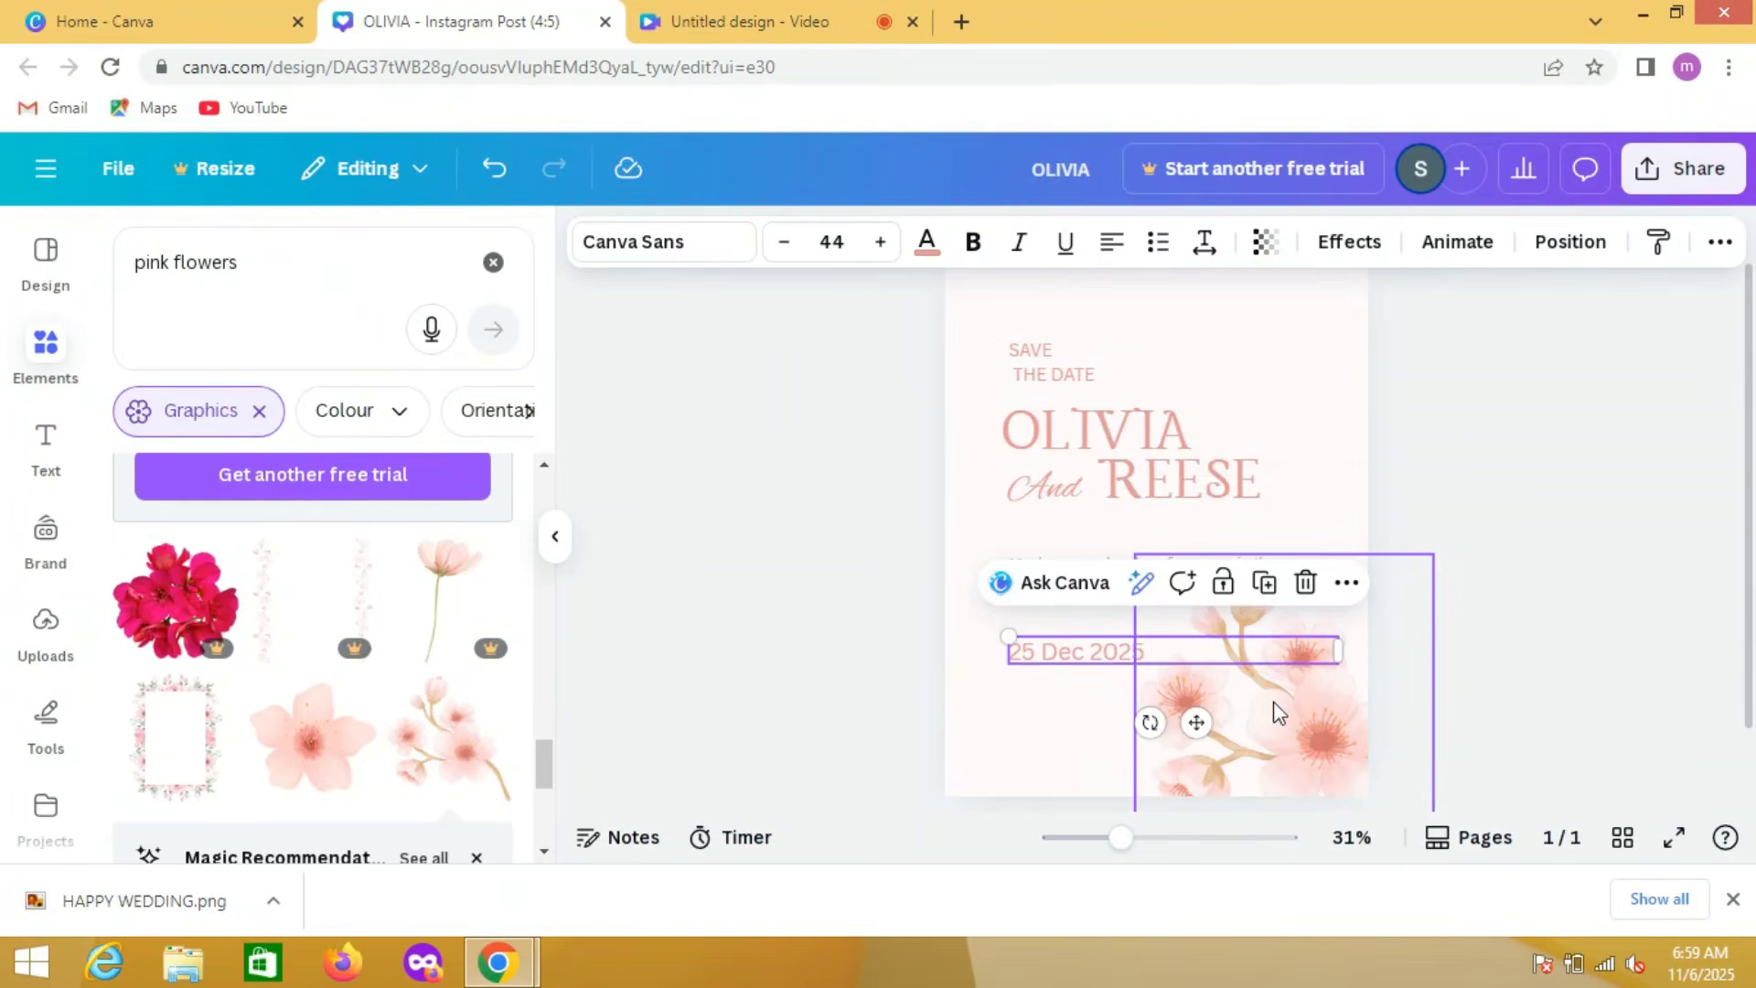
{"action": "left_click_drag", "start_coordinate": [1279, 713], "coordinate": [1312, 698]}
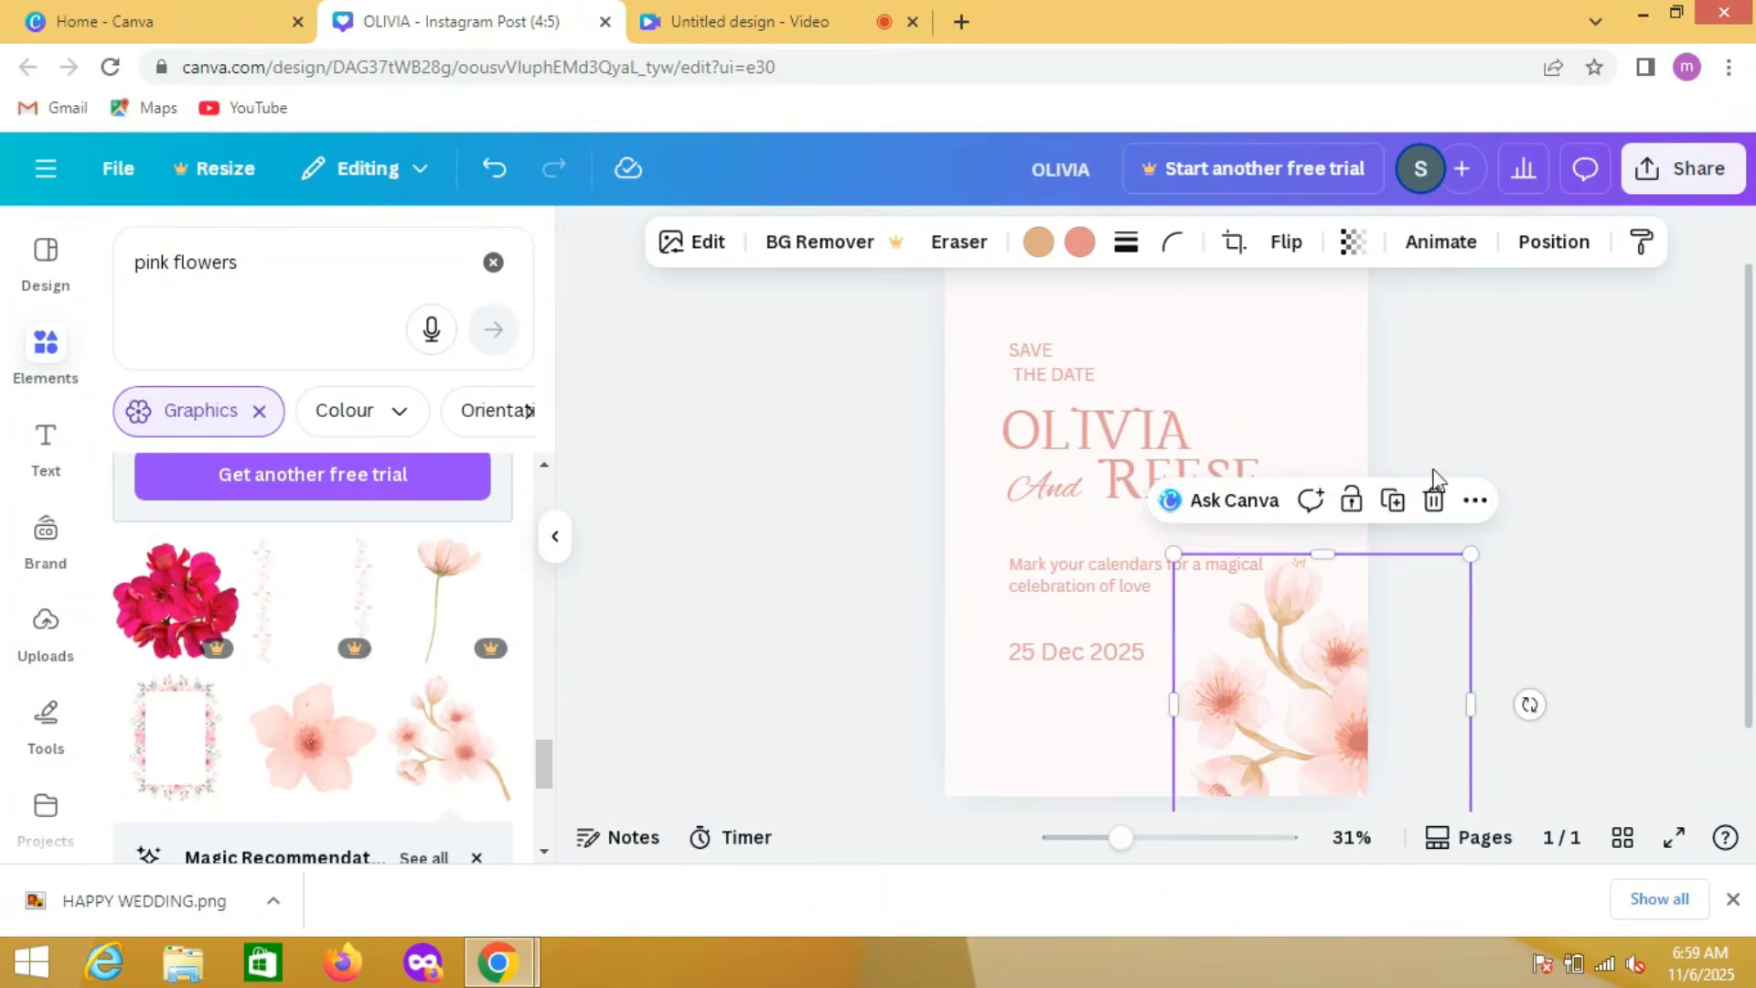
Step: Duplicate the blossom branch, rotate the copy so its stem points up, and place it in the page's upper-right corner
{"action": "left_click", "coordinate": [1401, 505]}
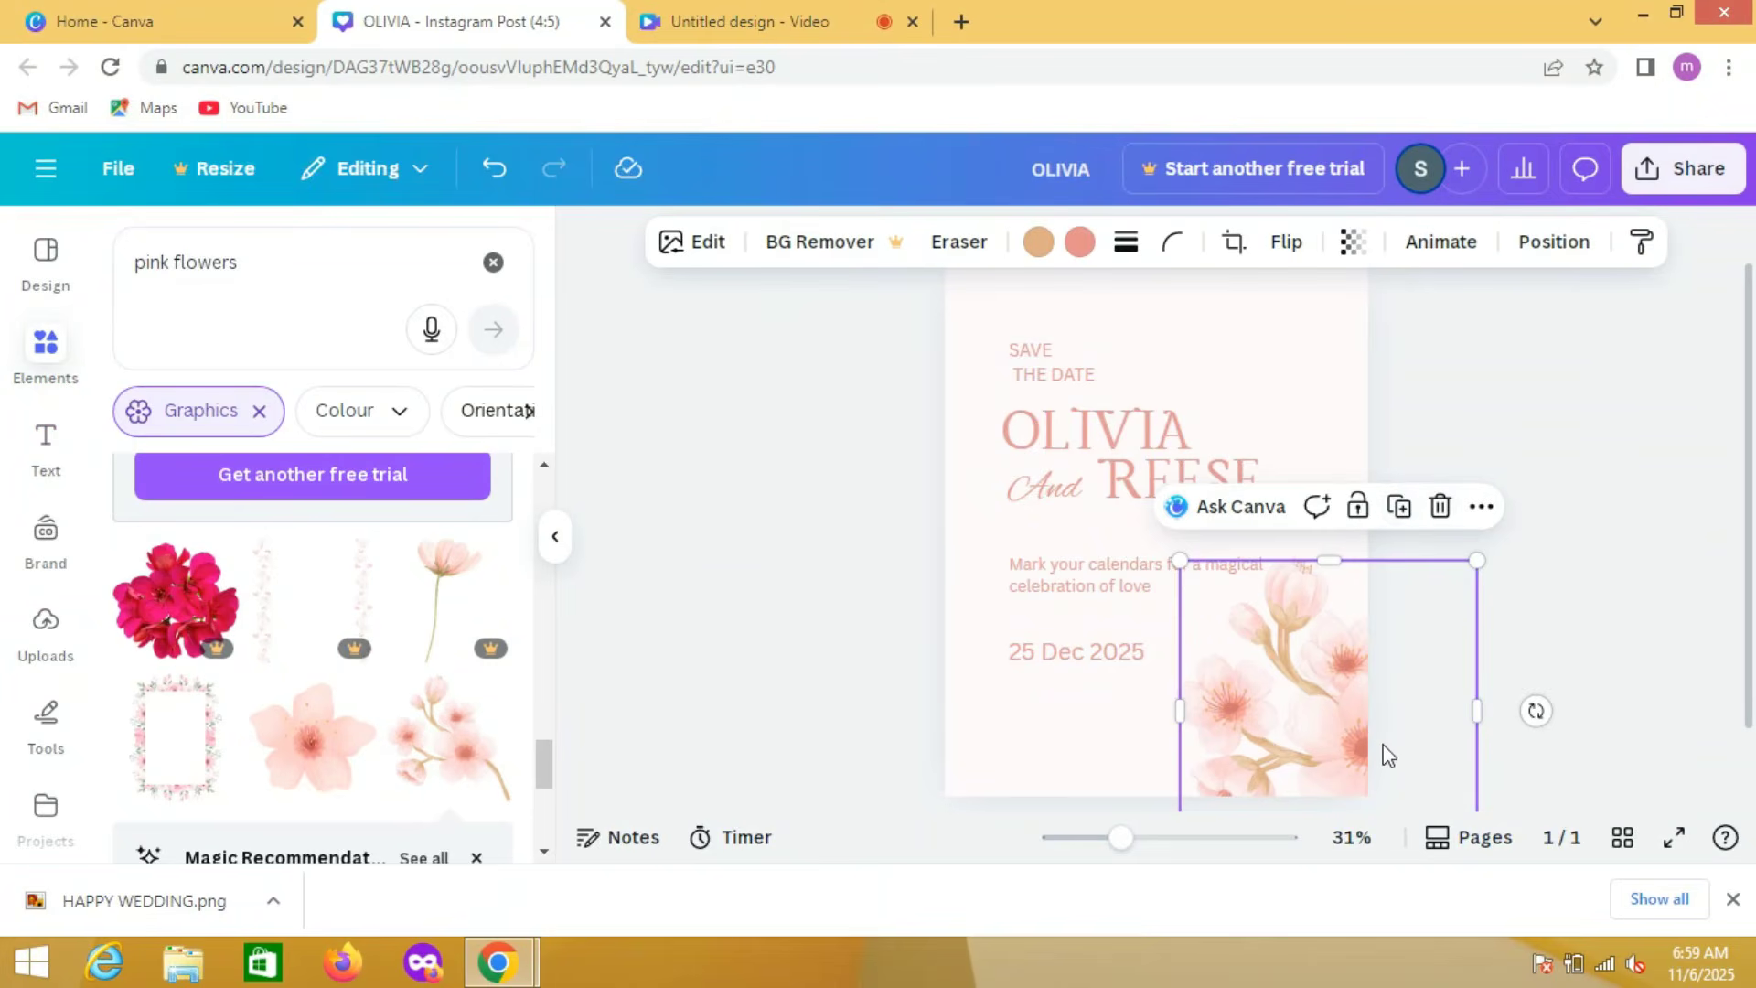
{"action": "left_click_drag", "start_coordinate": [1389, 755], "coordinate": [1339, 534]}
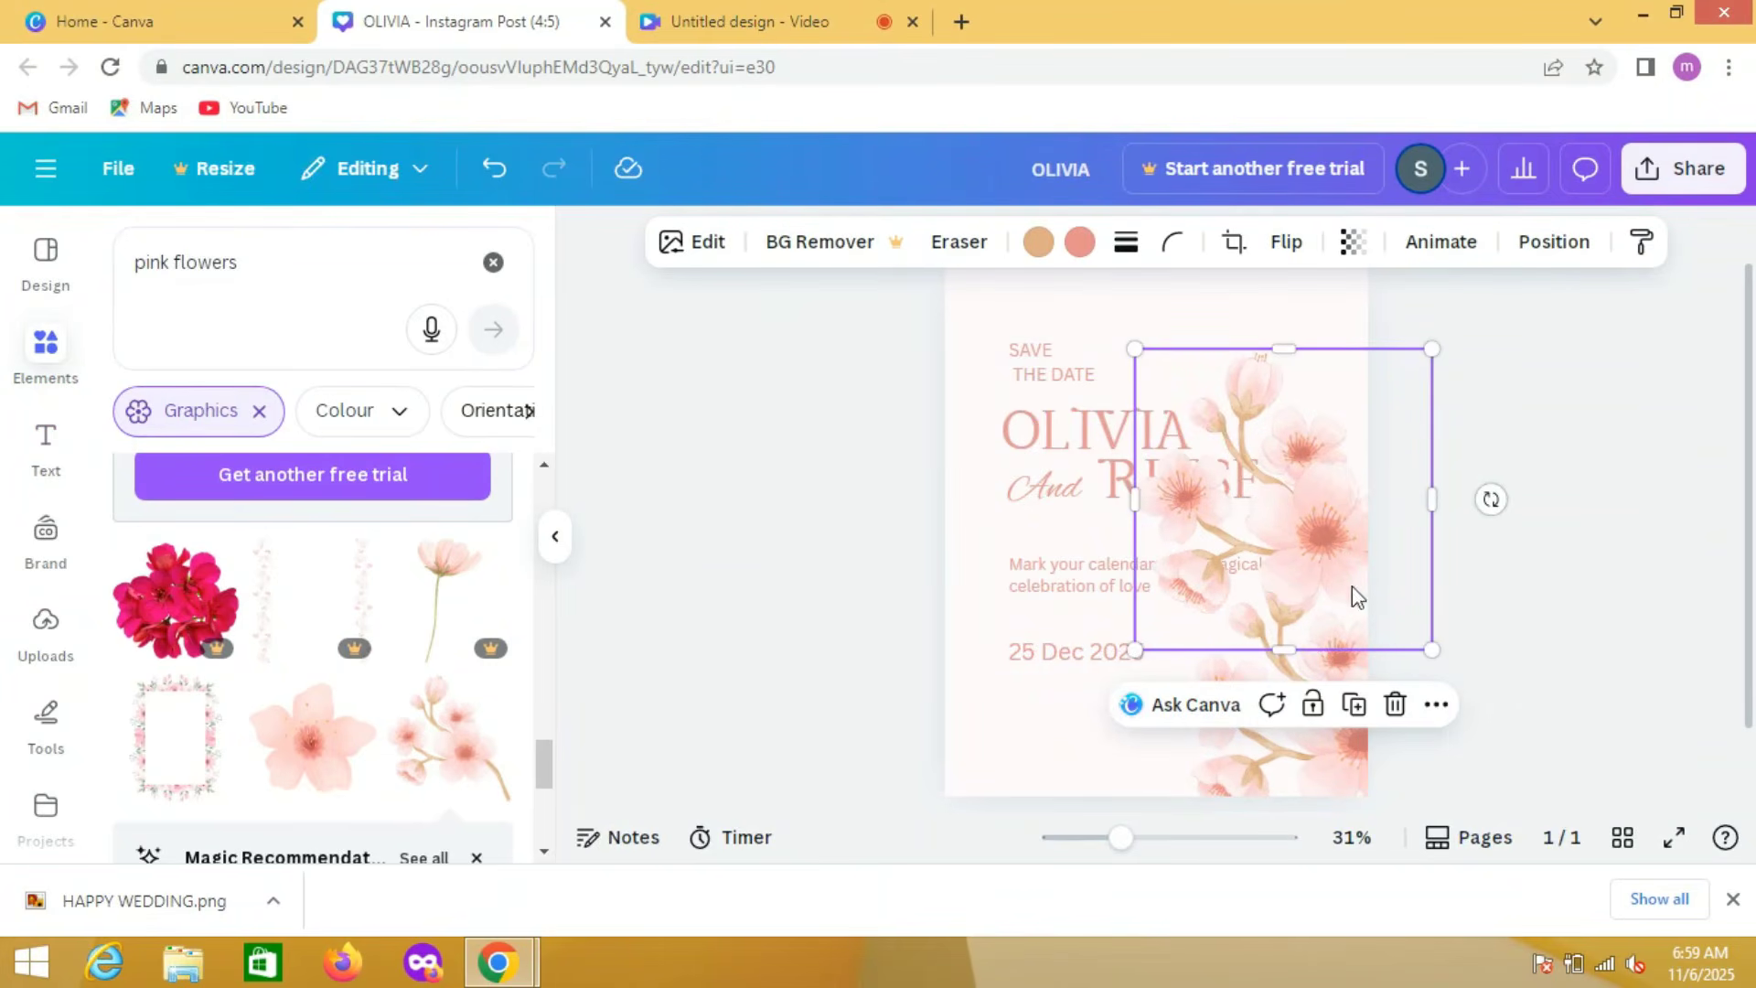
{"action": "left_click_drag", "start_coordinate": [1490, 500], "coordinate": [1265, 508]}
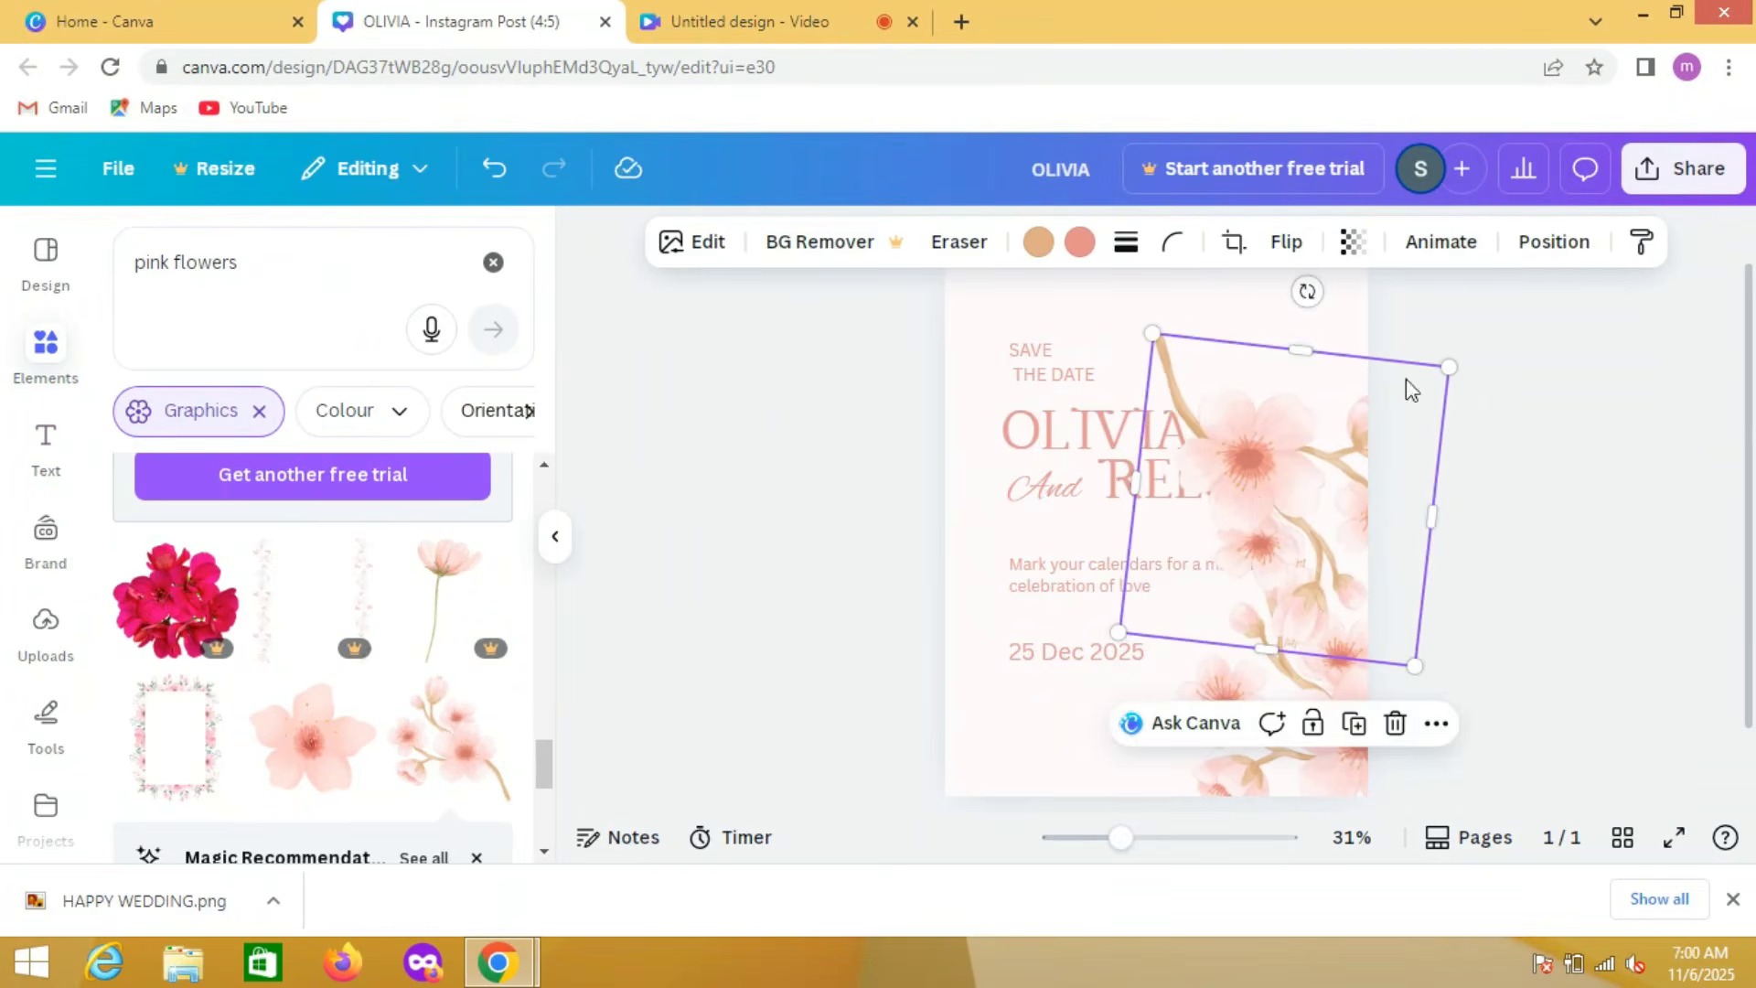
{"action": "left_click", "coordinate": [1518, 437]}
{"action": "left_click_drag", "start_coordinate": [1310, 430], "coordinate": [1313, 304]}
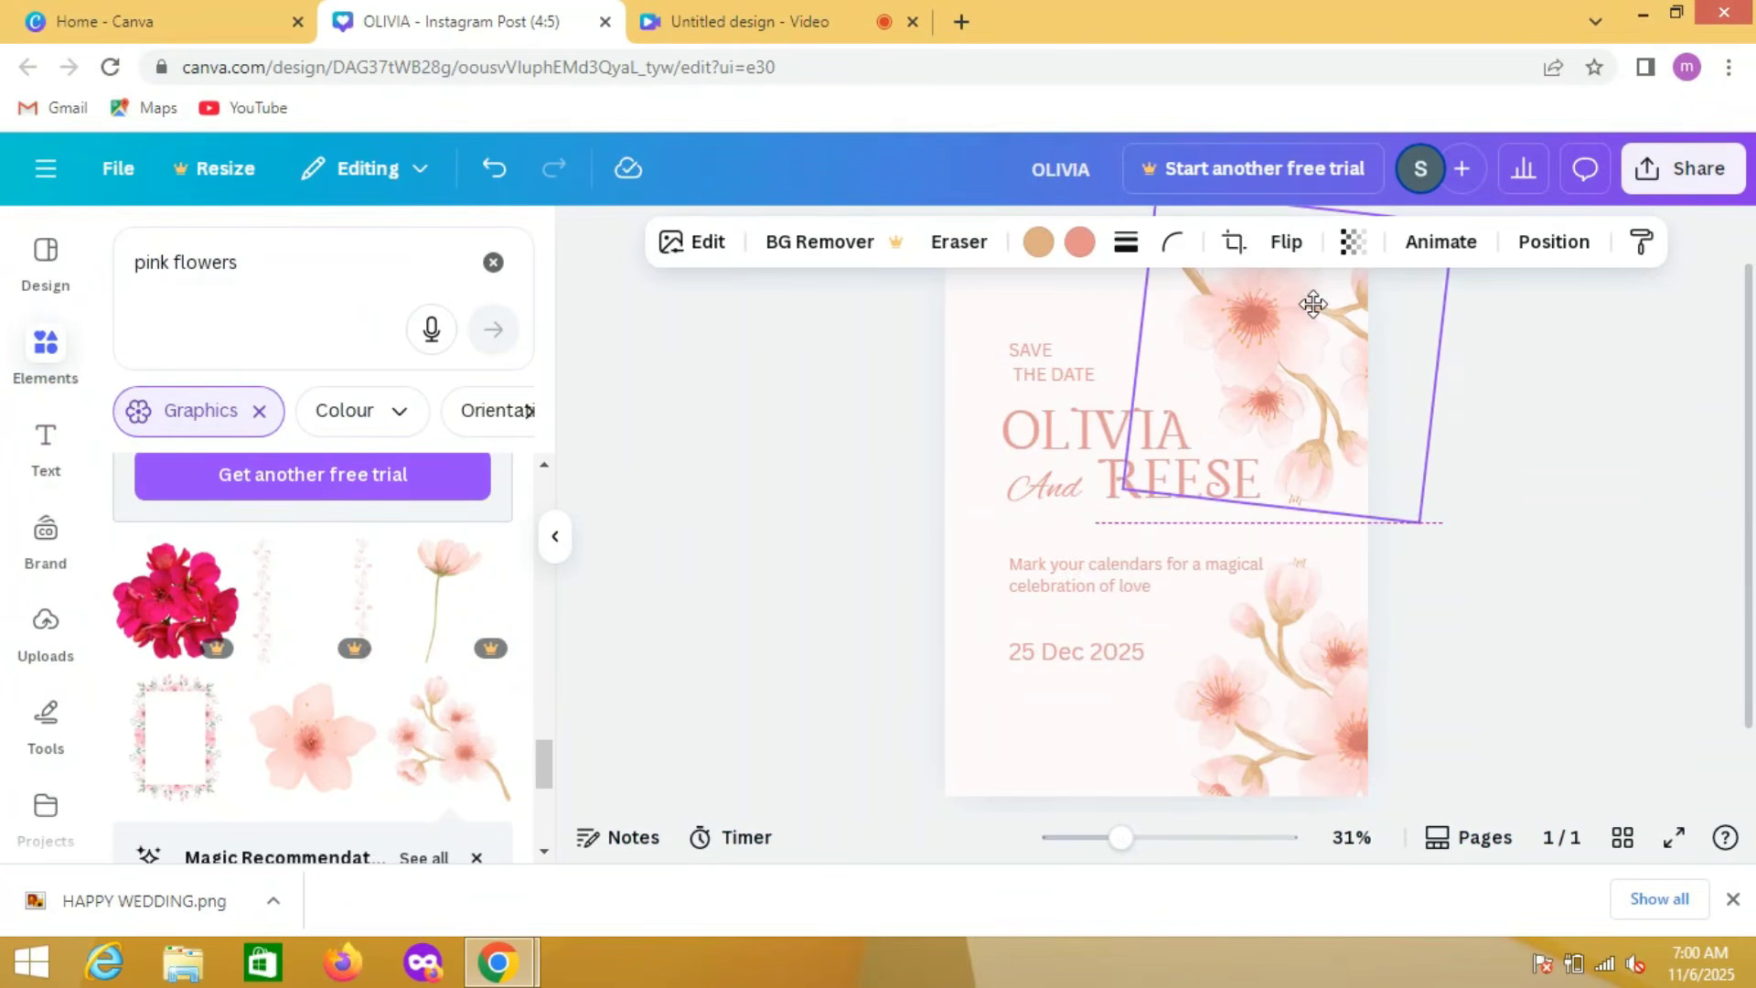
{"action": "left_click_drag", "start_coordinate": [1312, 303], "coordinate": [1313, 304]}
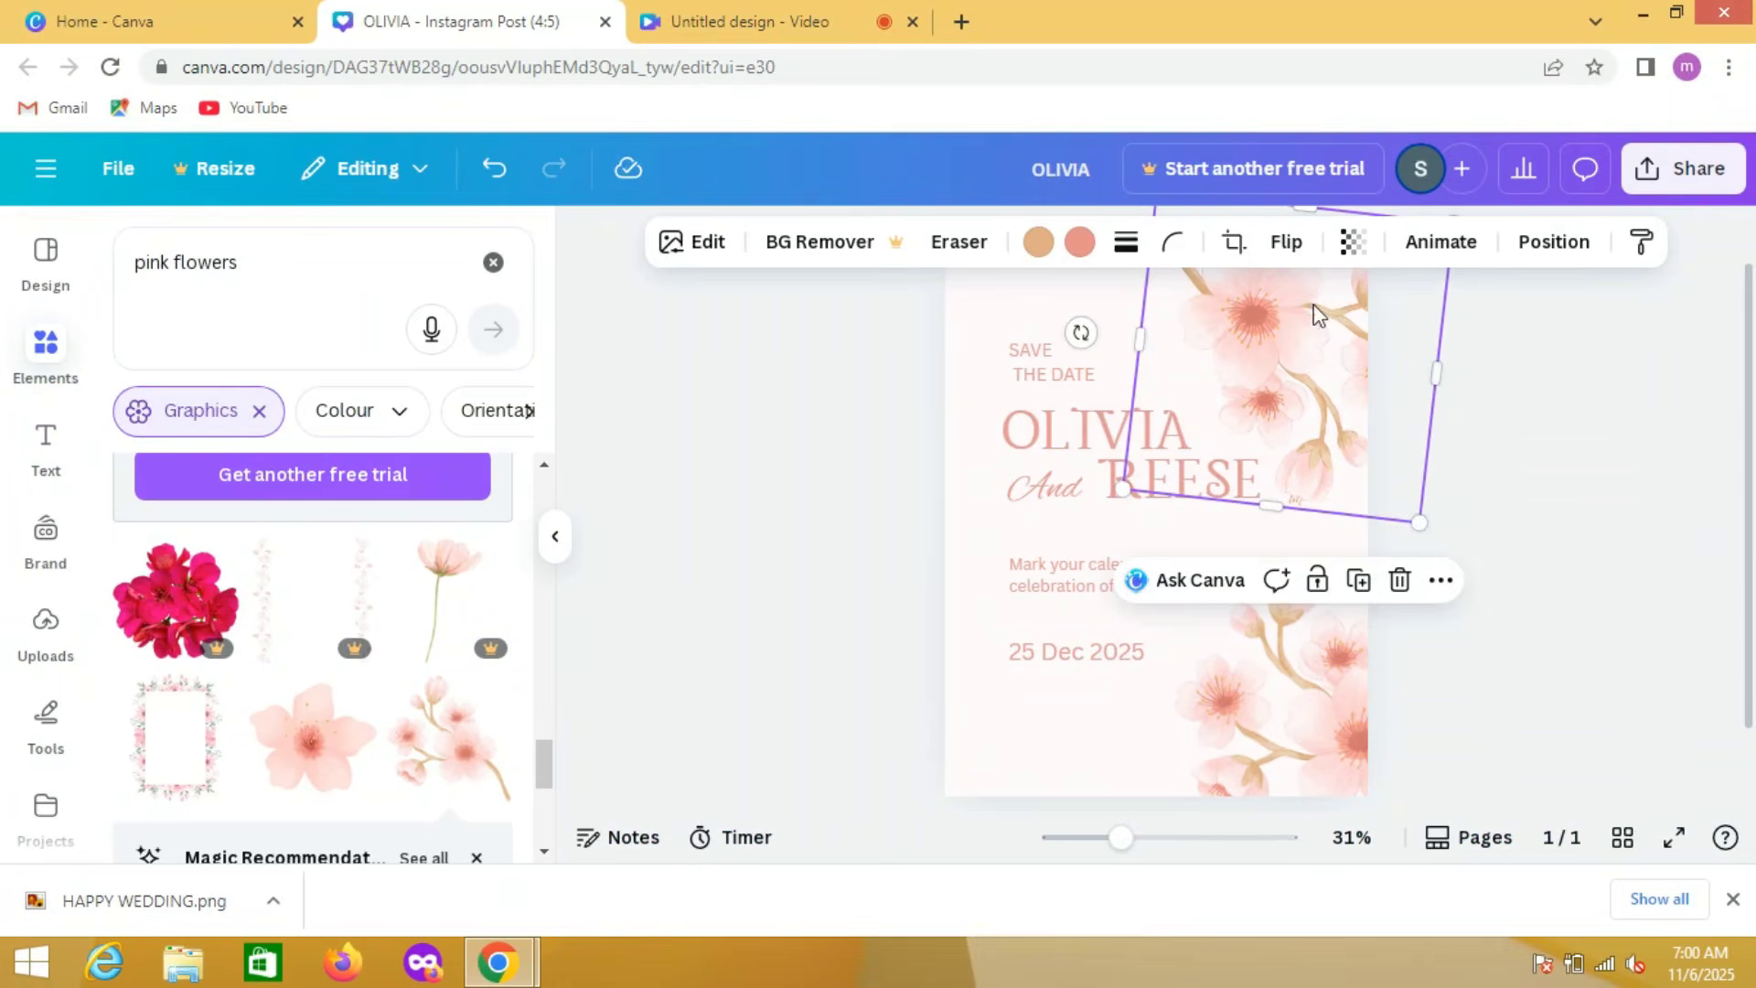
{"action": "left_click", "coordinate": [1509, 502]}
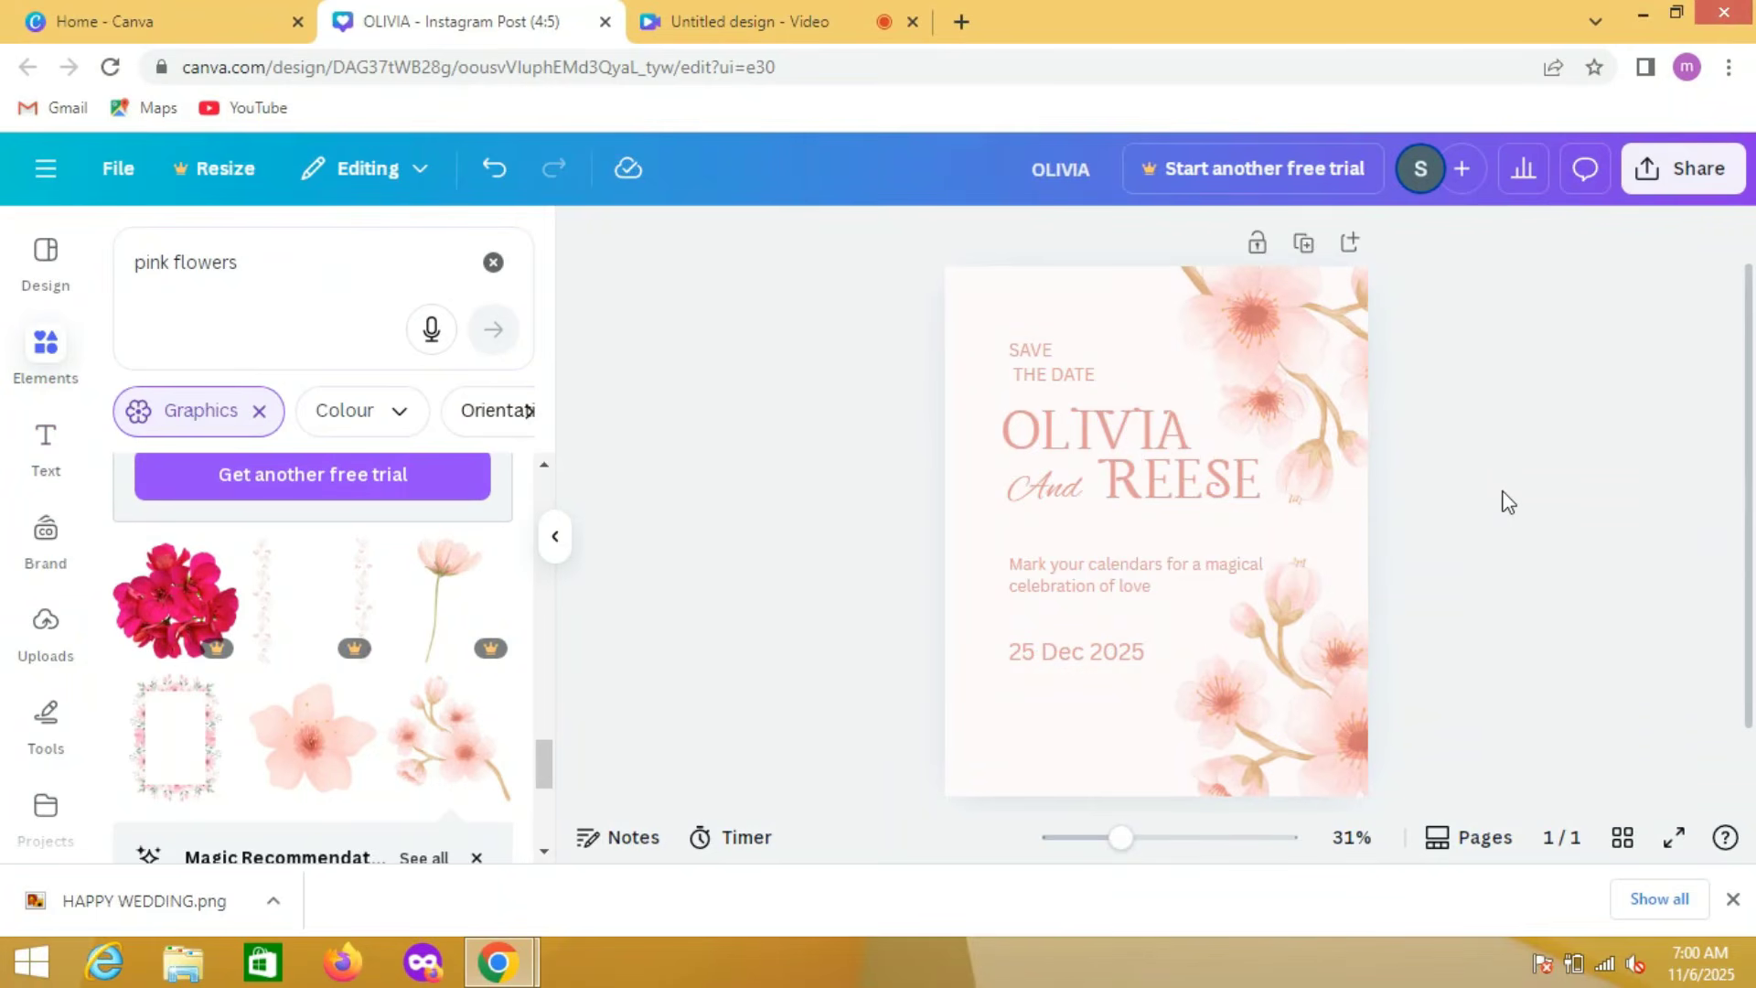
Step: Set the transparency of both the lower and the upper blossom branches to 91
{"action": "left_click", "coordinate": [1319, 691]}
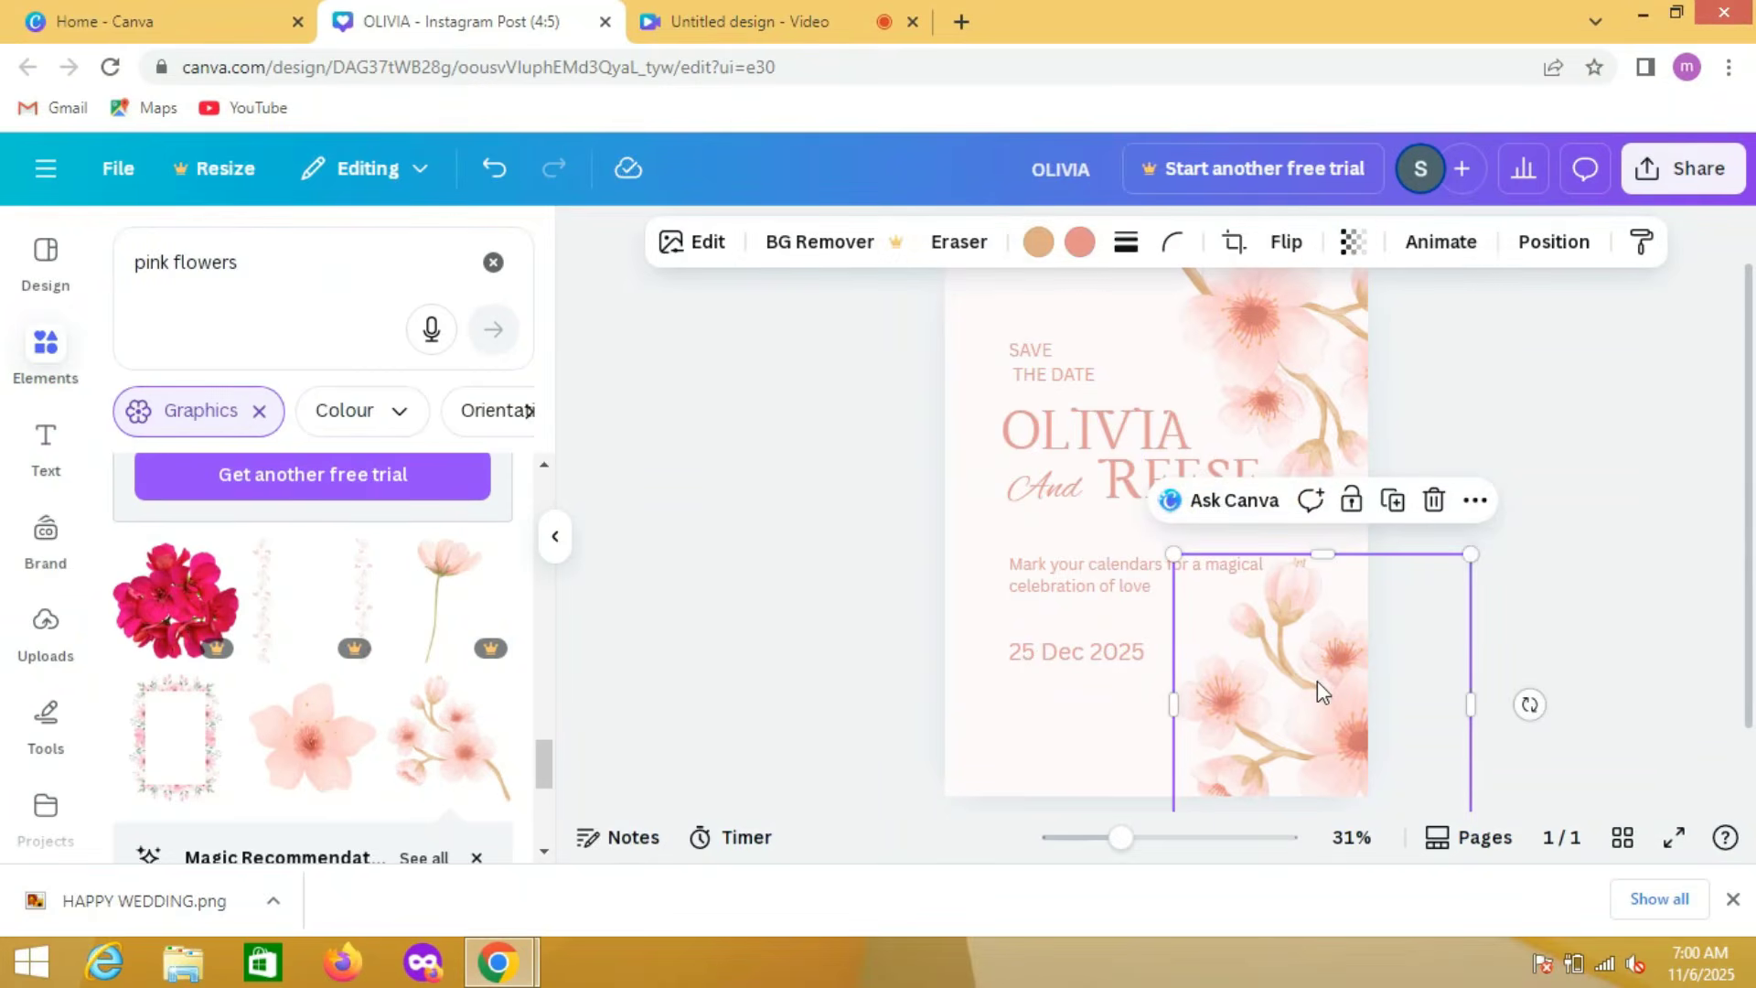
{"action": "left_click", "coordinate": [1357, 243]}
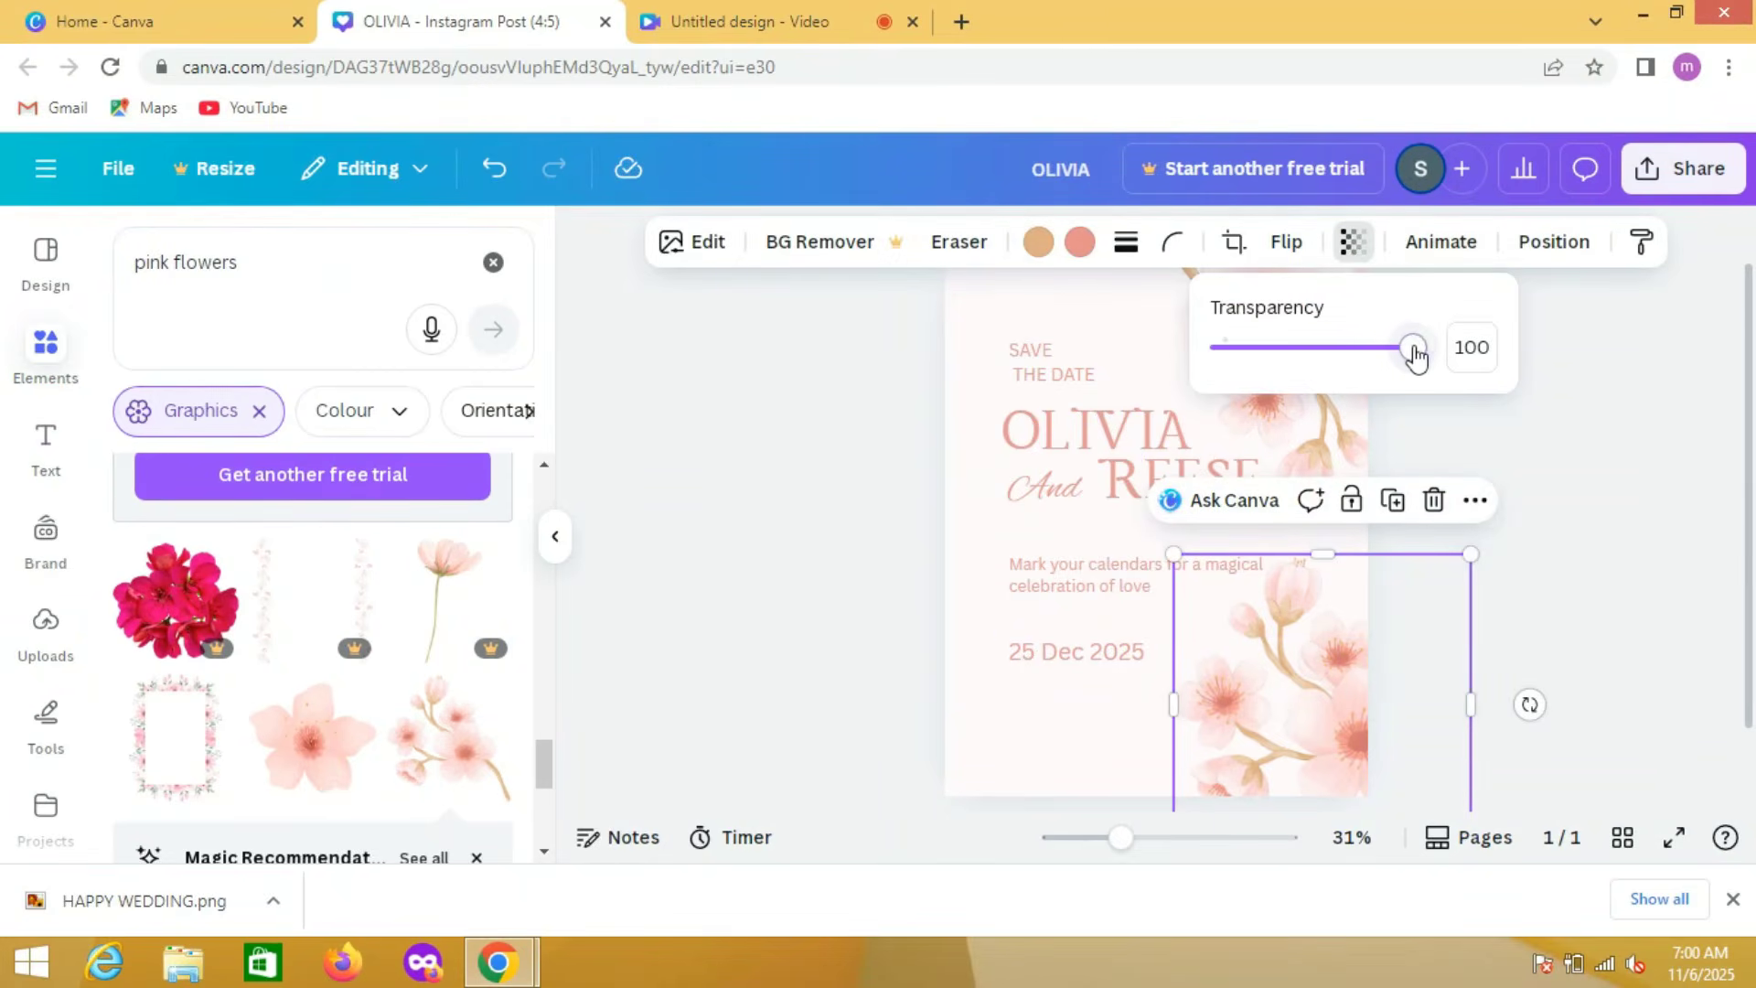
{"action": "left_click_drag", "start_coordinate": [1416, 357], "coordinate": [1401, 357]}
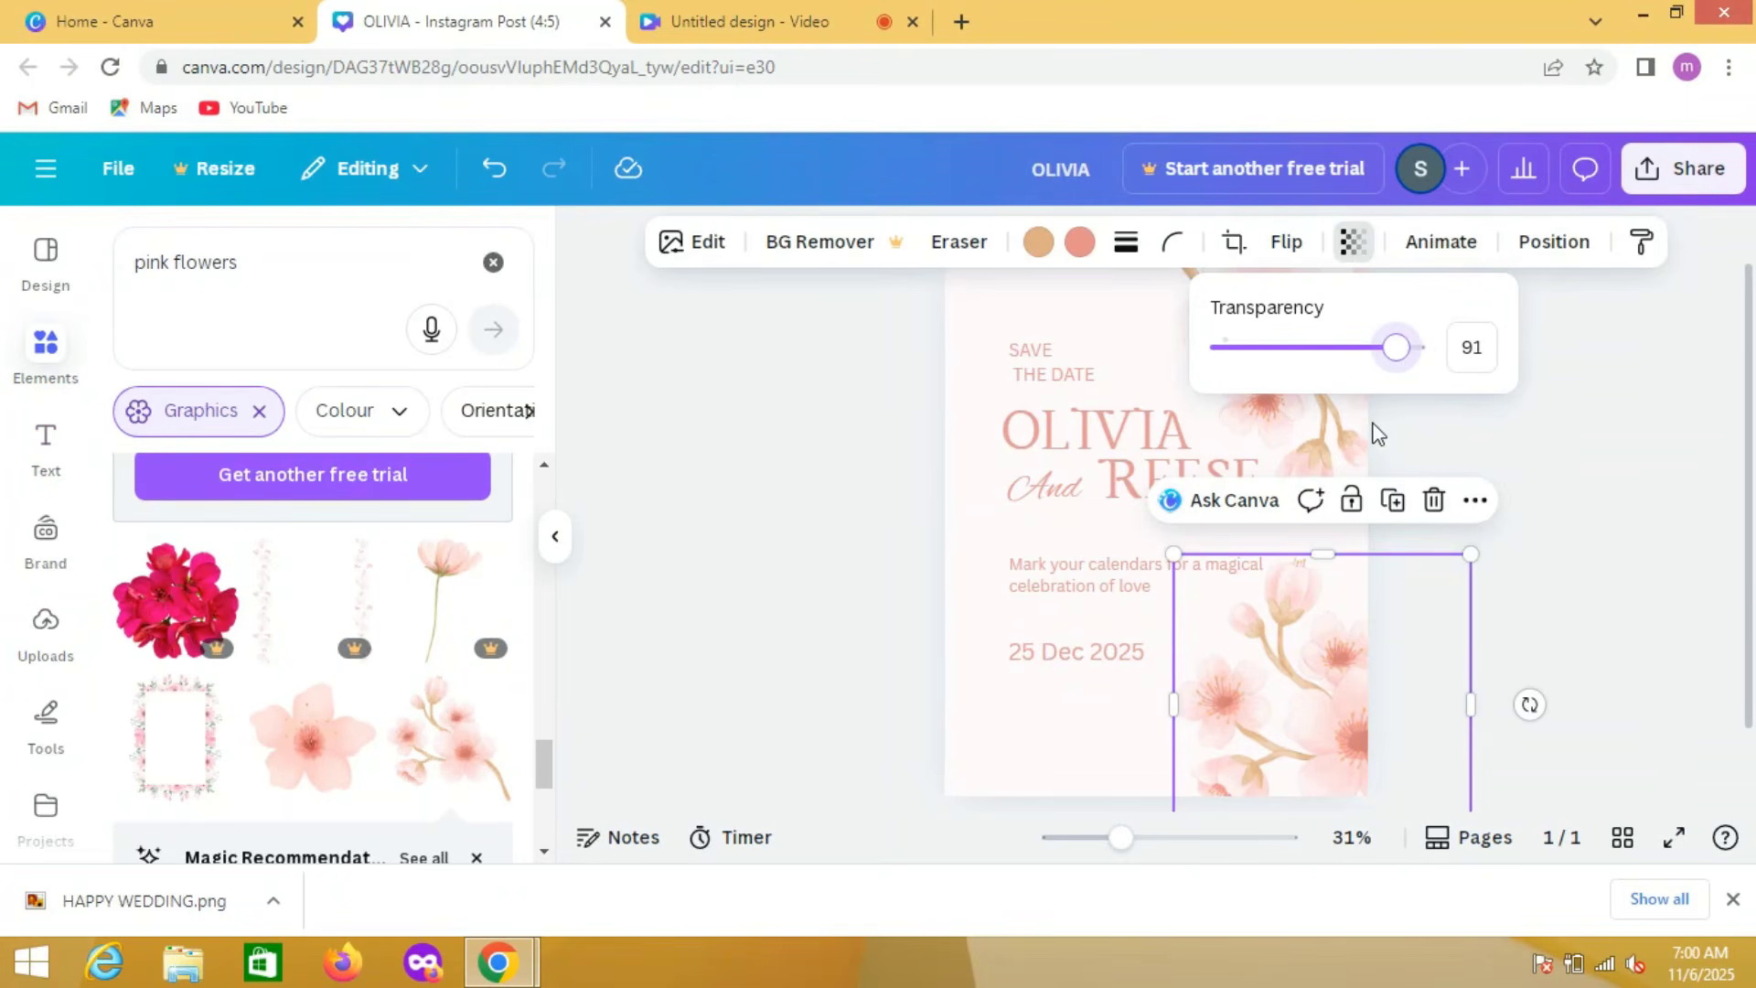
{"action": "left_click", "coordinate": [1321, 412]}
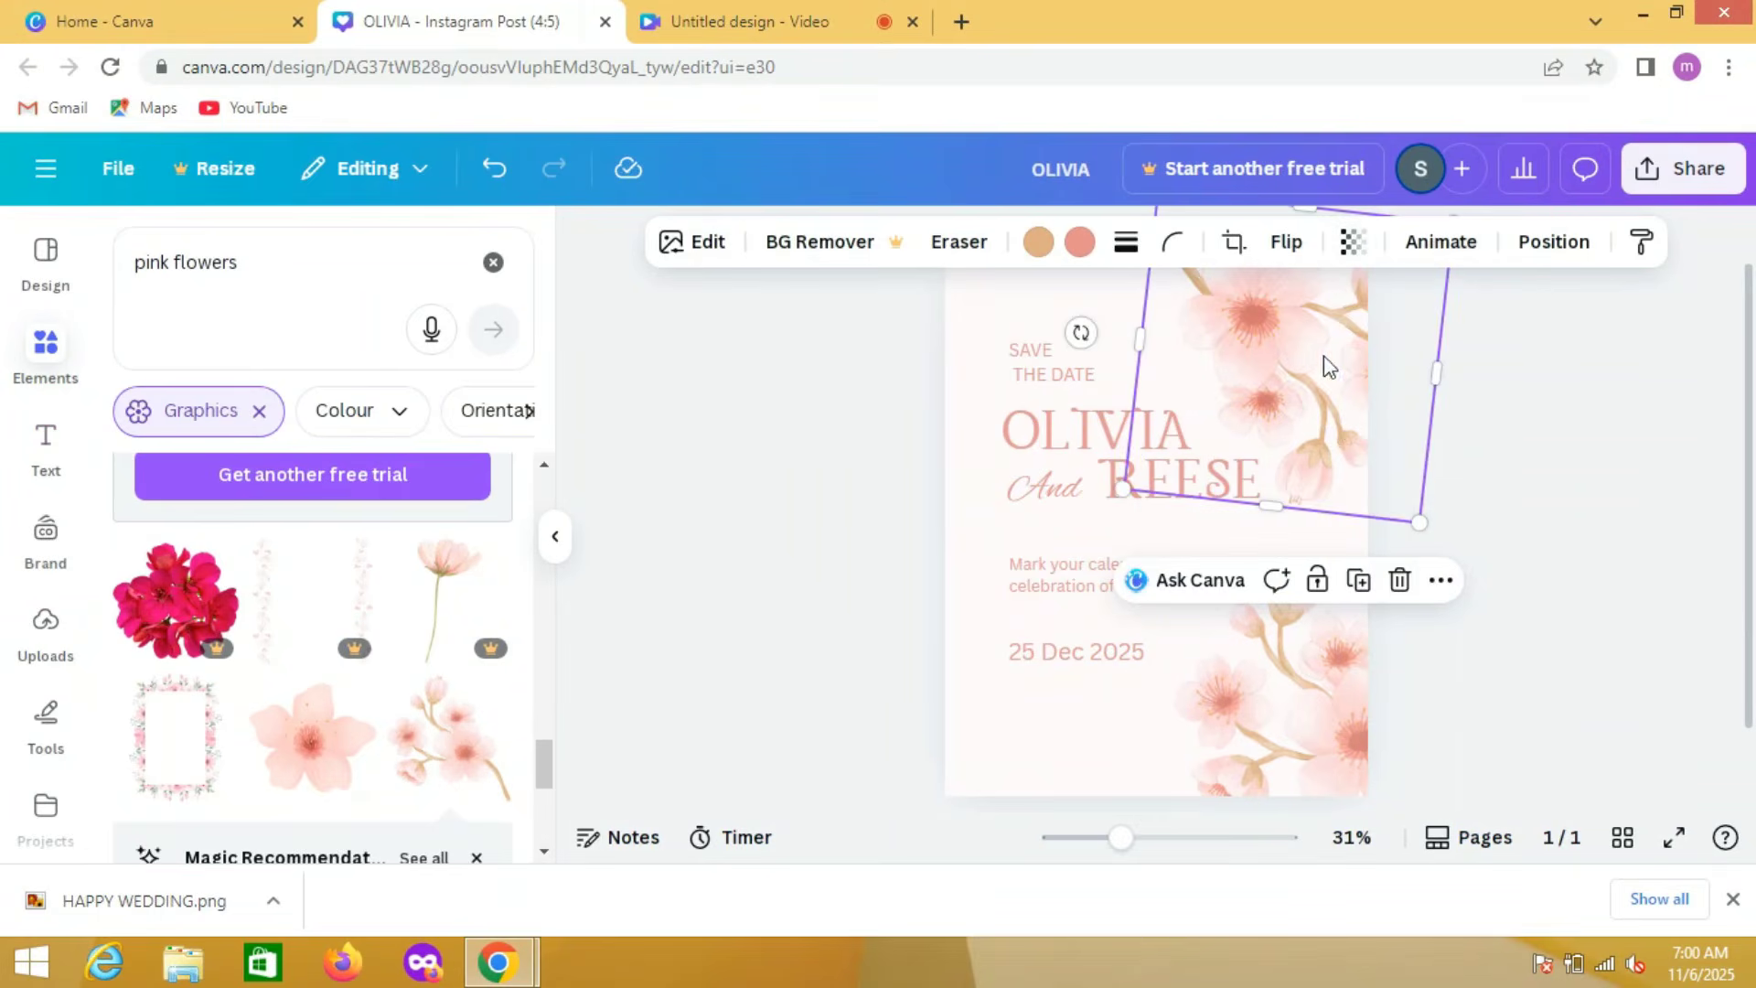
{"action": "left_click", "coordinate": [1353, 241]}
{"action": "mouse_move", "coordinate": [1416, 349]}
{"action": "left_mouse_down"}
{"action": "mouse_move", "coordinate": [1389, 351]}
{"action": "mouse_move", "coordinate": [1467, 361]}
{"action": "mouse_move", "coordinate": [1400, 355]}
{"action": "left_mouse_up"}
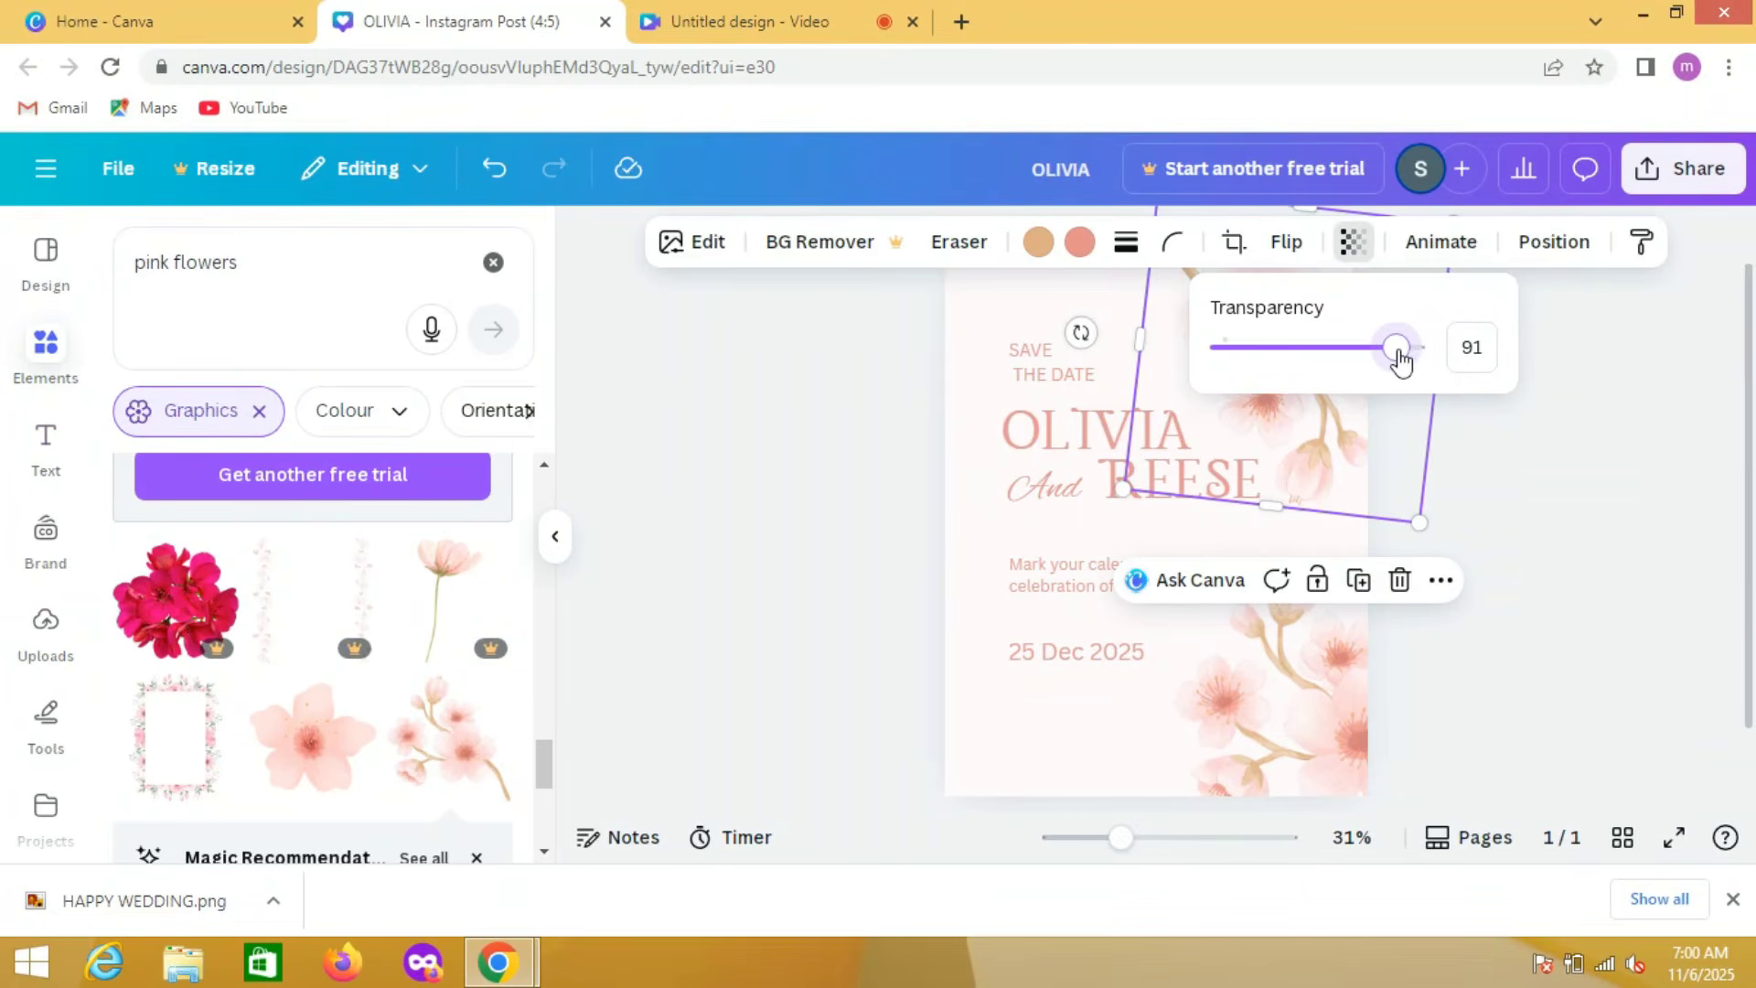
{"action": "left_click", "coordinate": [1575, 487]}
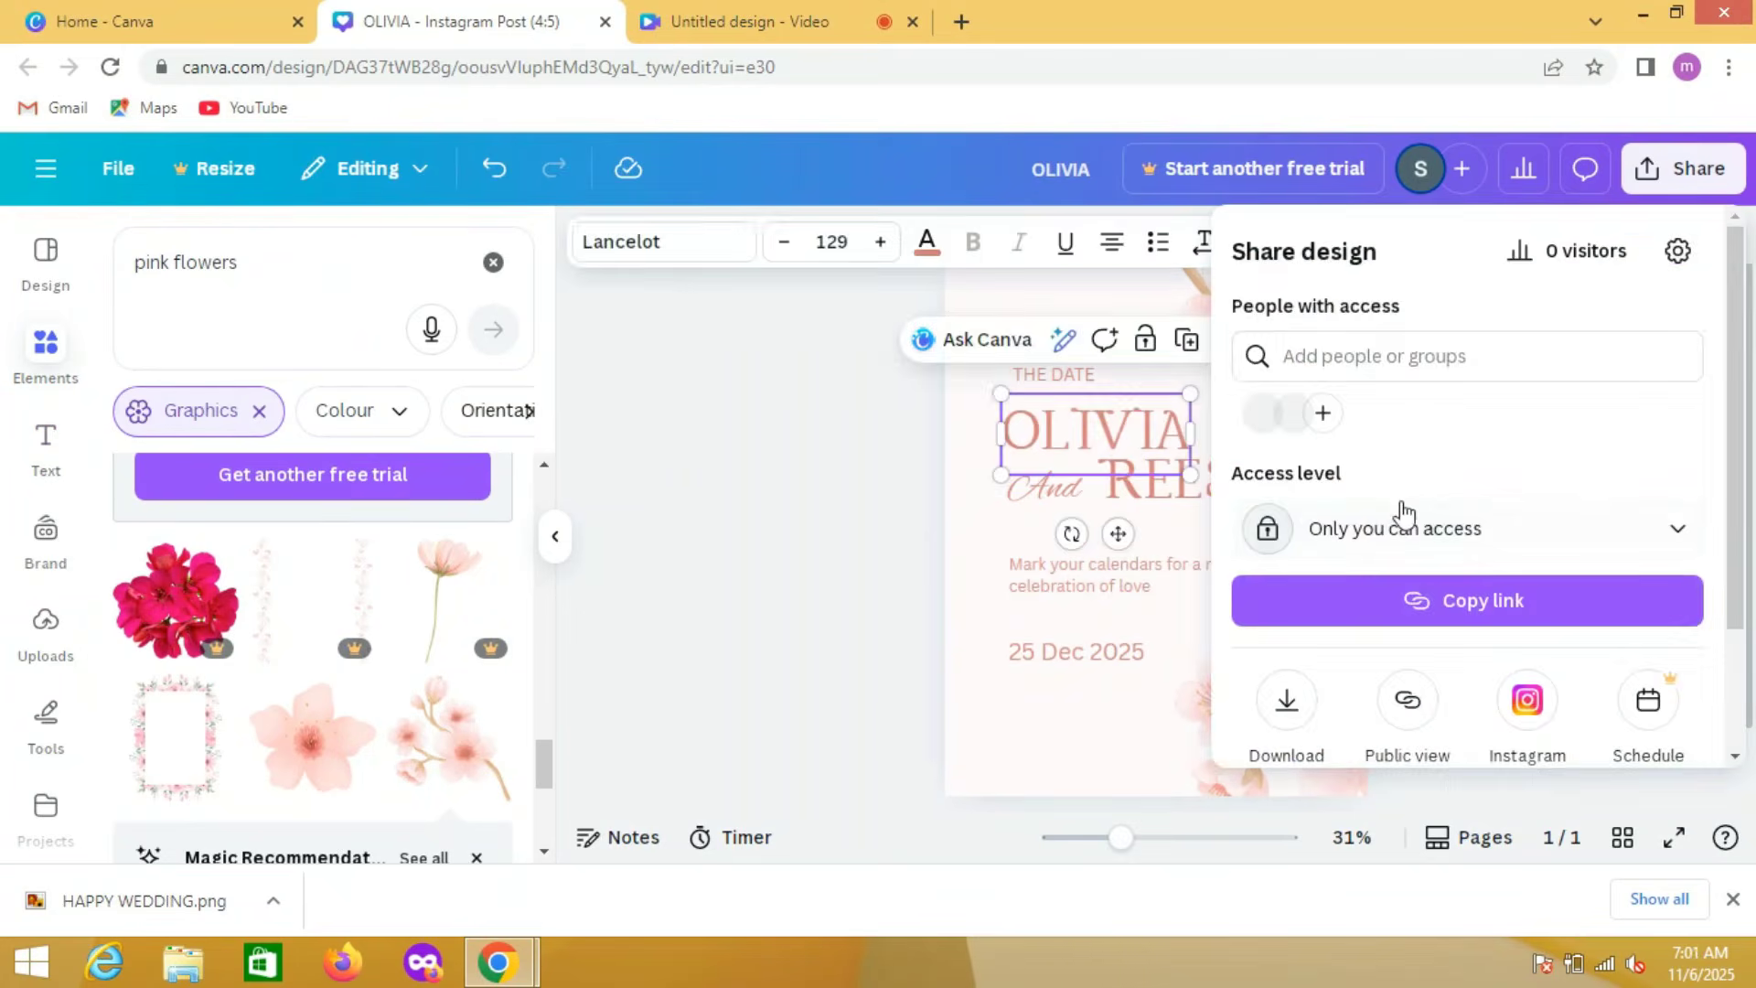
Step: Open the download options for the finished invitation
{"action": "left_click", "coordinate": [1290, 697]}
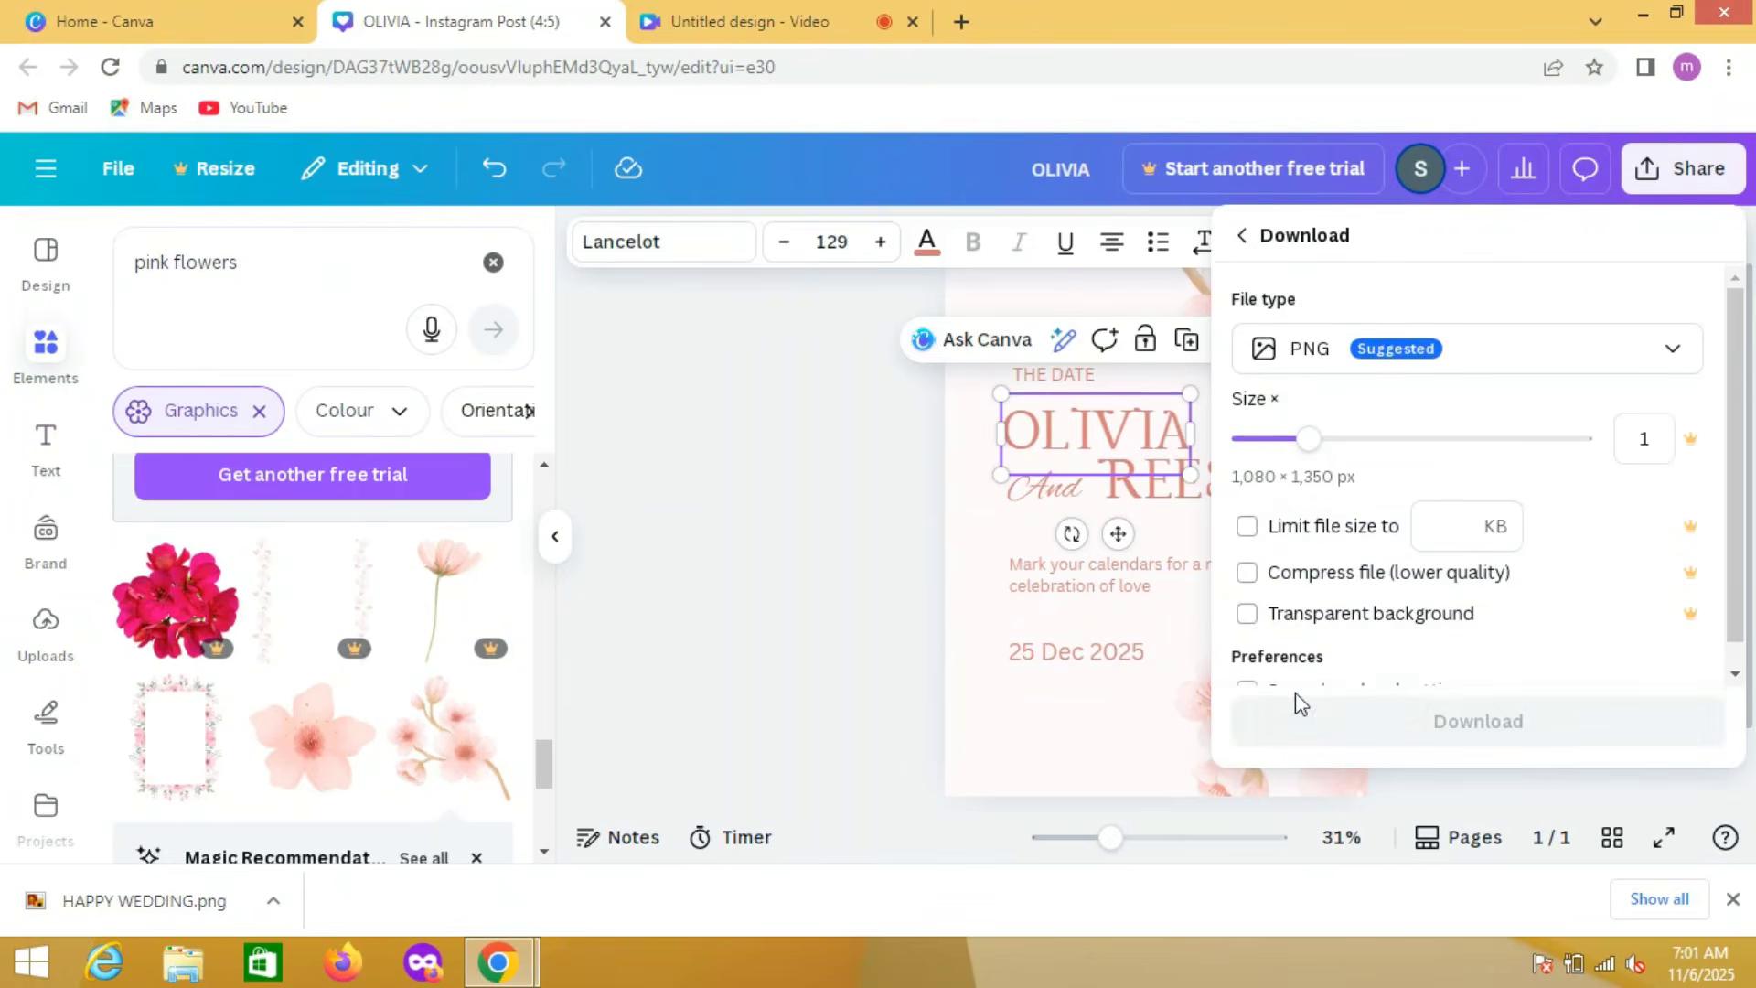